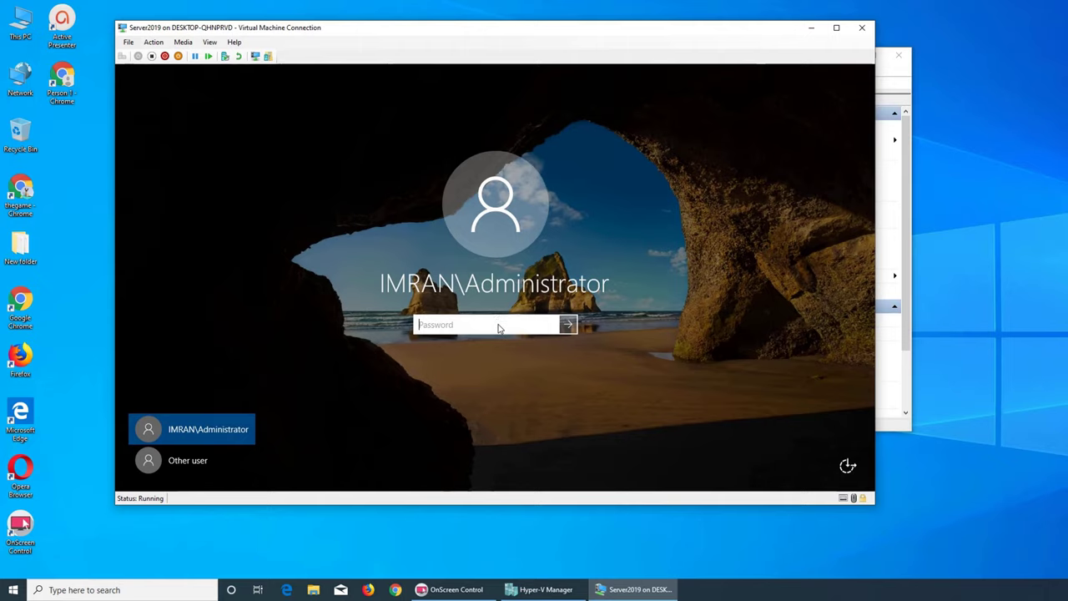
# - Sign in to Server2019 with the Administrator password and bring Hyper-V Manager forward
pyautogui.write('********')
pyautogui.press('Return')
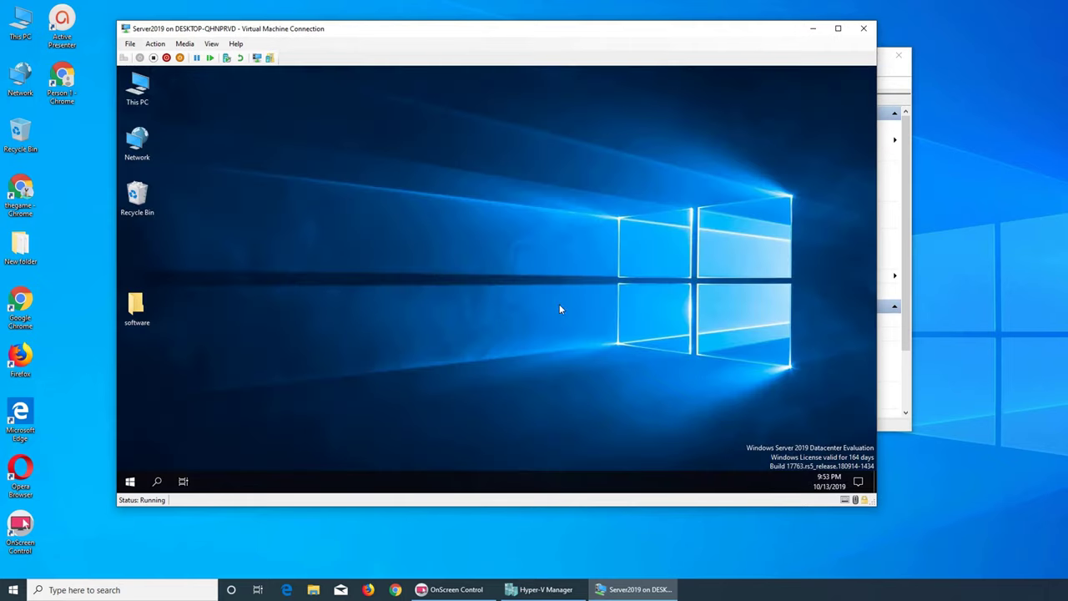
pyautogui.click(906, 310)
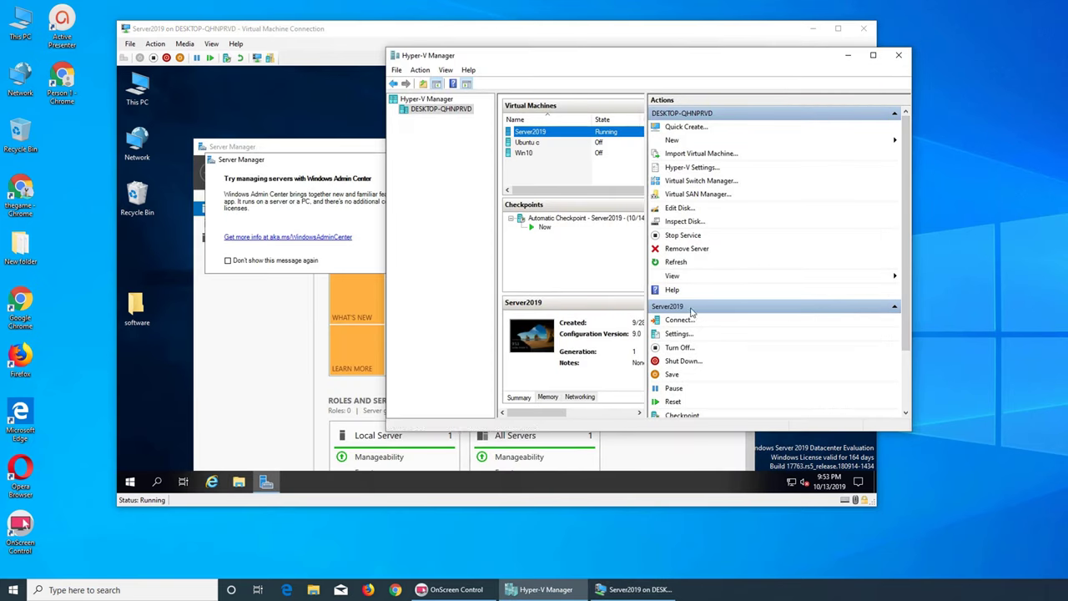
# - Connect to and start the Win10 VM from Hyper-V Manager, then switch back to Server2019
pyautogui.click(527, 154)
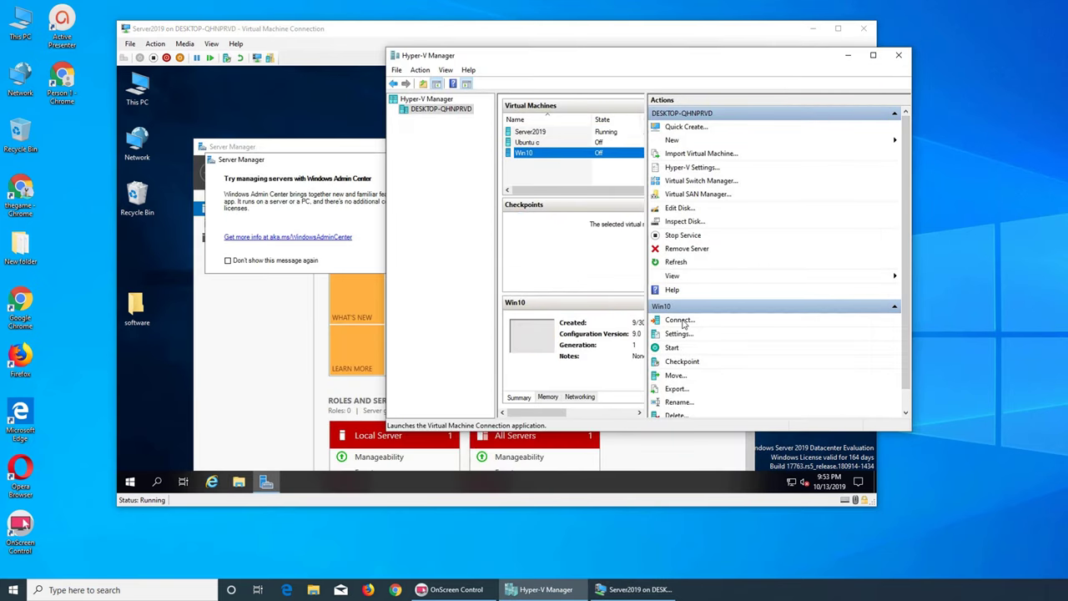
pyautogui.click(680, 321)
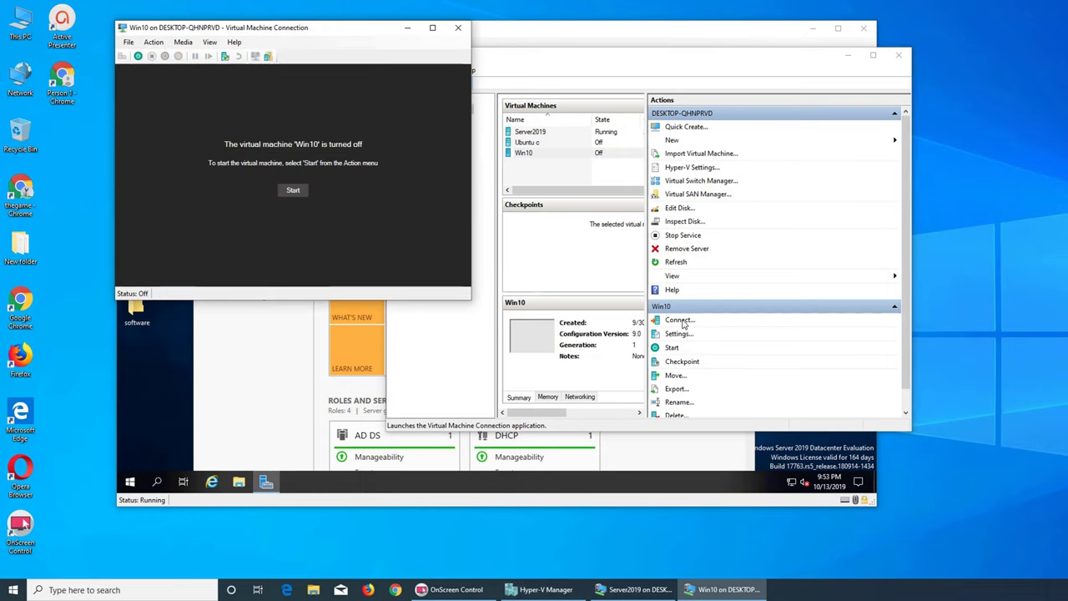
pyautogui.click(293, 190)
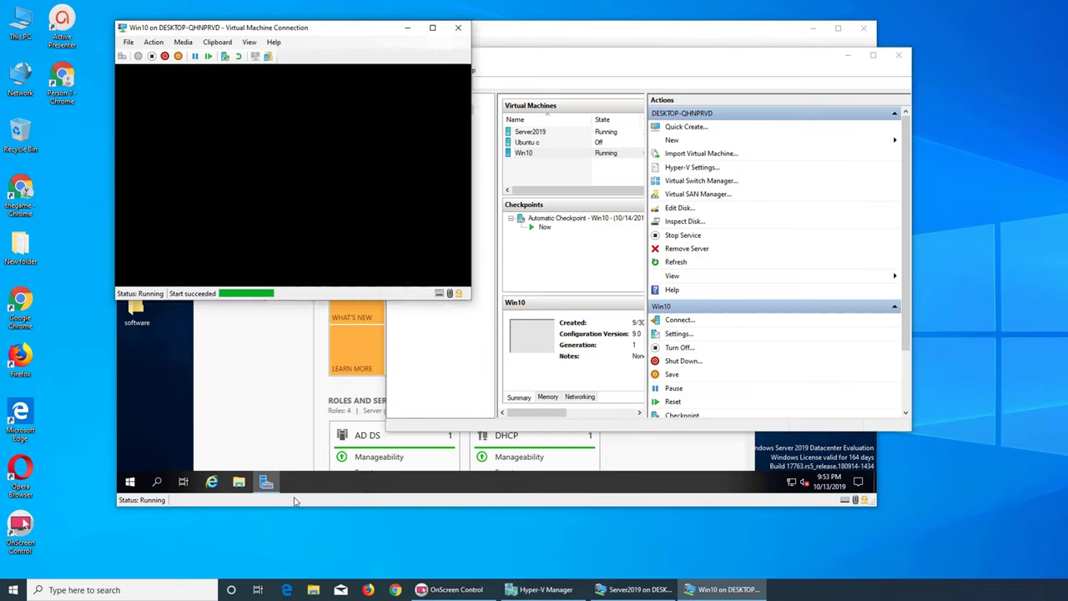
pyautogui.click(714, 499)
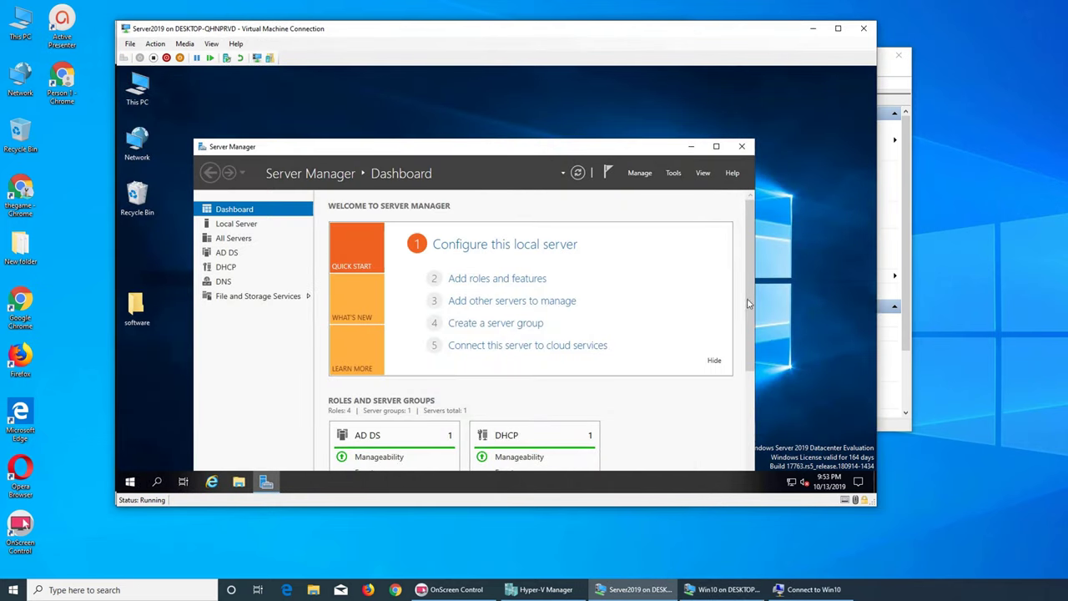
# - Review Server Manager's Local Server properties for Server19, then return to the Dashboard
pyautogui.scroll(-3, 745, 276)
pyautogui.scroll(-3, 746, 279)
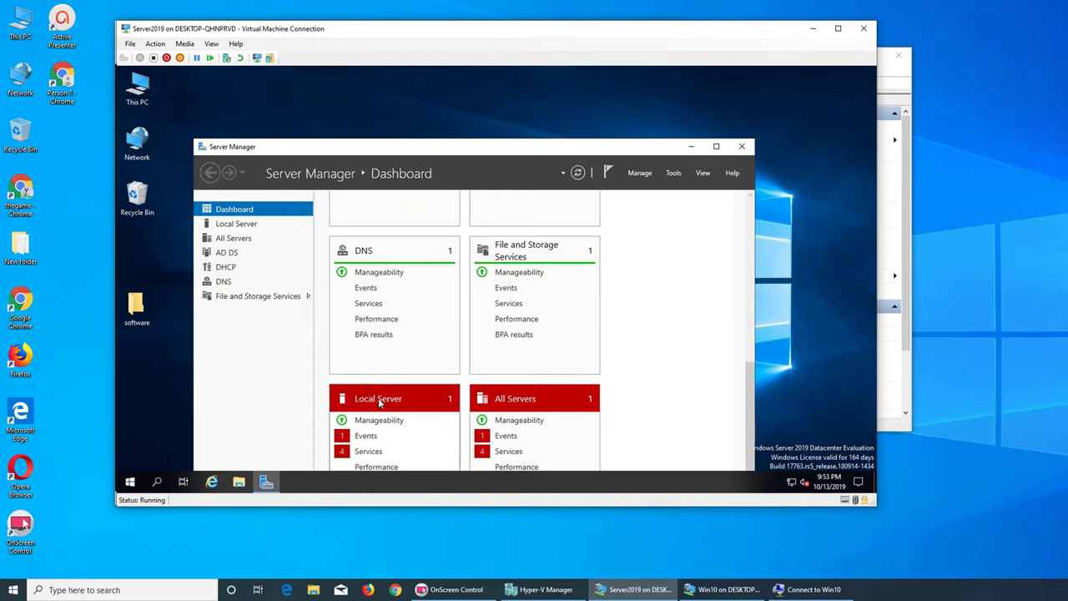
pyautogui.click(447, 400)
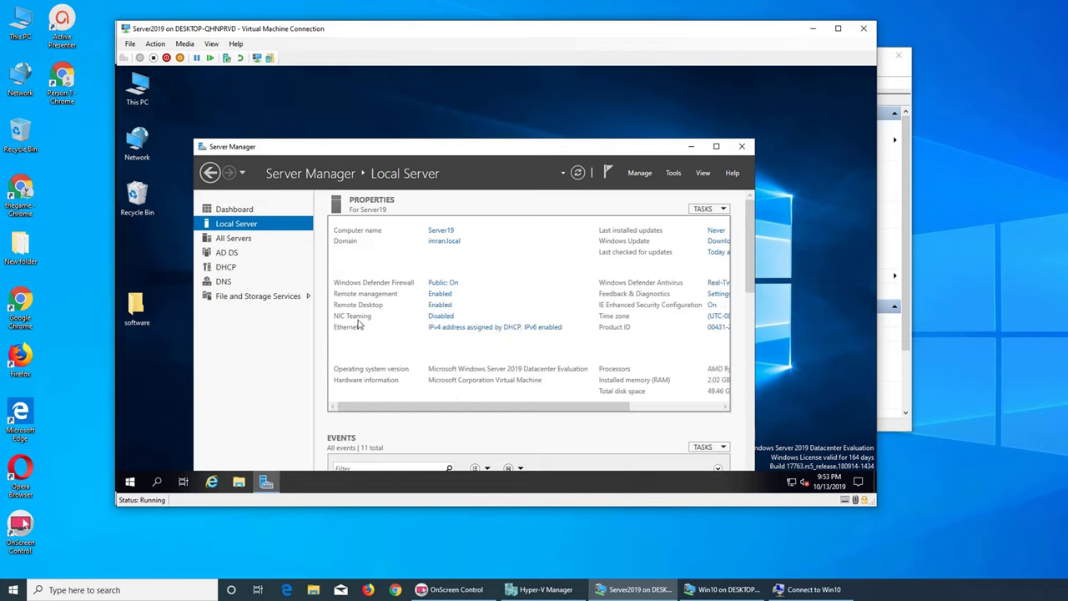
pyautogui.moveTo(493, 415); pyautogui.dragTo(453, 413)
pyautogui.click(210, 172)
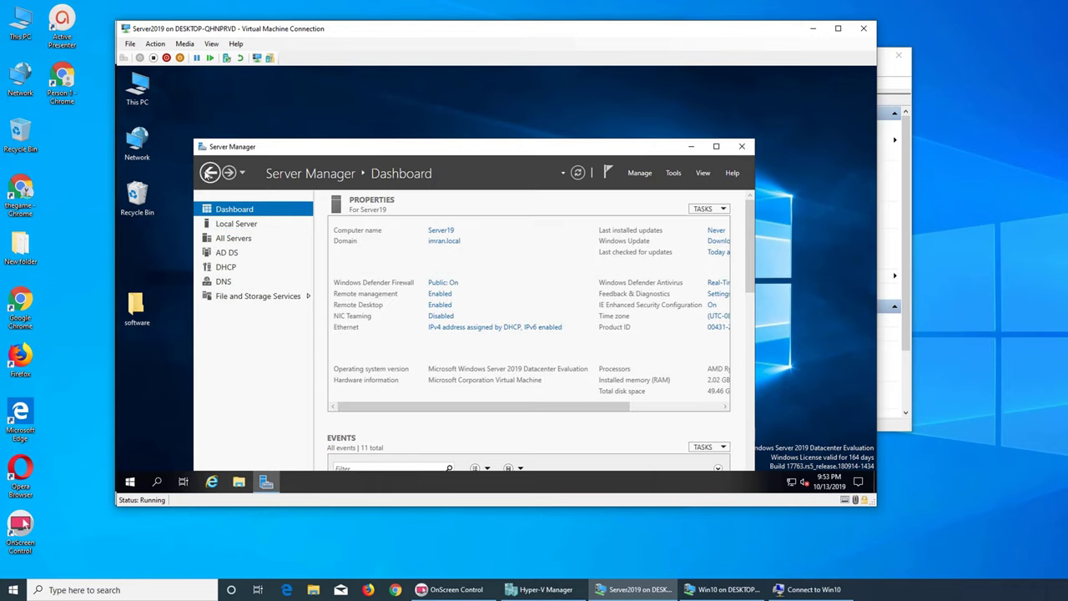
# - Minimize Server Manager and connect to Win10 at 1366 by 768, moving its window aside
pyautogui.click(690, 147)
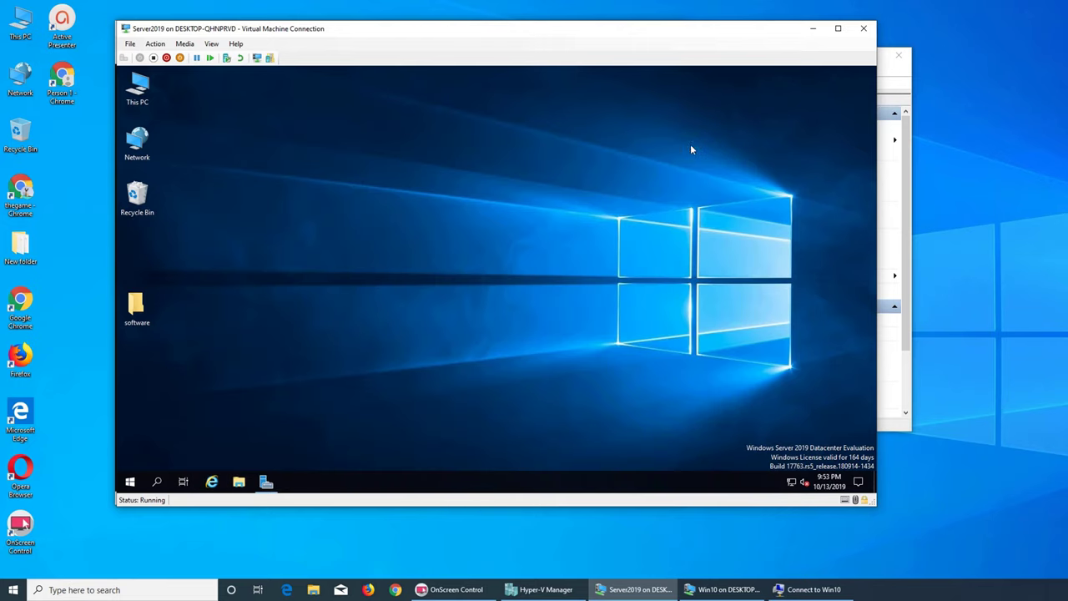
pyautogui.click(723, 589)
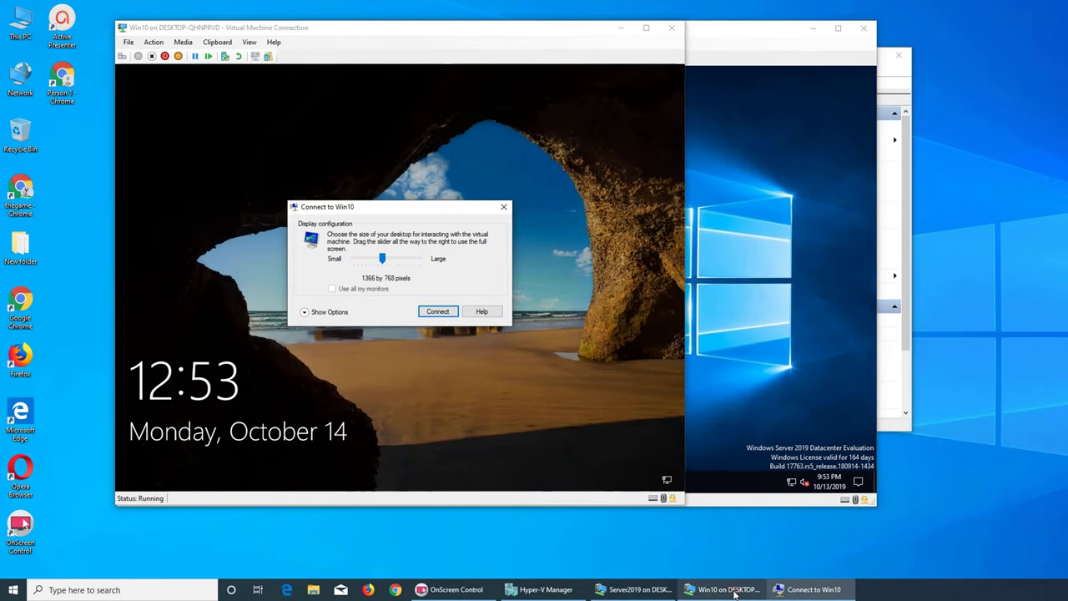
pyautogui.click(438, 312)
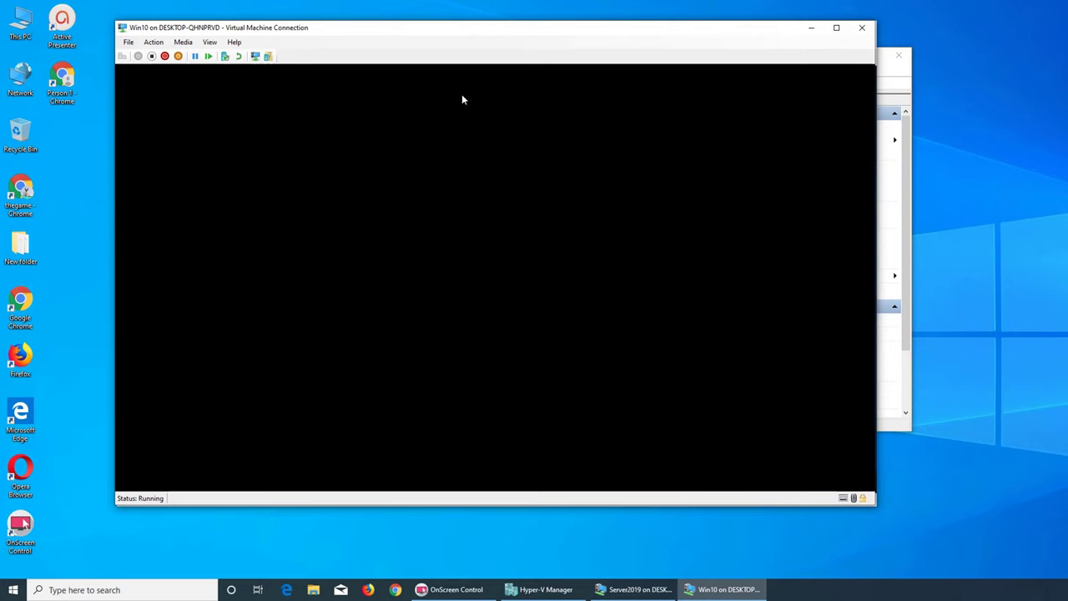
pyautogui.moveTo(445, 34); pyautogui.dragTo(635, 62)
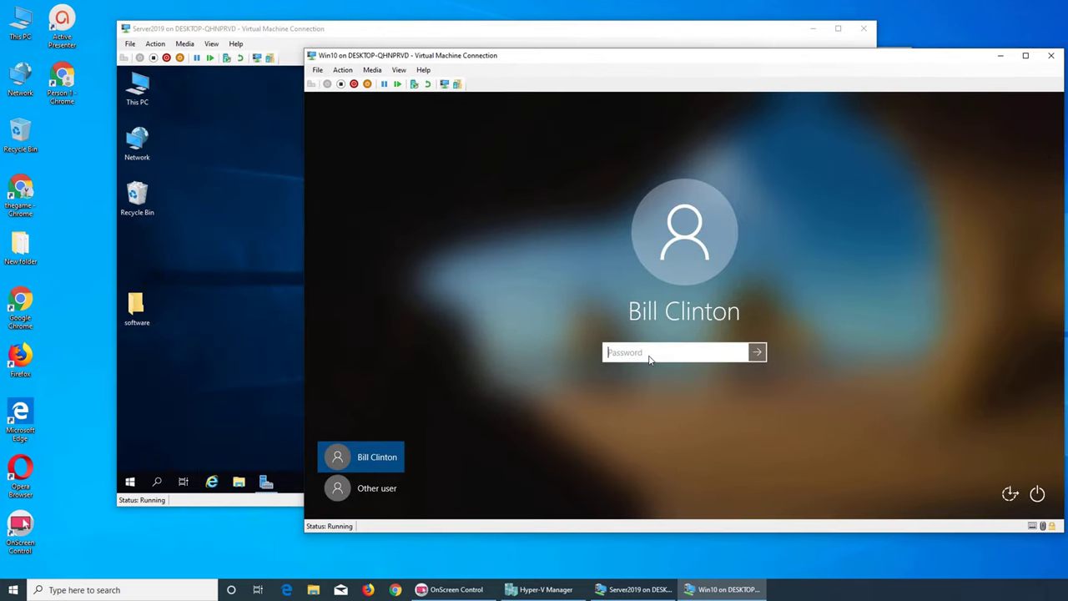
# - Submit the Win10 sign-in password, then choose signing in as Other user
pyautogui.write('•••••••••••')
pyautogui.press('Return')
pyautogui.press('Return')
pyautogui.click(372, 491)
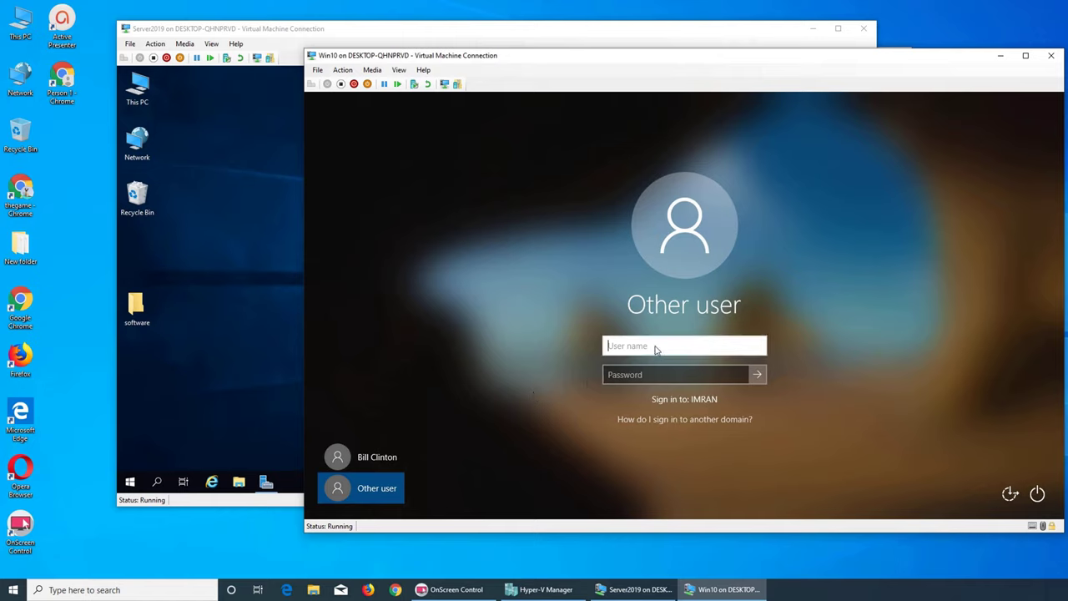
# - Attempt signing in with a win\ prefixed local user name and its password
pyautogui.write('win\\usman')
pyautogui.press('Tab')
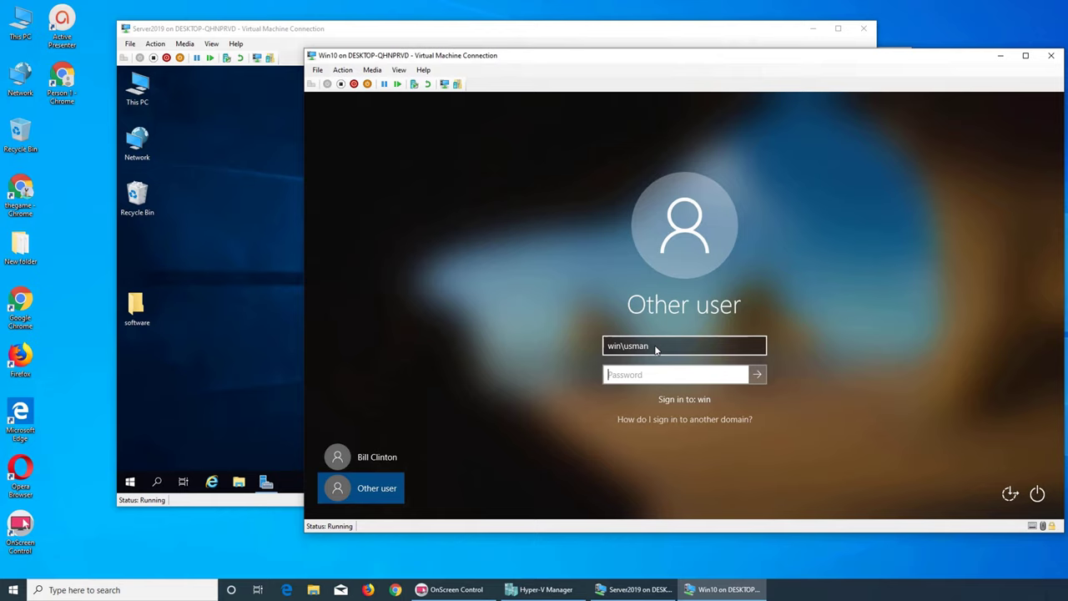
pyautogui.write('P')
pyautogui.press('BackSpace')
pyautogui.write('Pa$$w0rd1234')
pyautogui.press('Return')
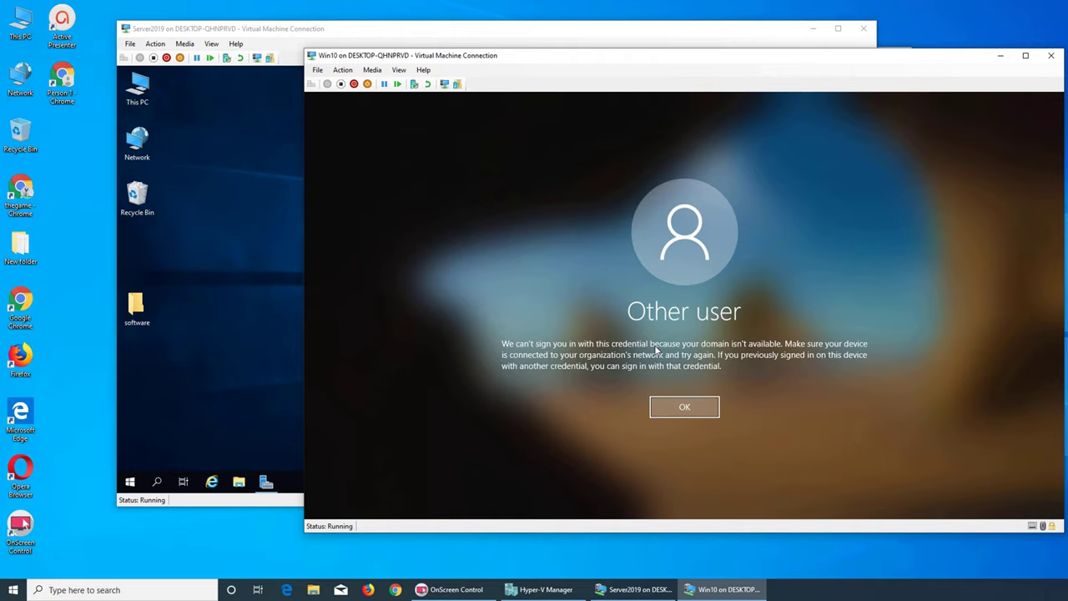
# - Dismiss the domain error, correct the prefix to win10\, and sign in with the password
pyautogui.click(679, 413)
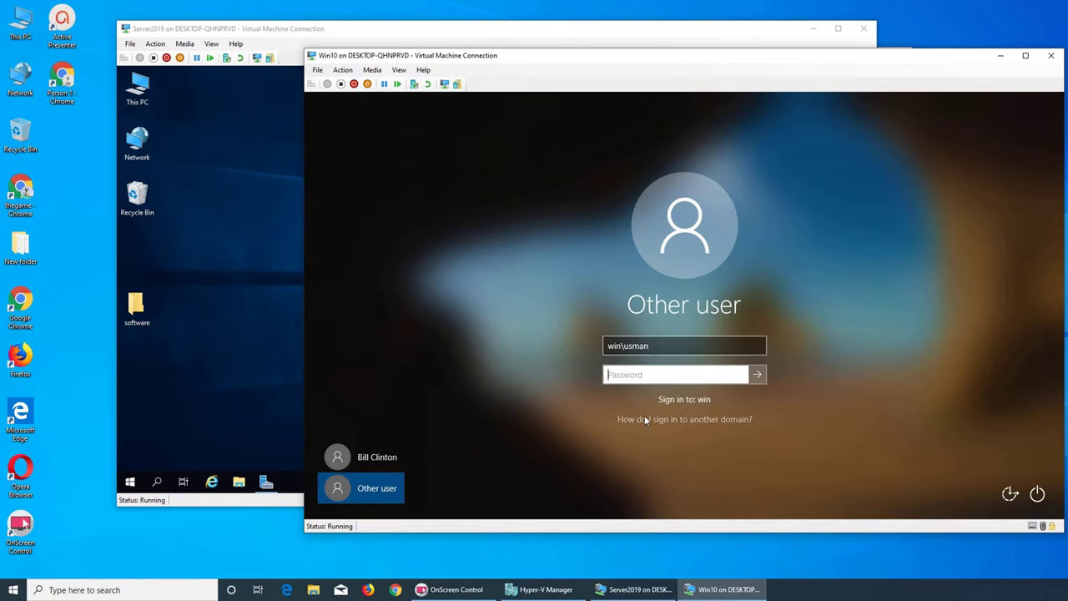
pyautogui.click(622, 347)
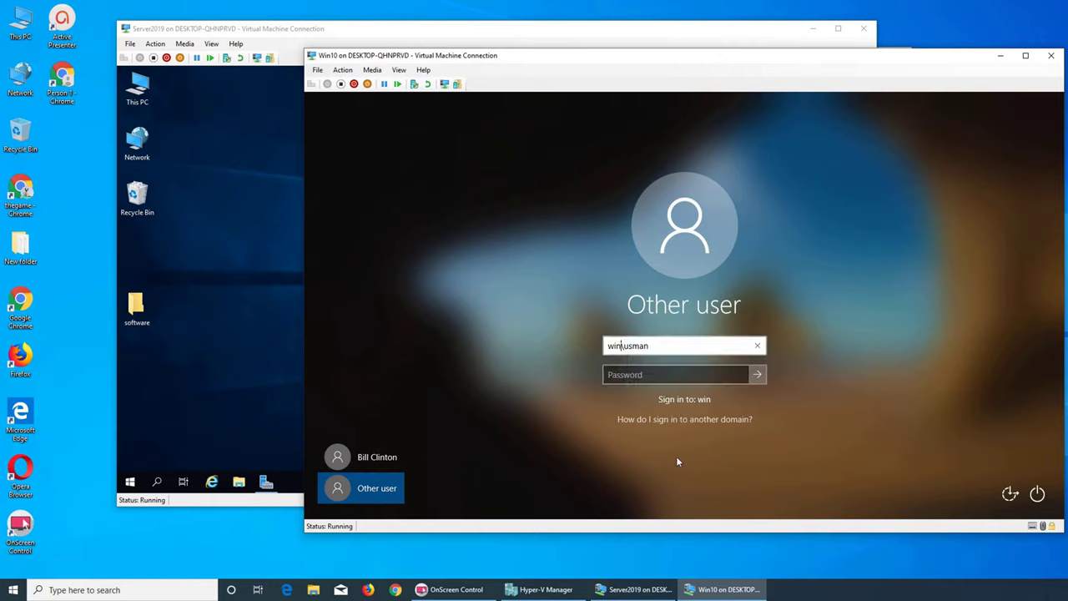
pyautogui.press('BackSpace')
pyautogui.write('10\\')
pyautogui.press('Tab')
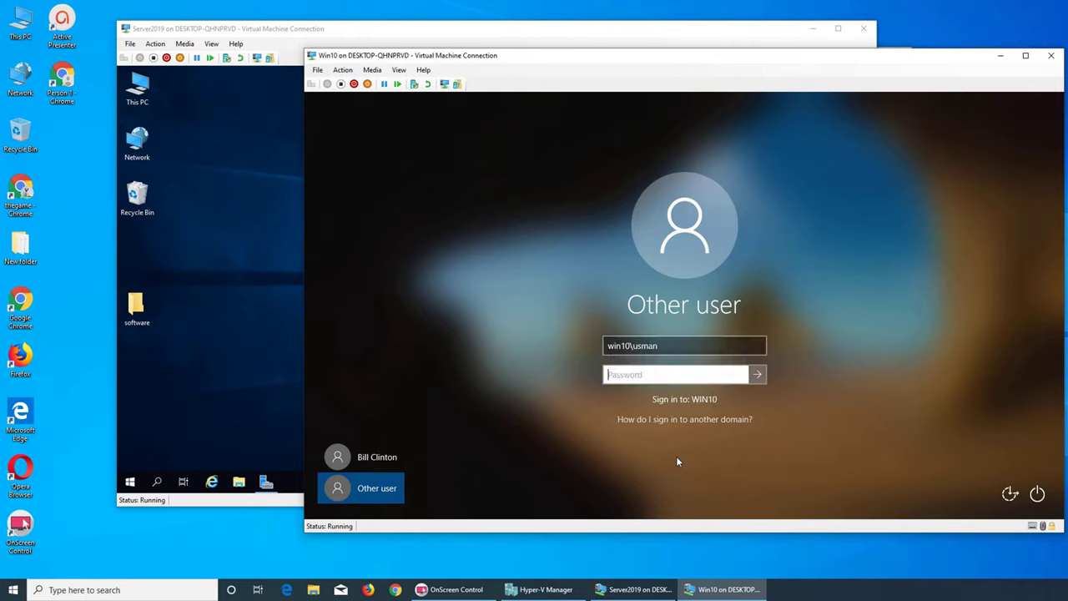
pyautogui.write('***********')
pyautogui.press('Return')
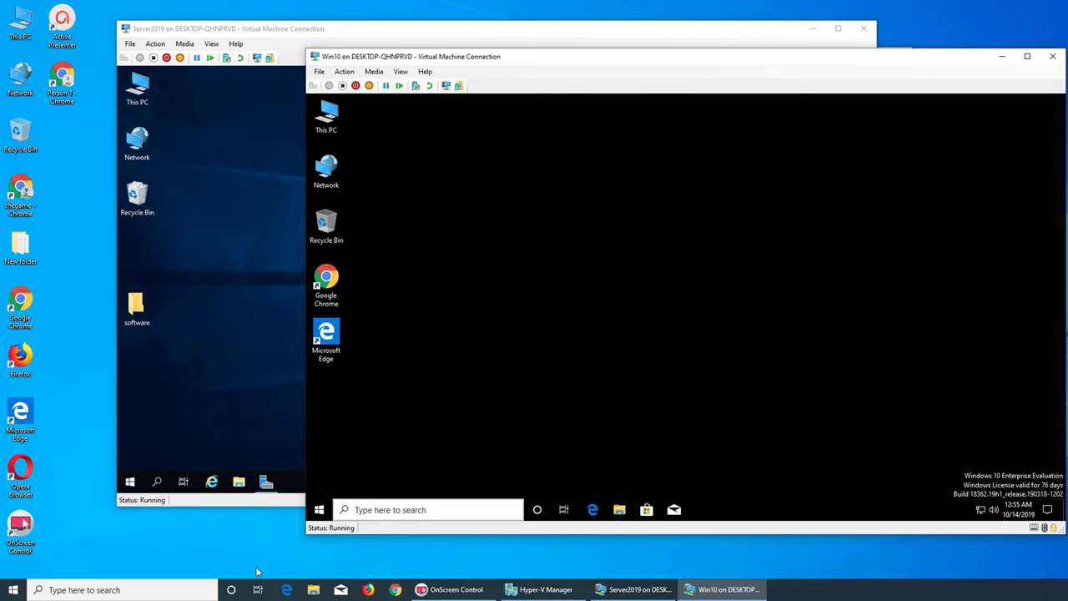
# - Sign out of Win10 via Start's Shut down or sign out menu, then return to its console
pyautogui.rightClick(321, 514)
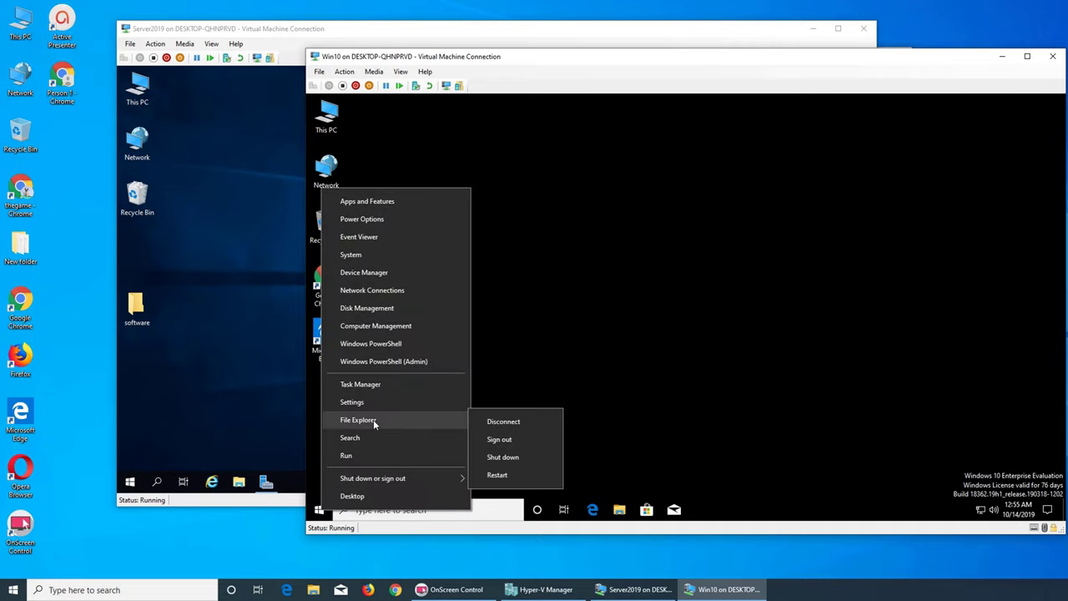
pyautogui.moveTo(373, 478)
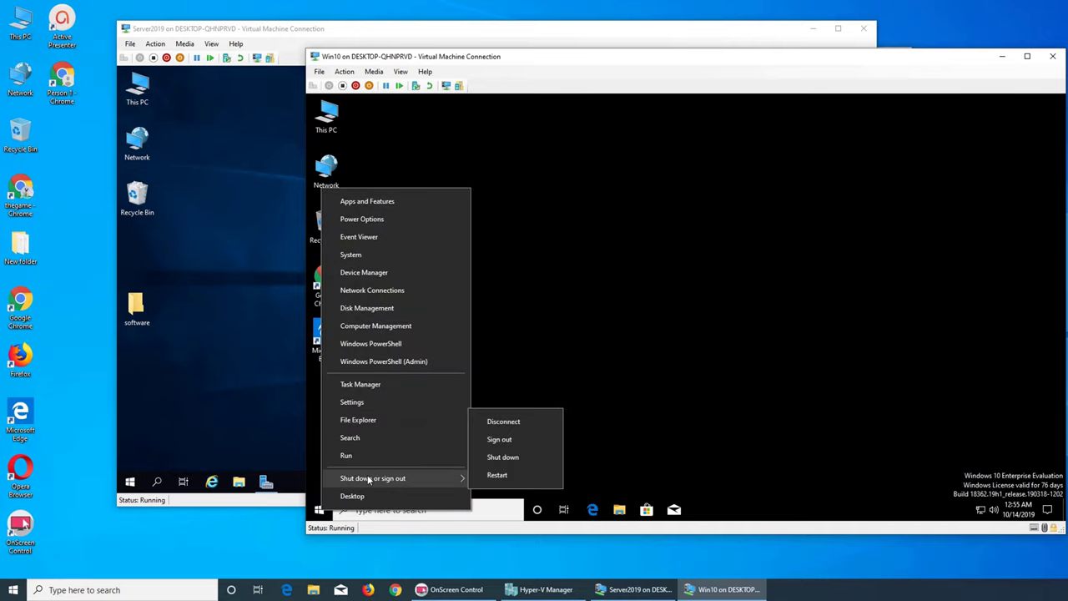
pyautogui.click(500, 440)
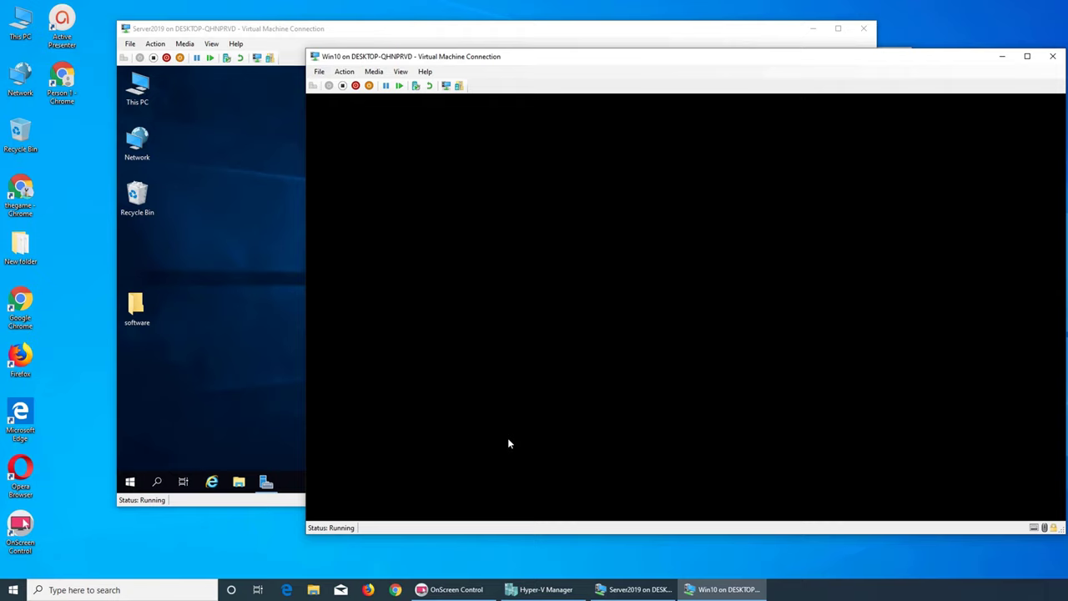
pyautogui.click(191, 387)
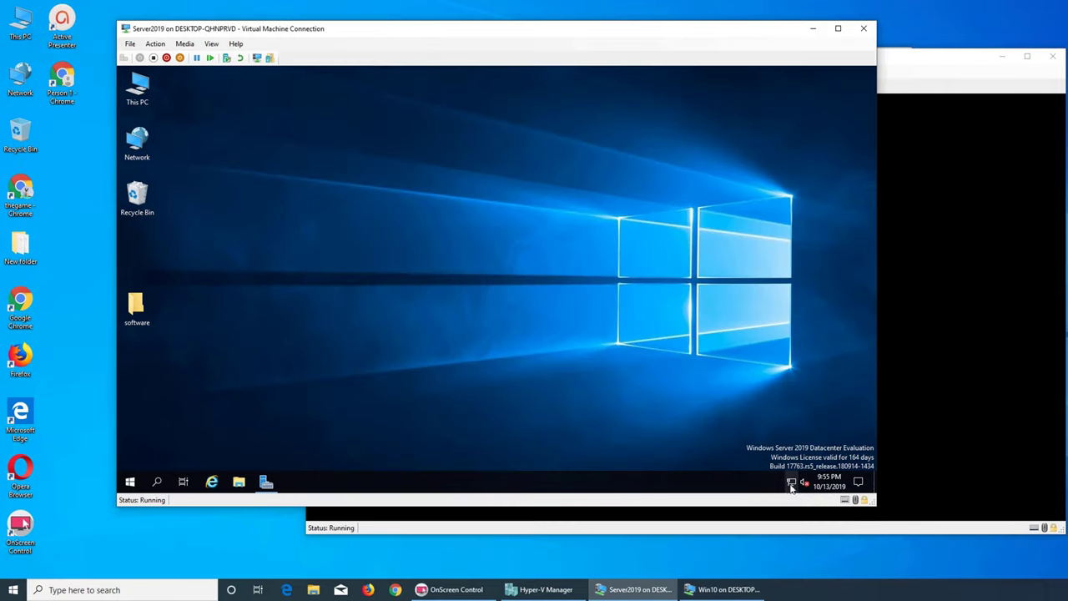
pyautogui.click(925, 481)
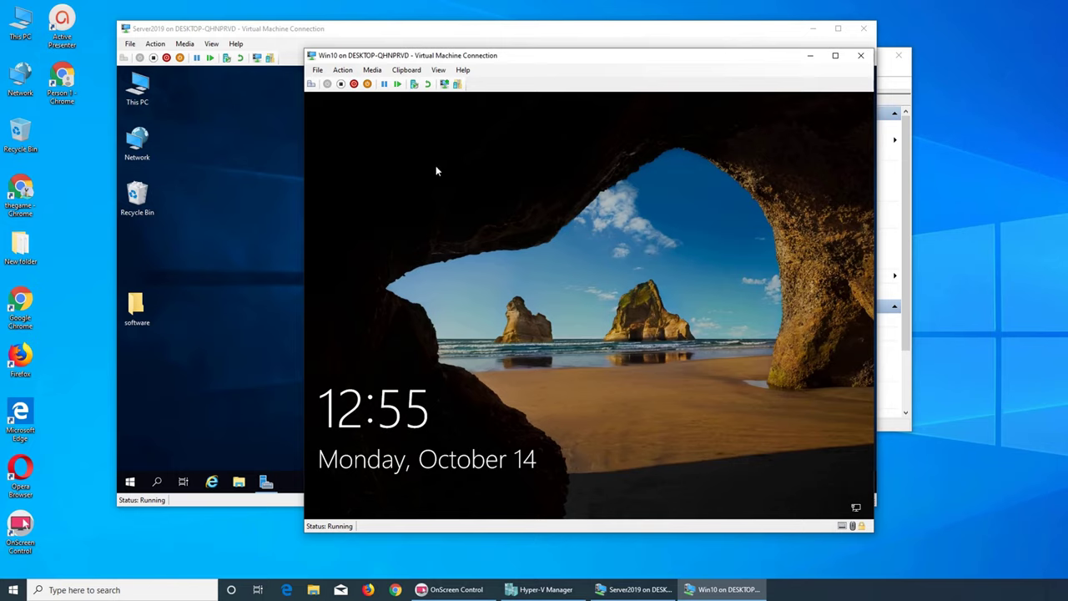
# - Dismiss the Win10 lock screen and sign in with the default account password
pyautogui.click(402, 105)
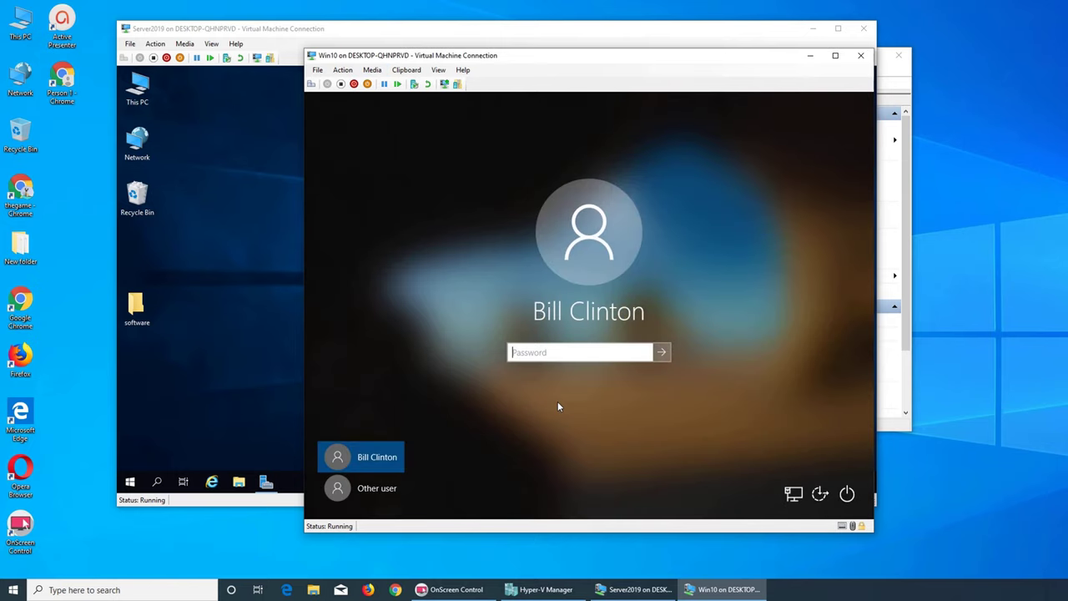
pyautogui.write('***********')
pyautogui.press('Return')
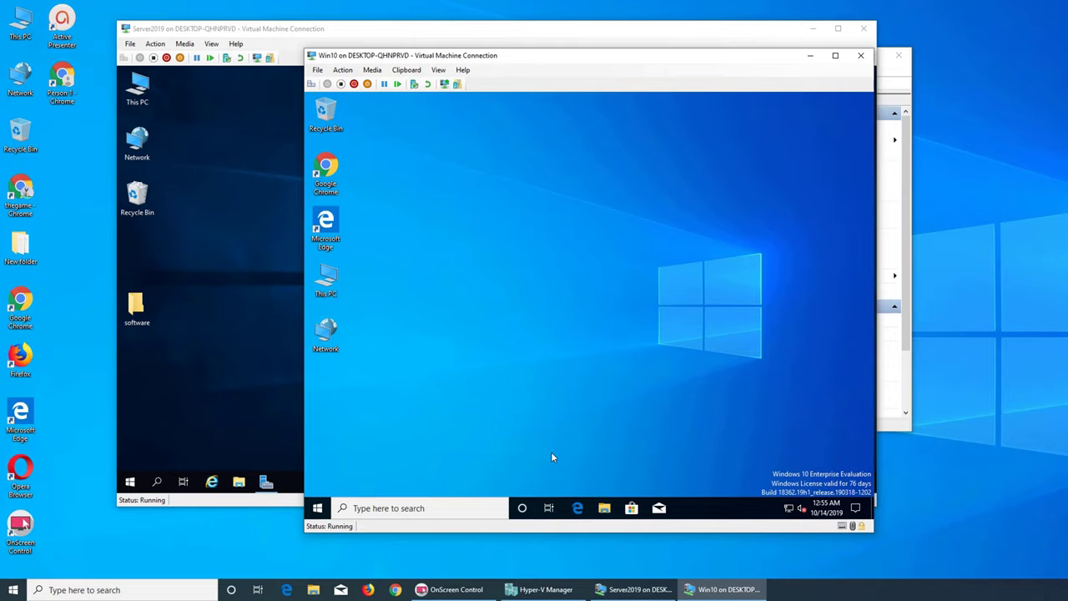
# - Switch back and forth between the Server2019 and Win10 console windows
pyautogui.click(227, 296)
pyautogui.click(716, 532)
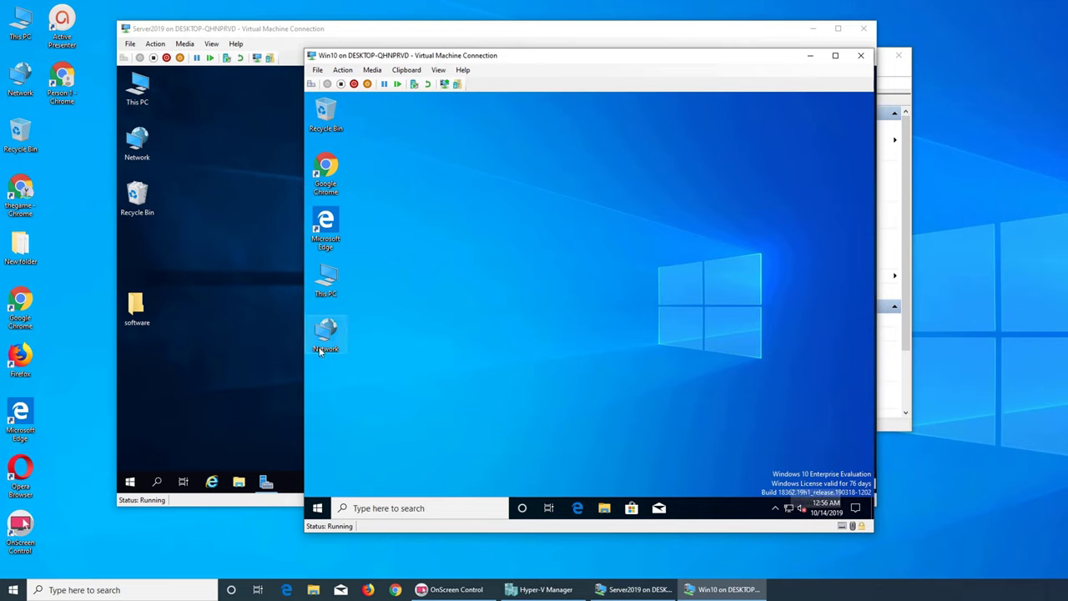
pyautogui.click(209, 274)
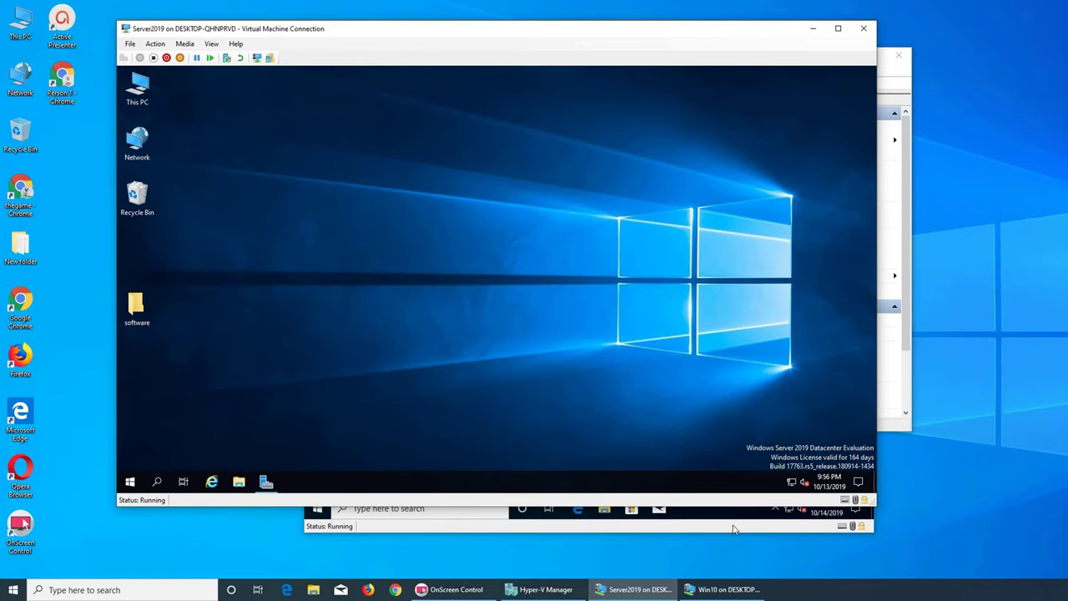
pyautogui.click(734, 529)
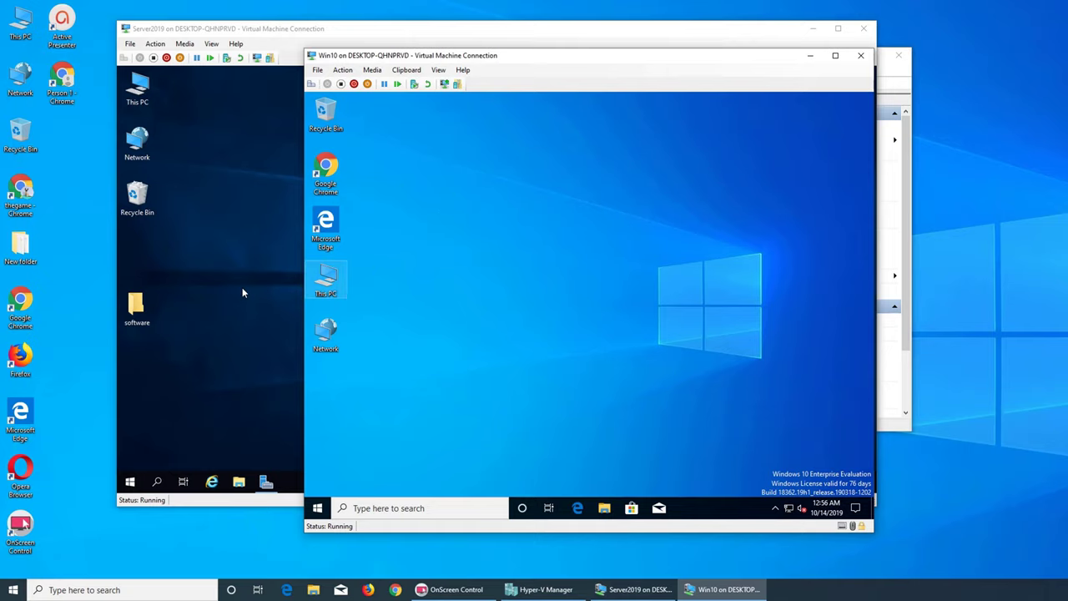
# - On Server2019, postpone the Internet Explorer 11 setup and close Internet Explorer and File Explorer
pyautogui.click(244, 255)
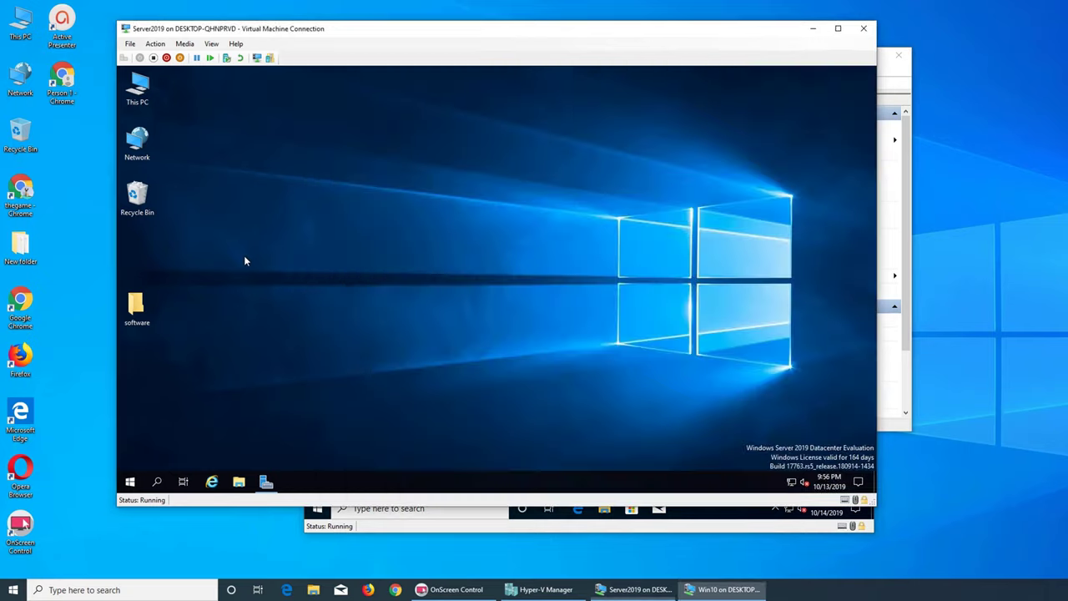
pyautogui.click(237, 482)
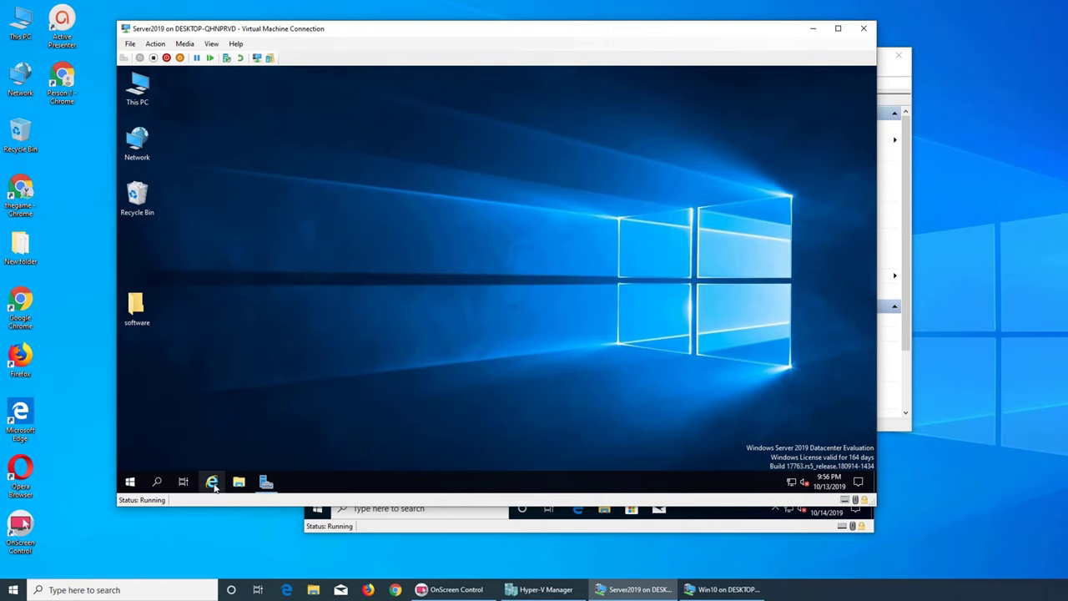
pyautogui.click(212, 481)
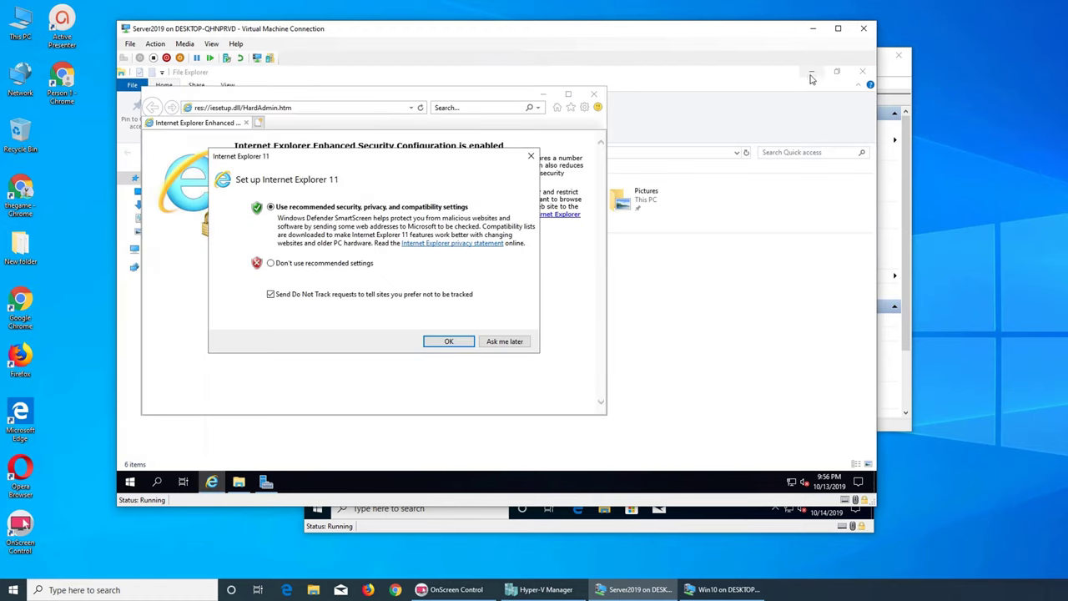
pyautogui.click(504, 342)
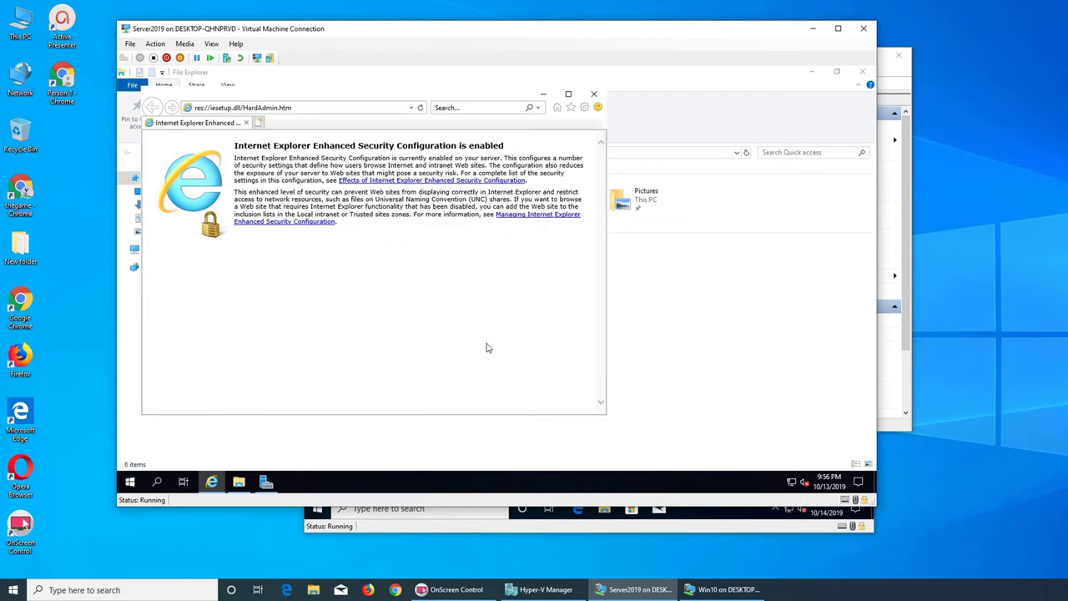
pyautogui.click(593, 94)
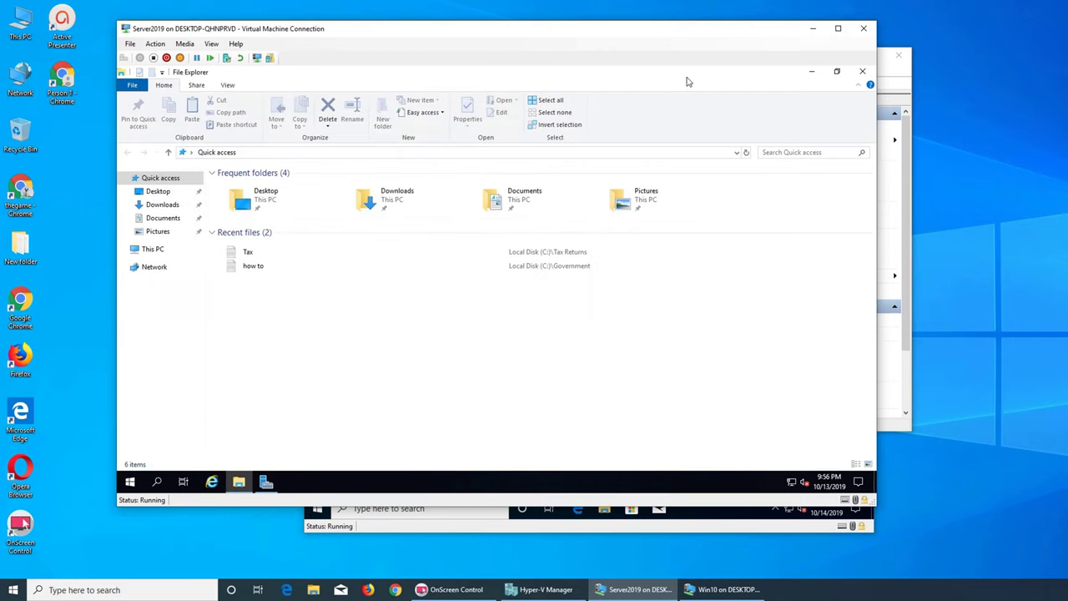
pyautogui.click(861, 72)
# - Relaunch Internet Explorer and go to google.com by entering 'goog' in the address bar
pyautogui.click(211, 481)
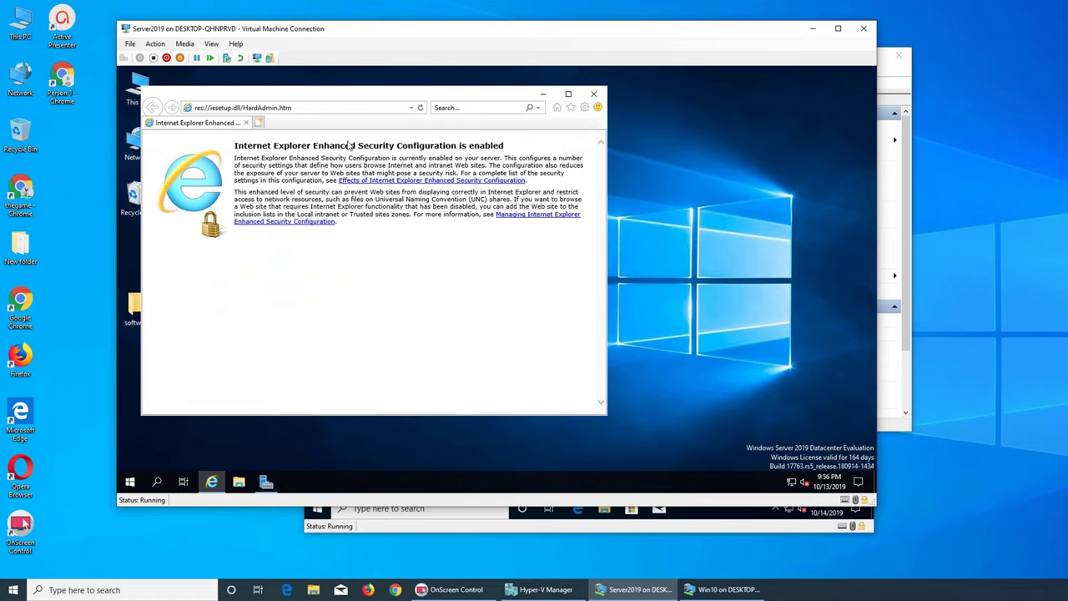
pyautogui.click(342, 110)
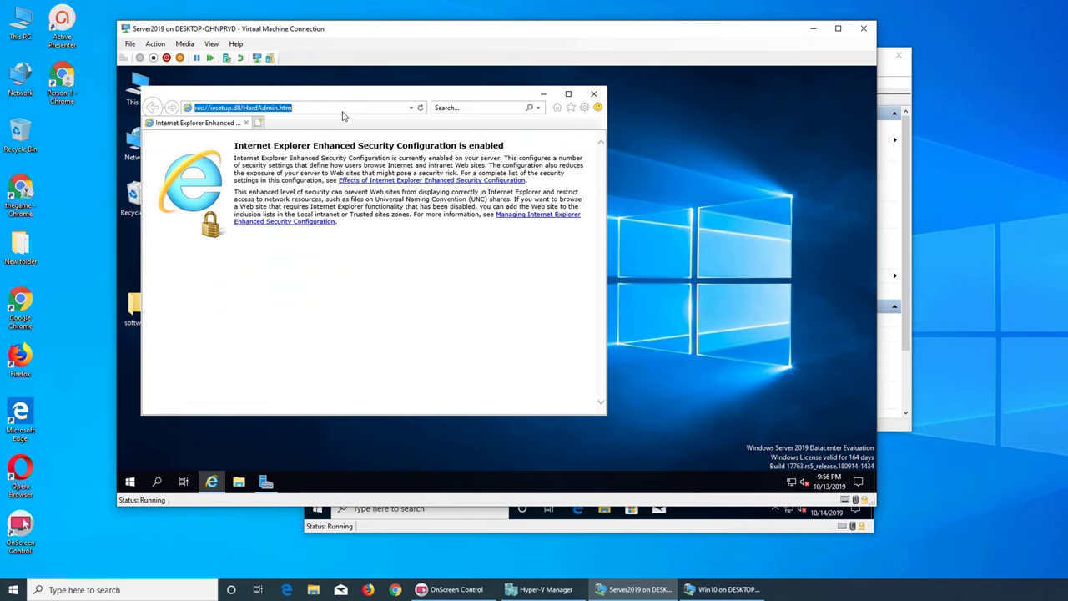
pyautogui.write('google')
pyautogui.press('Return')
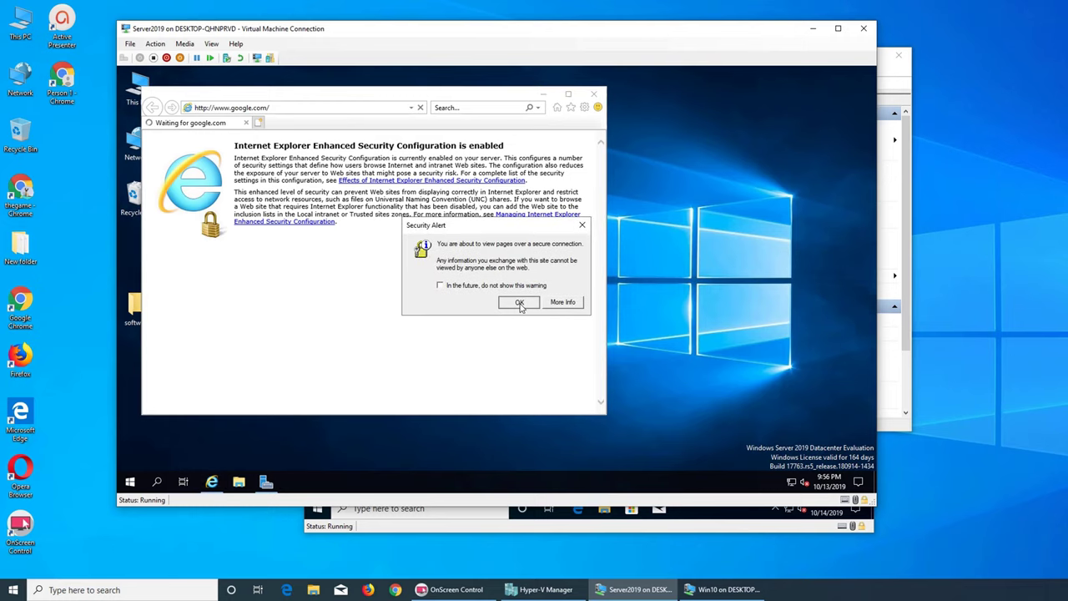
# - Accept the security alert, maximize the browser, and add google.com to Trusted sites
pyautogui.click(519, 304)
pyautogui.click(569, 95)
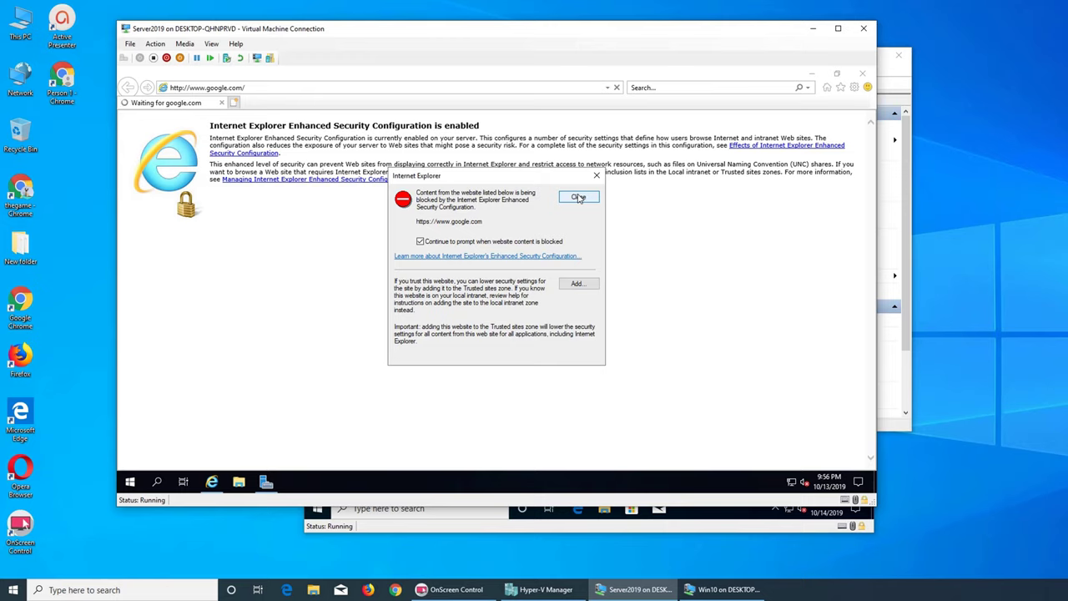
pyautogui.click(576, 284)
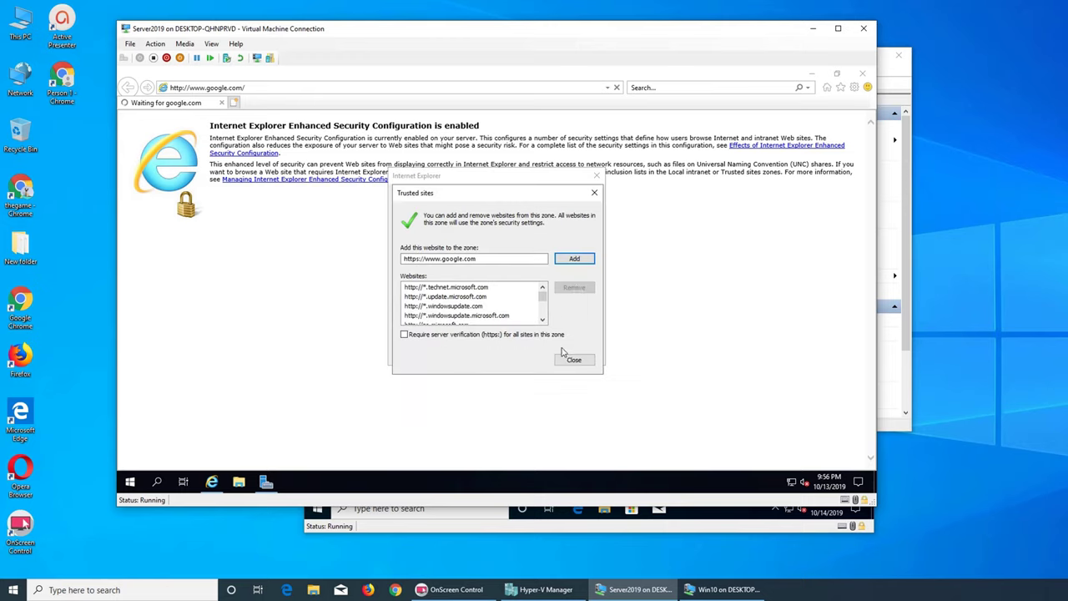
pyautogui.click(574, 260)
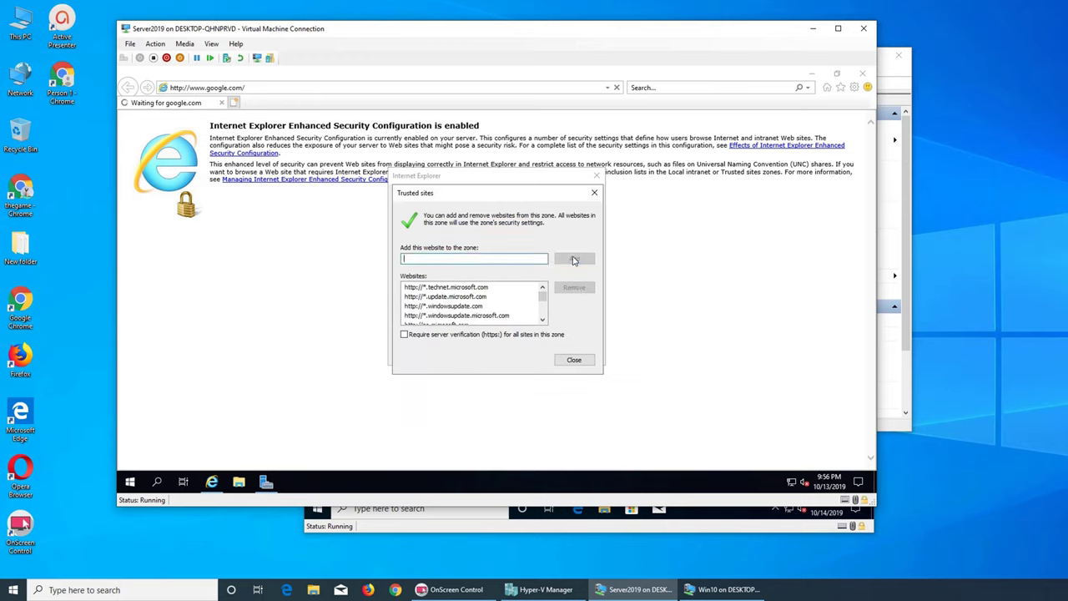
pyautogui.click(573, 360)
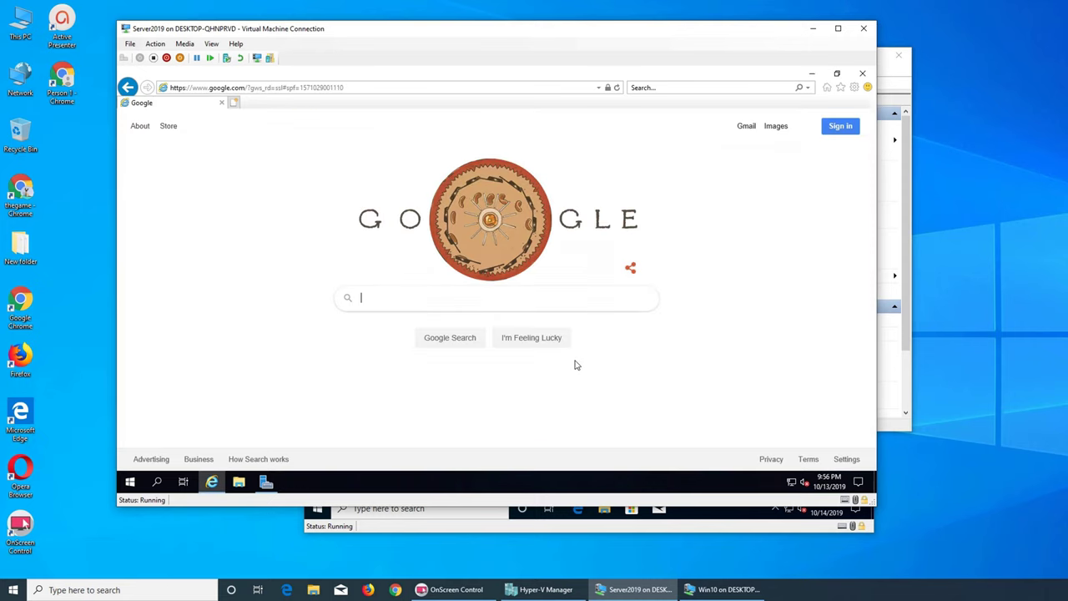
# - Search Google for 'urbackup', dismissing the blocked-content warnings for gstatic.com and about:blank
pyautogui.click(473, 304)
pyautogui.write('u')
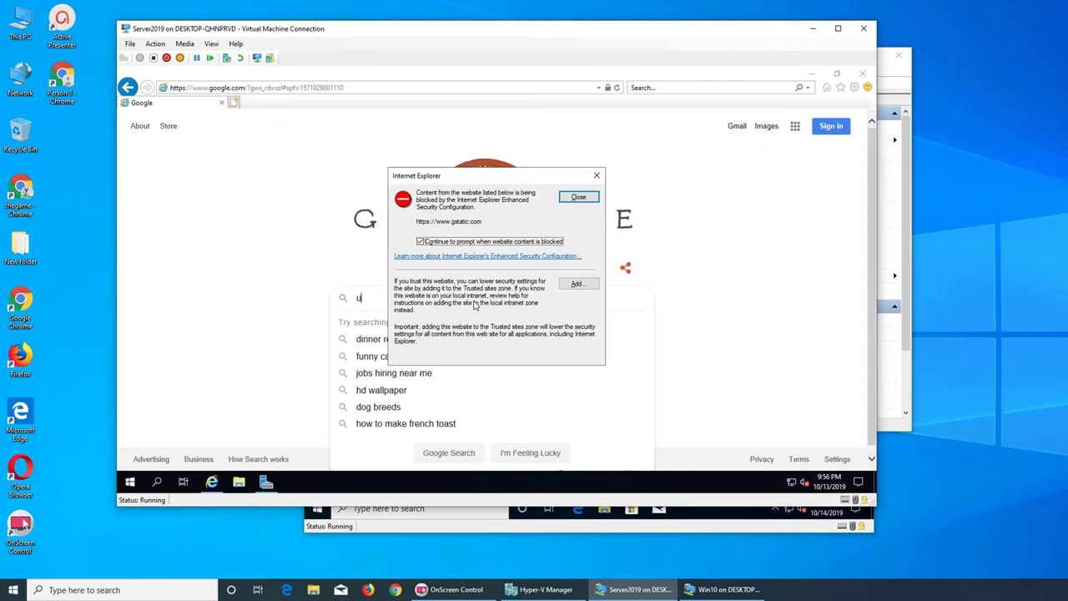
pyautogui.click(576, 197)
pyautogui.write('rbackup')
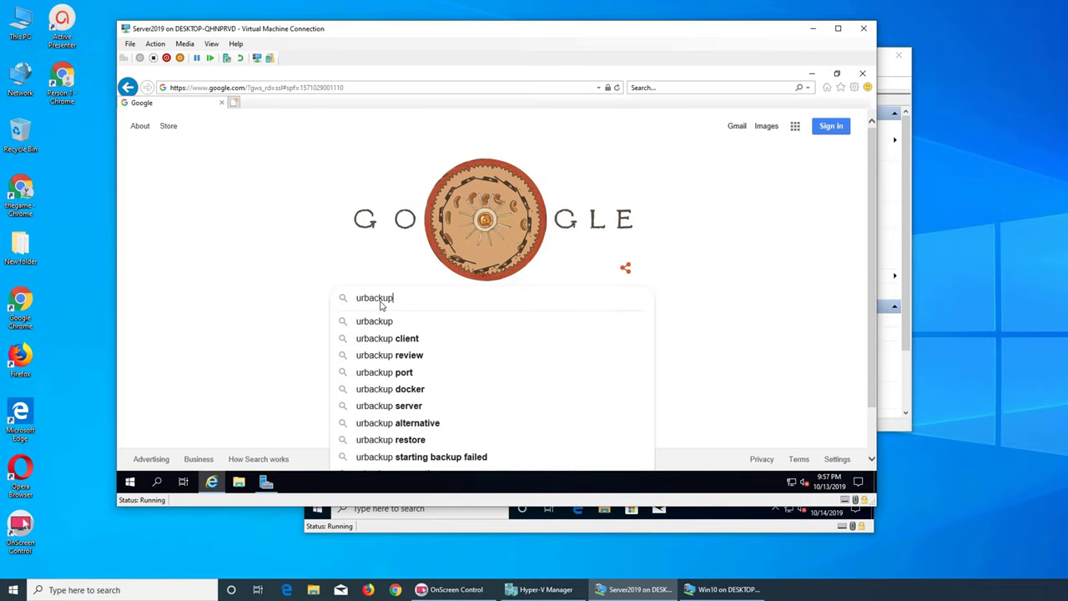
pyautogui.click(384, 324)
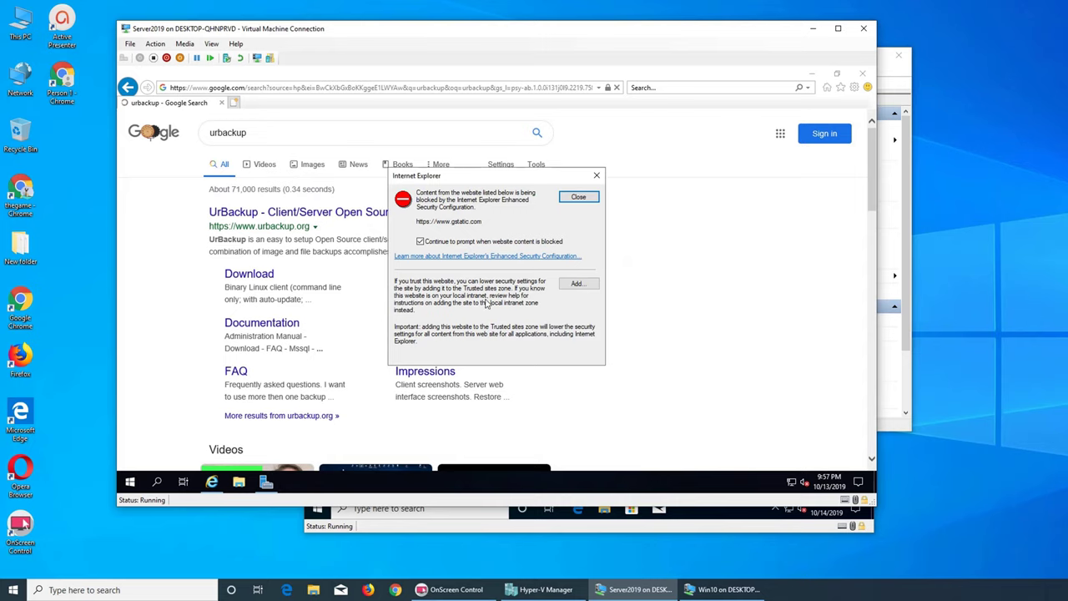
pyautogui.click(584, 197)
pyautogui.click(588, 198)
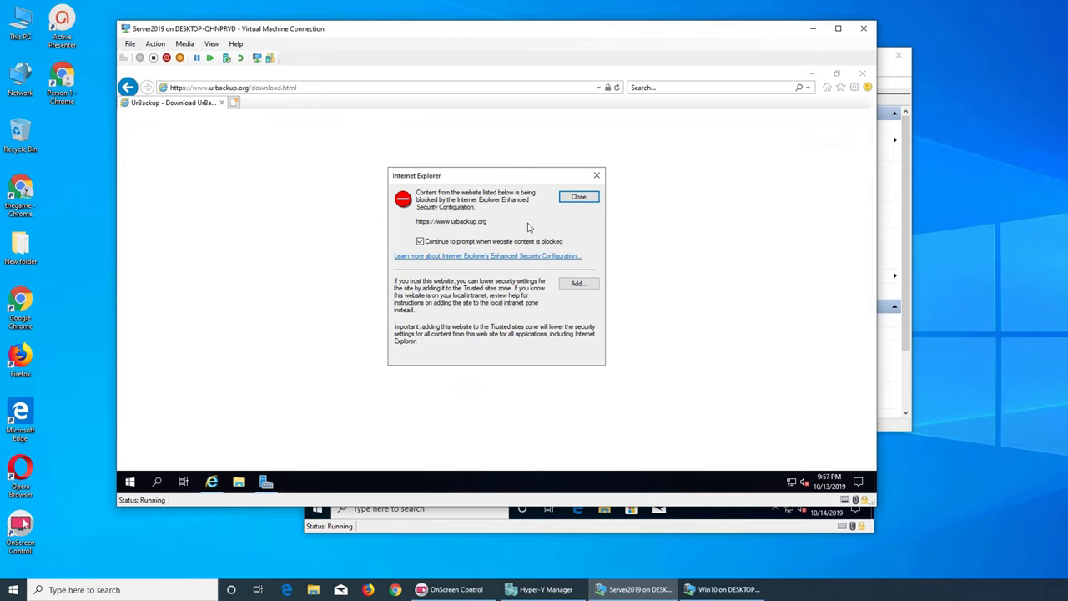
# - Close the urbackup.org blocked-content warning and scroll through the UrBackup download page
pyautogui.click(581, 199)
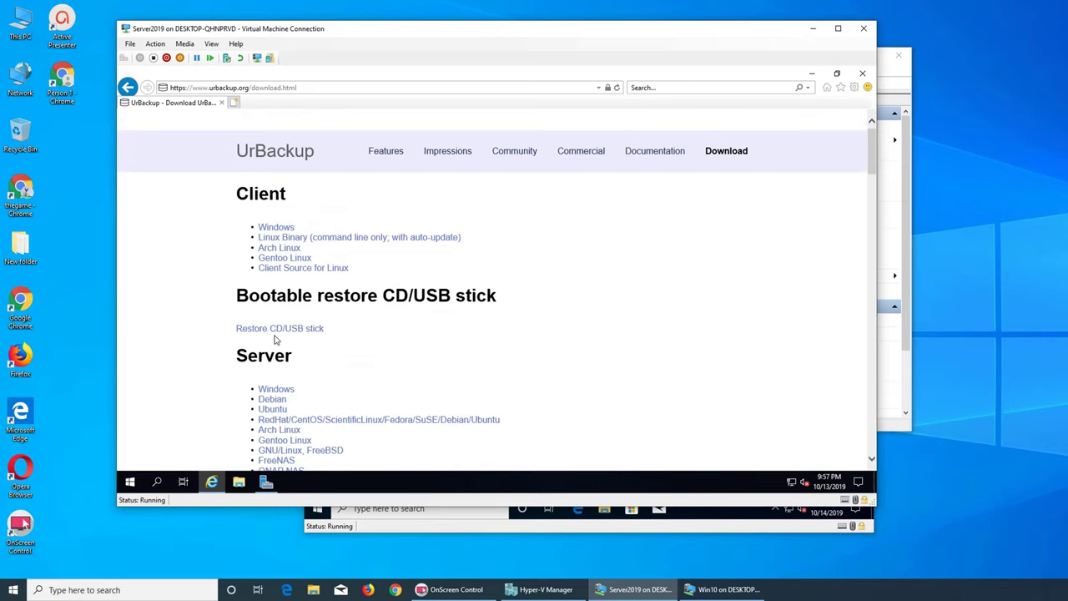
pyautogui.scroll(-1, 432, 324)
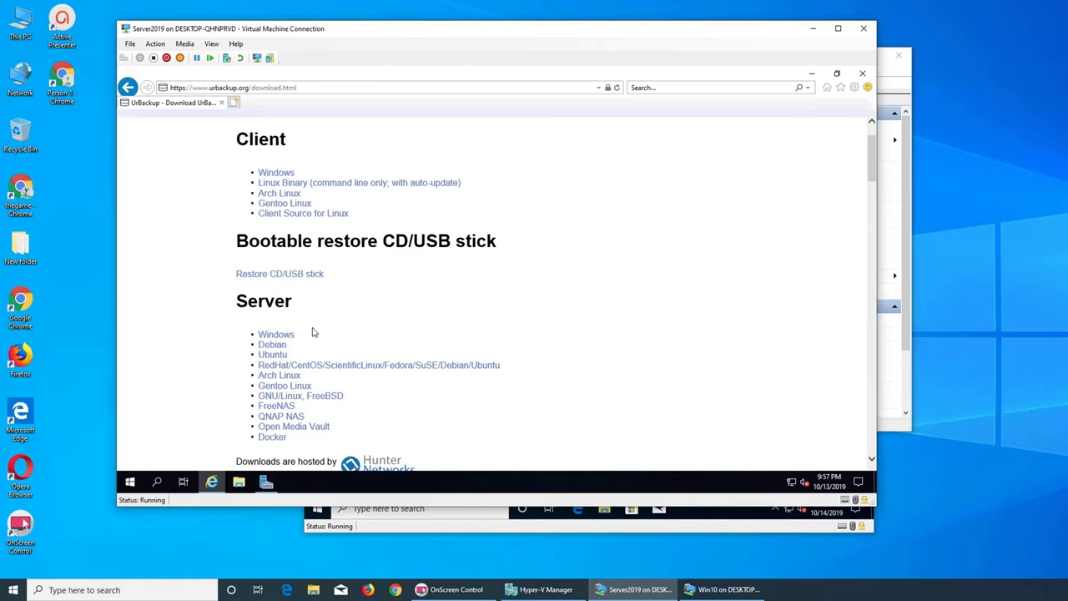
pyautogui.scroll(2, 555, 308)
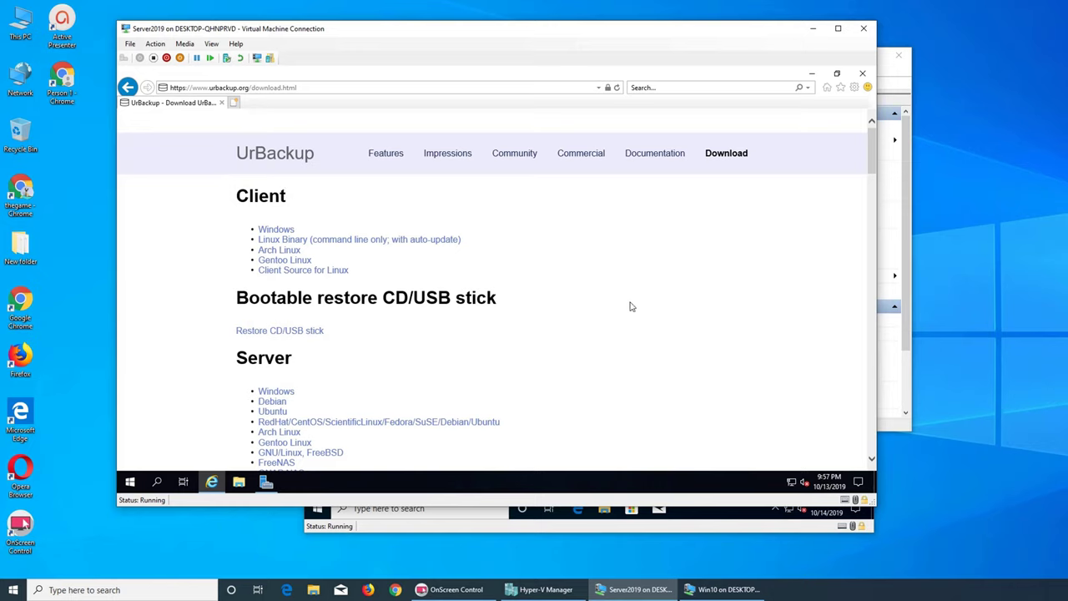
# - Bring the Win10 VM window forward and drag it to the right side of the host screen
pyautogui.click(722, 527)
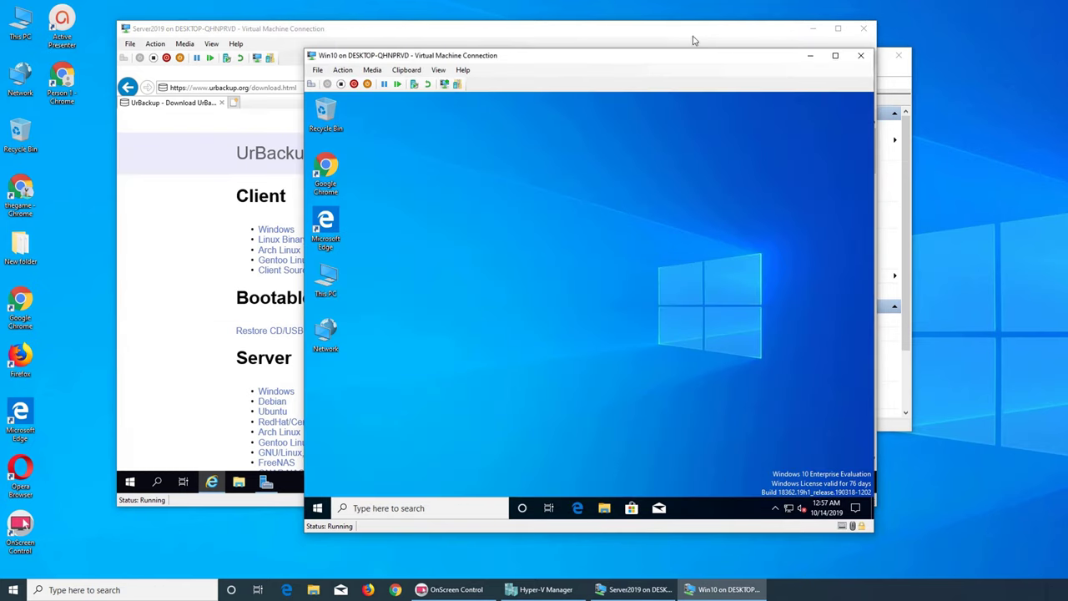
pyautogui.moveTo(658, 68); pyautogui.dragTo(825, 78)
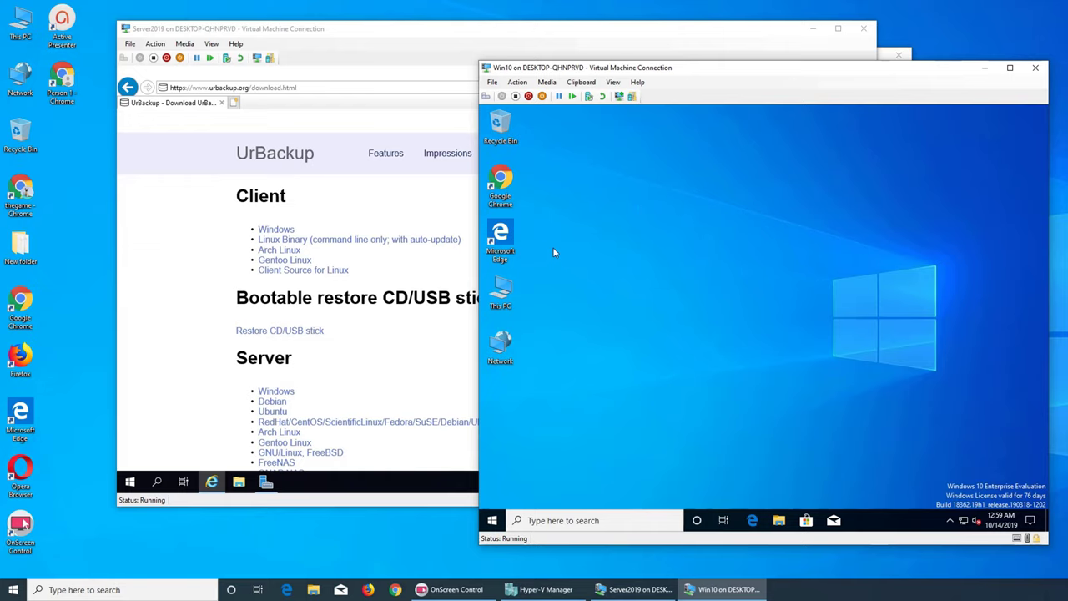
# - On Server2019, jump to the Windows server downloads and try the 2.4.9 installer, dismissing the block
pyautogui.click(439, 327)
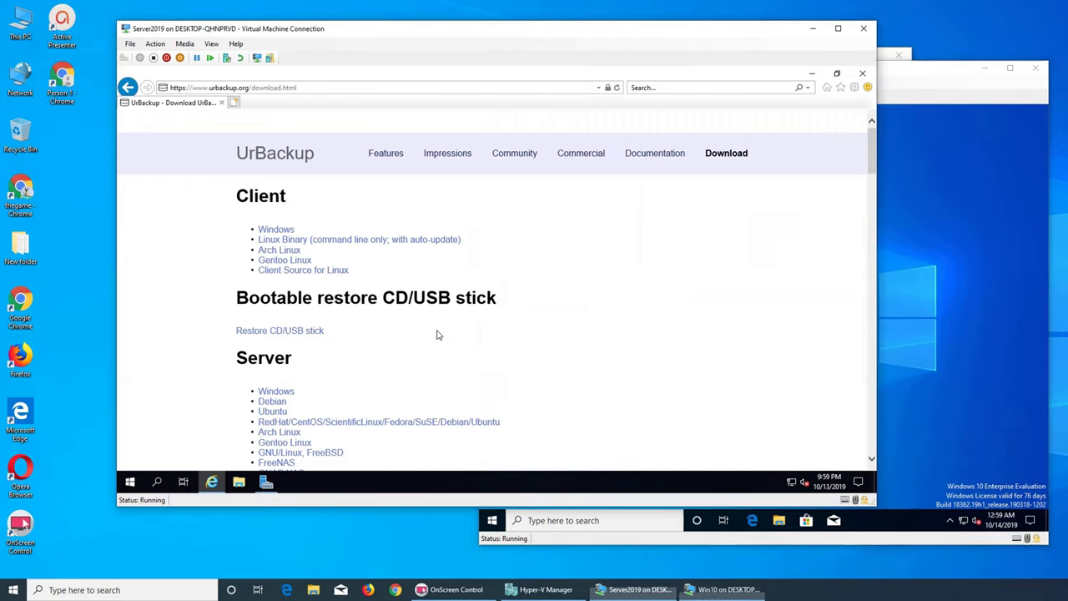
pyautogui.click(281, 393)
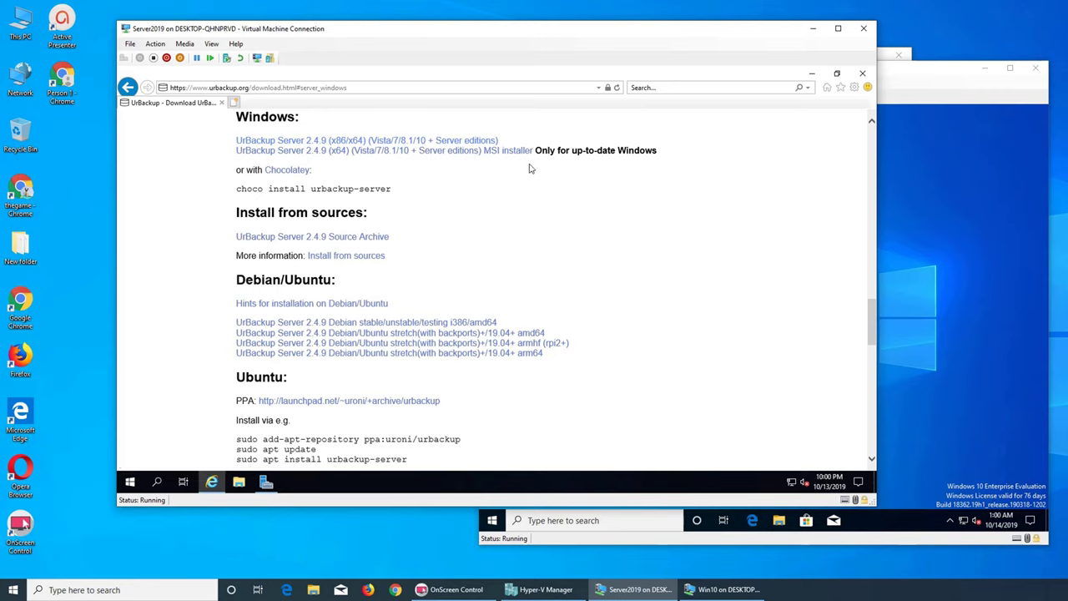
pyautogui.click(472, 141)
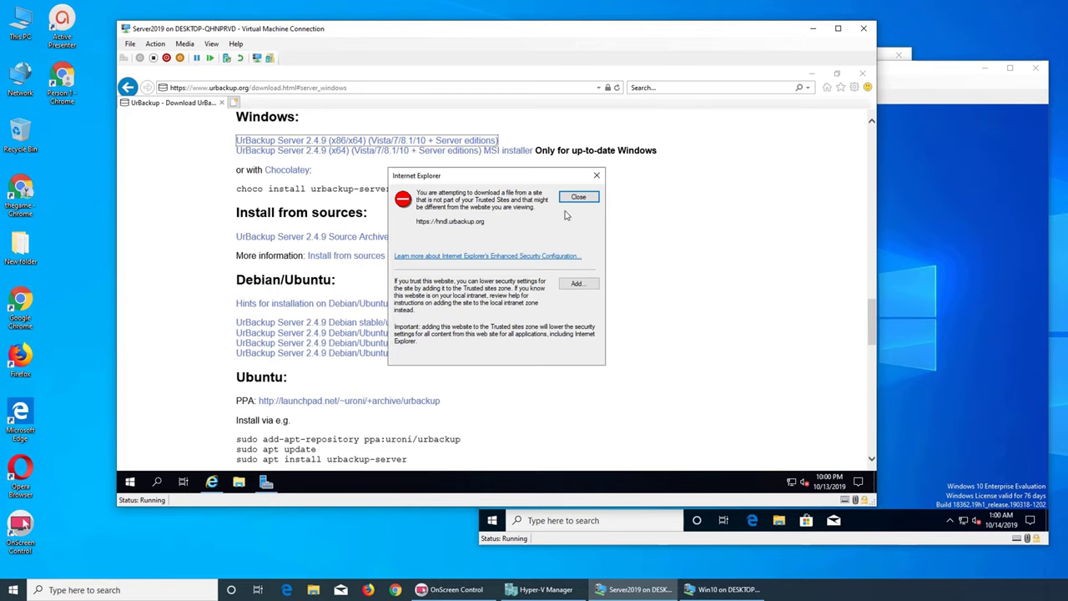
pyautogui.click(579, 197)
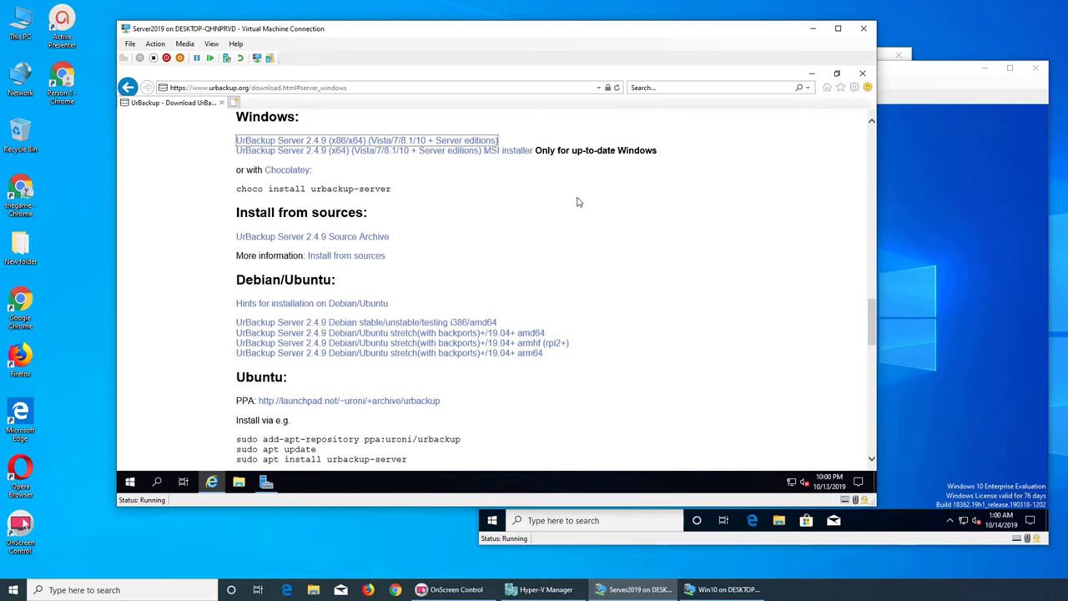
# - Retry the UrBackup Server 2.4.9 installer download and dismiss the download-blocked warning again
pyautogui.scroll(-3, 576, 201)
pyautogui.scroll(6, 576, 202)
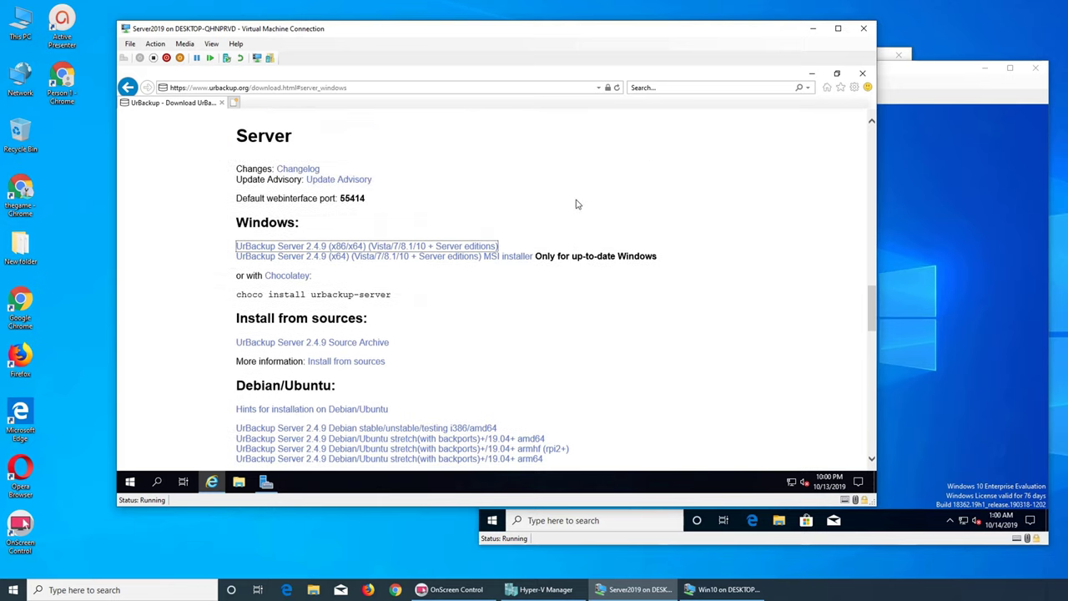
pyautogui.scroll(-4, 575, 203)
pyautogui.scroll(1, 575, 206)
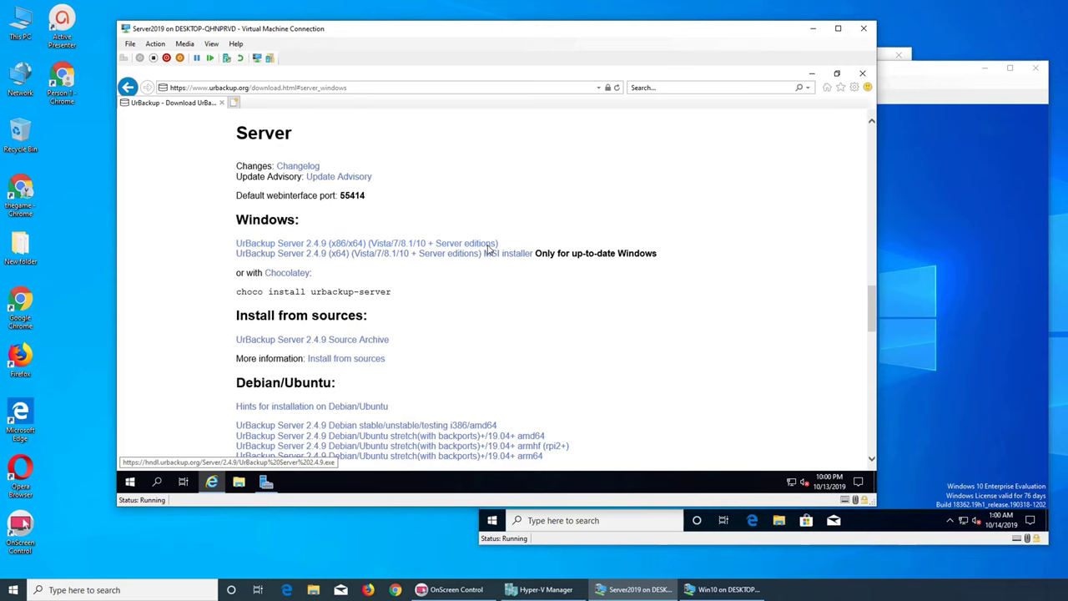
pyautogui.click(482, 245)
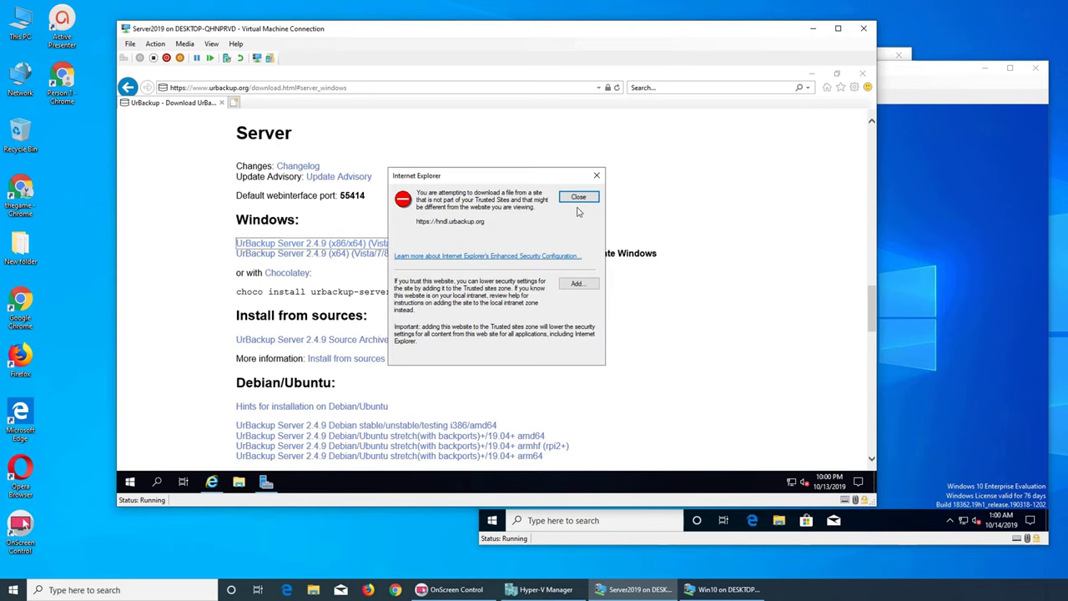
pyautogui.click(578, 199)
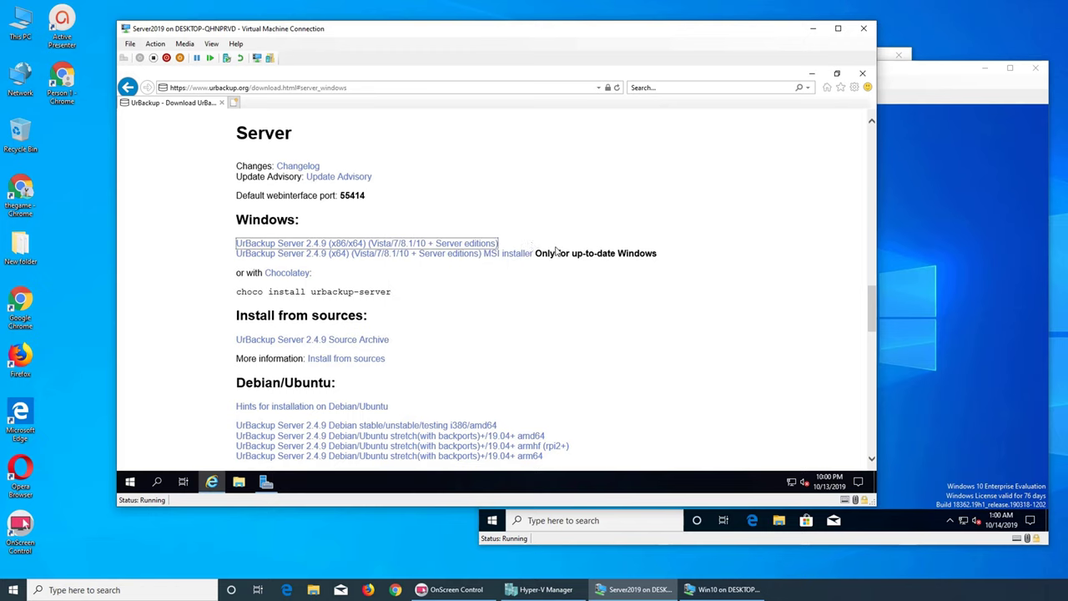
# - Add hndl.urbackup.org to Trusted sites and download the UrBackup Server x64 MSI installer
pyautogui.click(505, 258)
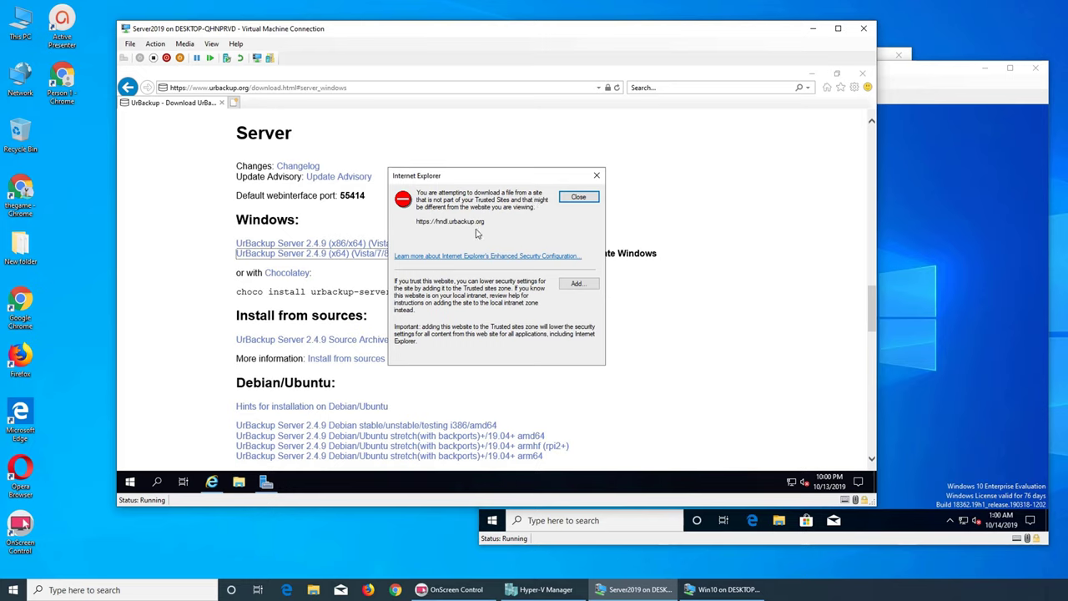
pyautogui.click(575, 283)
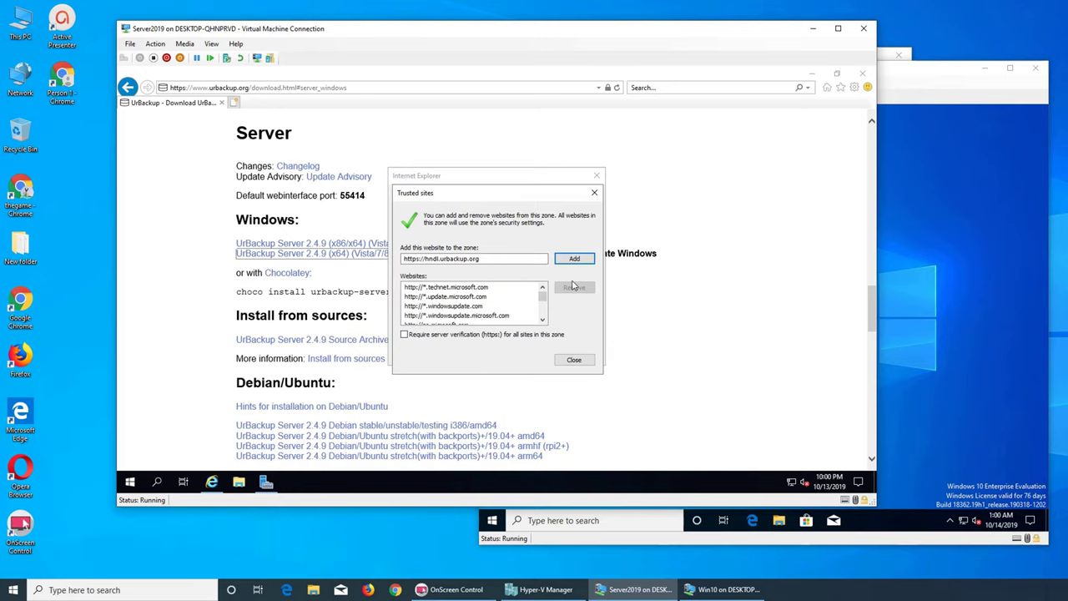
pyautogui.click(574, 258)
pyautogui.click(574, 359)
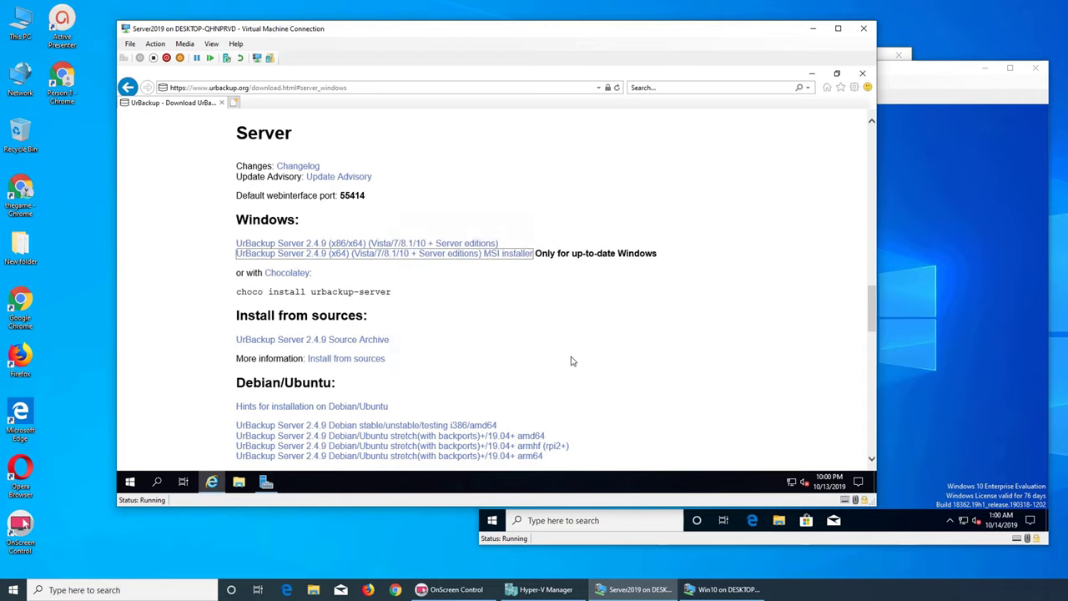
pyautogui.click(521, 256)
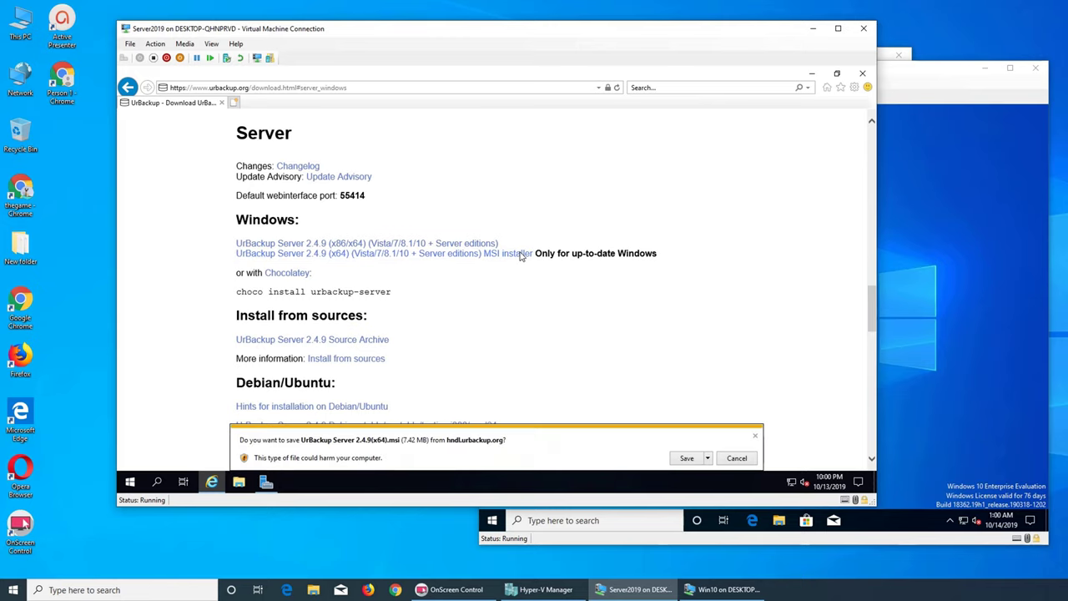
# - Save and run UrBackup Server 2.4.9(x64).msi, installing with the default folder through to Finish
pyautogui.click(715, 461)
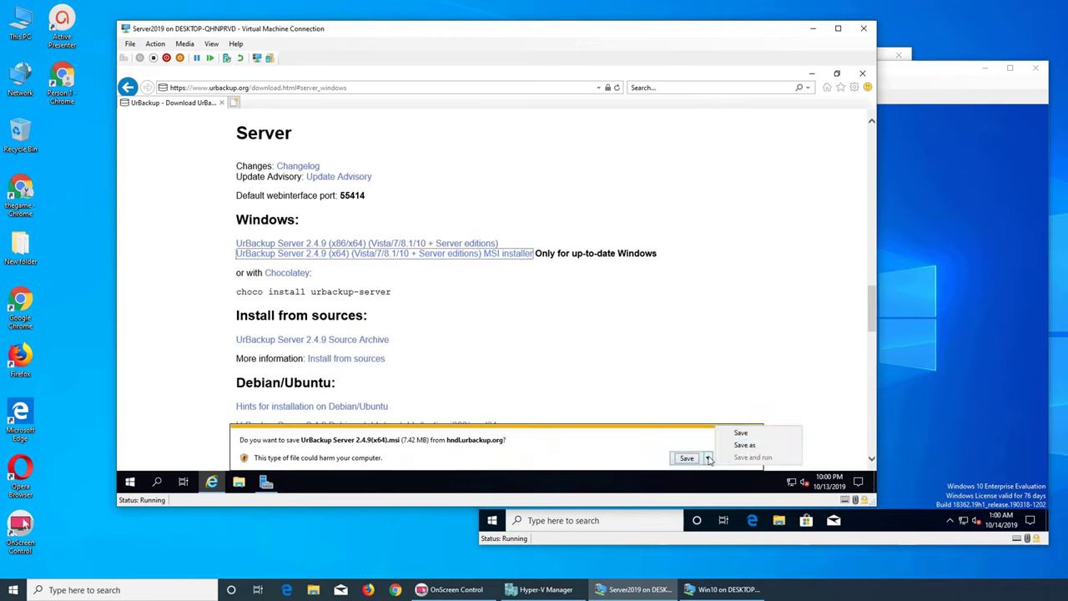
pyautogui.click(685, 459)
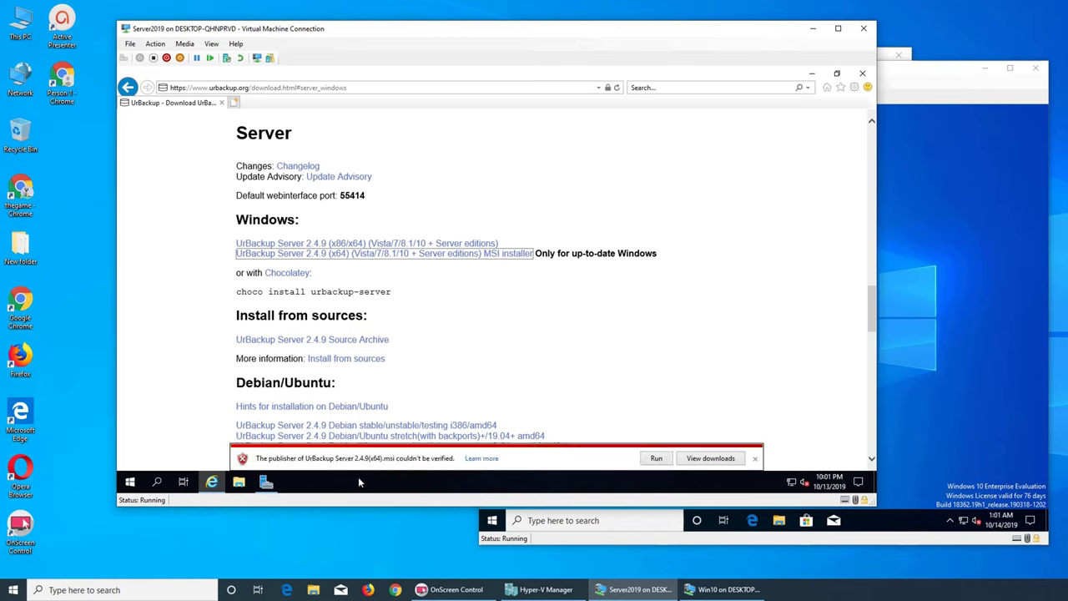
pyautogui.click(656, 458)
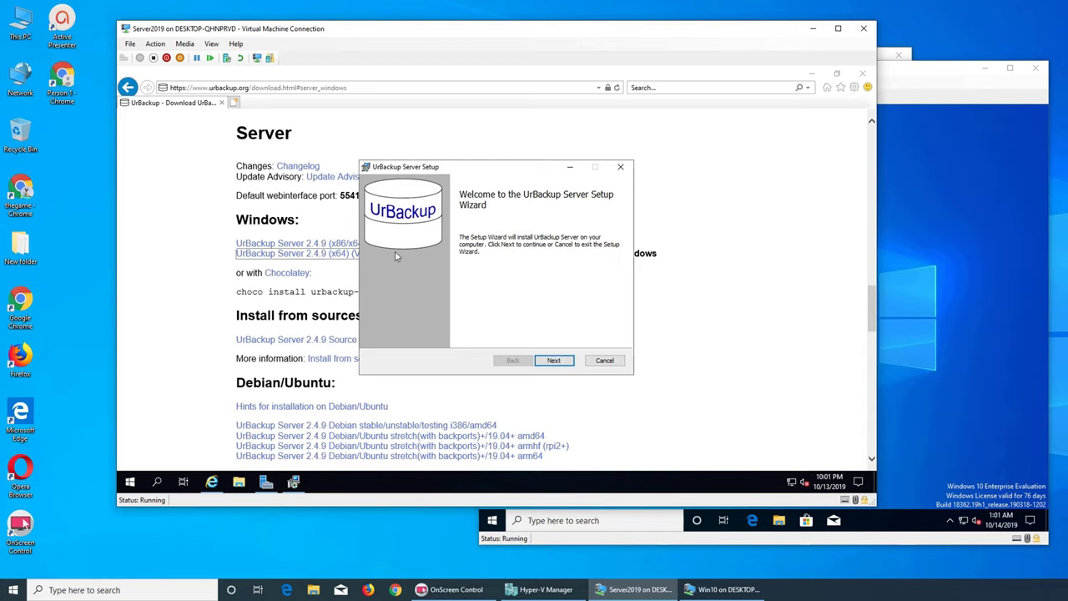
pyautogui.click(570, 365)
pyautogui.click(553, 364)
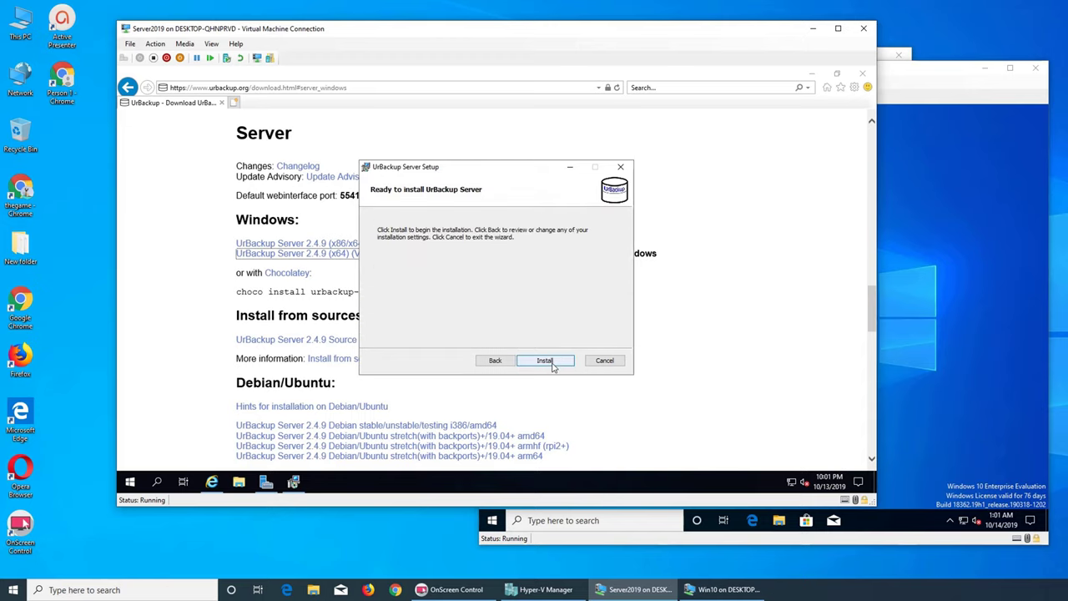
pyautogui.click(544, 361)
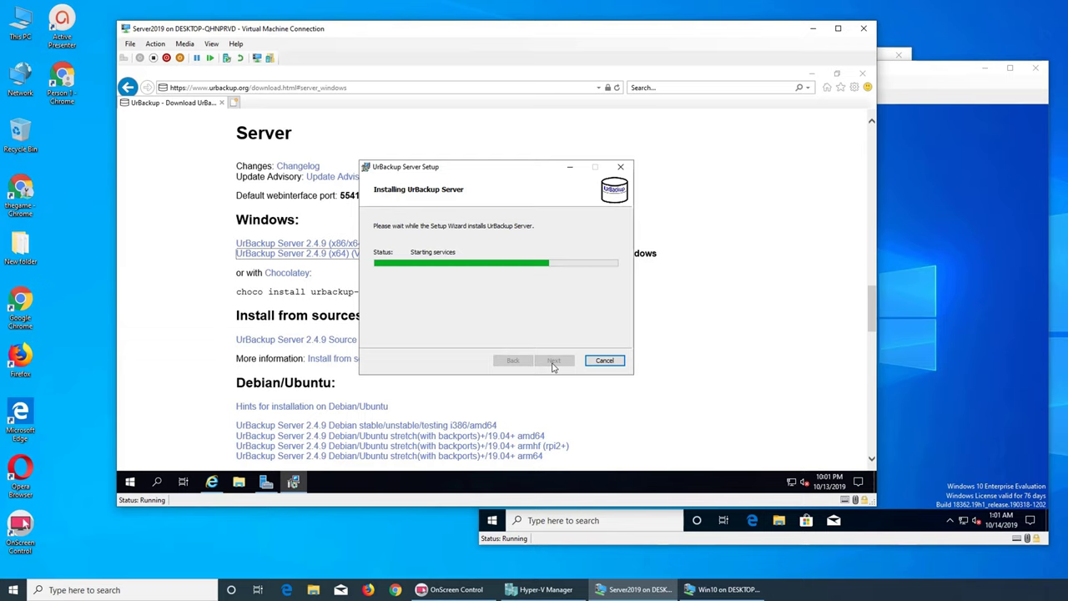
pyautogui.click(553, 363)
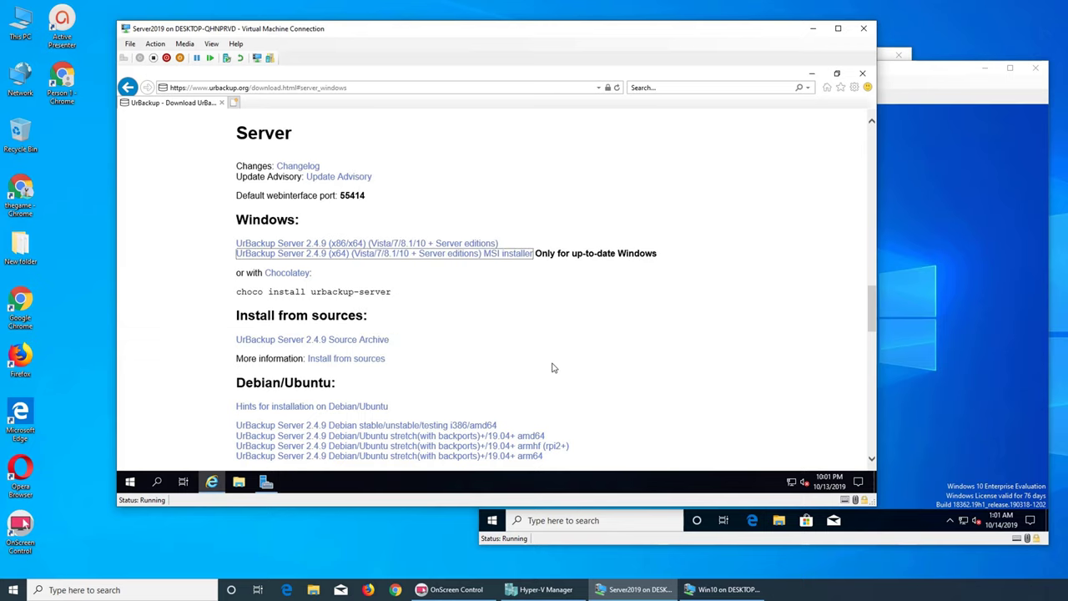
# - Minimize Internet Explorer, refresh the Server2019 desktop and check the Start menu
pyautogui.click(809, 76)
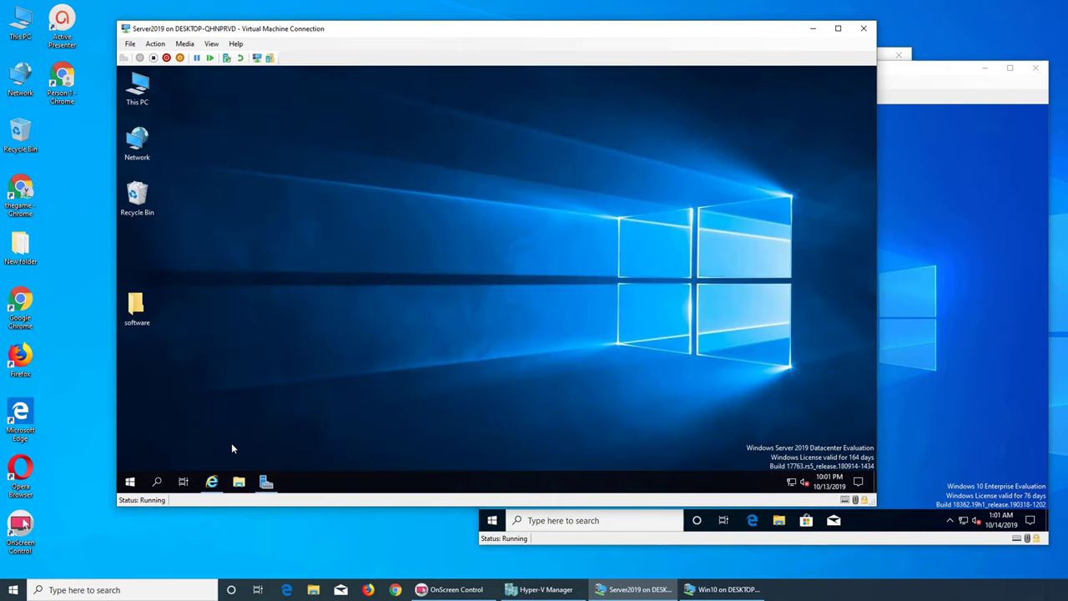
pyautogui.rightClick(380, 228)
pyautogui.click(421, 266)
pyautogui.click(129, 484)
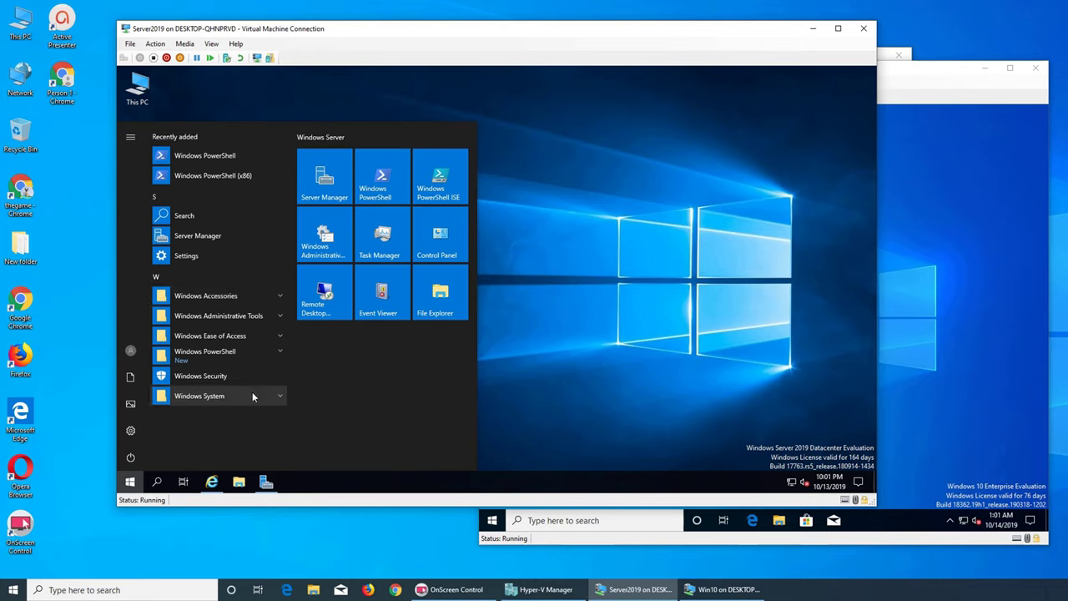
pyautogui.click(697, 406)
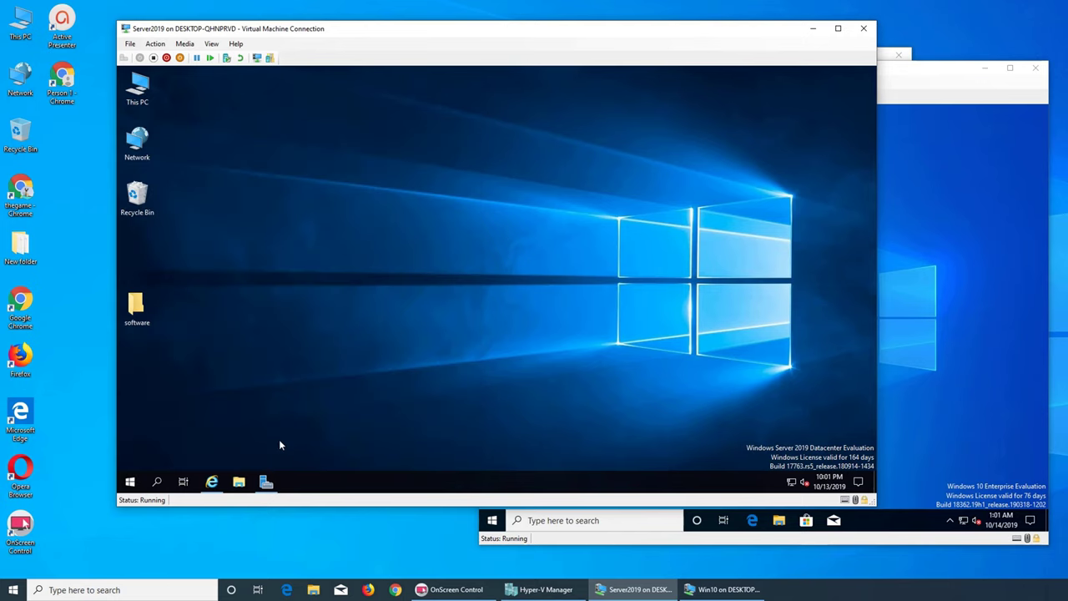
# - Search the Start menu for 'urbackup' and dismiss the empty results
pyautogui.click(212, 481)
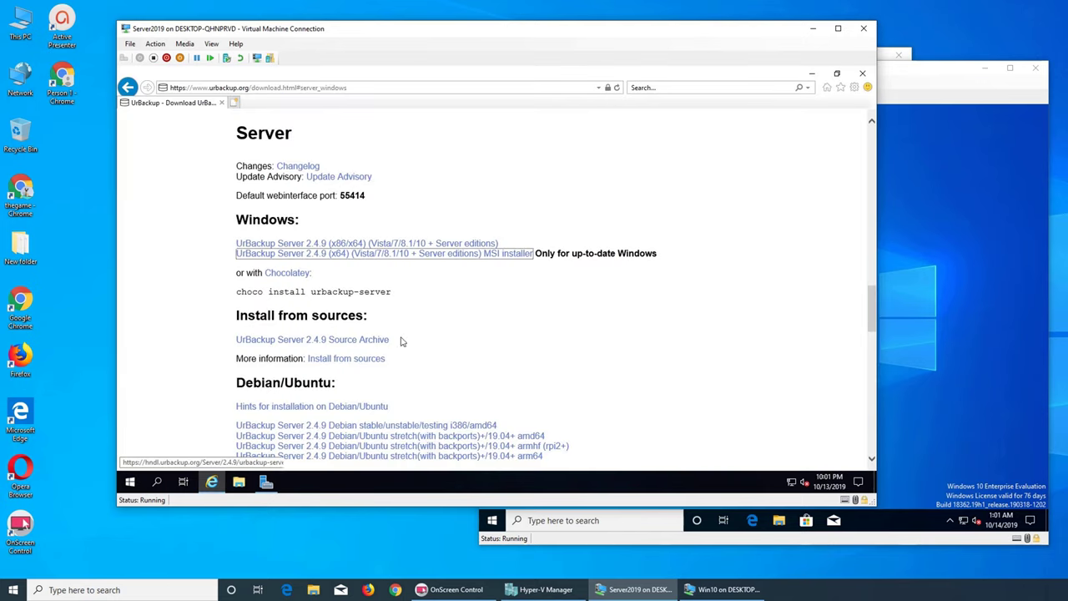
pyautogui.click(212, 481)
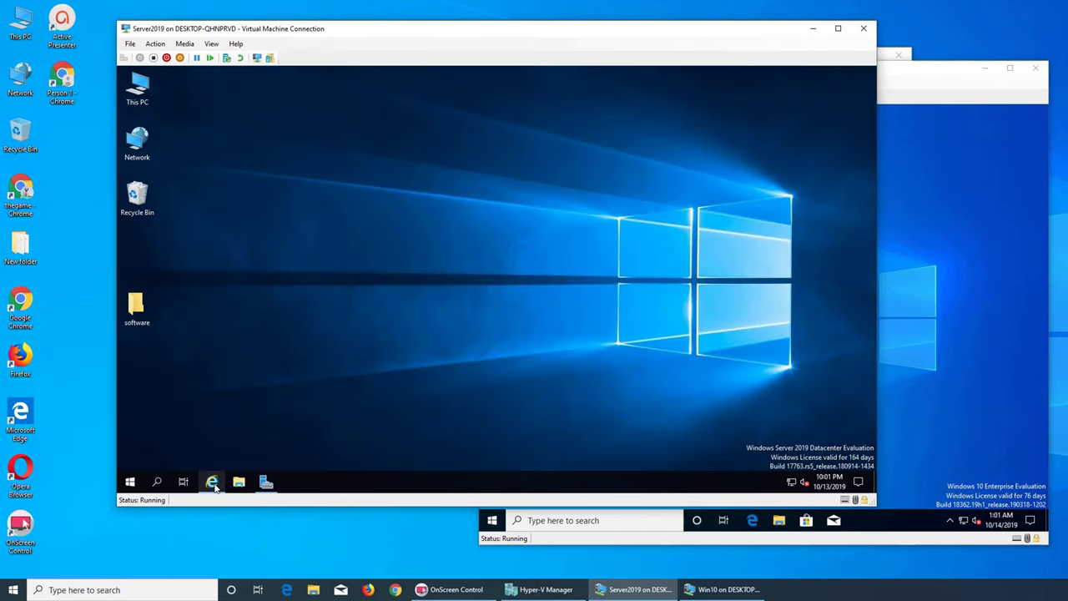
pyautogui.click(129, 484)
pyautogui.write('urb')
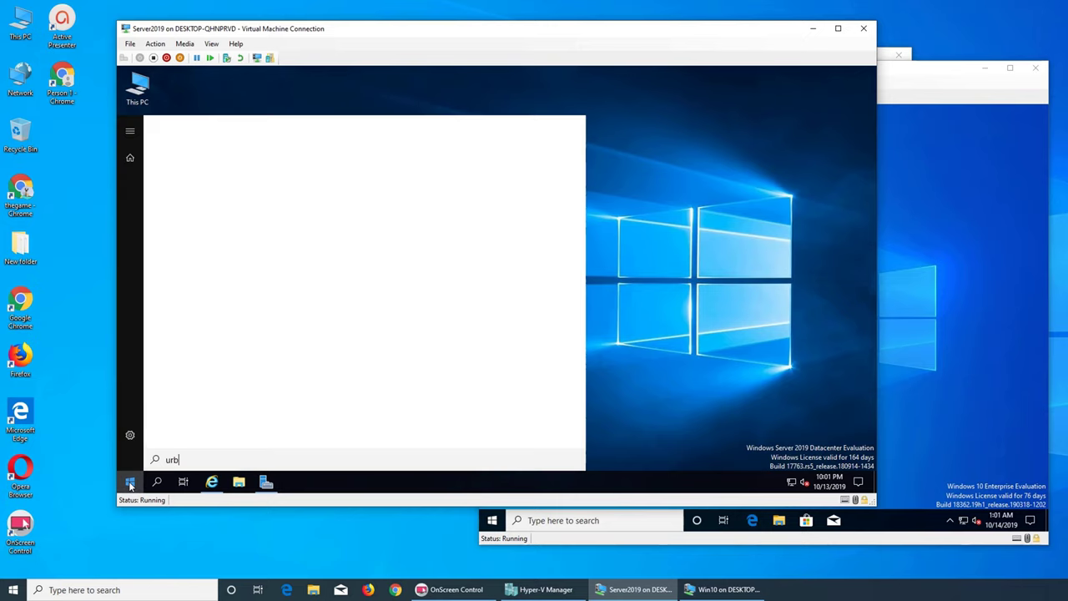
pyautogui.write('ackup')
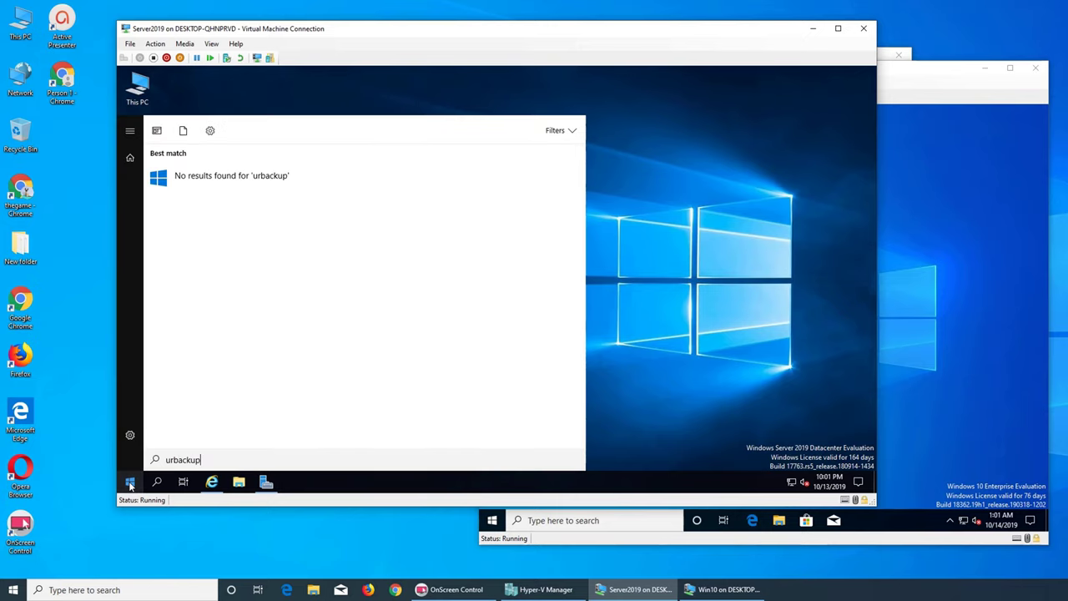
pyautogui.click(611, 397)
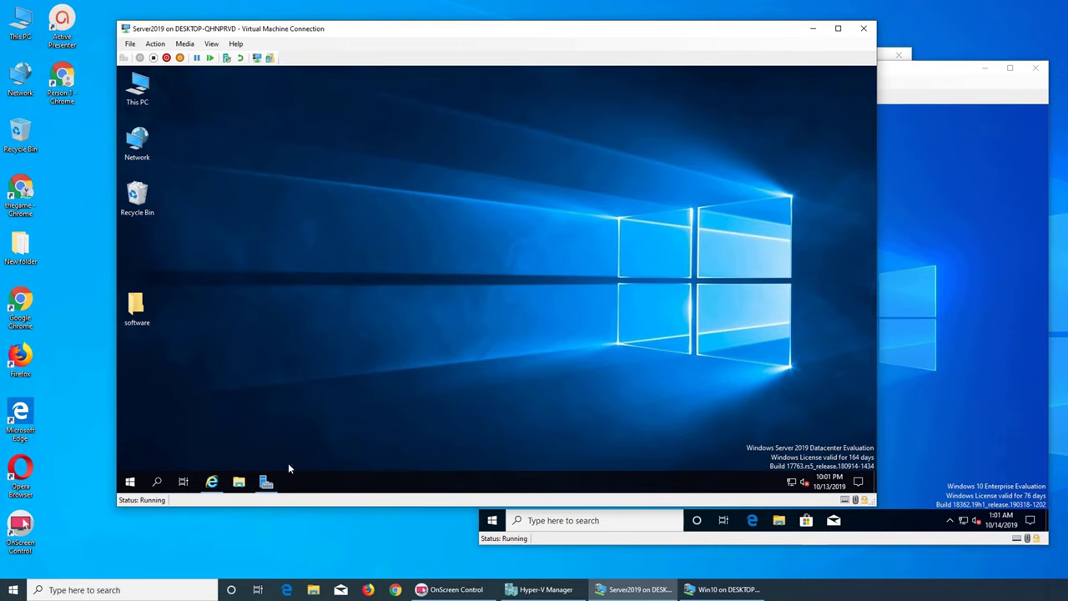
# - Download, save and run the UrBackup Server 2.4.9 exe installer
pyautogui.click(212, 483)
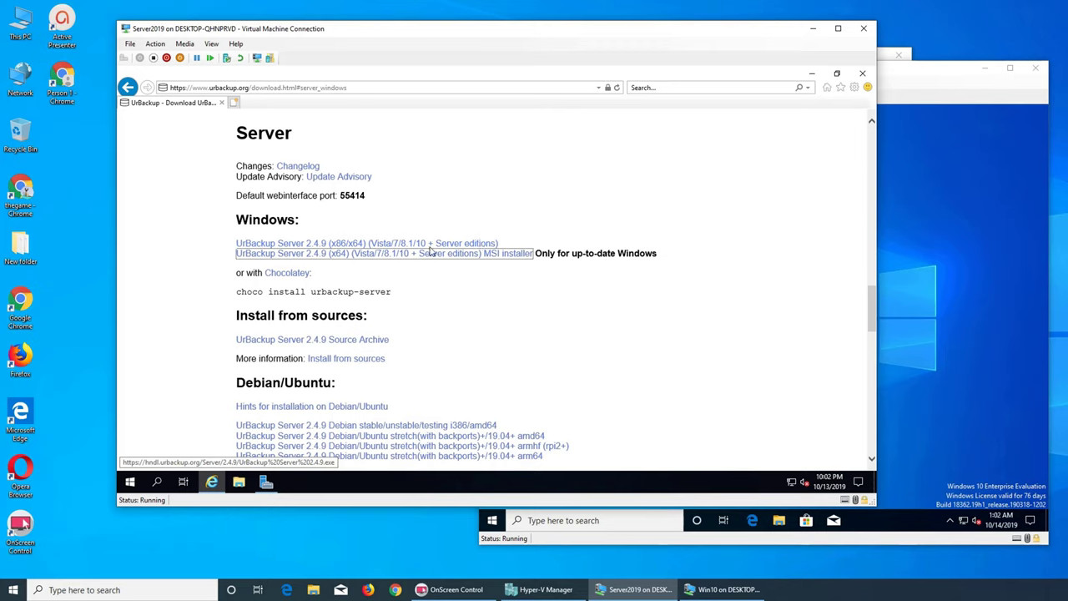
pyautogui.click(375, 247)
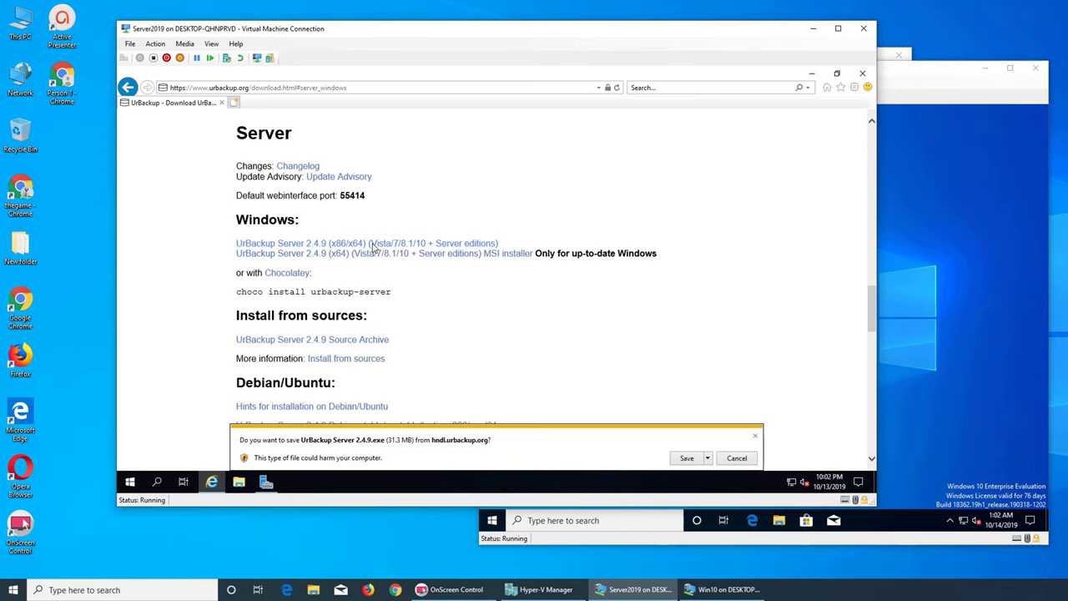
pyautogui.click(686, 460)
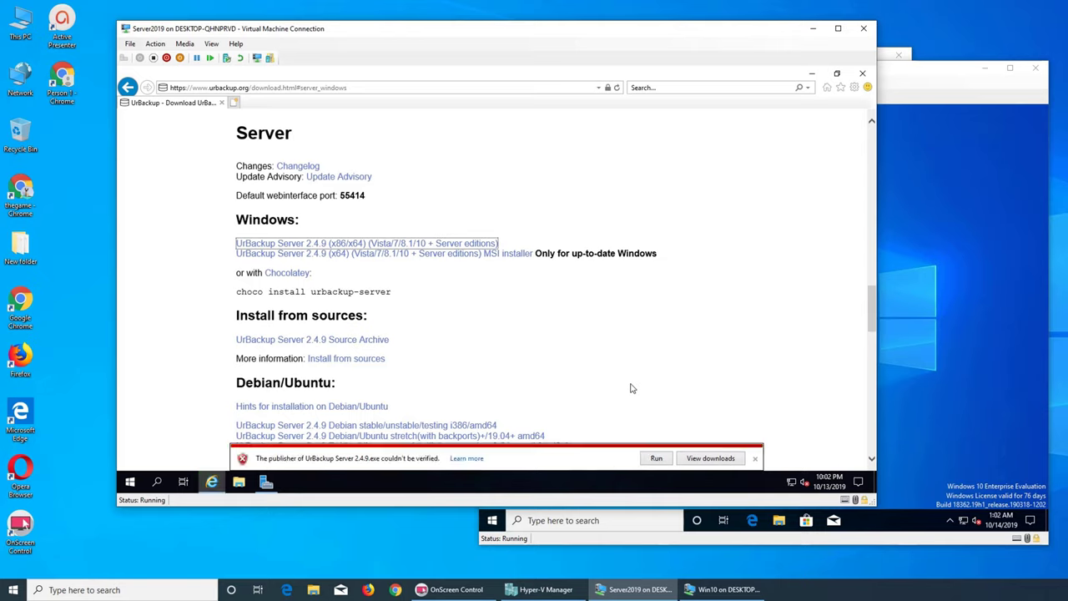
pyautogui.click(665, 460)
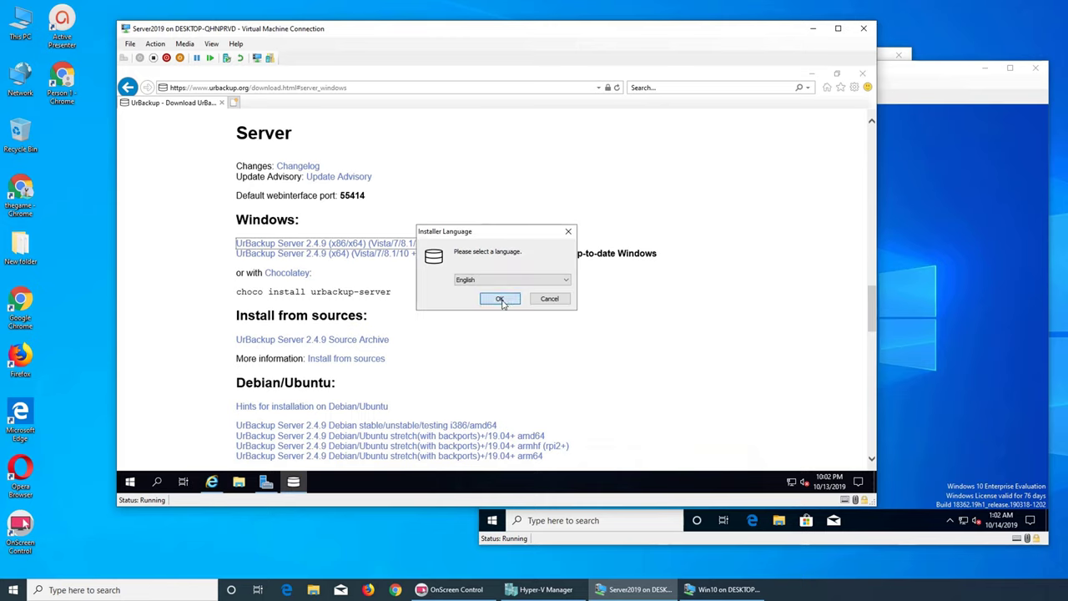
# - Install in English to the default C:\Program Files\UrBackupServer folder, view the log, and finish setup
pyautogui.click(503, 303)
pyautogui.click(558, 362)
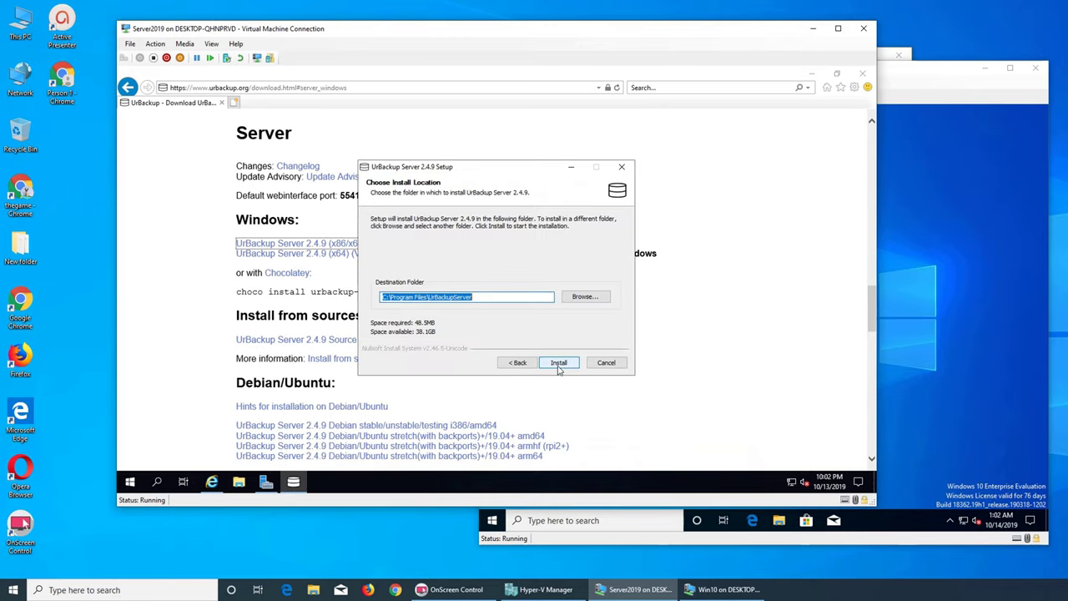
pyautogui.click(558, 365)
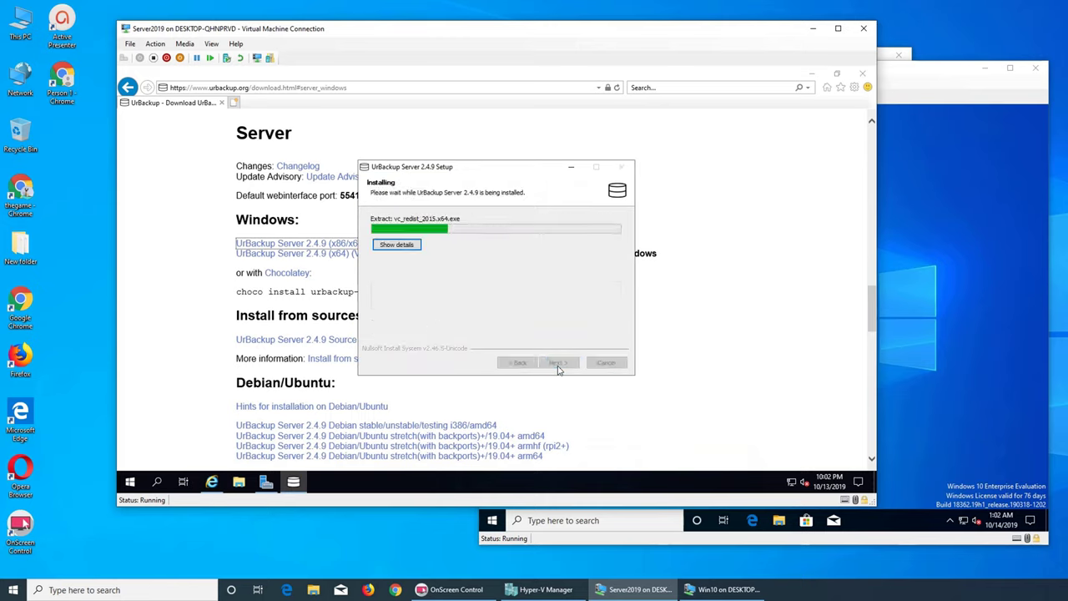
pyautogui.click(417, 247)
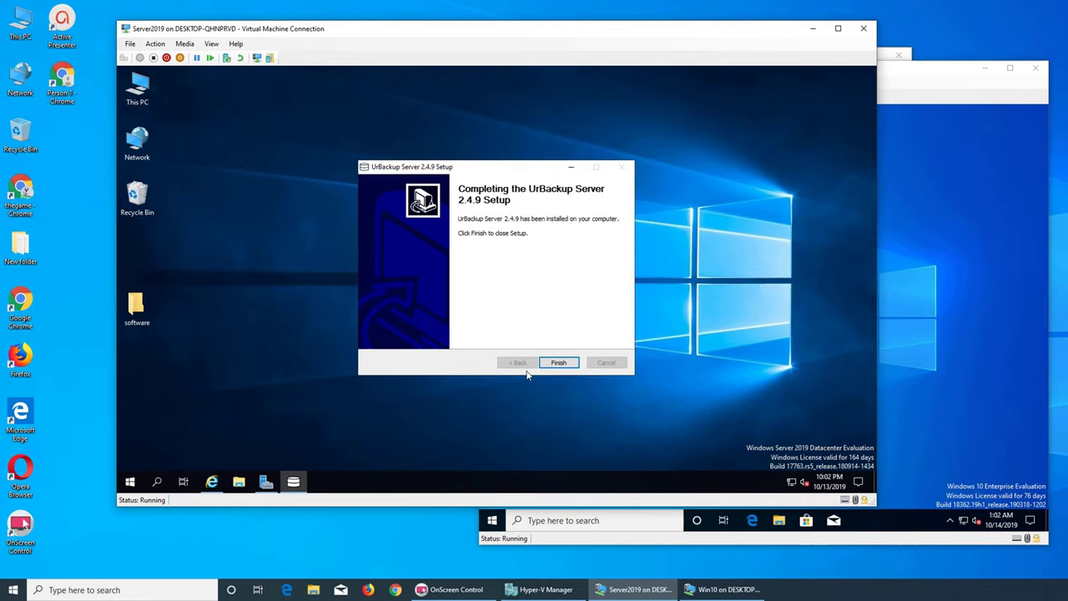
pyautogui.click(557, 362)
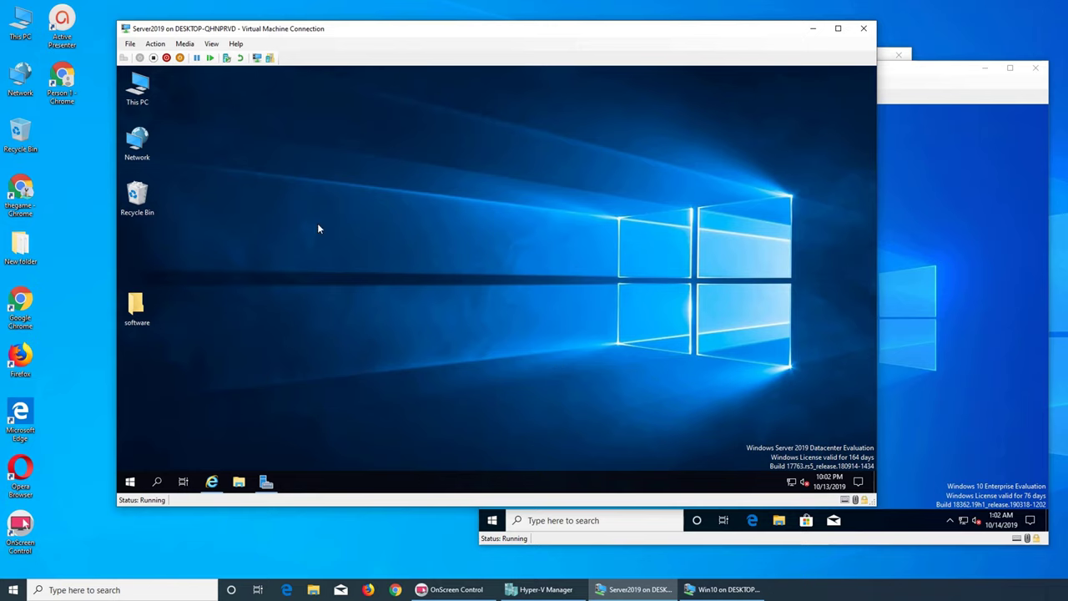
pyautogui.rightClick(327, 184)
# - Refresh the desktop and start UrBackup Server Interface from the Start menu's UrBackup Server folder
pyautogui.click(354, 217)
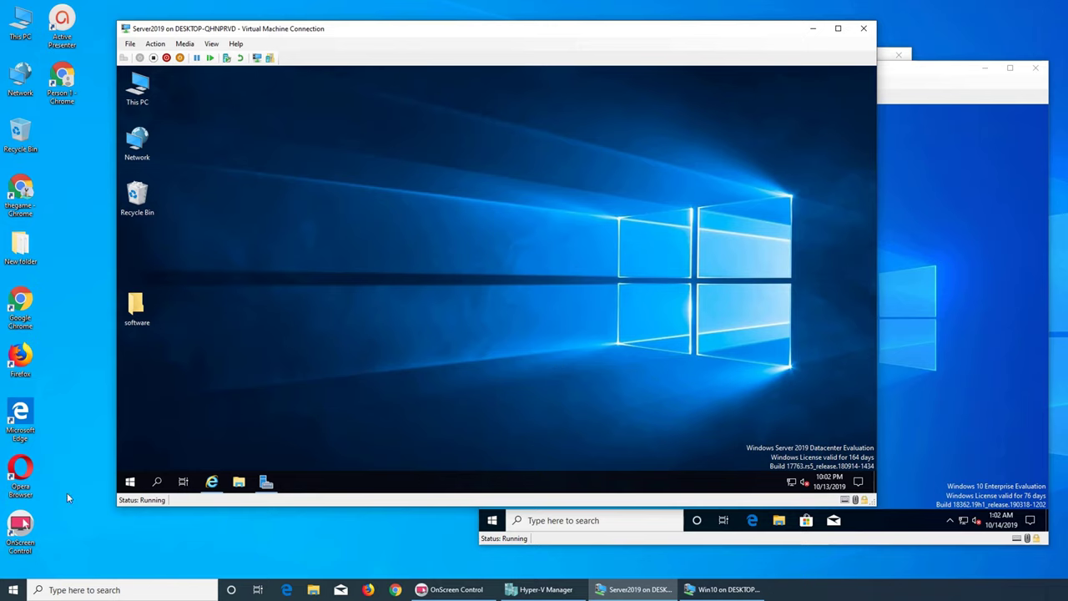
pyautogui.click(131, 483)
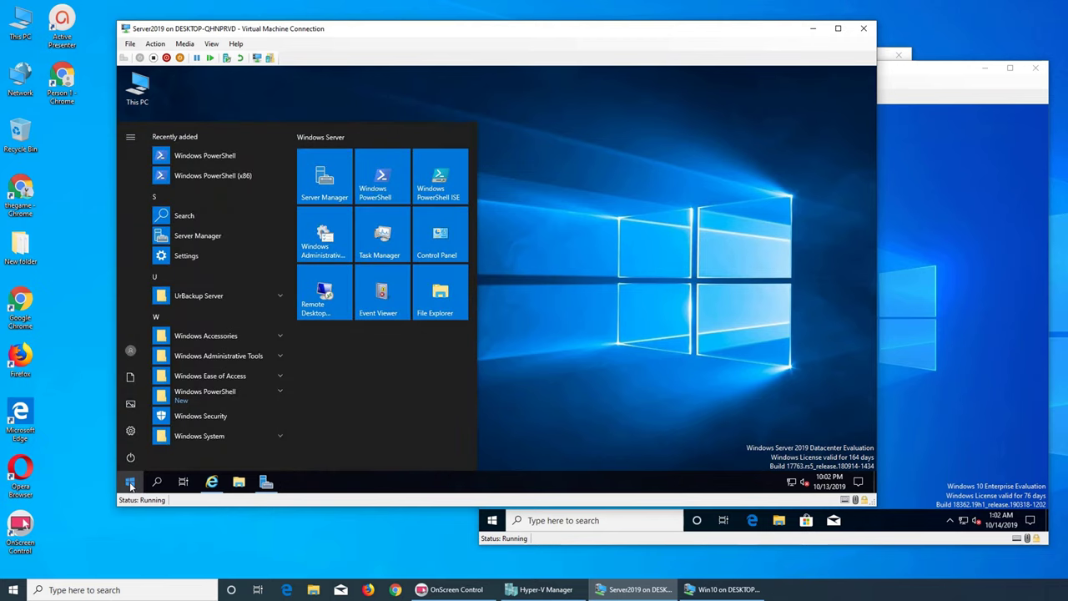
pyautogui.click(265, 295)
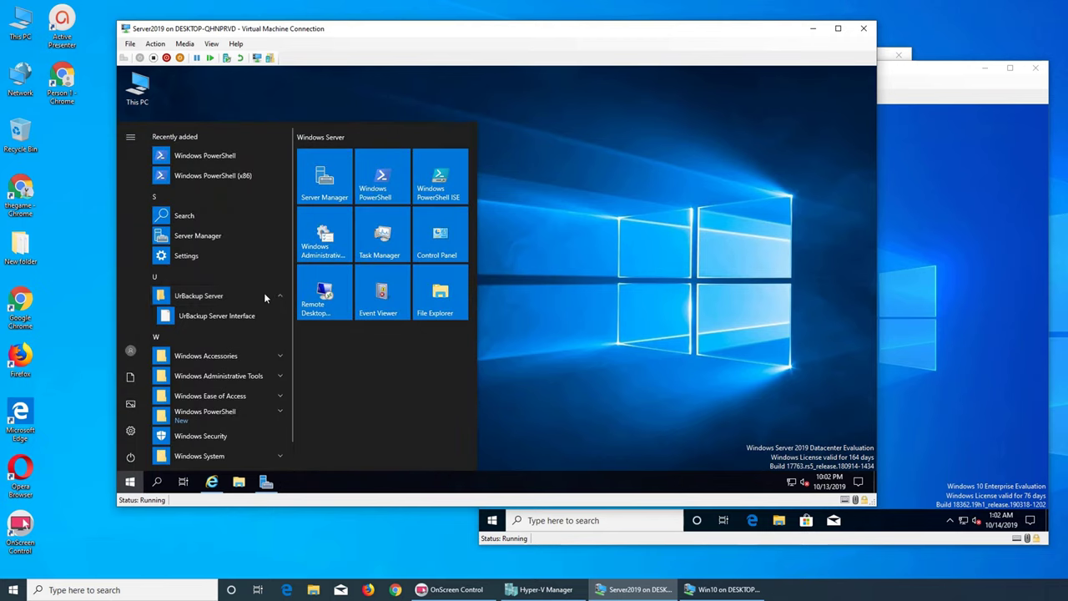
pyautogui.click(202, 317)
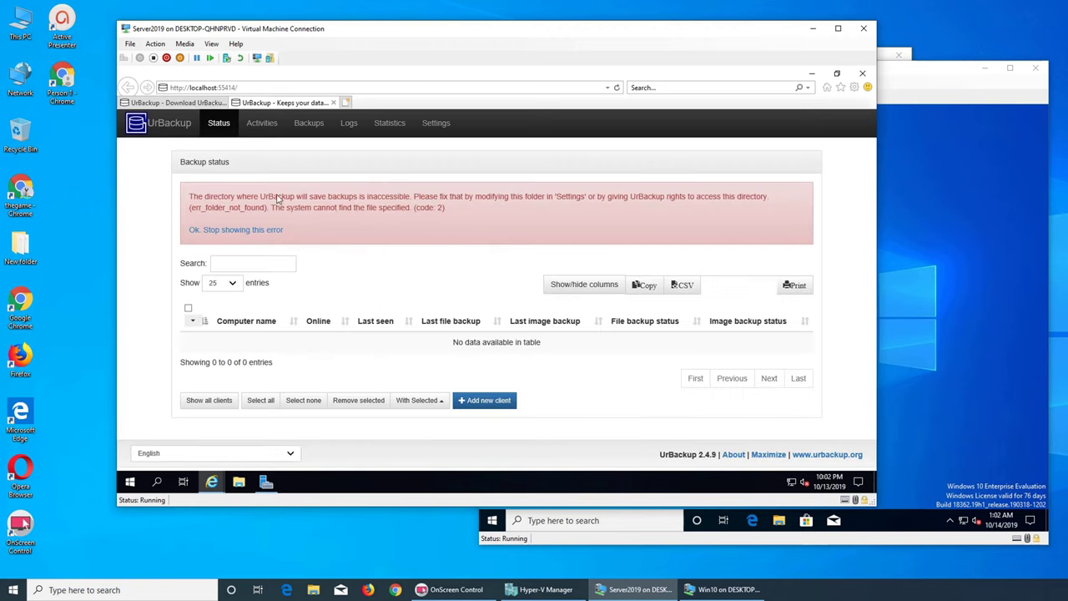
# - Cancel out of Add new client, then open Settings showing the C:\urbackup storage path
pyautogui.click(200, 103)
pyautogui.click(268, 102)
pyautogui.click(491, 404)
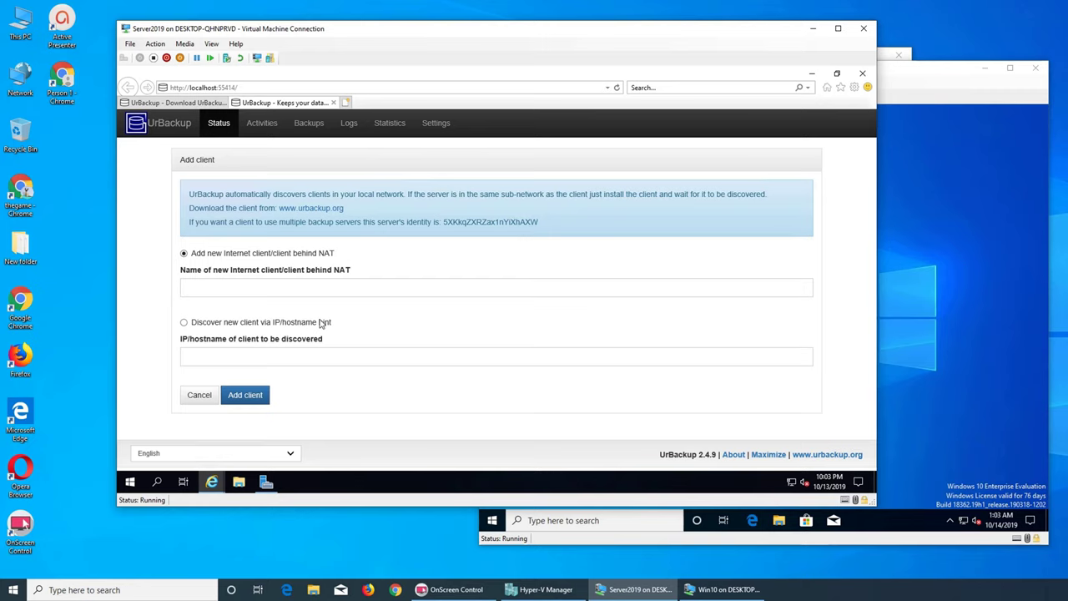
pyautogui.click(199, 394)
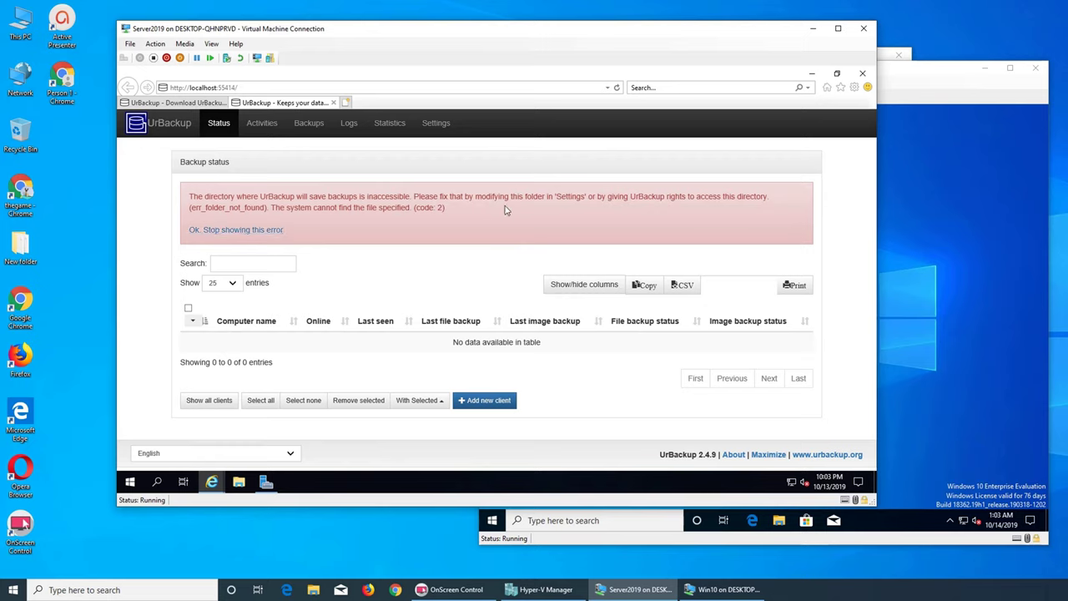
pyautogui.click(435, 123)
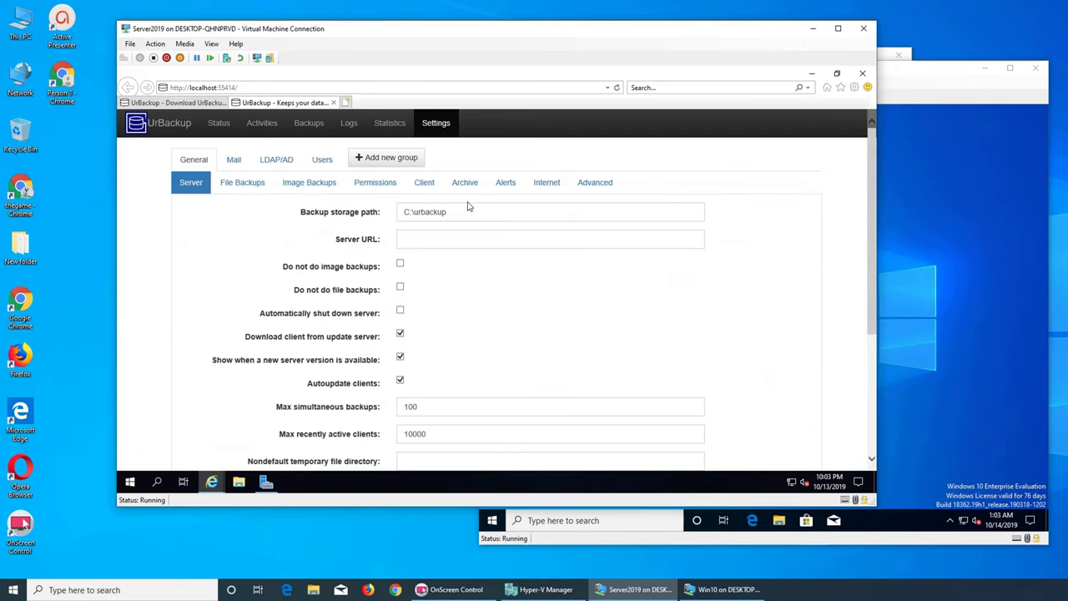
# - Check the C:\urbackup backup storage path field, then go back to the Status page
pyautogui.click(469, 212)
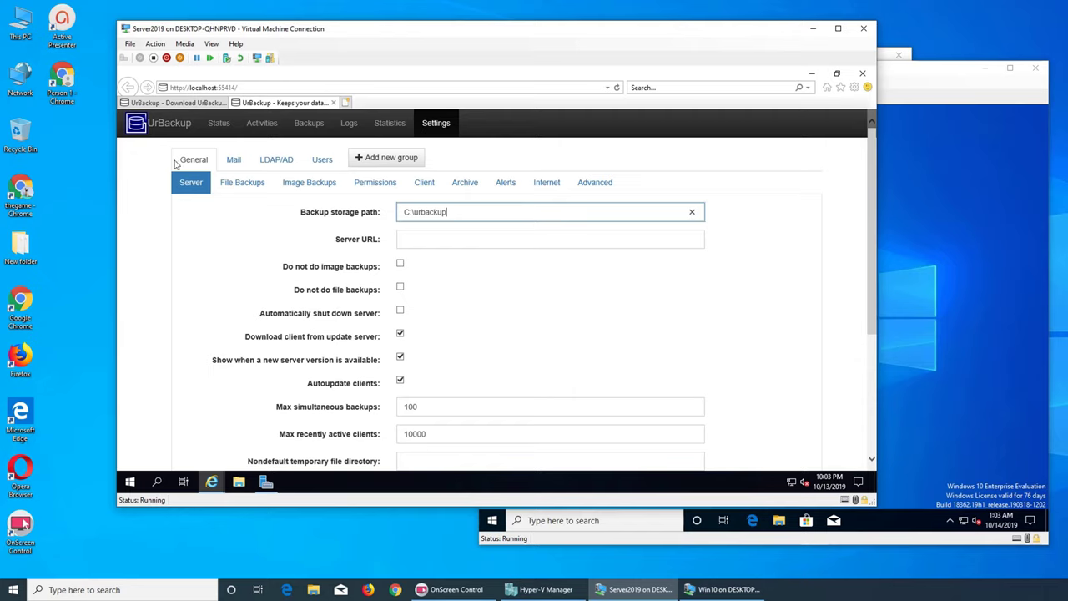
pyautogui.click(217, 124)
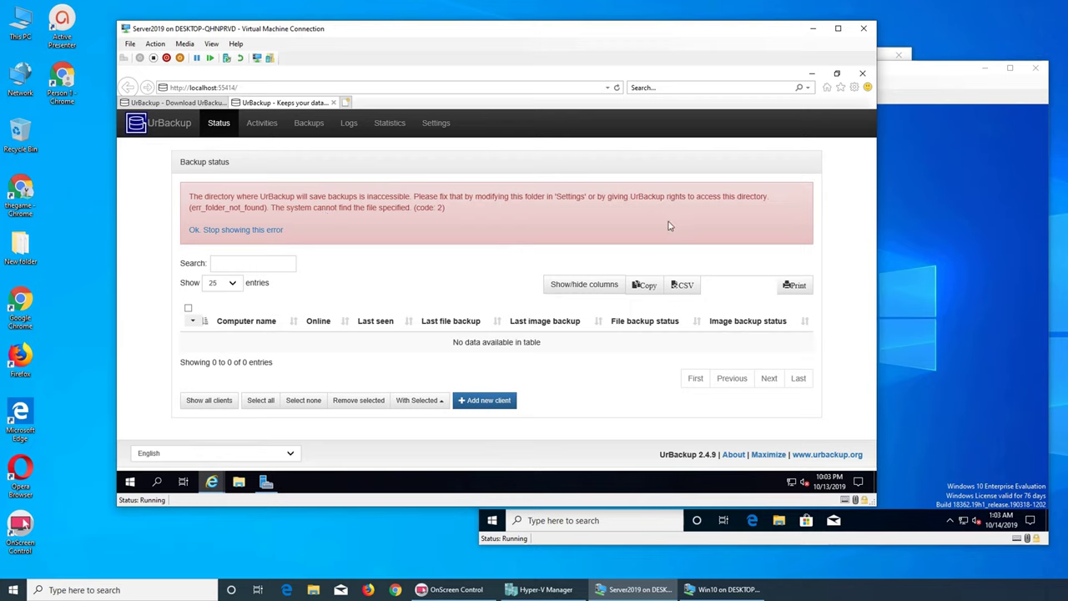
# - Open This PC and then Local Disk (C:) in File Explorer on Server2019
pyautogui.click(809, 75)
pyautogui.doubleClick(137, 91)
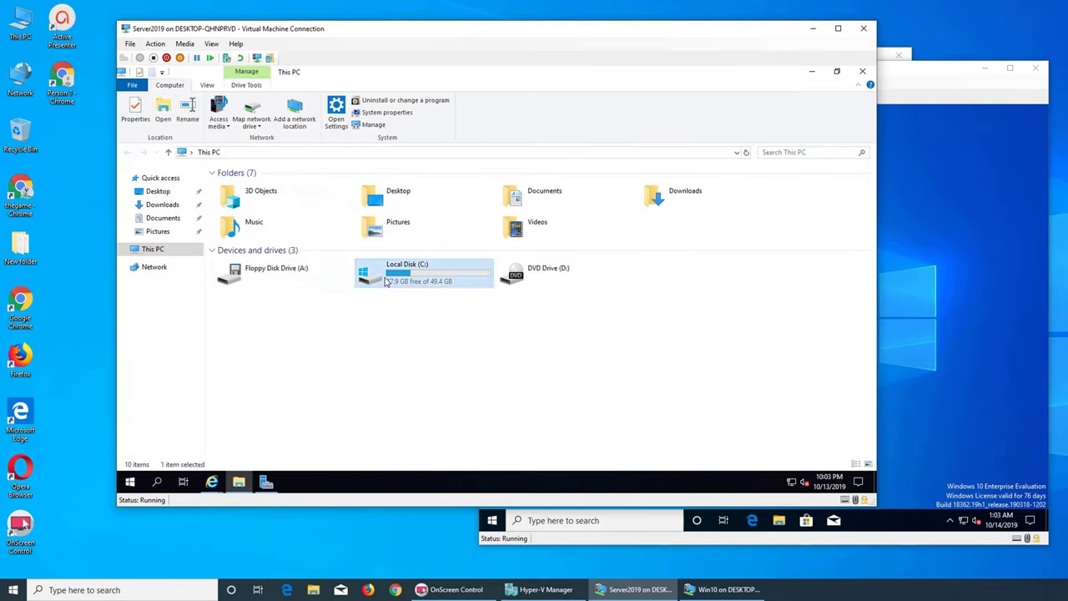
pyautogui.doubleClick(364, 279)
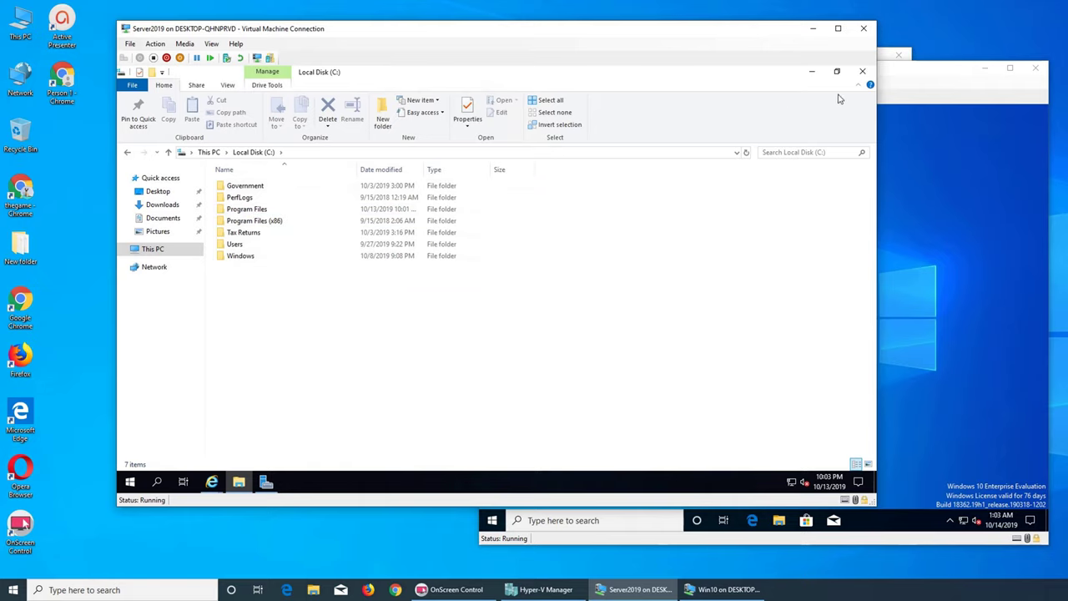
pyautogui.click(814, 73)
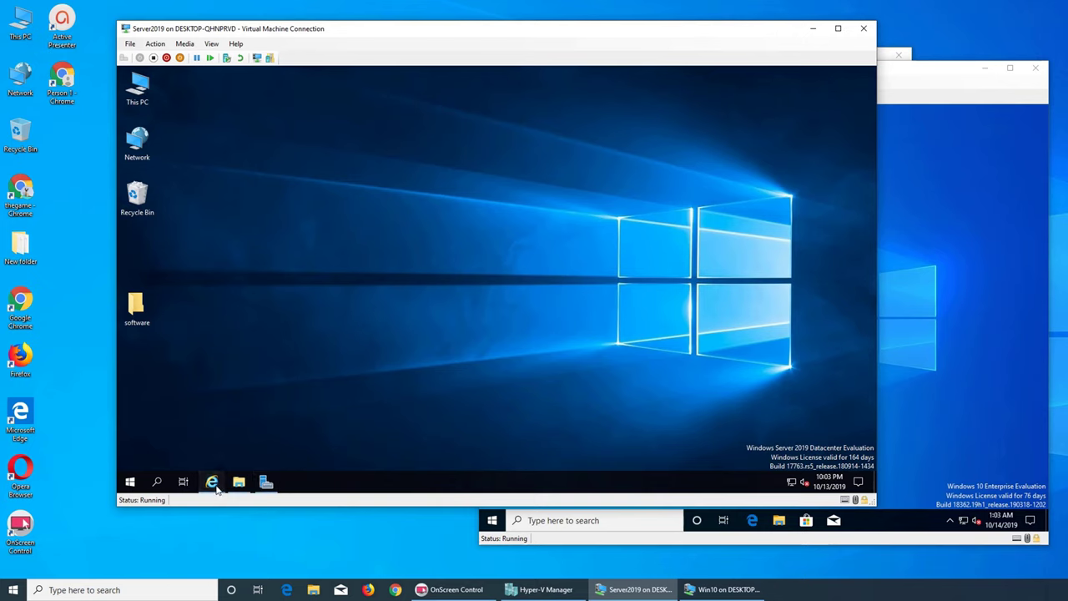
# - Copy the folder name 'urbackup' from UrBackup's backup storage path setting
pyautogui.moveTo(214, 485)
pyautogui.click(266, 441)
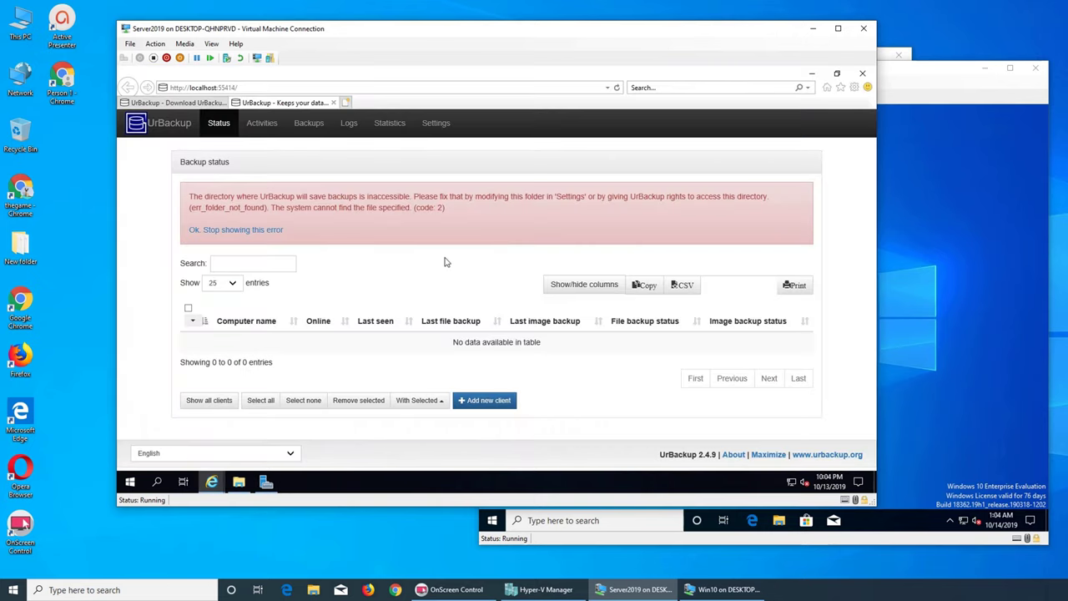
pyautogui.click(435, 122)
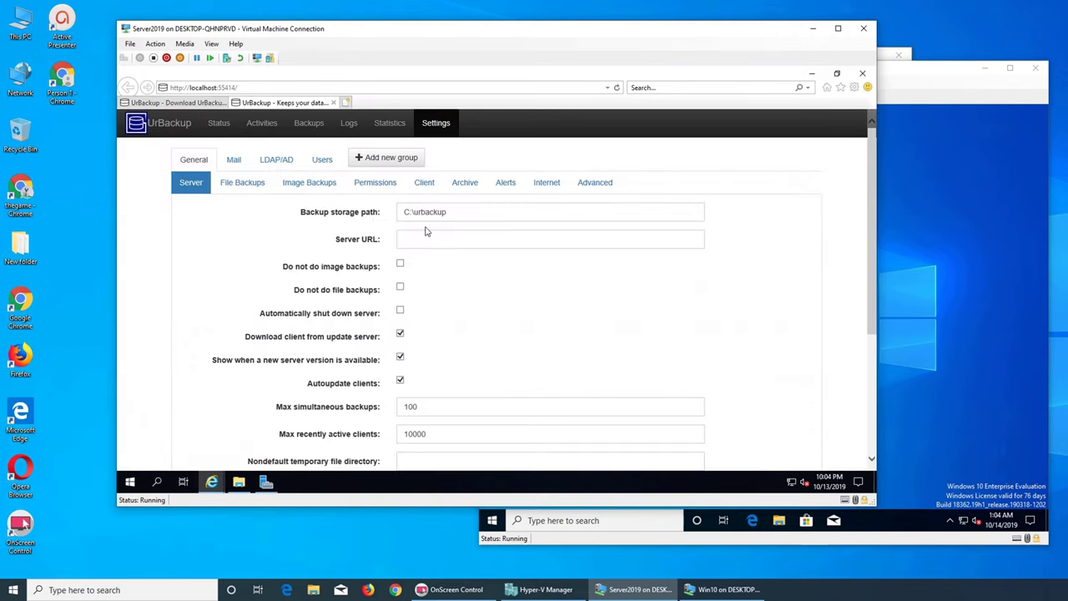
pyautogui.moveTo(413, 212); pyautogui.dragTo(448, 215)
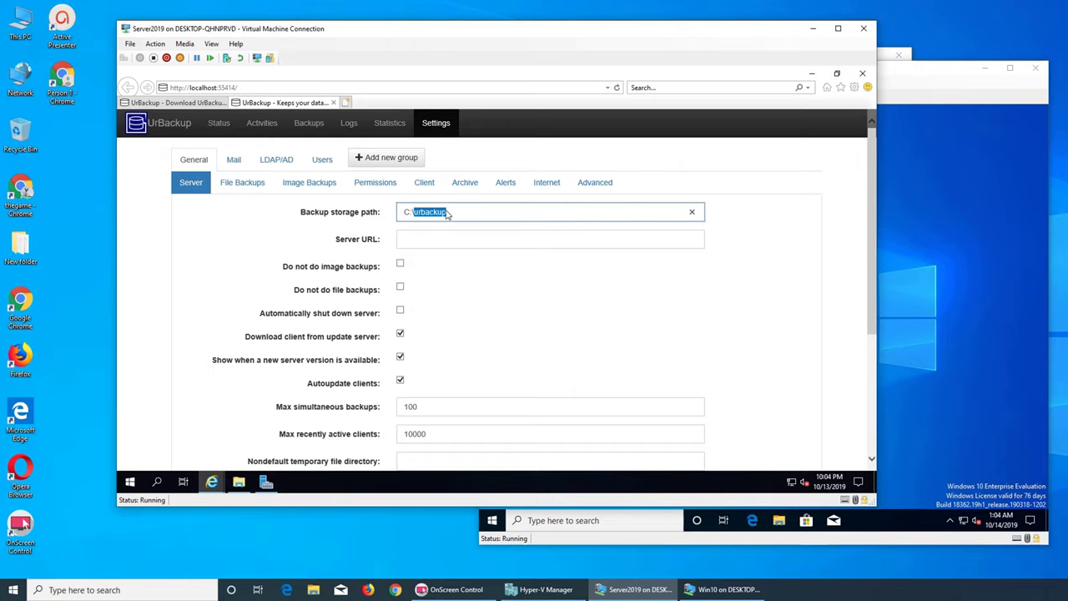
pyautogui.rightClick(435, 212)
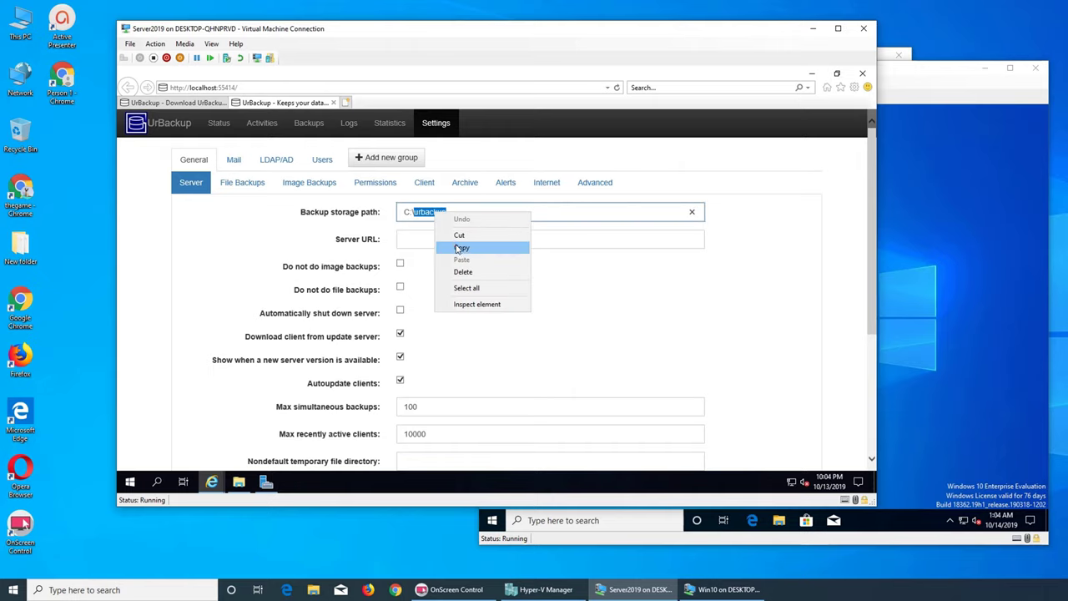
pyautogui.click(455, 248)
# - In the Local Disk (C:) listing, make a new folder named urbackup
pyautogui.click(239, 483)
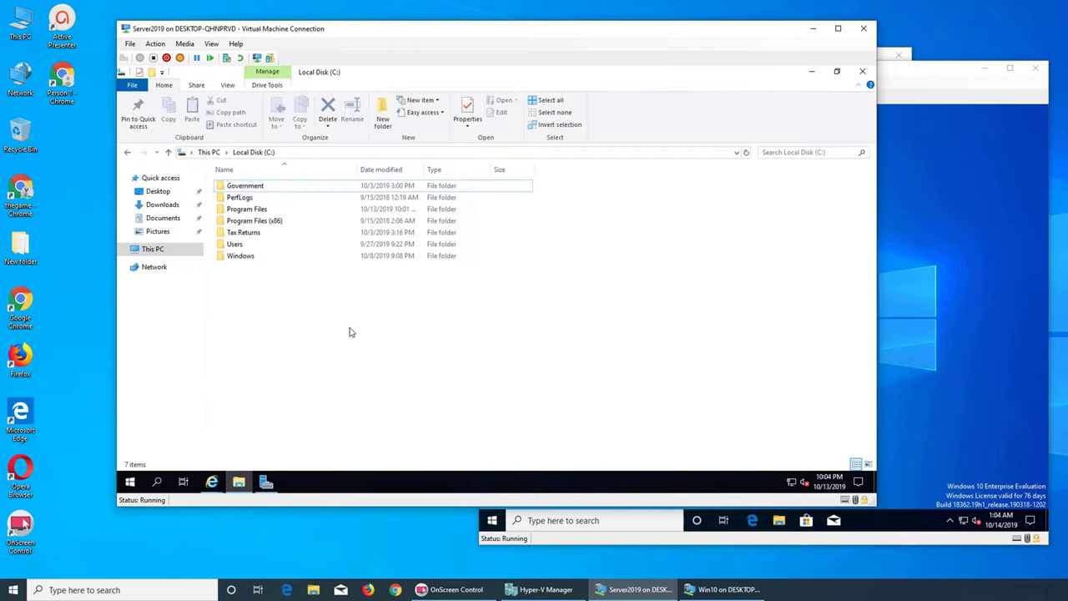
pyautogui.rightClick(351, 330)
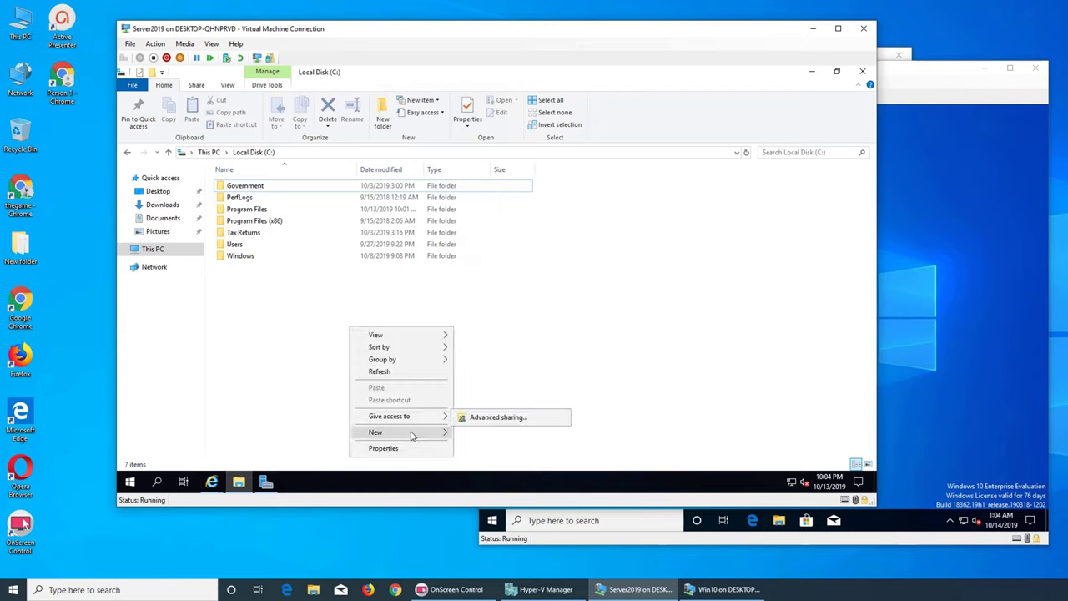
pyautogui.moveTo(411, 431)
pyautogui.click(480, 354)
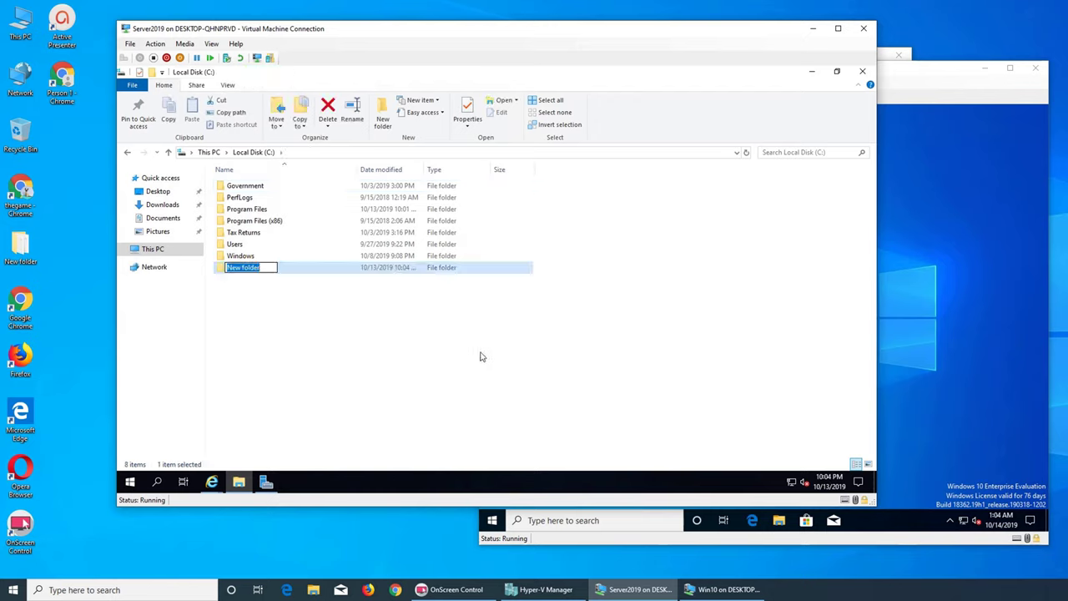
pyautogui.write('urbackup')
pyautogui.press('Return')
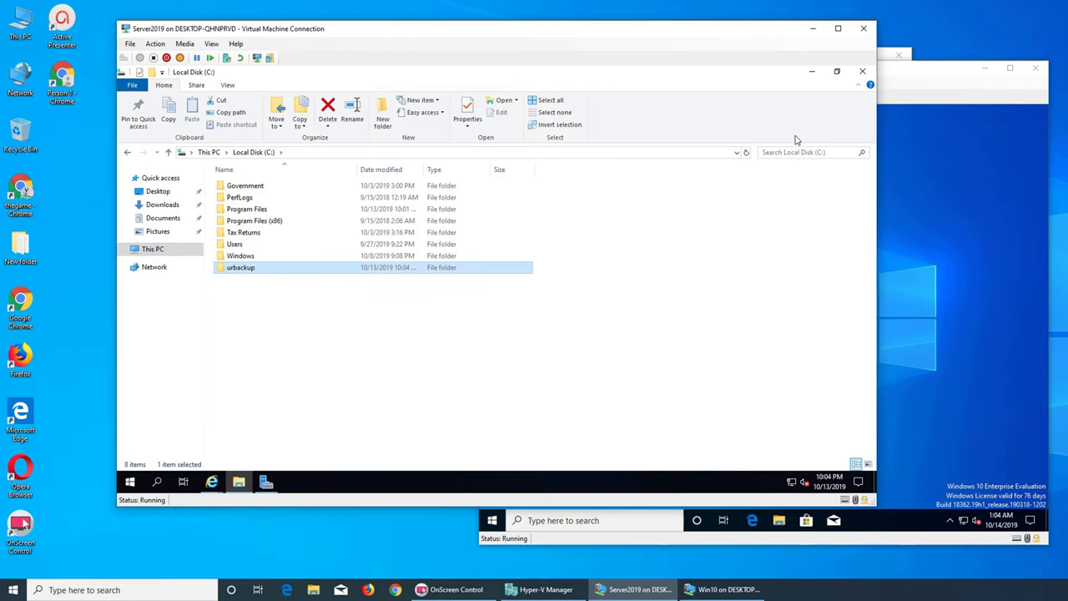
# - Hide File Explorer and reload UrBackup's Status page to show the 8.3-name and virus-scanner warnings
pyautogui.click(812, 72)
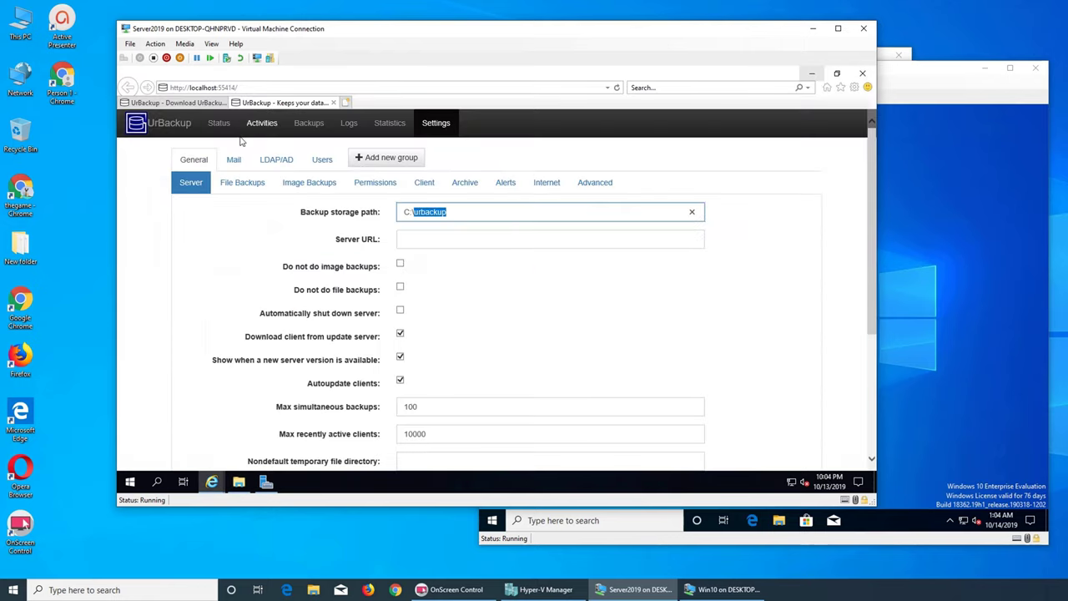
pyautogui.click(218, 123)
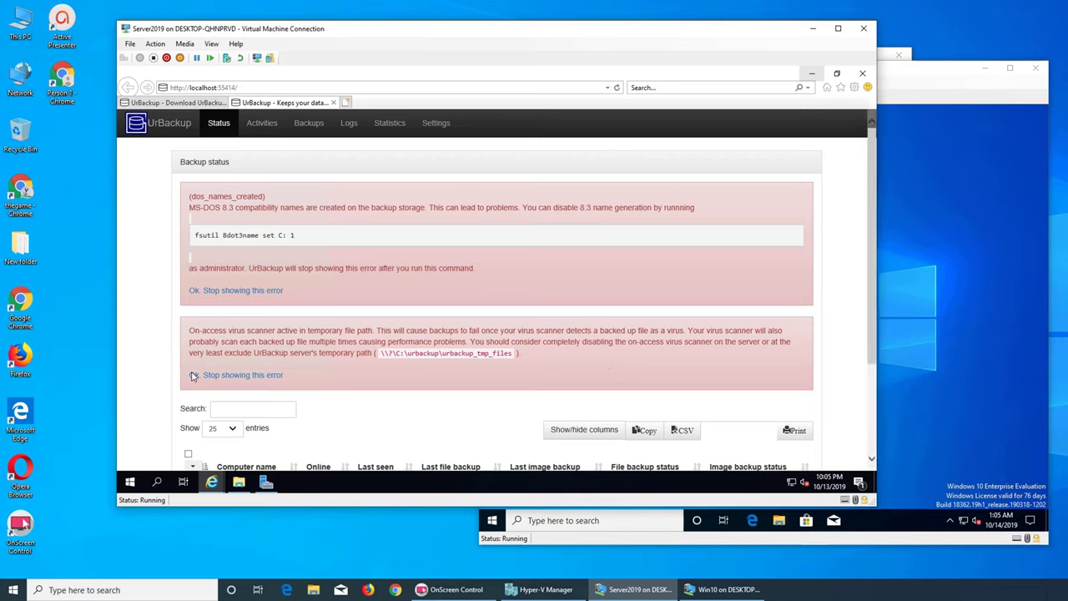
# - Launch an administrator Command Prompt from the Start search and place it beside the warnings
pyautogui.click(129, 482)
pyautogui.write('cmd')
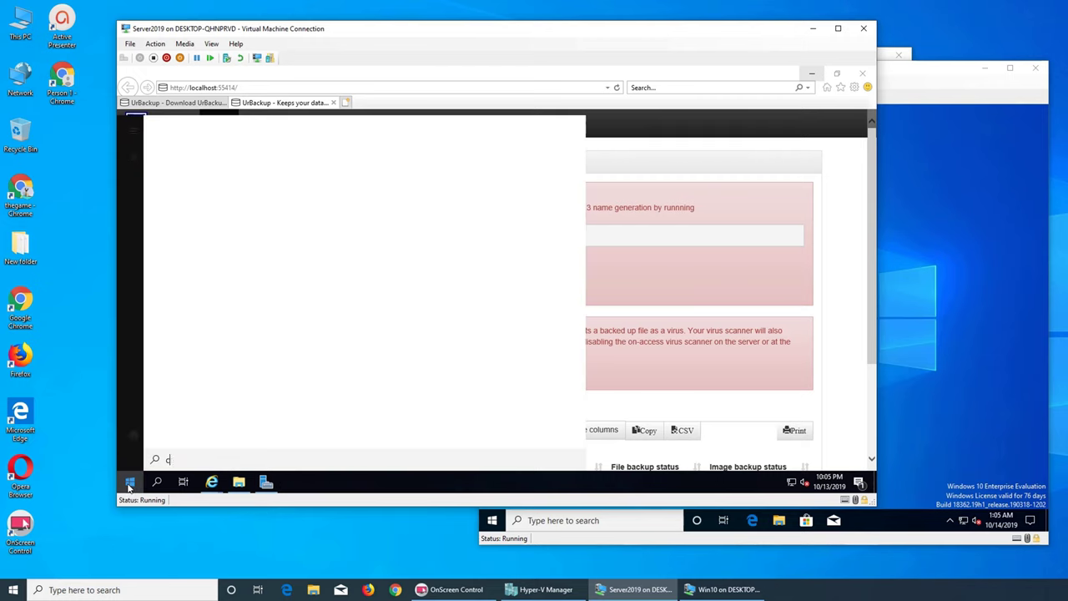
pyautogui.press('Return')
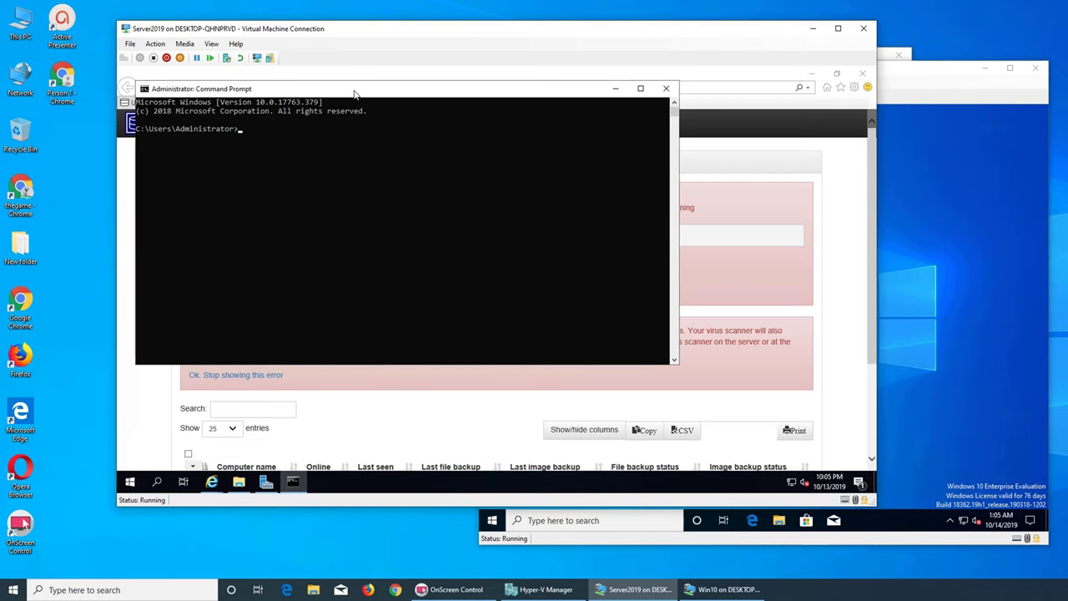
pyautogui.moveTo(354, 93); pyautogui.dragTo(541, 188)
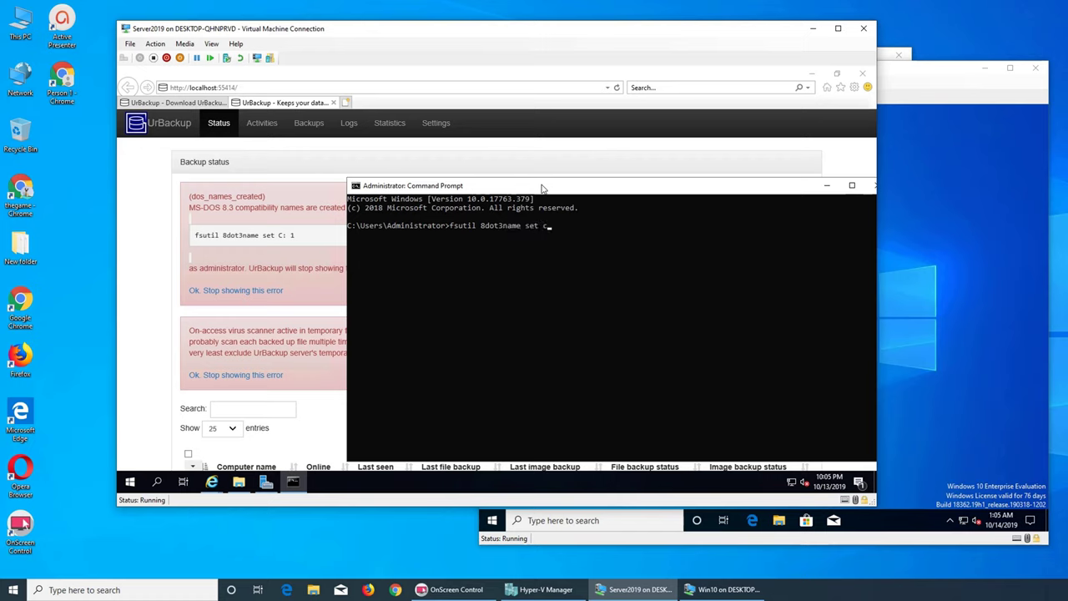
# - Run fsutil 8dot3name set c: 1 to disable 8.3 names on C:, then close the prompt
pyautogui.write('1')
pyautogui.press('Return')
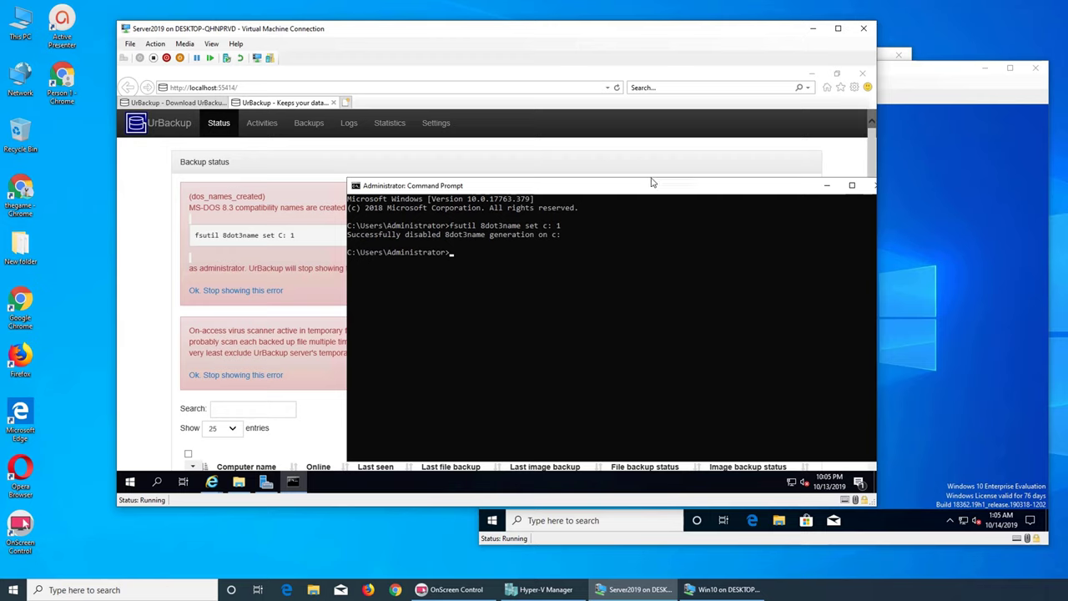
pyautogui.moveTo(649, 188); pyautogui.dragTo(467, 160)
pyautogui.click(698, 159)
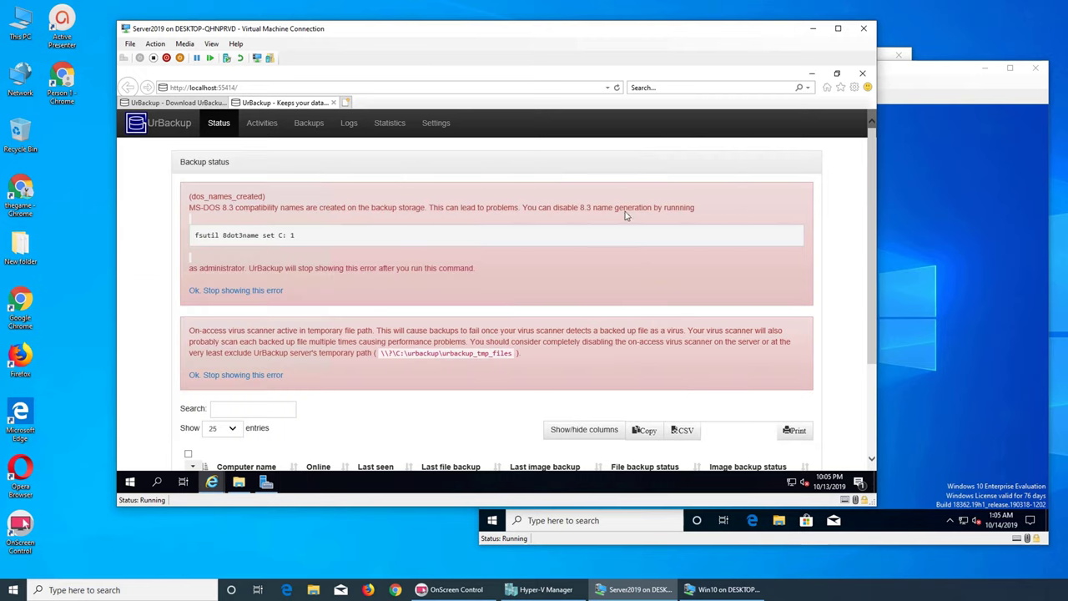
# - Switch to Activities and back to Status so only the virus-scanner temp-path warning remains
pyautogui.click(261, 125)
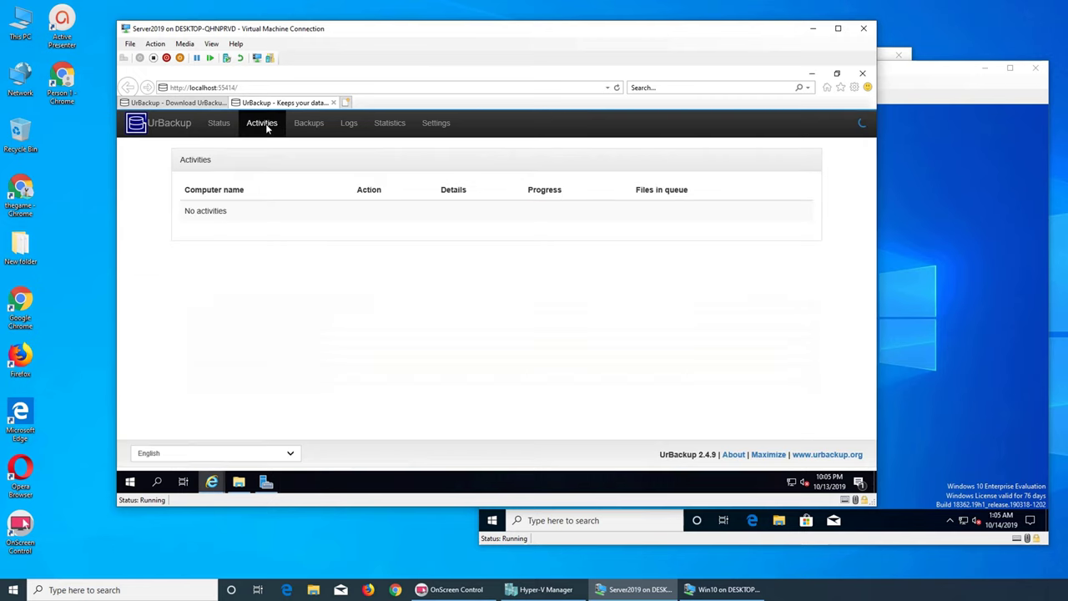
pyautogui.click(221, 127)
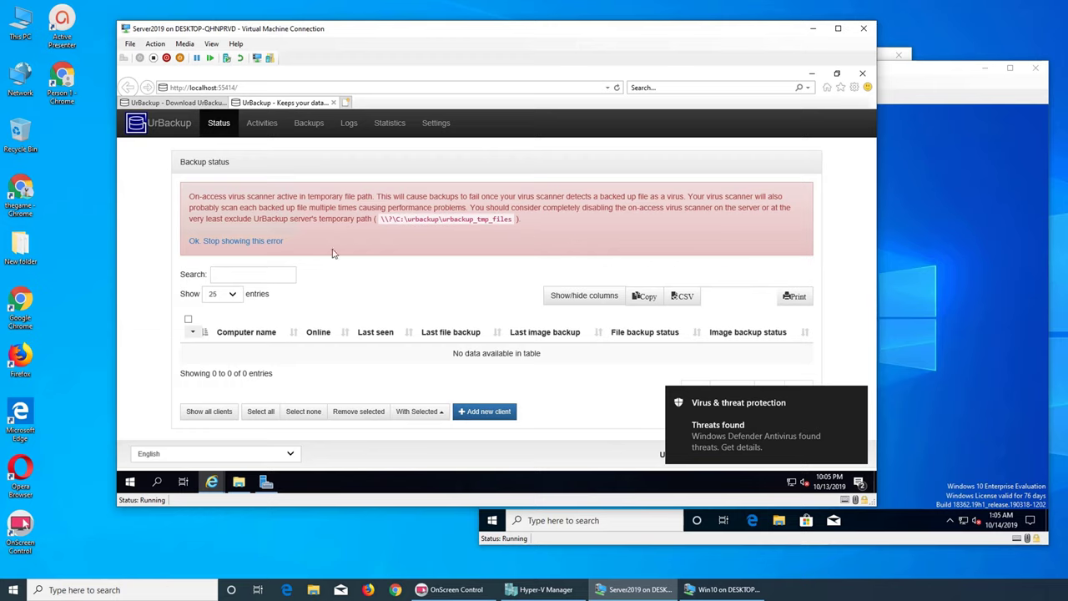
# - Search 'anti' from Start to open Windows Security's Virus & threat protection settings and review them
pyautogui.click(129, 482)
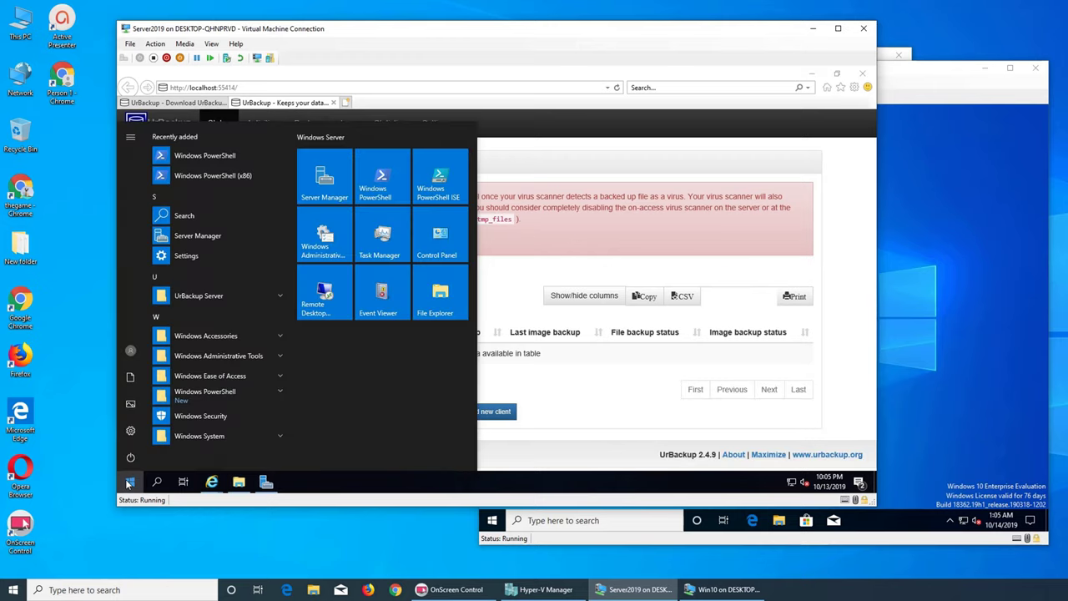
pyautogui.write('anti')
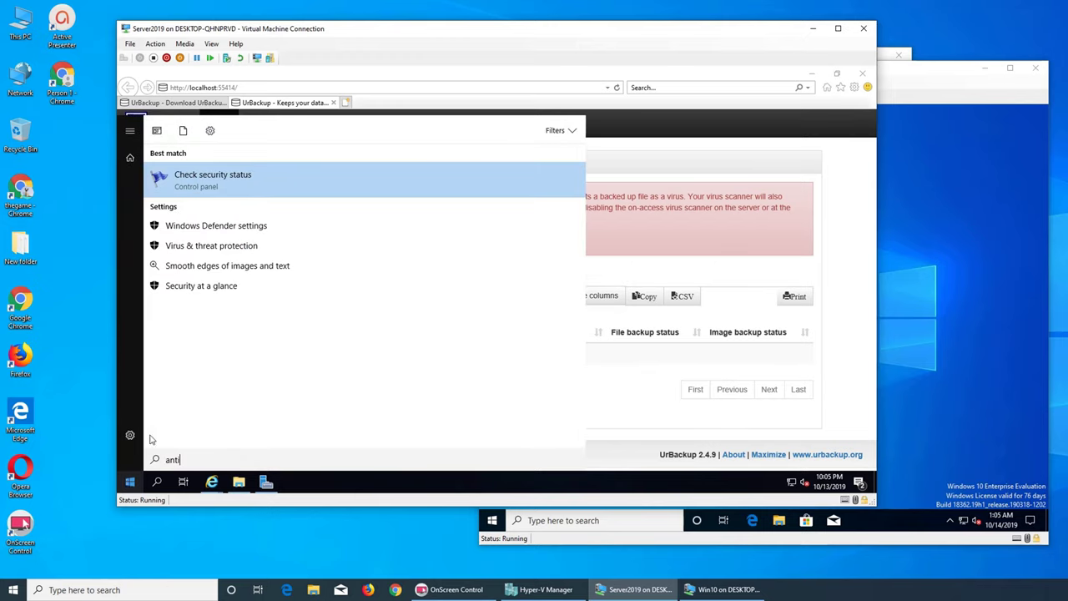
pyautogui.click(218, 244)
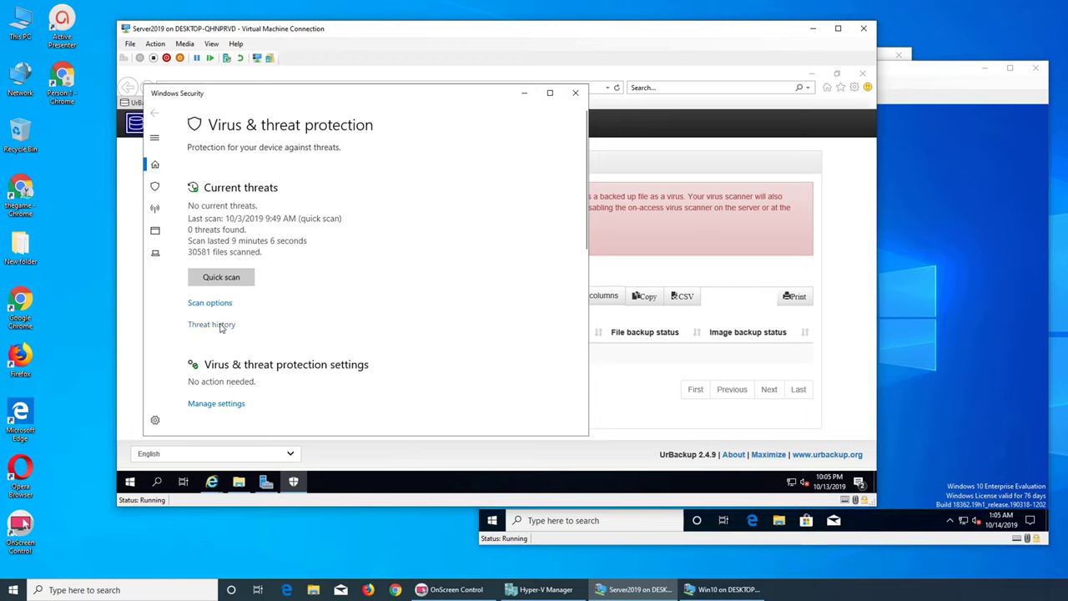
pyautogui.scroll(-2, 264, 280)
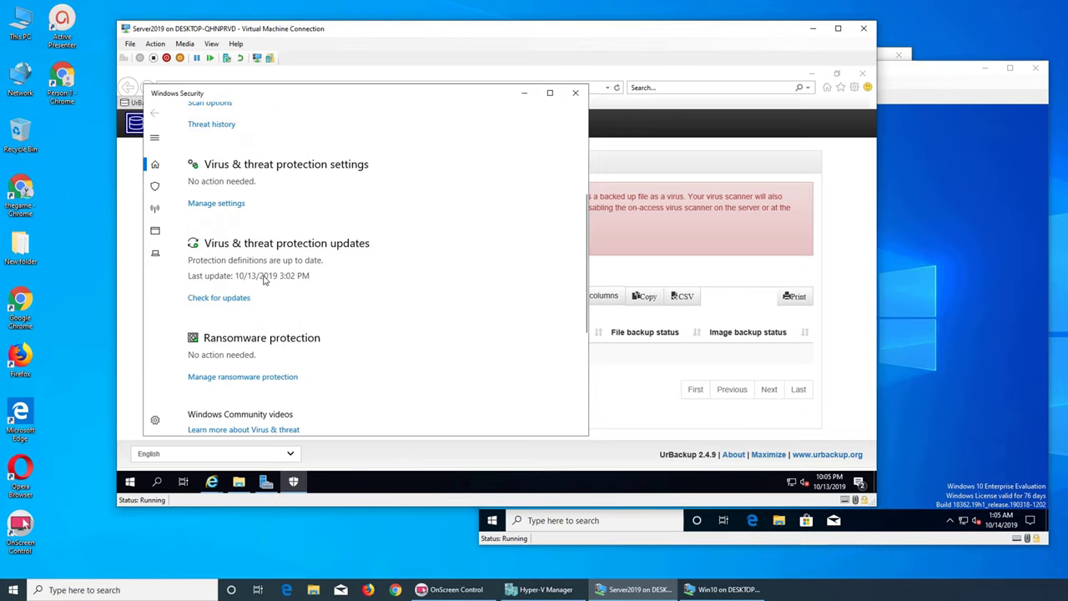
pyautogui.scroll(-1, 307, 320)
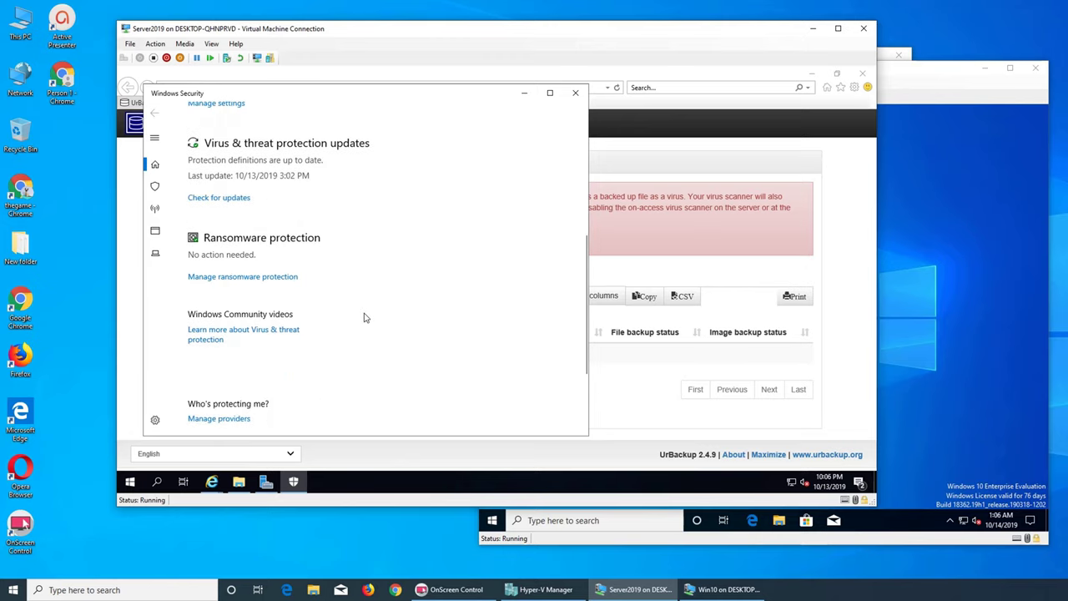
pyautogui.scroll(-1, 363, 317)
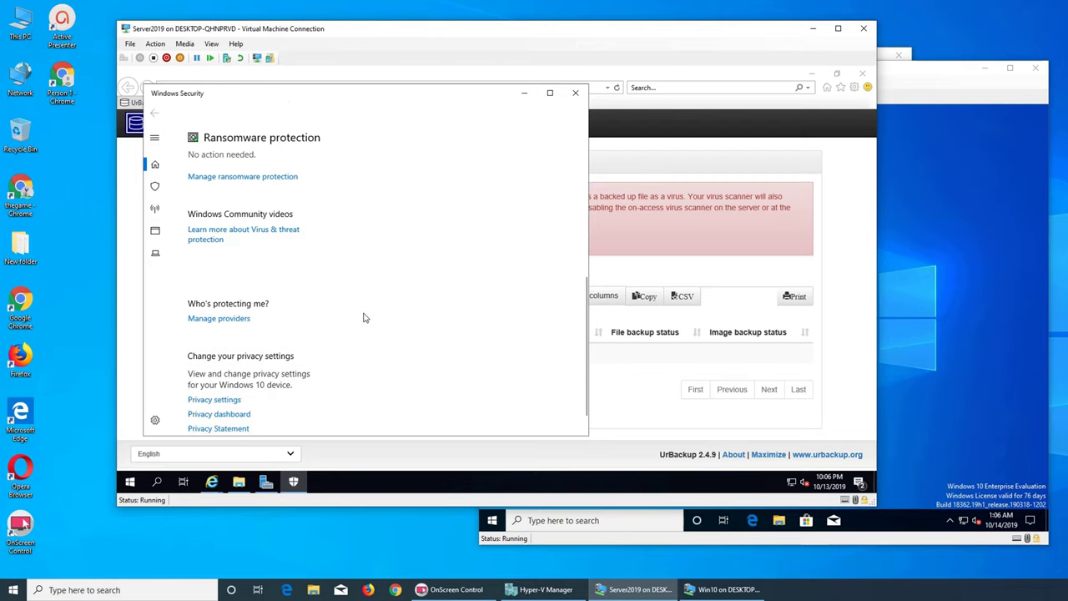
pyautogui.scroll(-1, 363, 317)
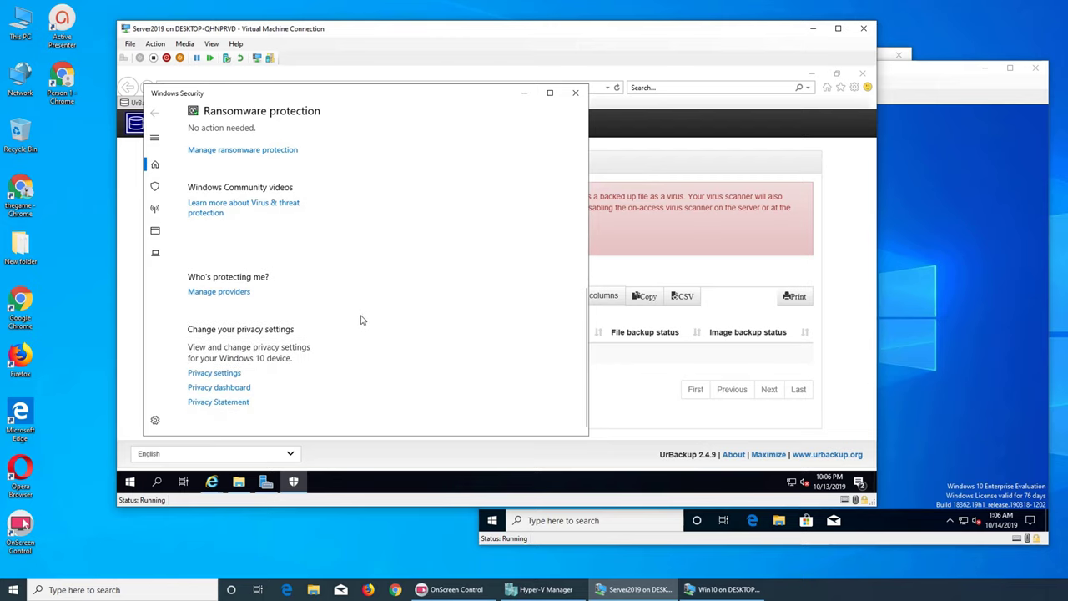
pyautogui.scroll(5, 362, 320)
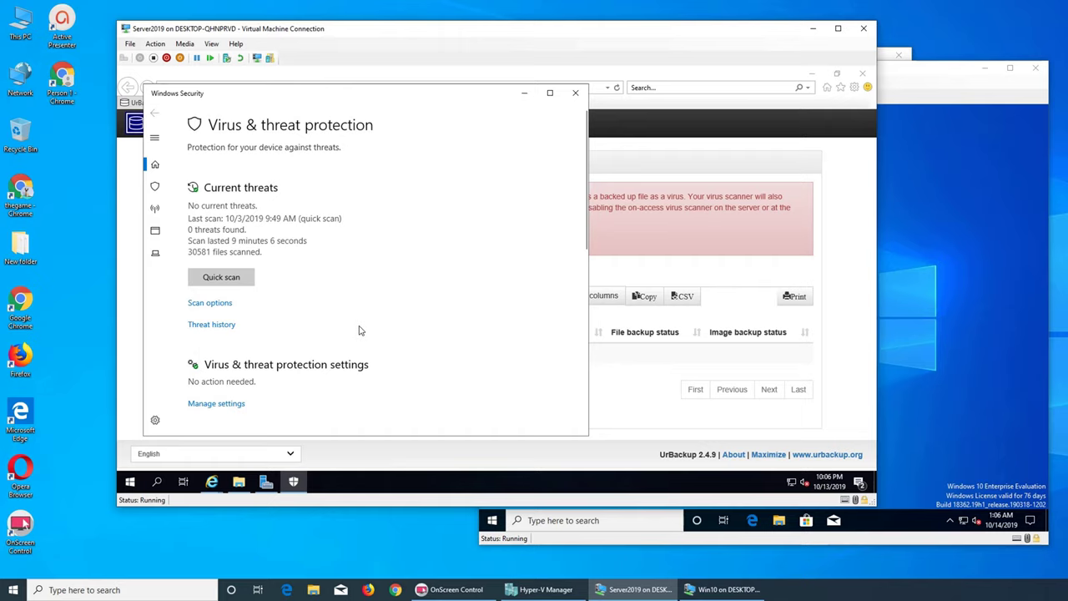
# - Expand the navigation pane and go to Firewall & network protection for domain, private and public networks
pyautogui.click(155, 139)
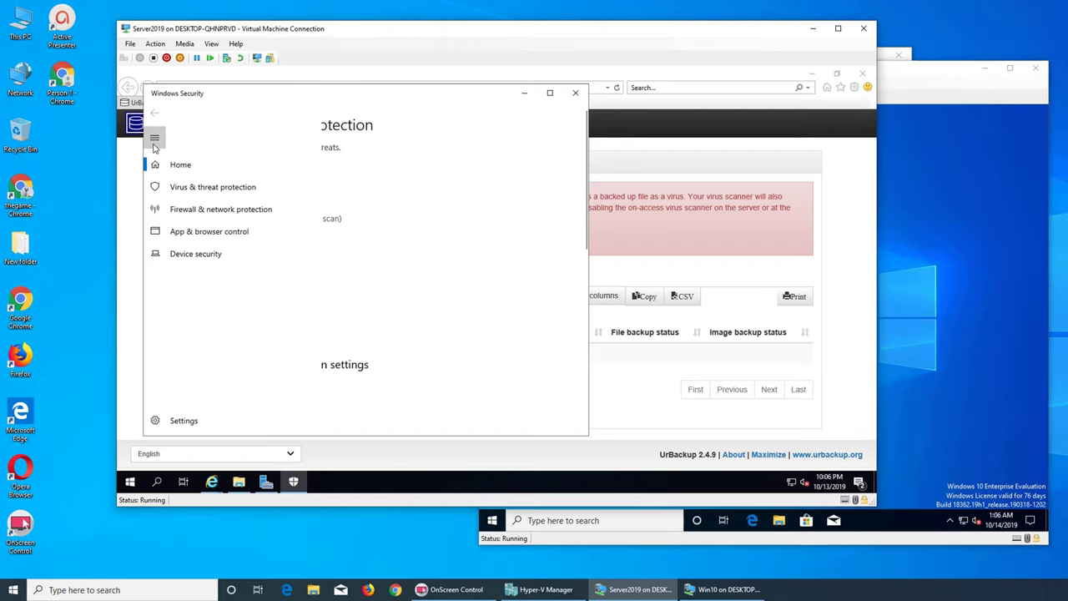
pyautogui.click(200, 208)
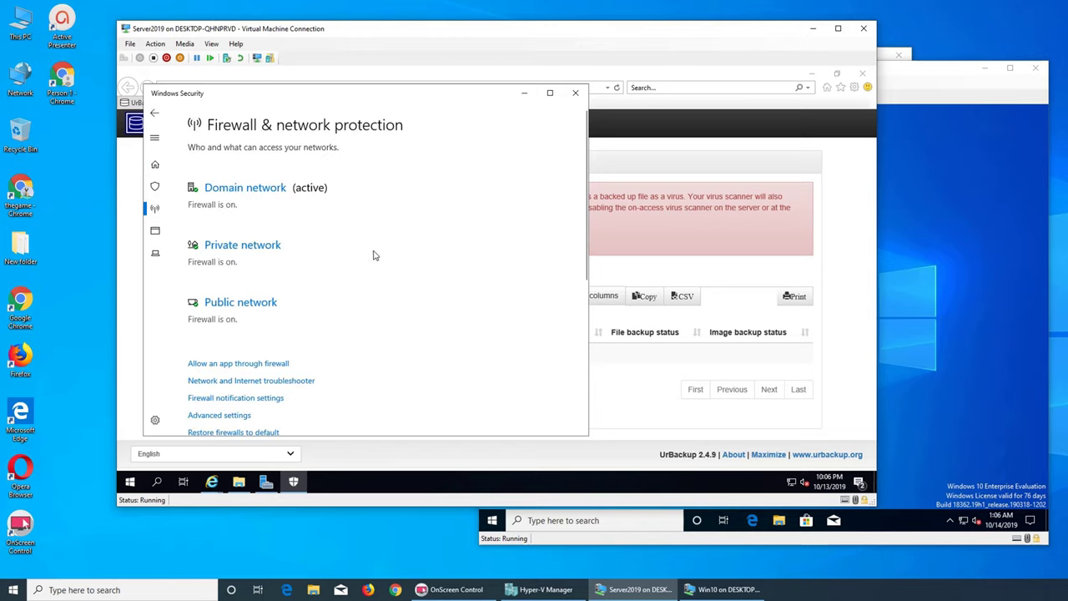
pyautogui.scroll(-3, 374, 255)
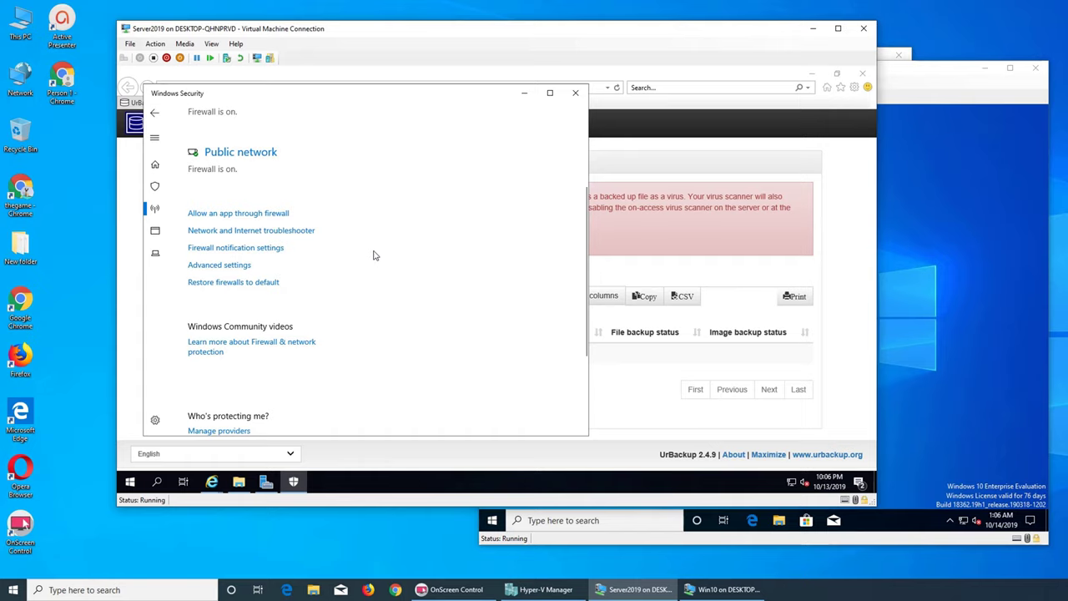
# - Check the Monitoring status in Windows Defender Firewall with Advanced Security, then return to UrBackup's Status page
pyautogui.click(235, 269)
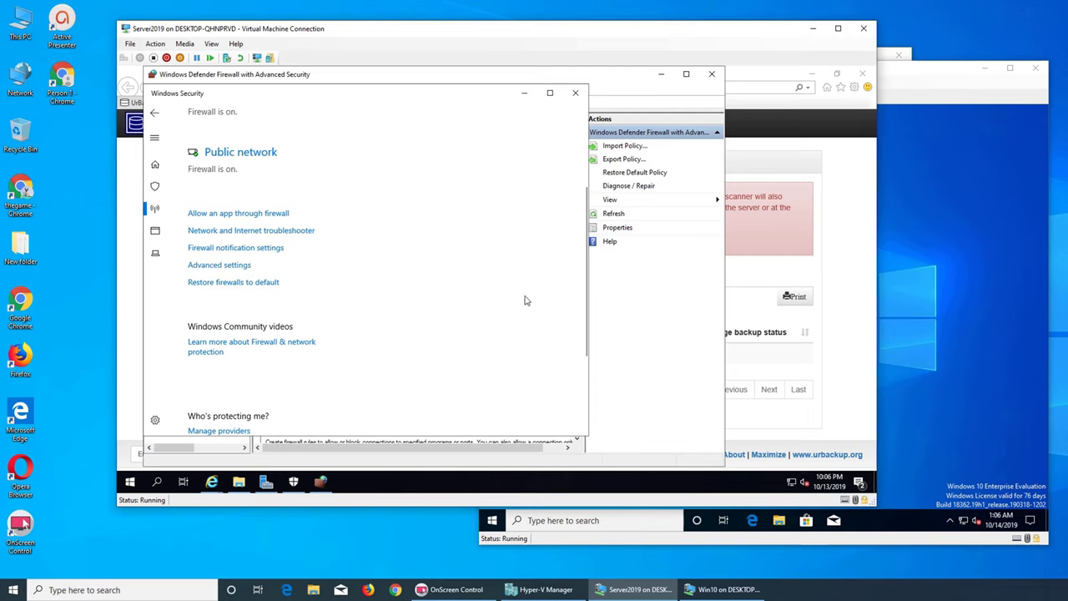
pyautogui.click(639, 330)
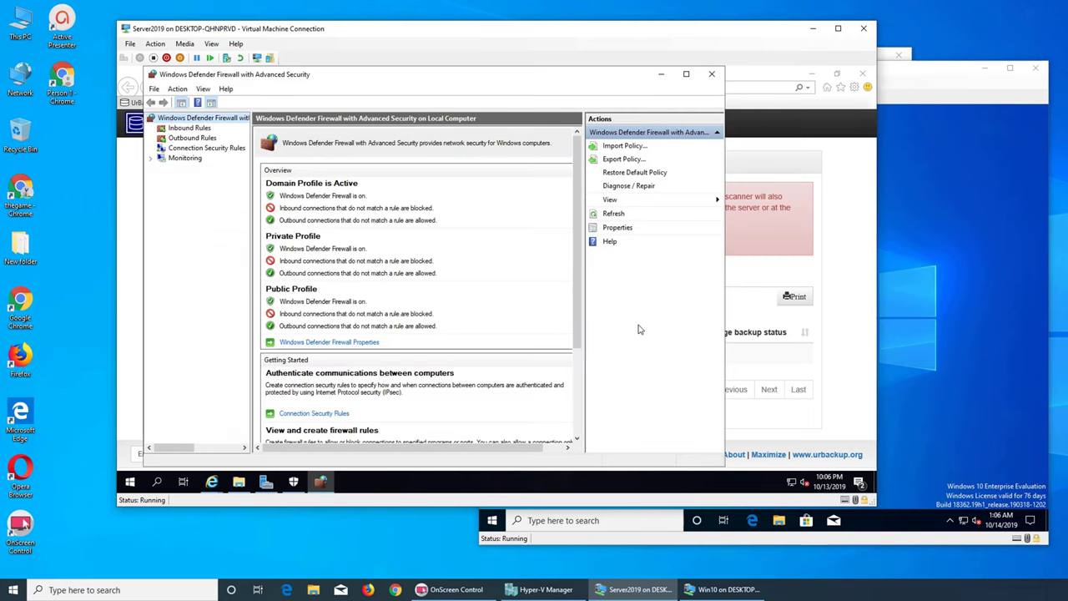
pyautogui.scroll(-3, 527, 315)
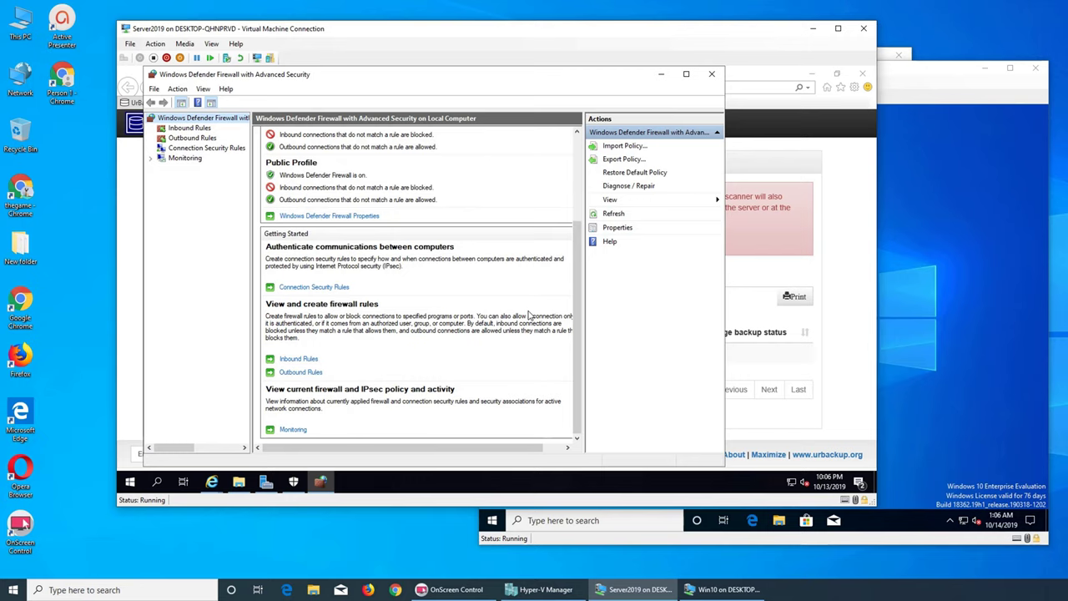
pyautogui.scroll(3, 527, 315)
pyautogui.scroll(-3, 440, 411)
pyautogui.click(292, 429)
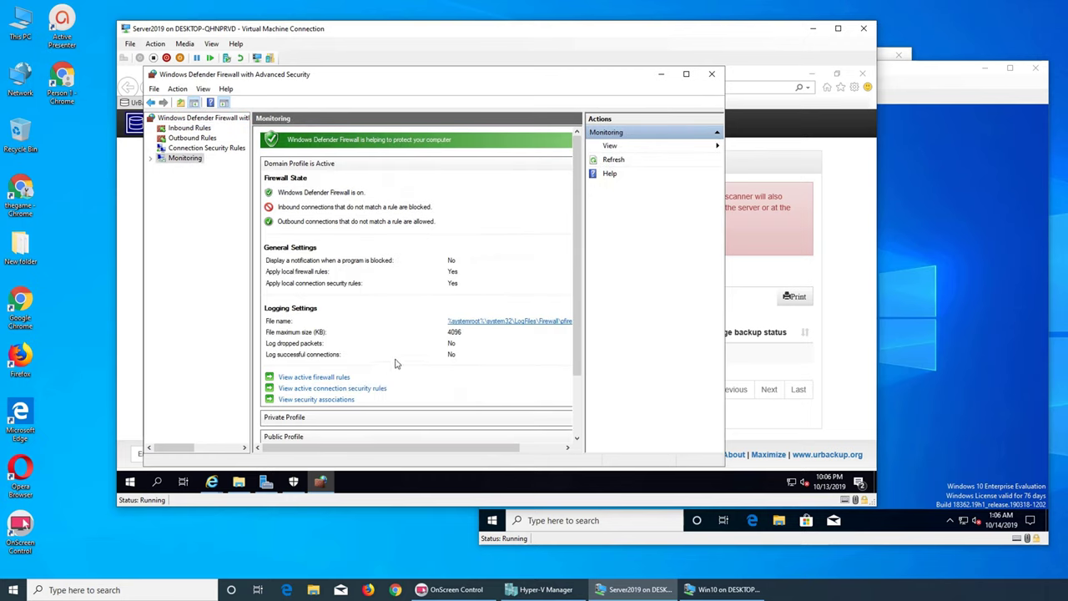
pyautogui.scroll(-2, 396, 364)
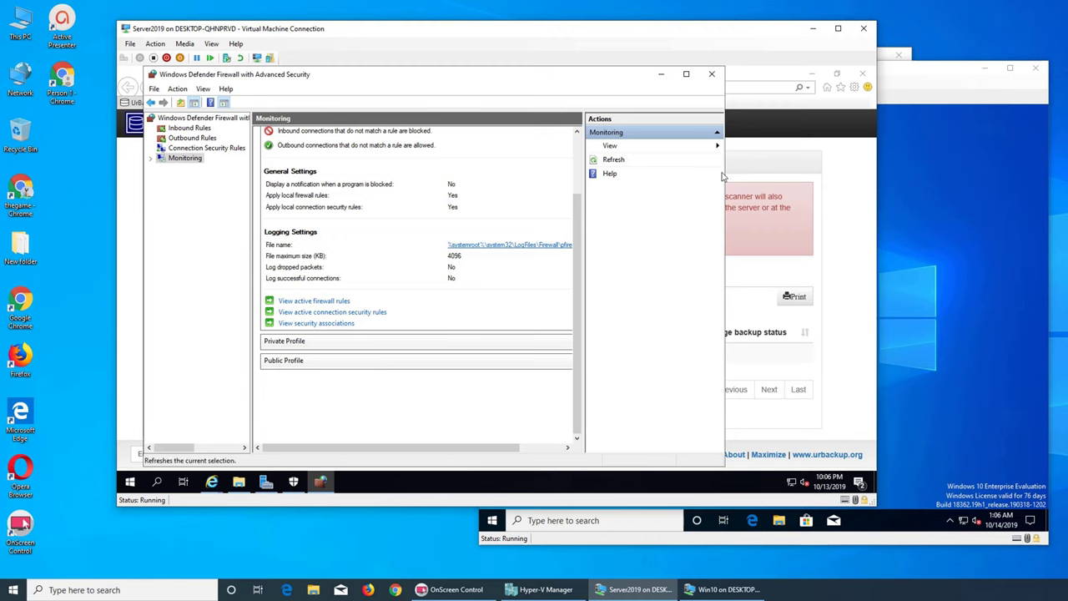
pyautogui.click(760, 162)
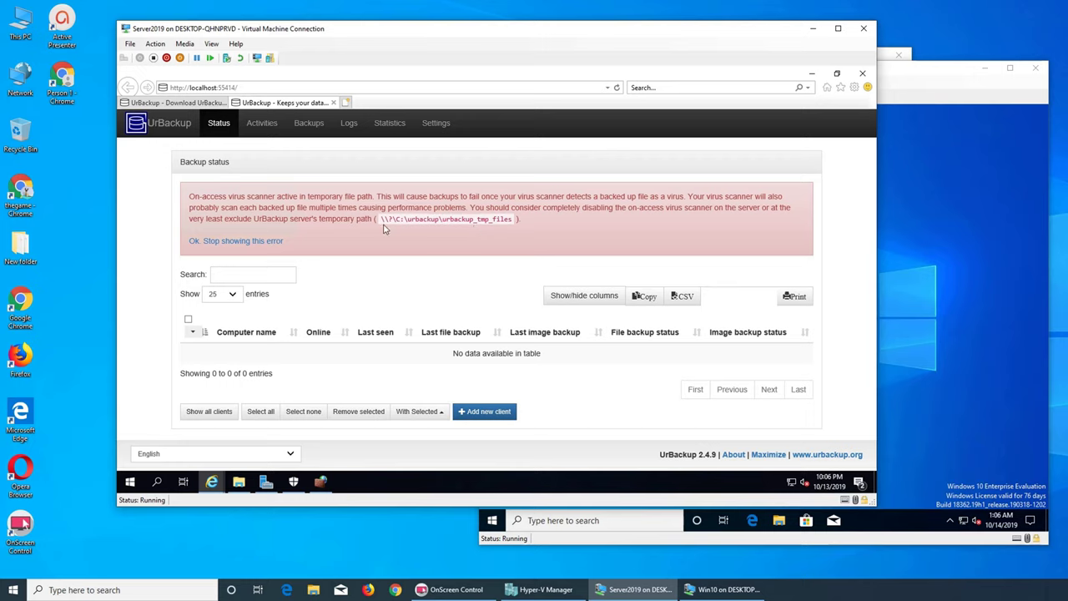
pyautogui.moveTo(381, 219); pyautogui.dragTo(503, 220)
pyautogui.rightClick(500, 218)
pyautogui.click(514, 238)
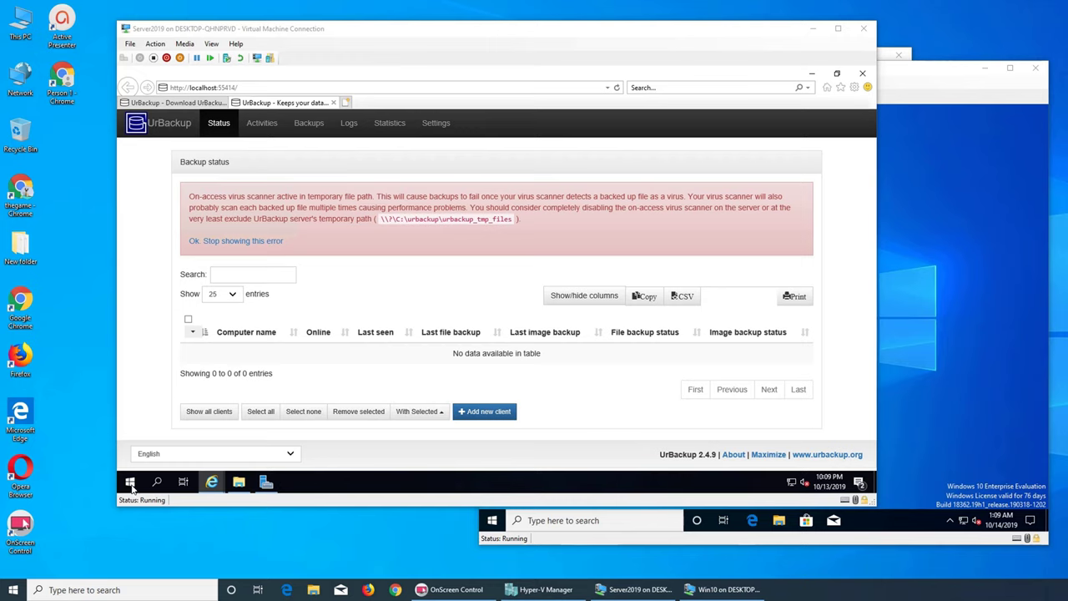
# - Reopen Windows Security from the Windows Defender settings search and view Virus & threat protection
pyautogui.click(130, 484)
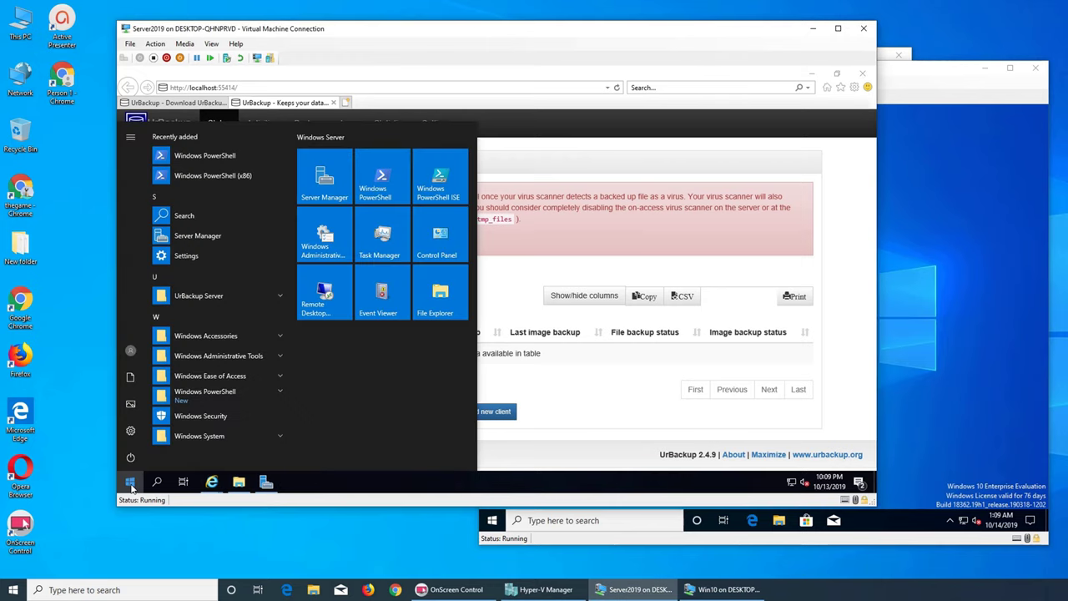
pyautogui.write('windows')
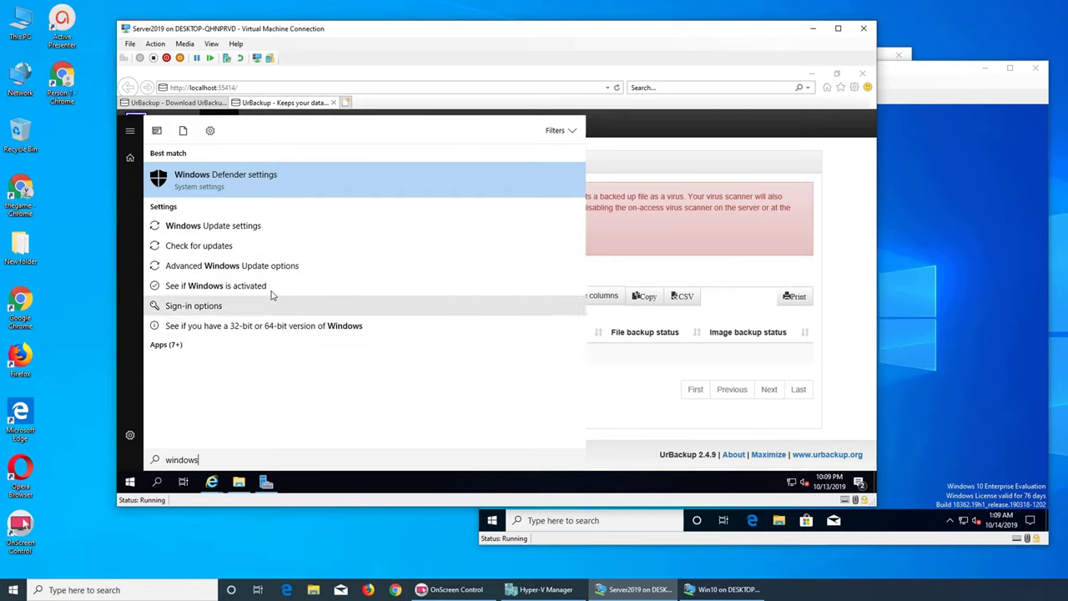
pyautogui.click(275, 190)
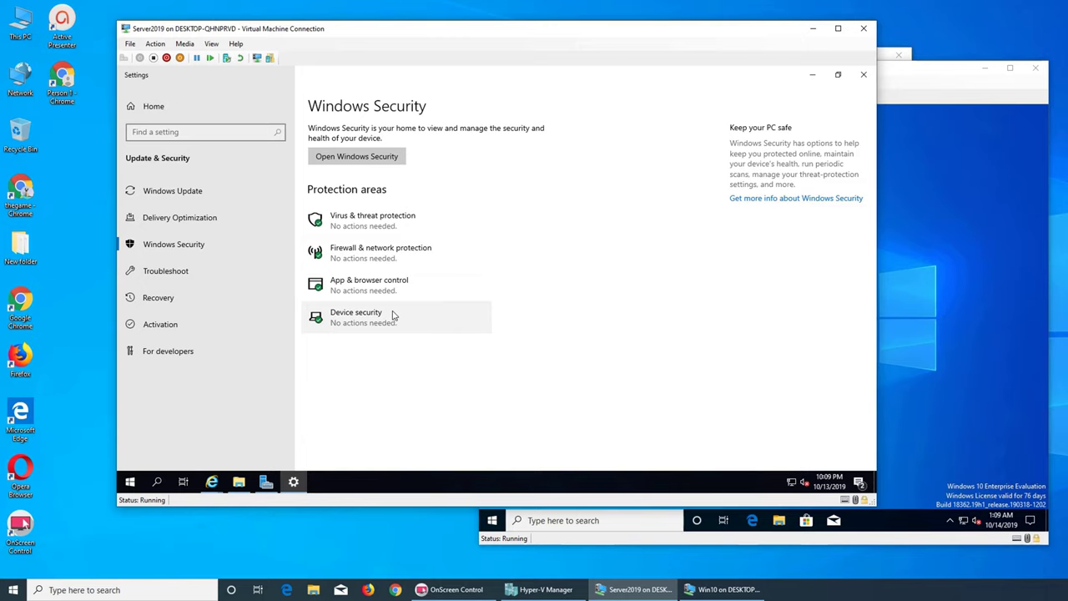
pyautogui.click(367, 158)
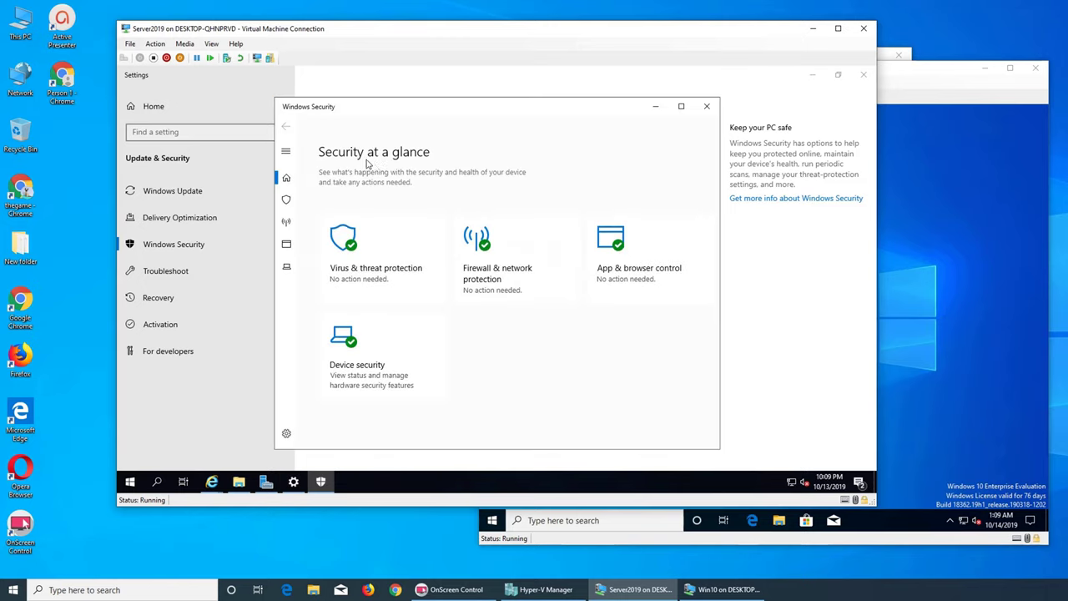
pyautogui.click(399, 267)
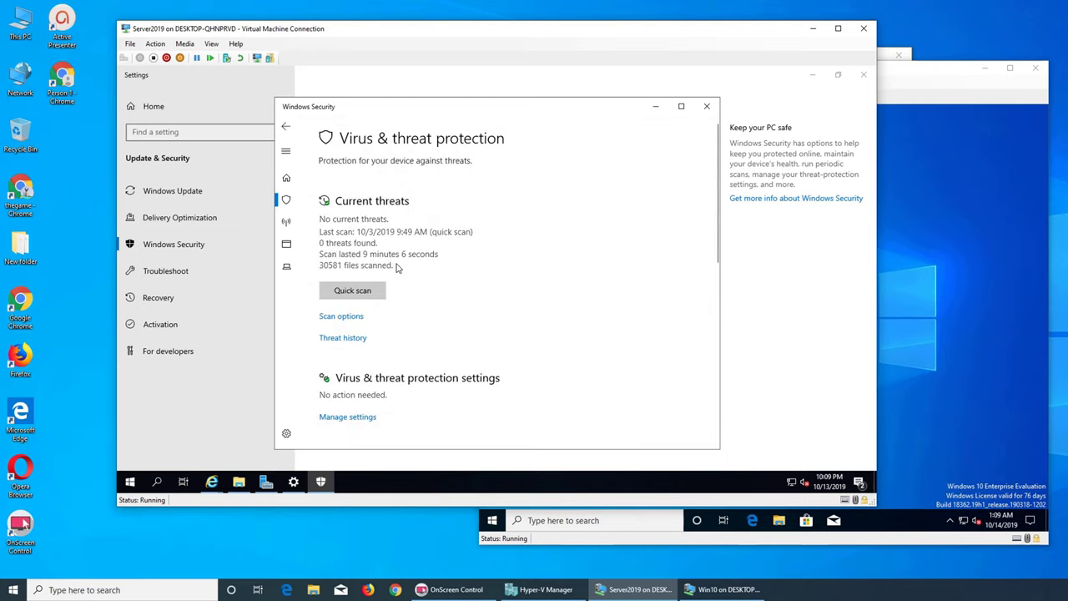
pyautogui.scroll(-2, 440, 267)
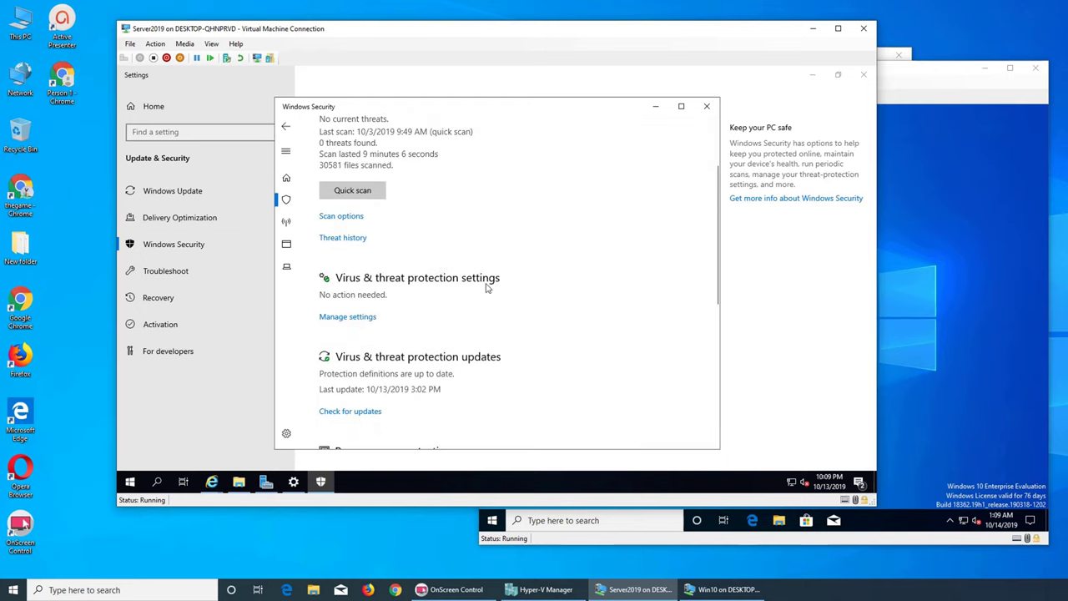
pyautogui.scroll(-4, 450, 284)
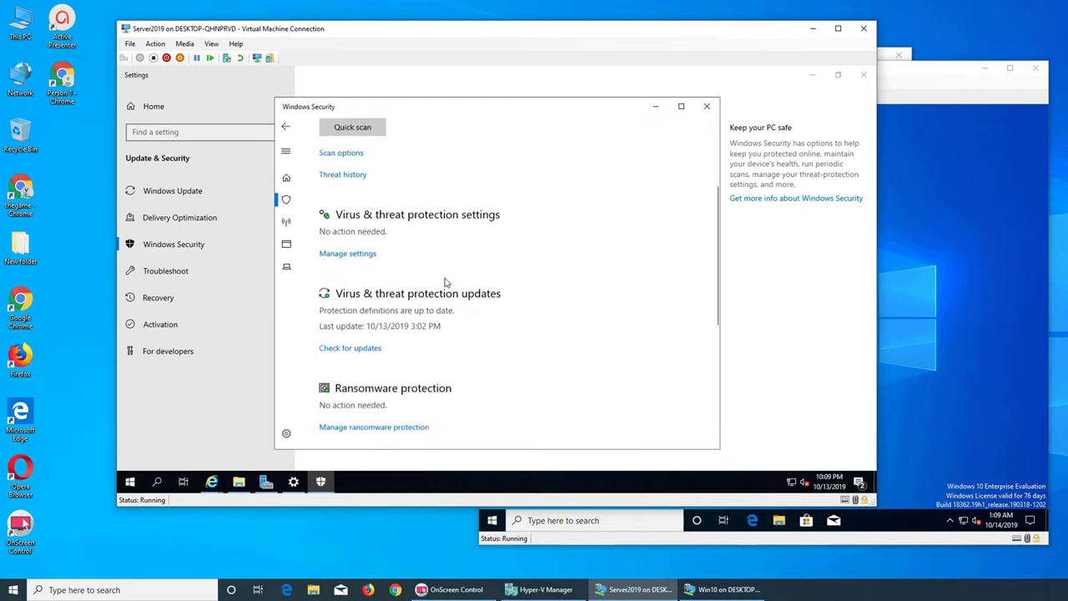
pyautogui.scroll(-2, 467, 283)
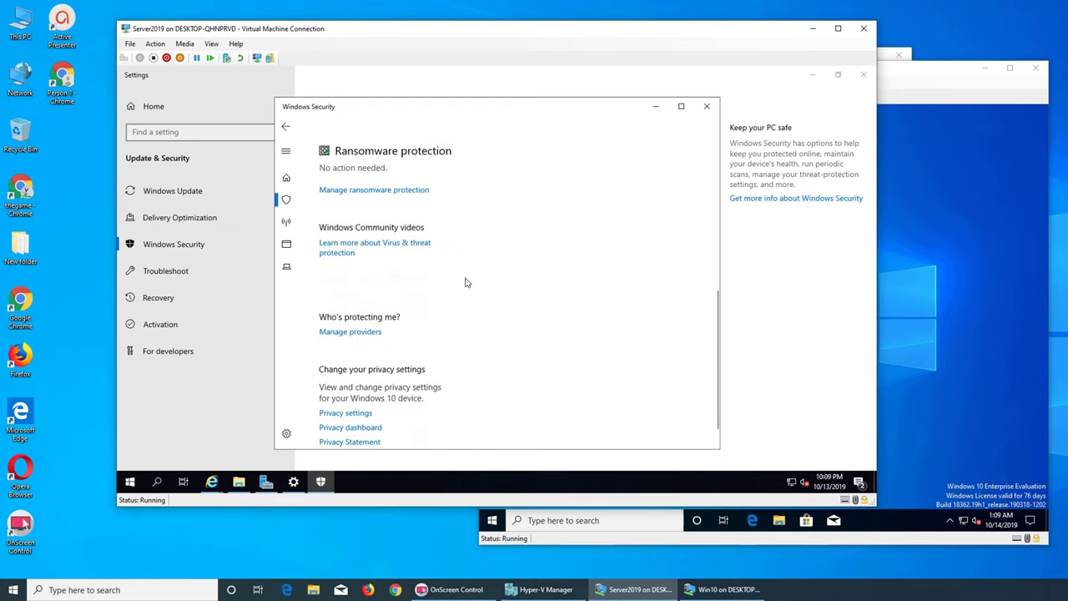
pyautogui.scroll(-1, 466, 283)
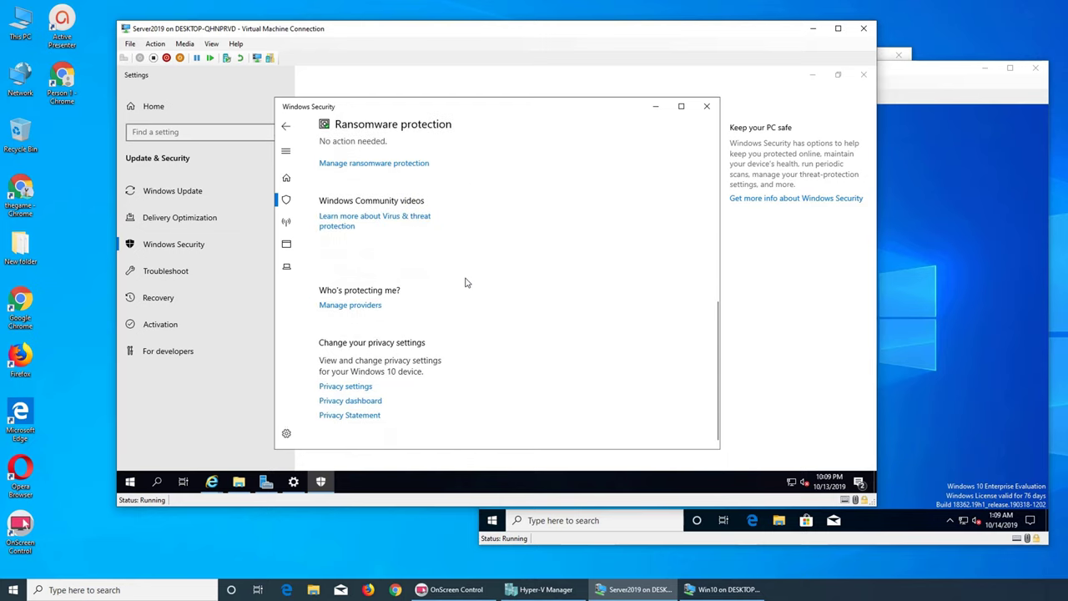
pyautogui.scroll(8, 466, 282)
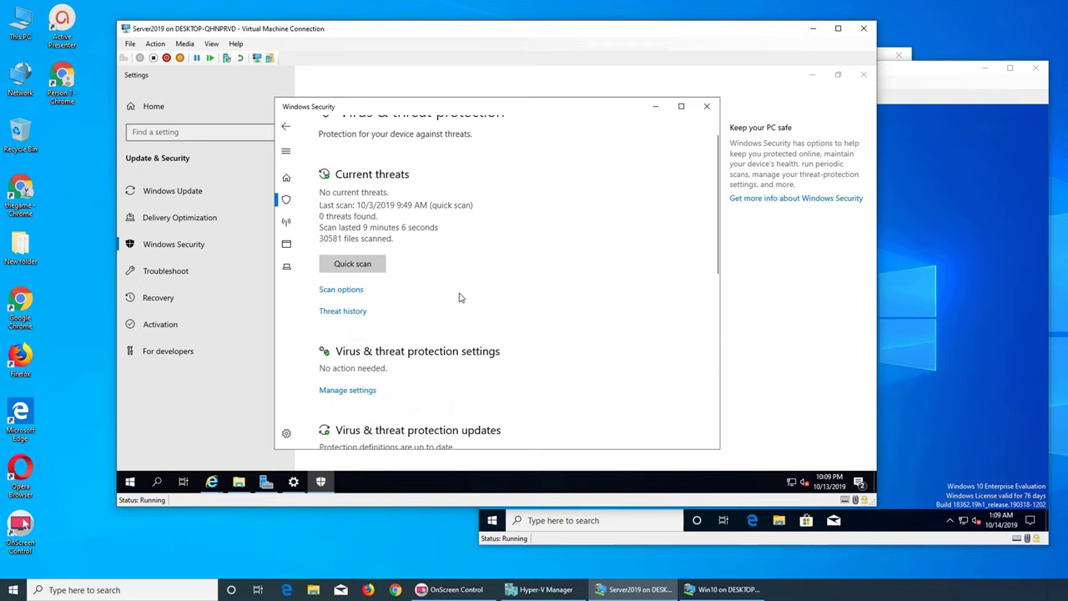
# - From Manage settings, go to Exclusions via Add or remove exclusions and choose Add an exclusion
pyautogui.click(346, 391)
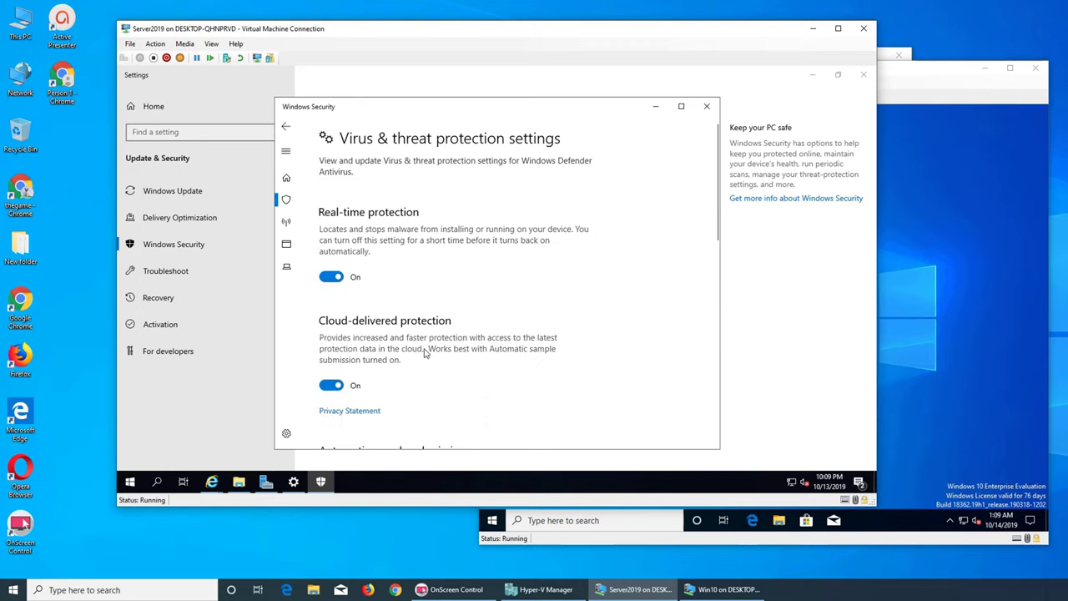
pyautogui.scroll(-4, 423, 352)
pyautogui.scroll(4, 430, 350)
pyautogui.scroll(-4, 430, 351)
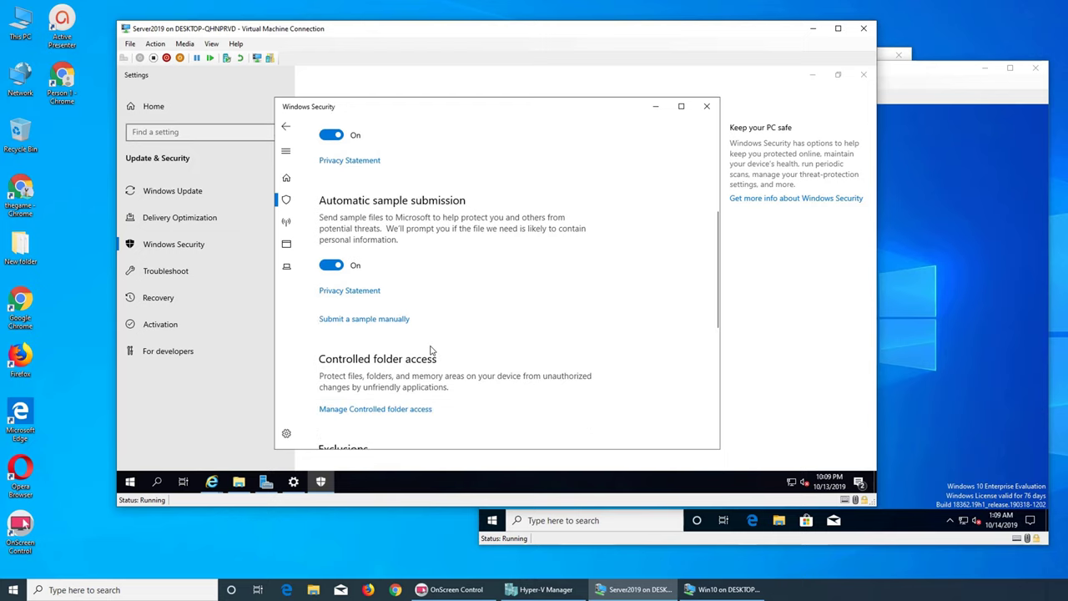
pyautogui.scroll(-3, 431, 351)
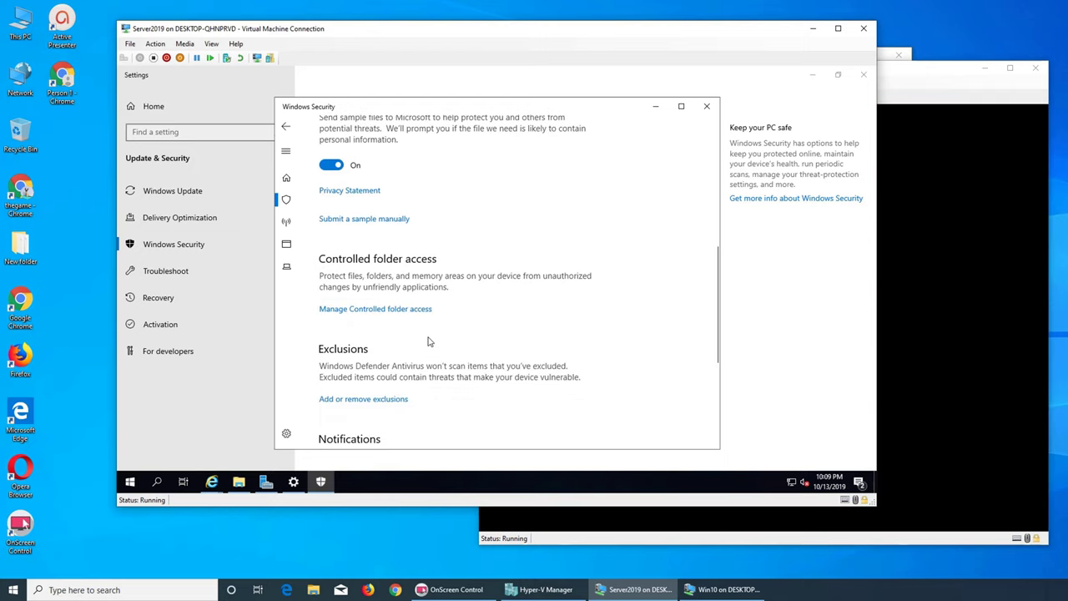
pyautogui.scroll(-1, 401, 346)
pyautogui.scroll(-1, 409, 325)
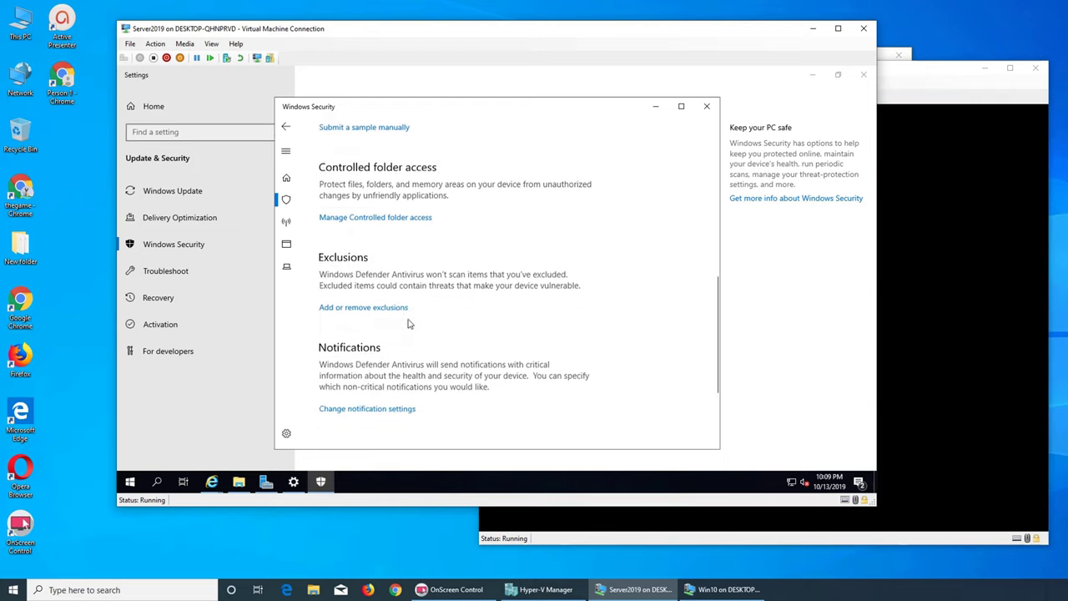
pyautogui.click(363, 300)
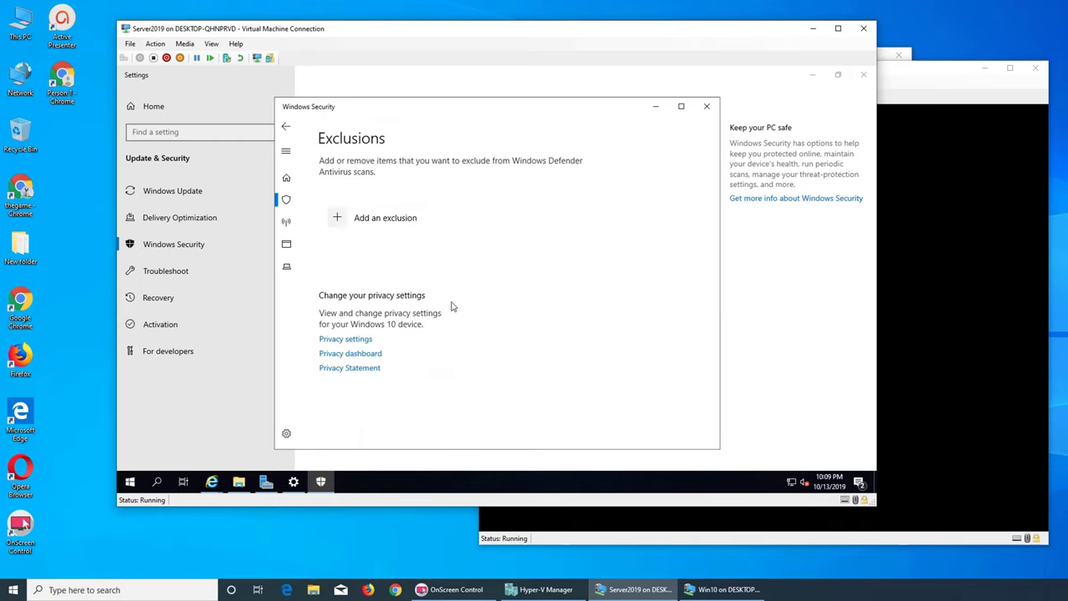
pyautogui.click(337, 222)
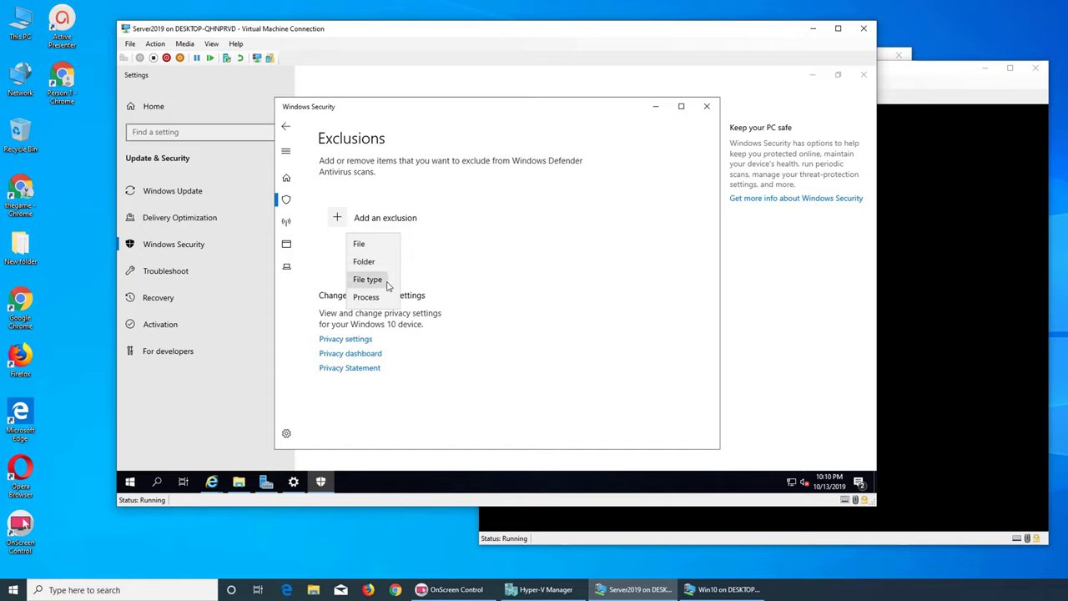
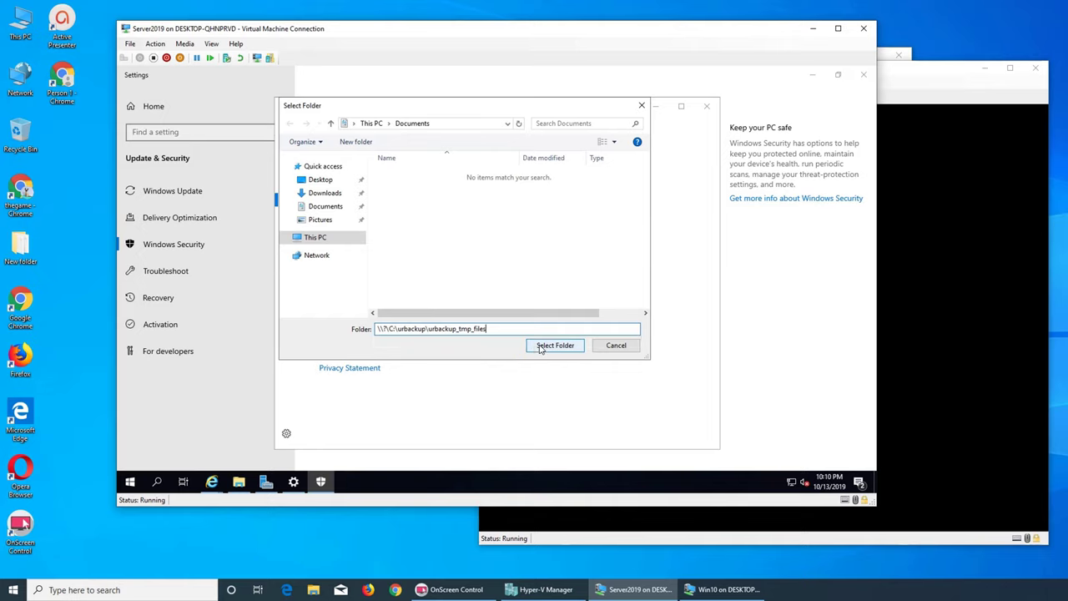
# - Strip the \\?\ prefix and add C:\urbackup\urbackup_tmp_files as an antivirus exclusion folder
pyautogui.click(546, 346)
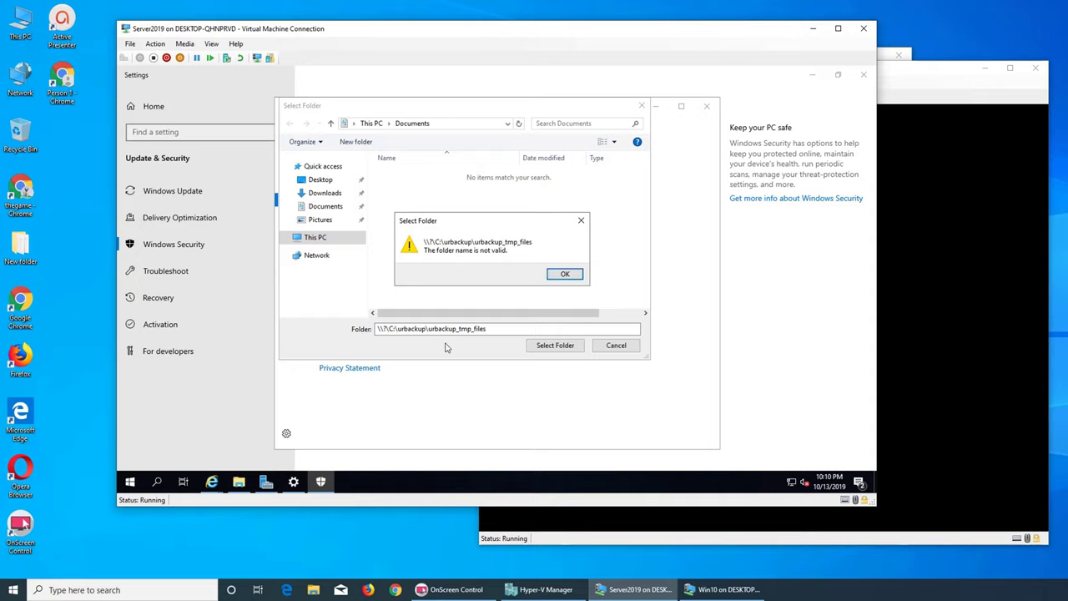
pyautogui.click(564, 273)
pyautogui.click(388, 331)
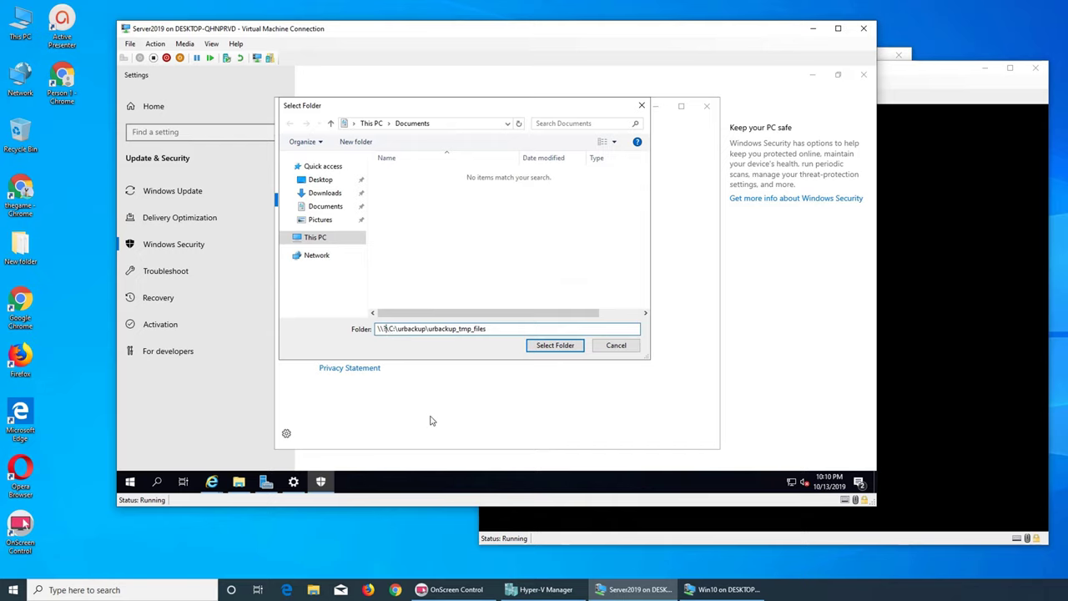
pyautogui.press('BackSpace')
pyautogui.press('BackSpace')
pyautogui.press('BackSpace')
pyautogui.press('BackSpace')
pyautogui.press('BackSpace')
pyautogui.click(566, 346)
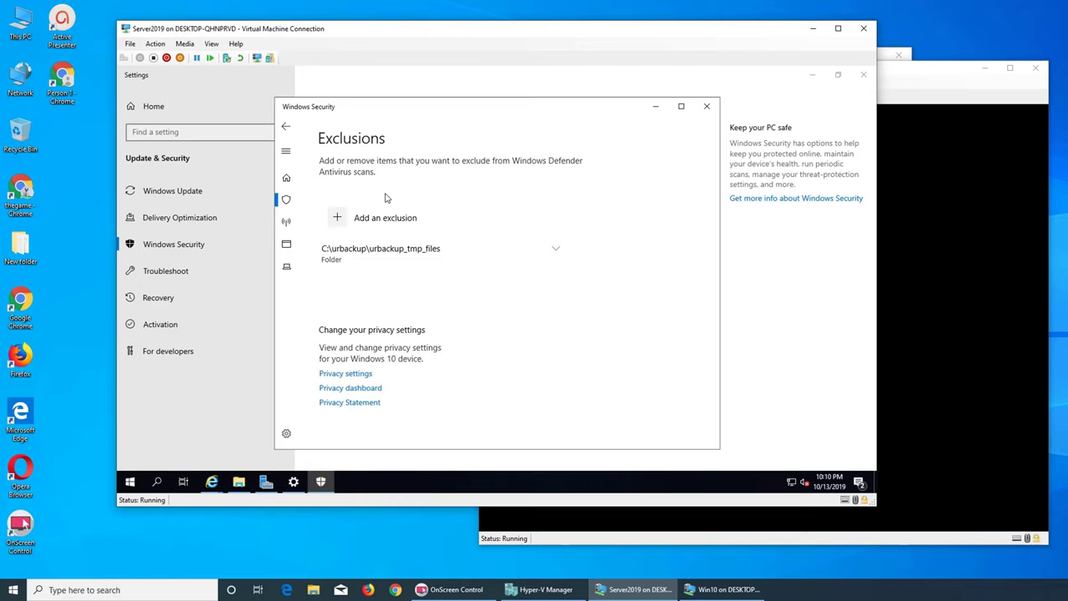
# - Confirm the folder appears in the Exclusions list, then close Windows Security
pyautogui.click(286, 126)
pyautogui.scroll(-8, 482, 357)
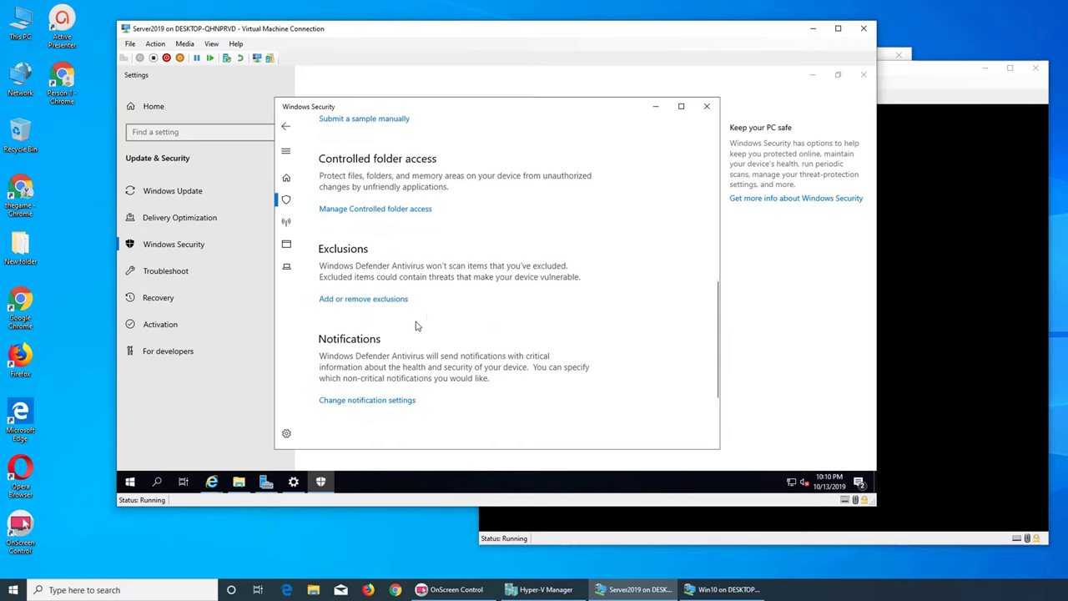
pyautogui.click(370, 302)
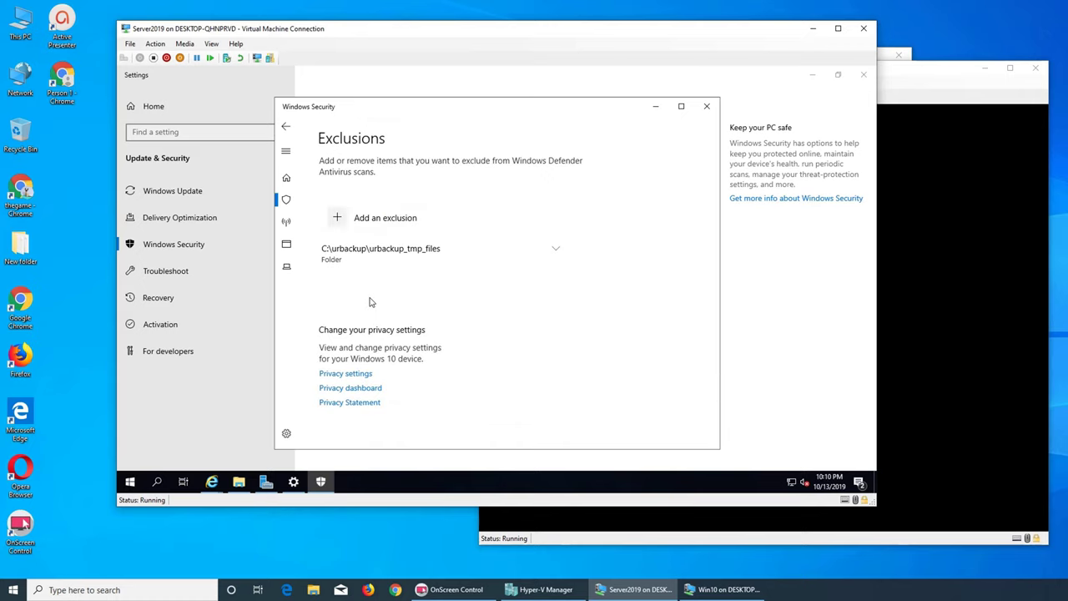
pyautogui.click(285, 126)
pyautogui.click(285, 126)
pyautogui.click(285, 126)
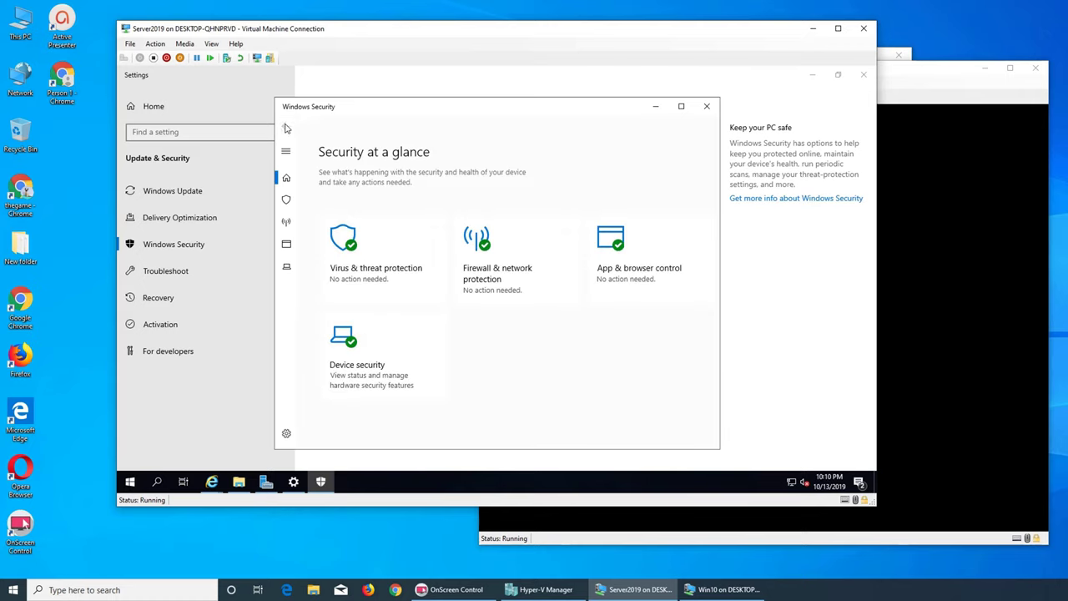
pyautogui.click(706, 106)
# - Check UrBackup's Activities and Status pages for the virus-scanner warning
pyautogui.click(811, 77)
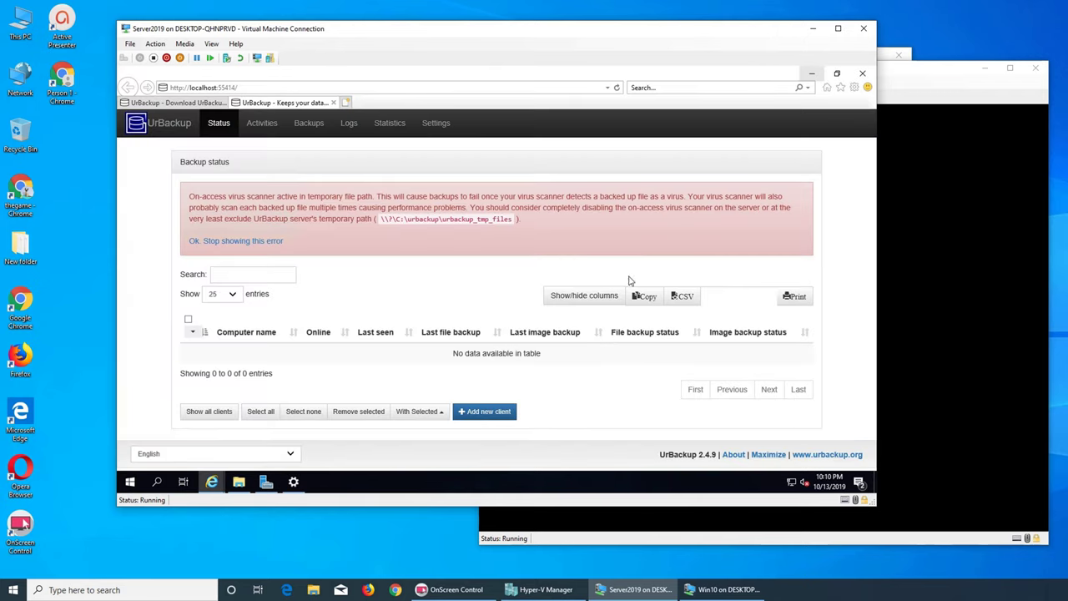
pyautogui.click(254, 129)
pyautogui.click(214, 131)
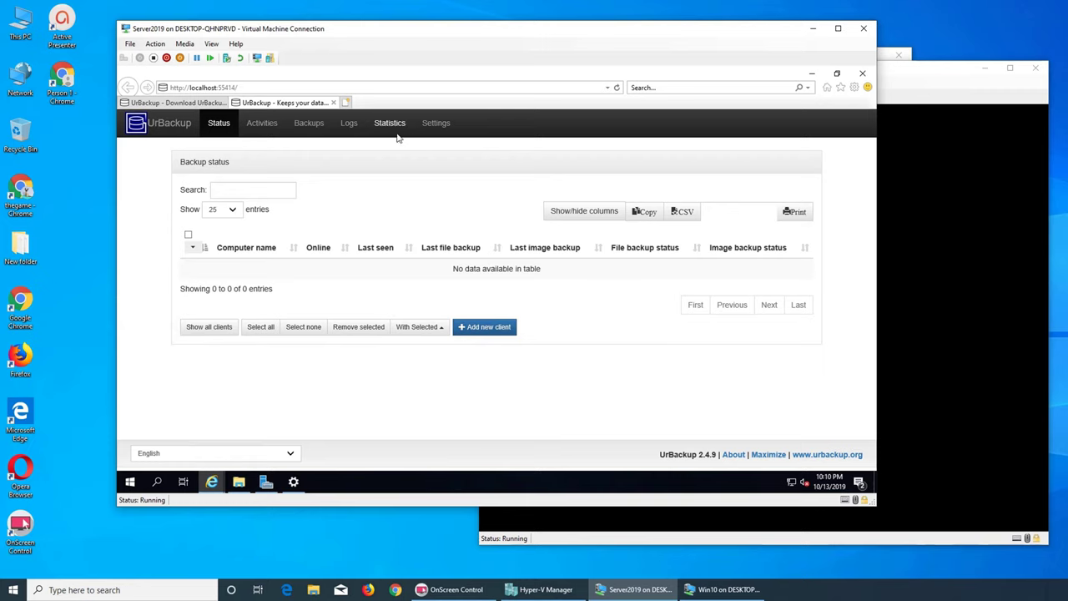
# - Review UrBackup's Server and Client settings, ending on the Server settings
pyautogui.click(434, 122)
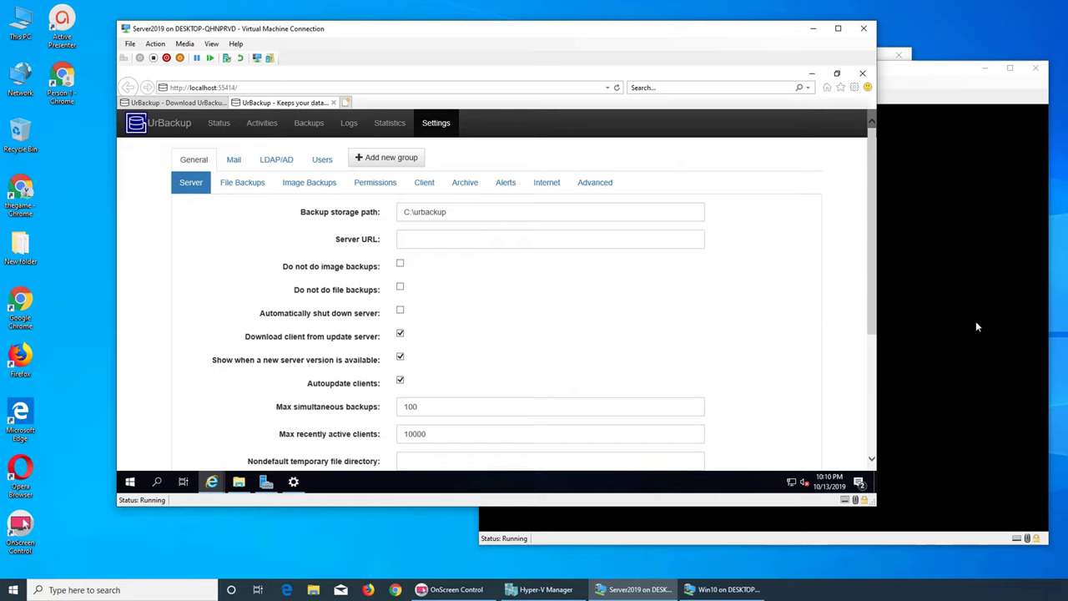
pyautogui.click(425, 183)
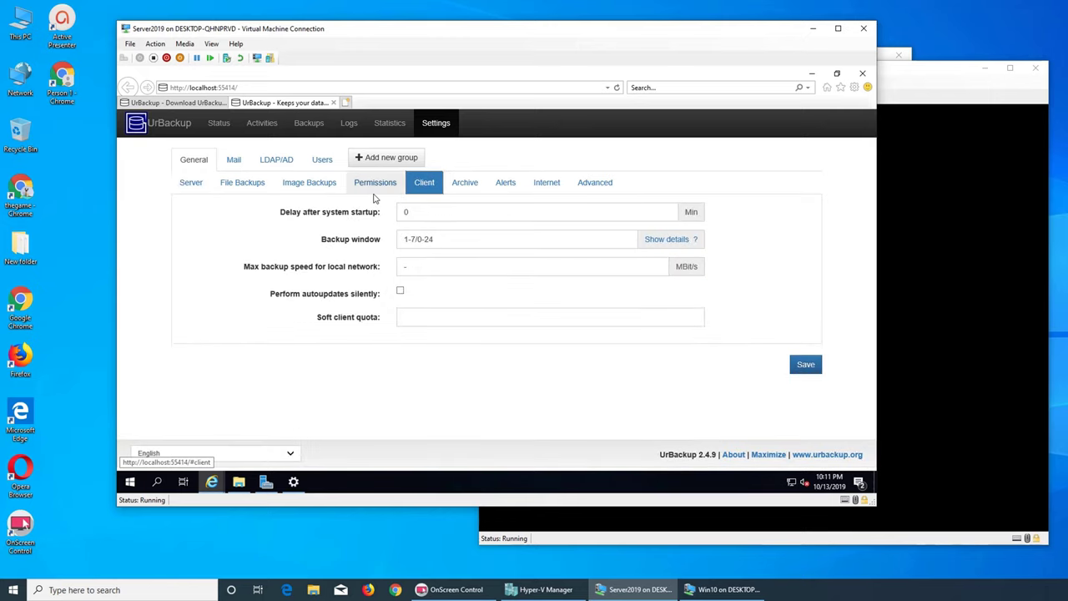
pyautogui.click(198, 183)
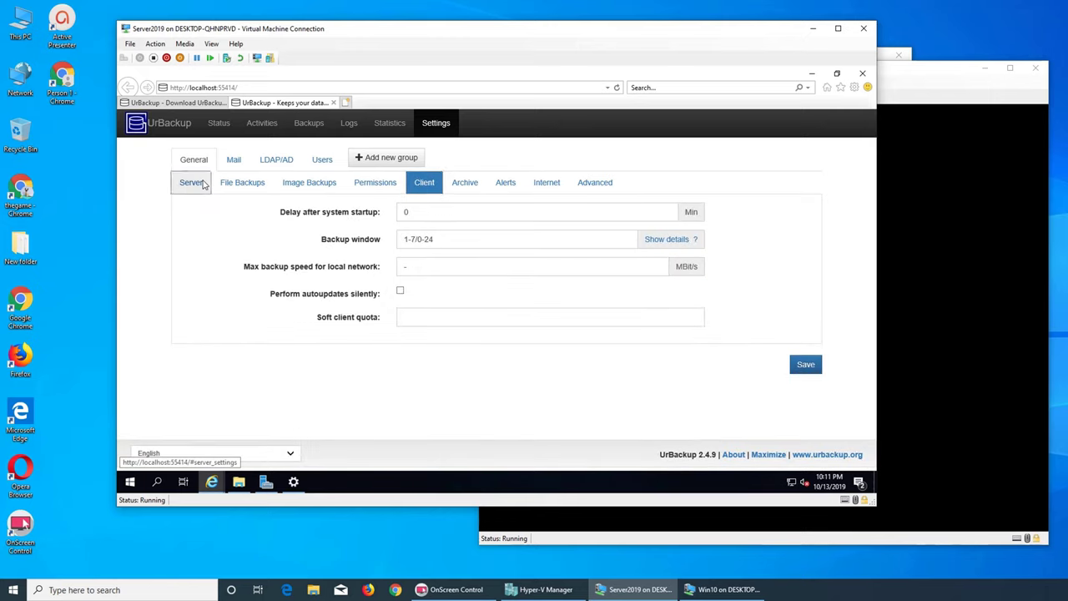
# - Sign in to the Win10 VM with the account password and launch Edge maximized
pyautogui.click(942, 273)
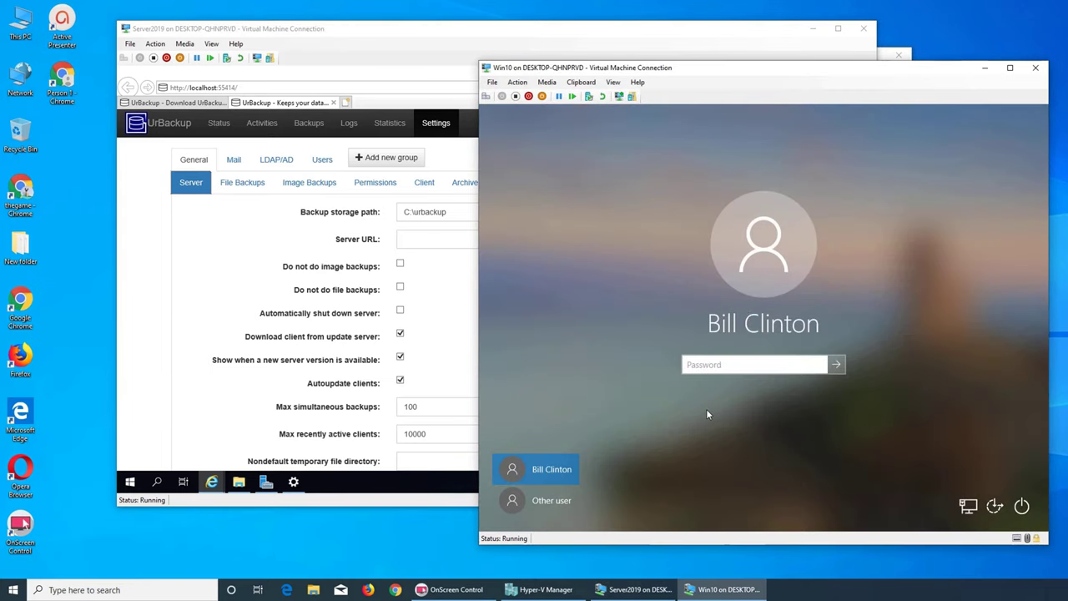
pyautogui.write('************')
pyautogui.press('Return')
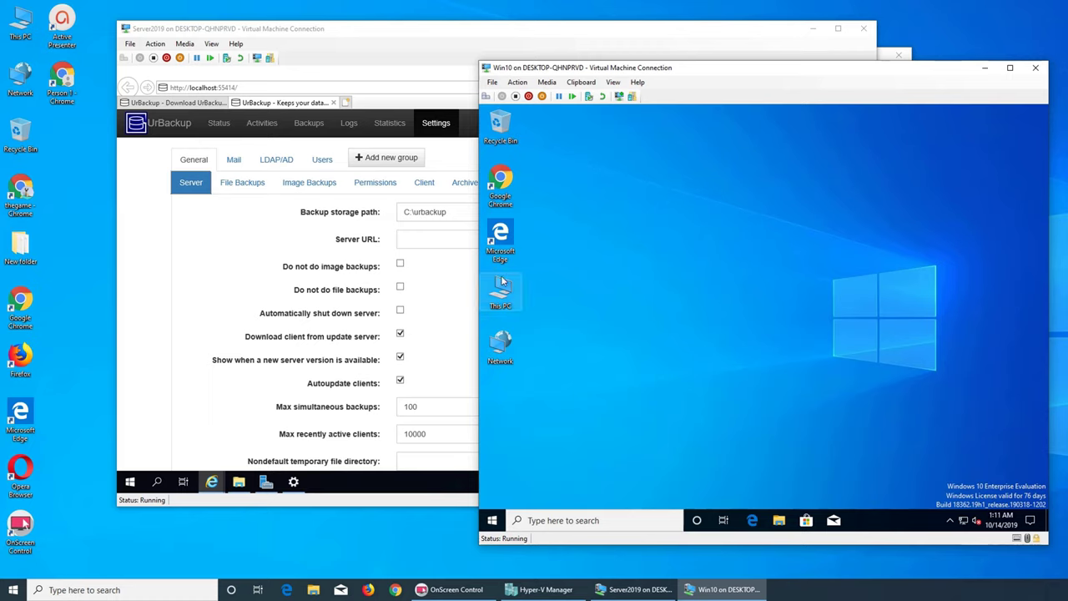
pyautogui.click(753, 520)
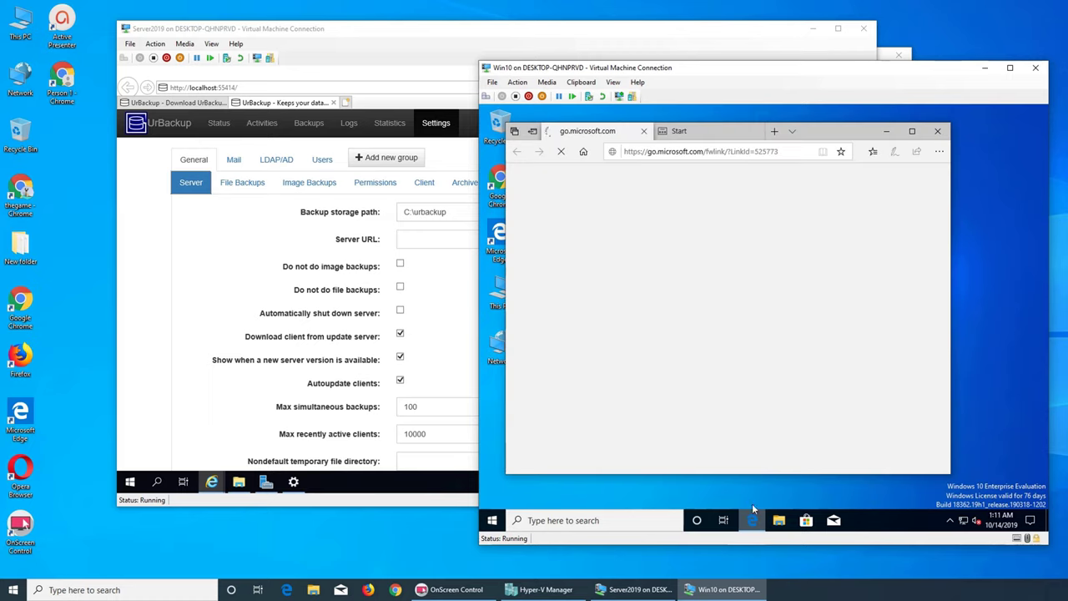
pyautogui.click(911, 133)
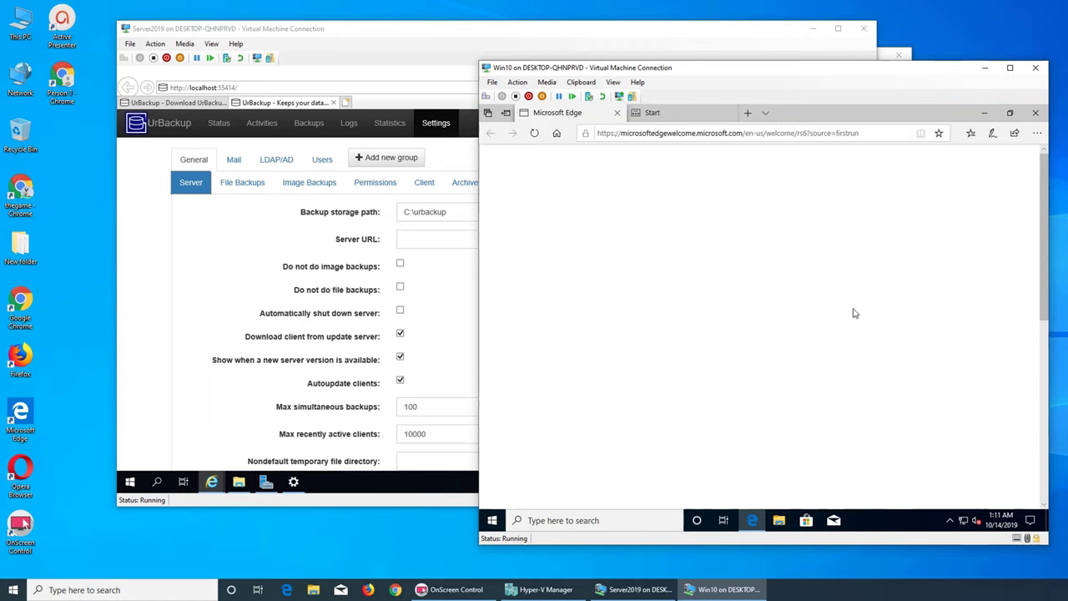
# - Search Google for 'urbackup'
pyautogui.write('google.com/?gws_rd=ssl')
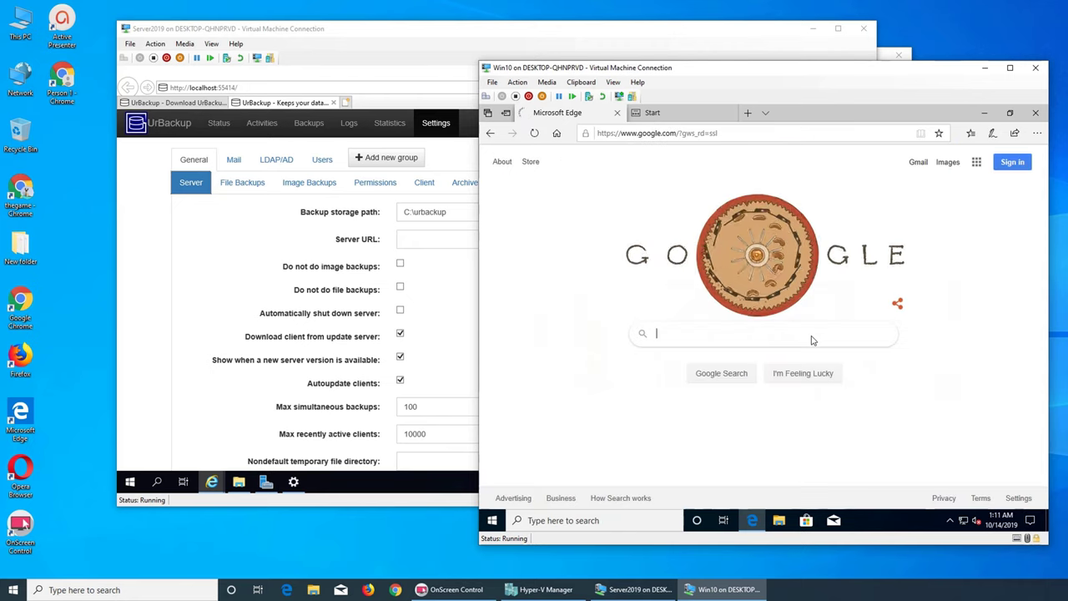
pyautogui.click(771, 346)
pyautogui.write('urbackup')
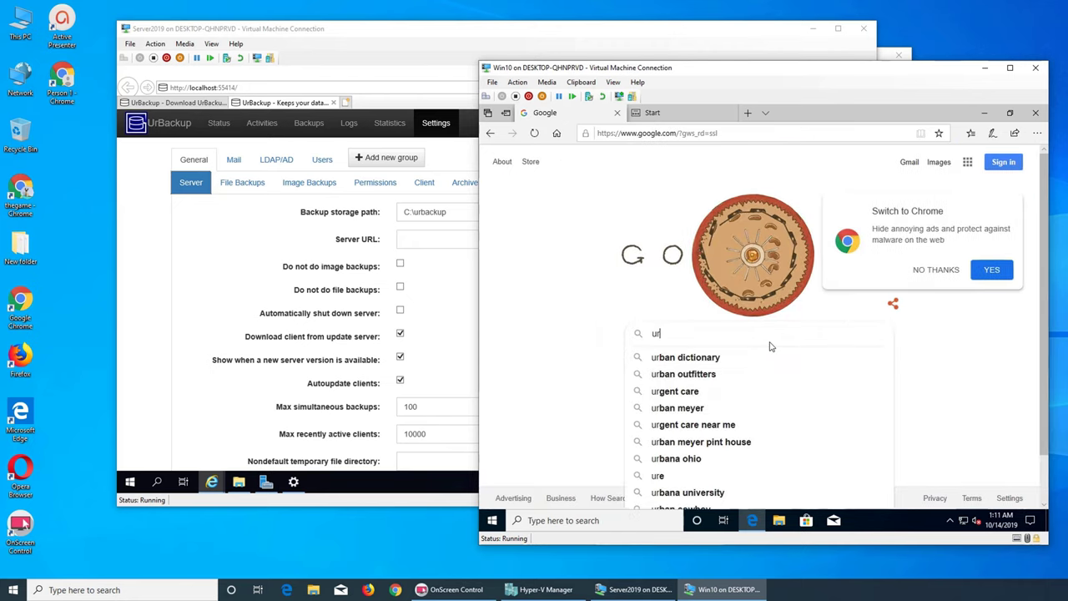
pyautogui.press('Return')
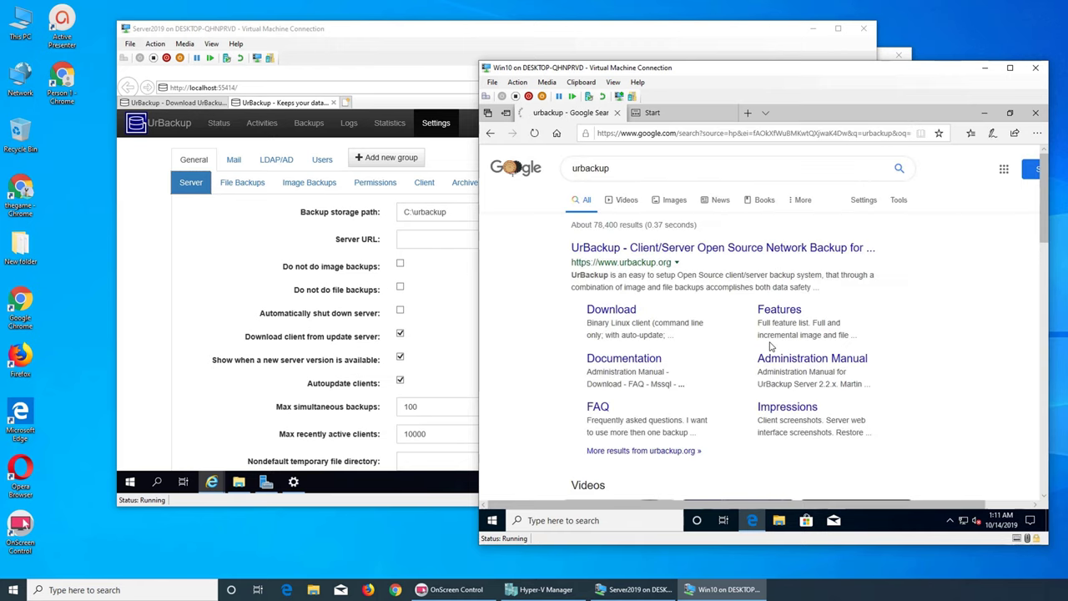
# - Open urbackup.org's Download page at the Windows client 2.4.8 installers
pyautogui.click(617, 309)
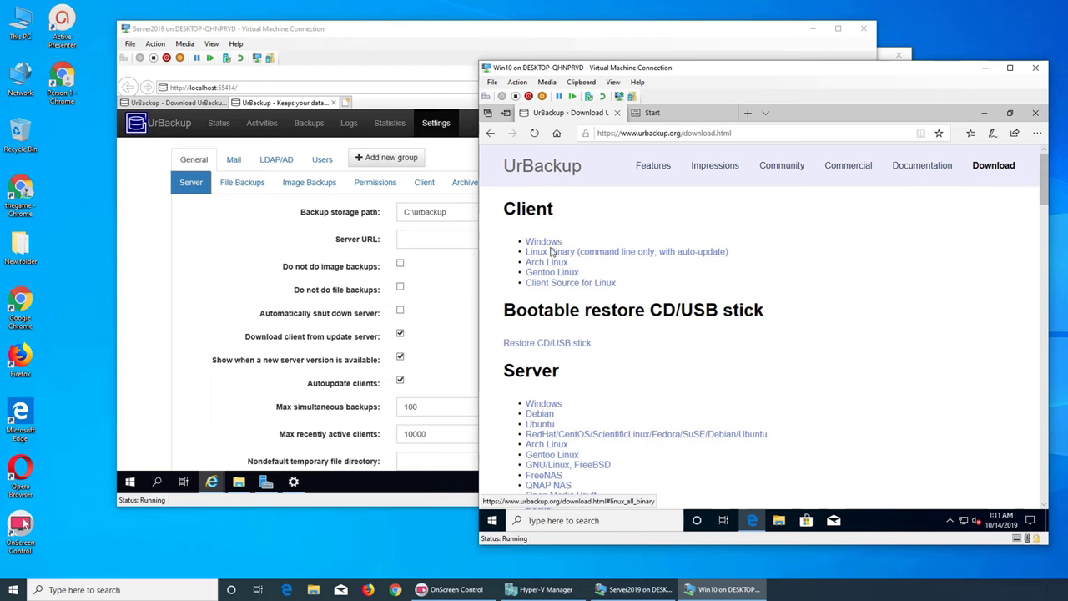
pyautogui.click(543, 243)
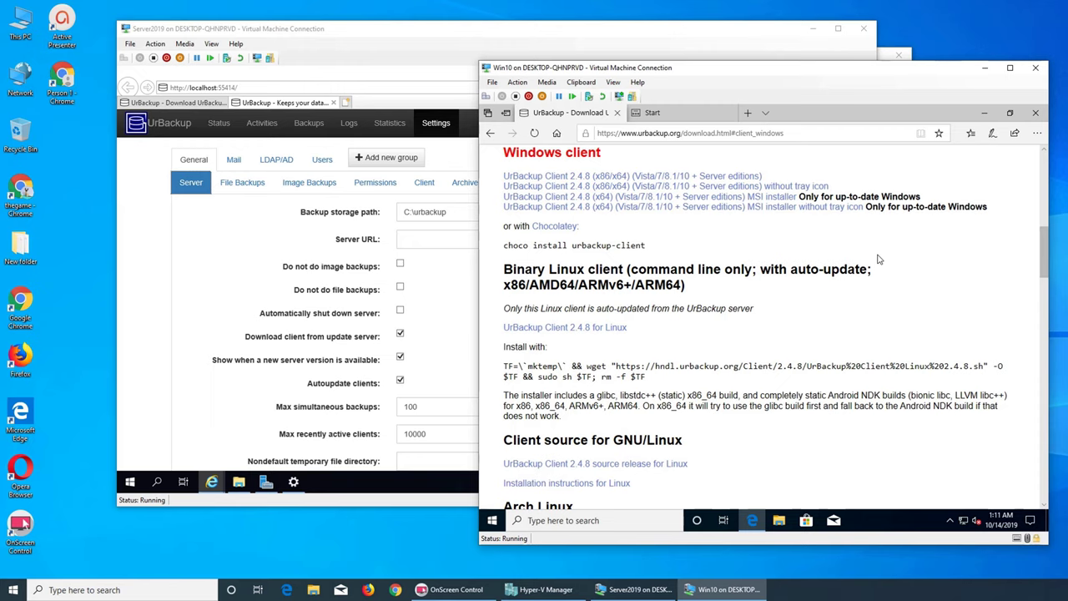
pyautogui.scroll(-3, 878, 259)
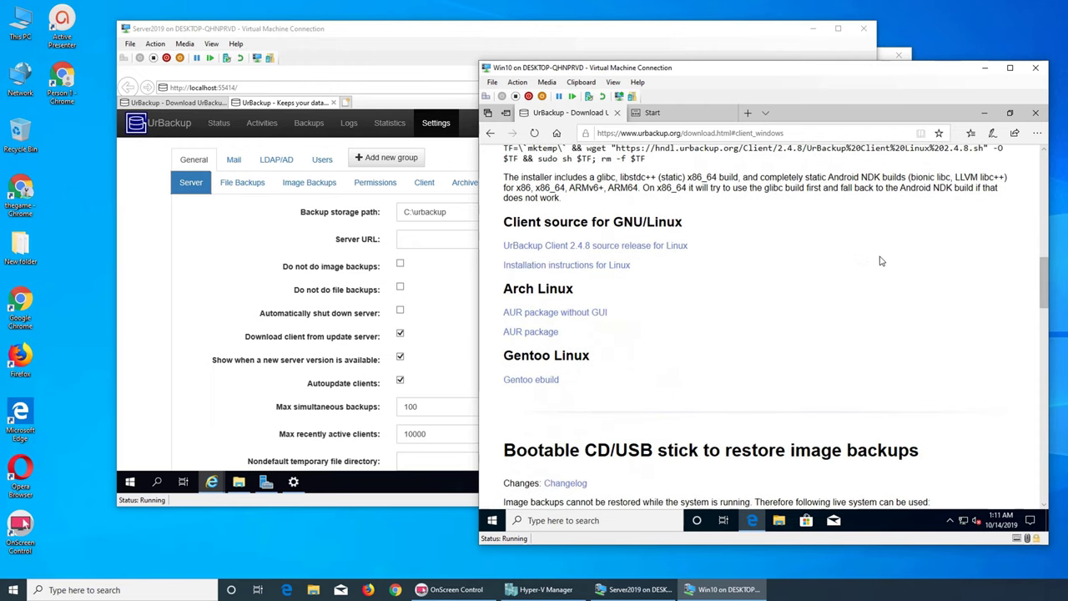
pyautogui.scroll(6, 880, 261)
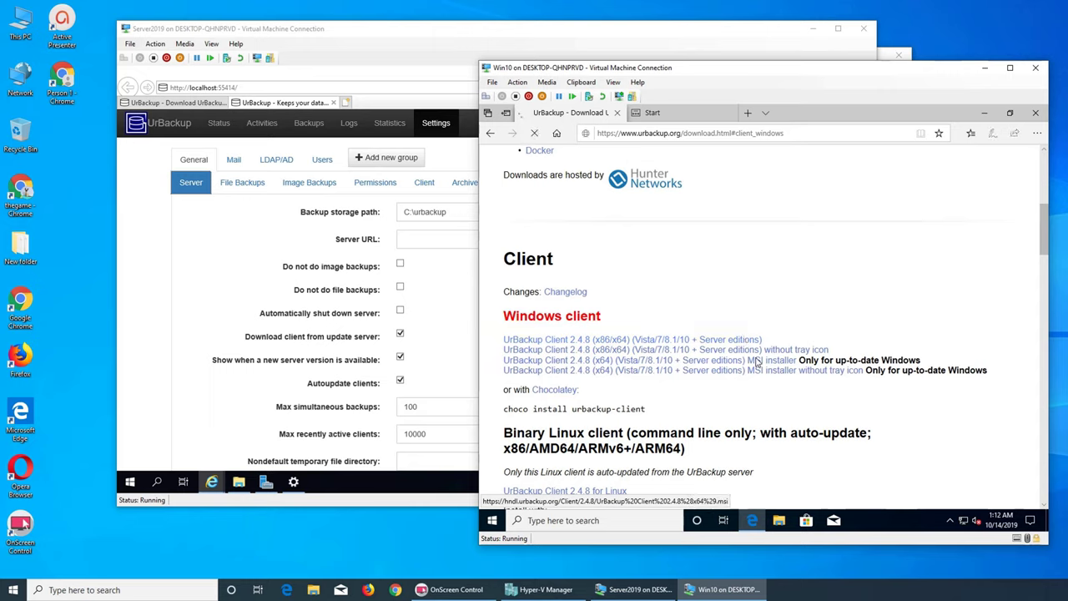
# - Download and run the x64 MSI client installer with the default install folder
pyautogui.click(756, 361)
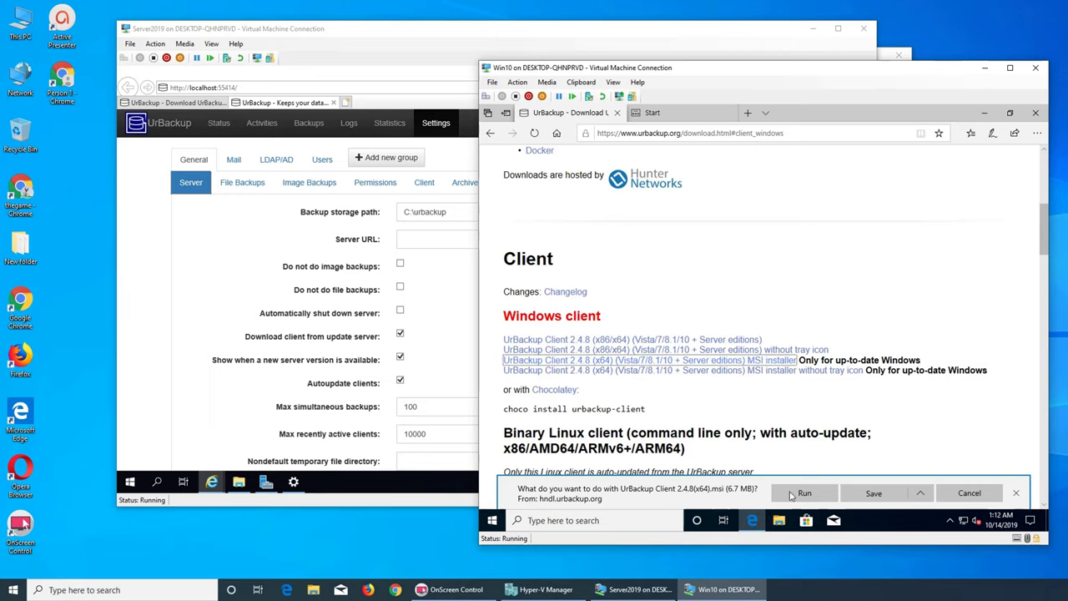
pyautogui.click(805, 493)
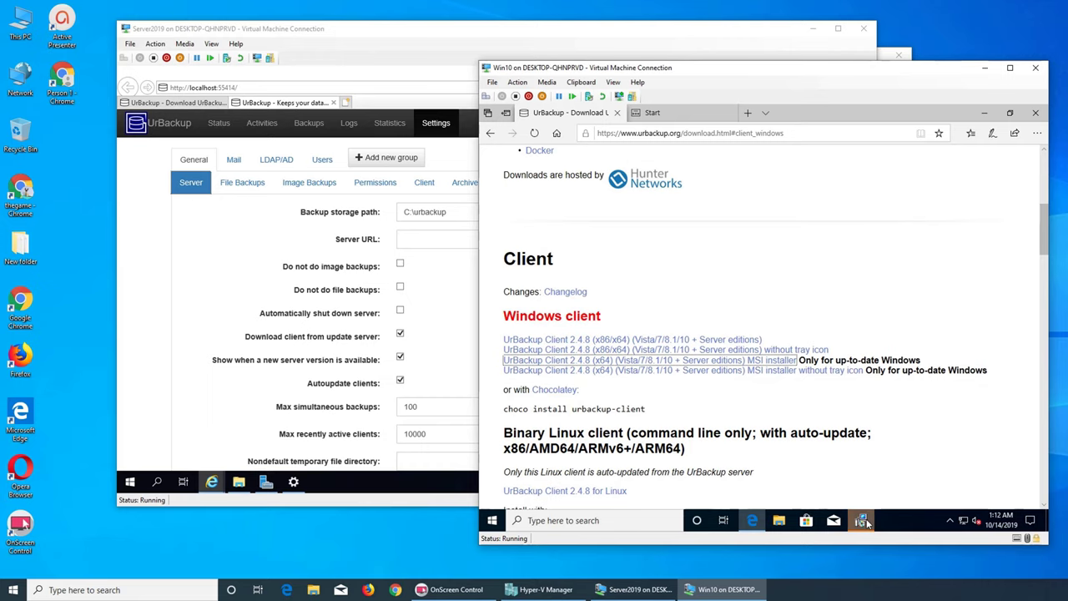
pyautogui.click(821, 399)
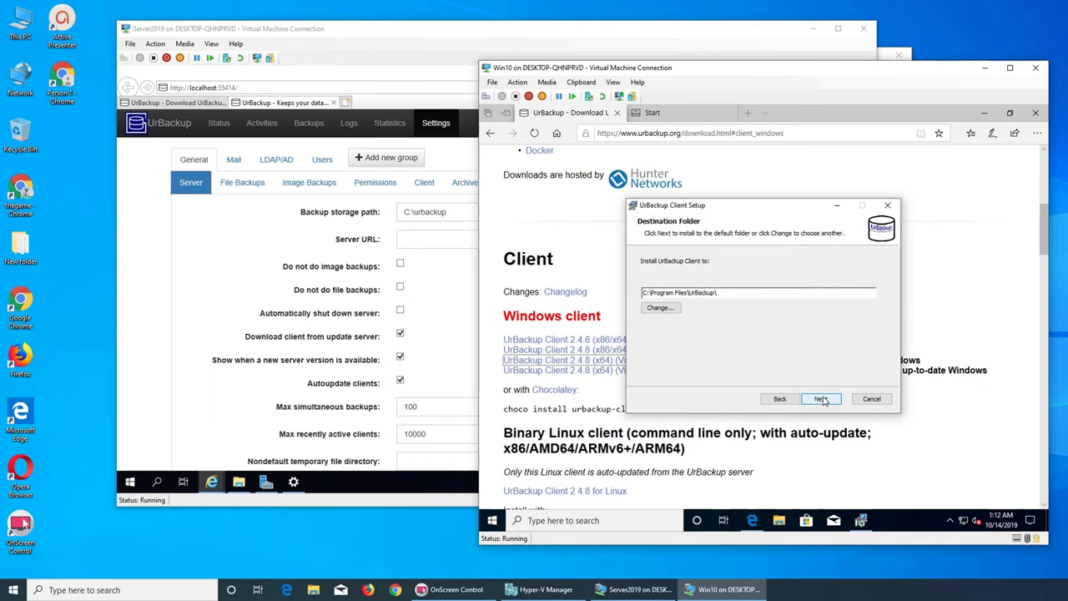
pyautogui.click(821, 399)
pyautogui.click(821, 398)
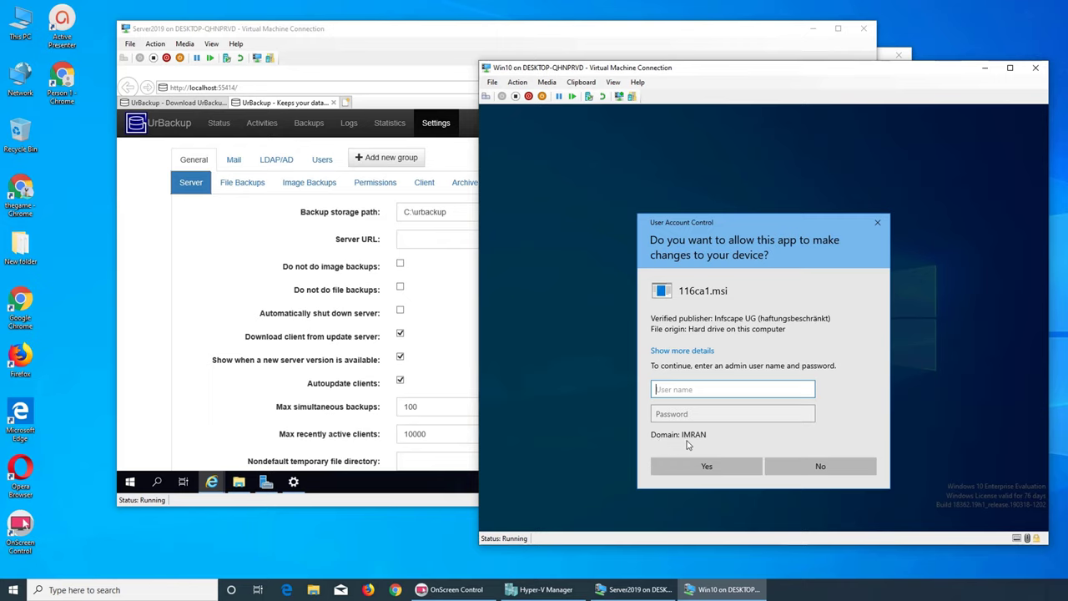
# - Authorize the install with administrator credentials, finish setup, and minimize Edge
pyautogui.write('ministrator')
pyautogui.press('Tab')
pyautogui.press('BackSpace')
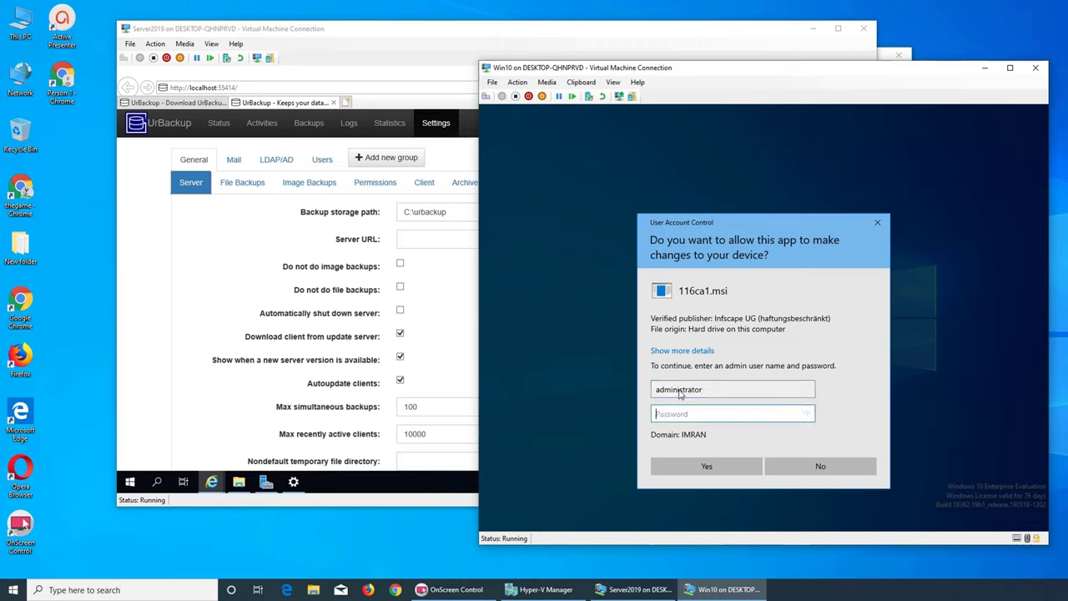
pyautogui.write('•••••••••')
pyautogui.press('Return')
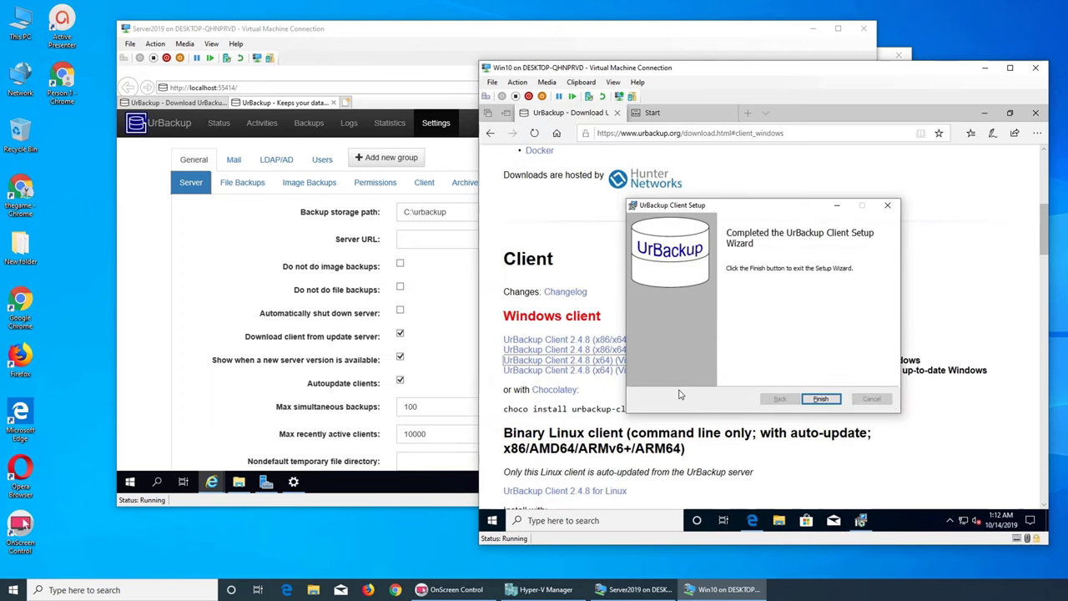
pyautogui.click(820, 399)
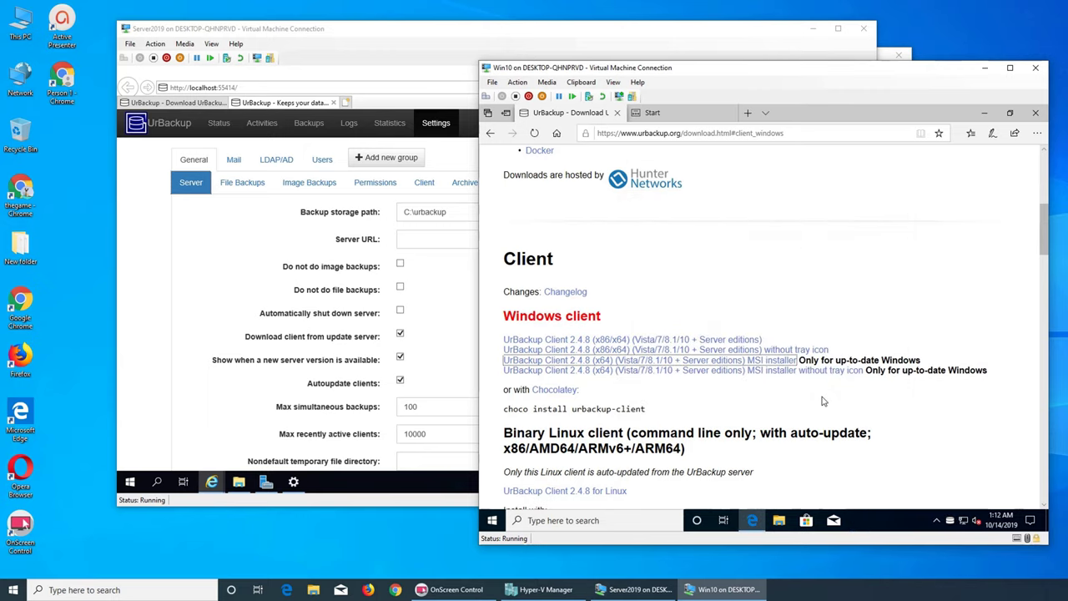
pyautogui.click(983, 114)
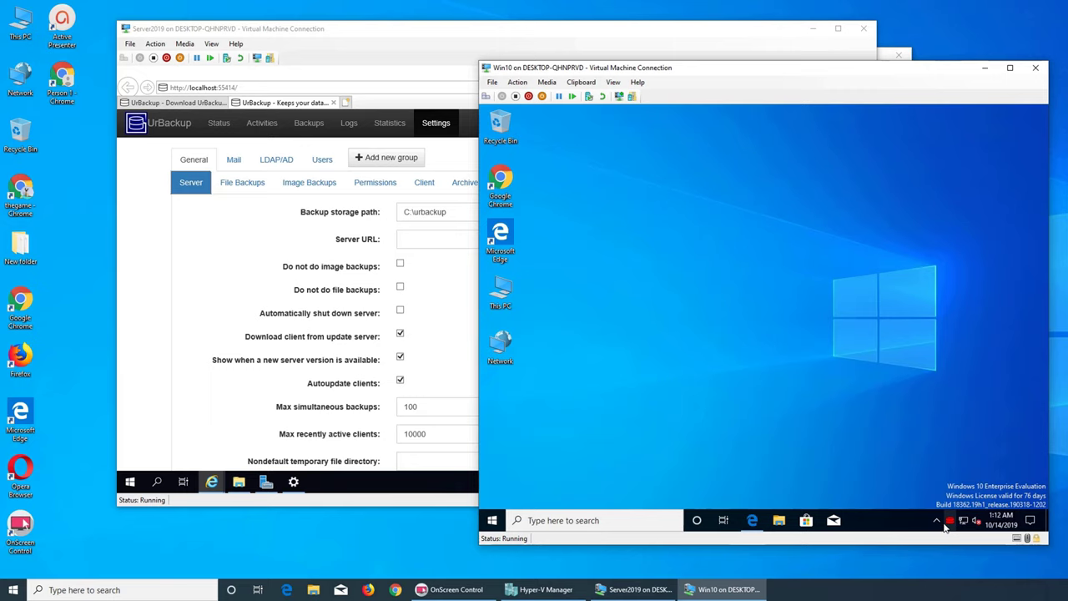
# - Open the tray client's Configure components as administrator, inspect WMI Writer, then cancel
pyautogui.click(752, 519)
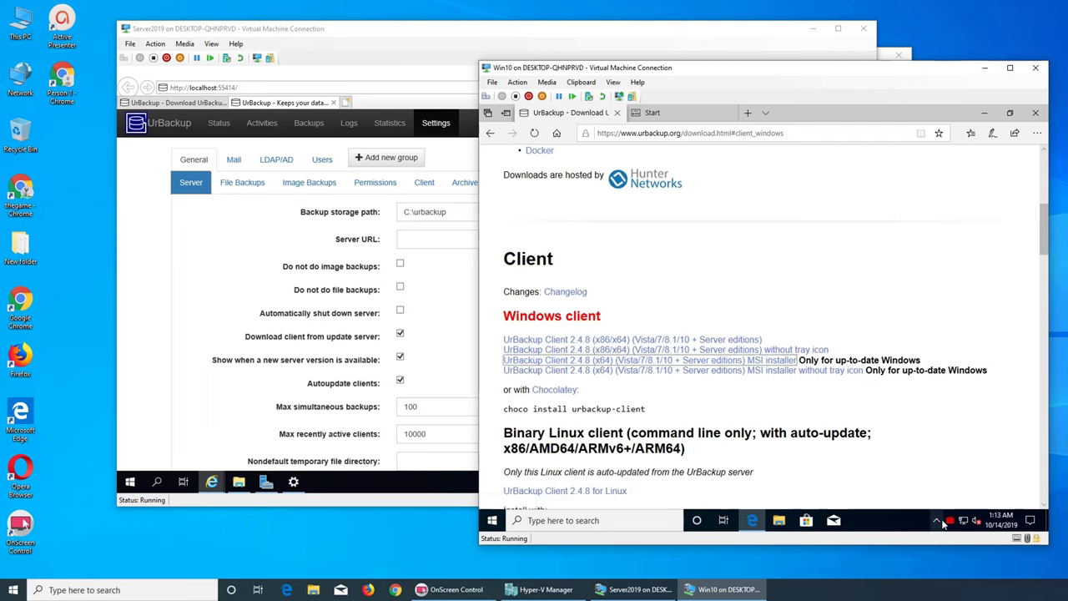
pyautogui.rightClick(949, 523)
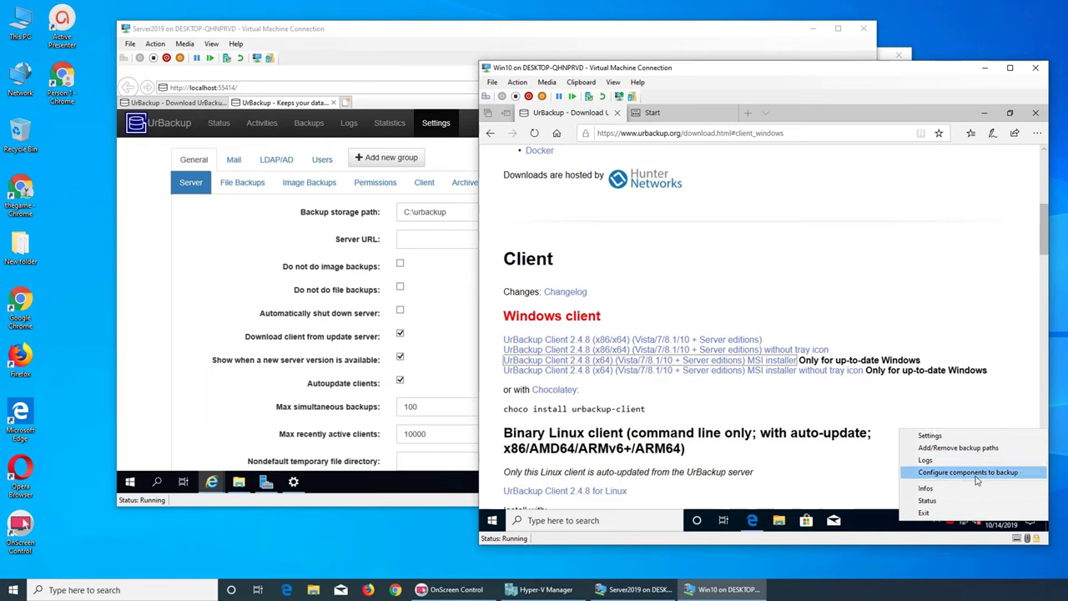
pyautogui.click(976, 474)
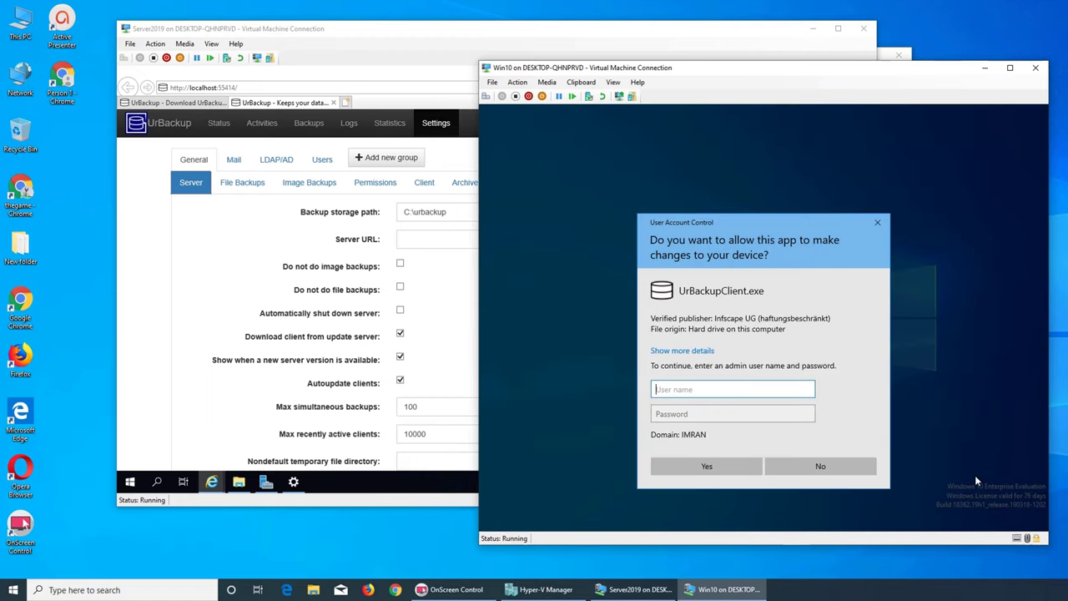
pyautogui.write('administrator')
pyautogui.press('Tab')
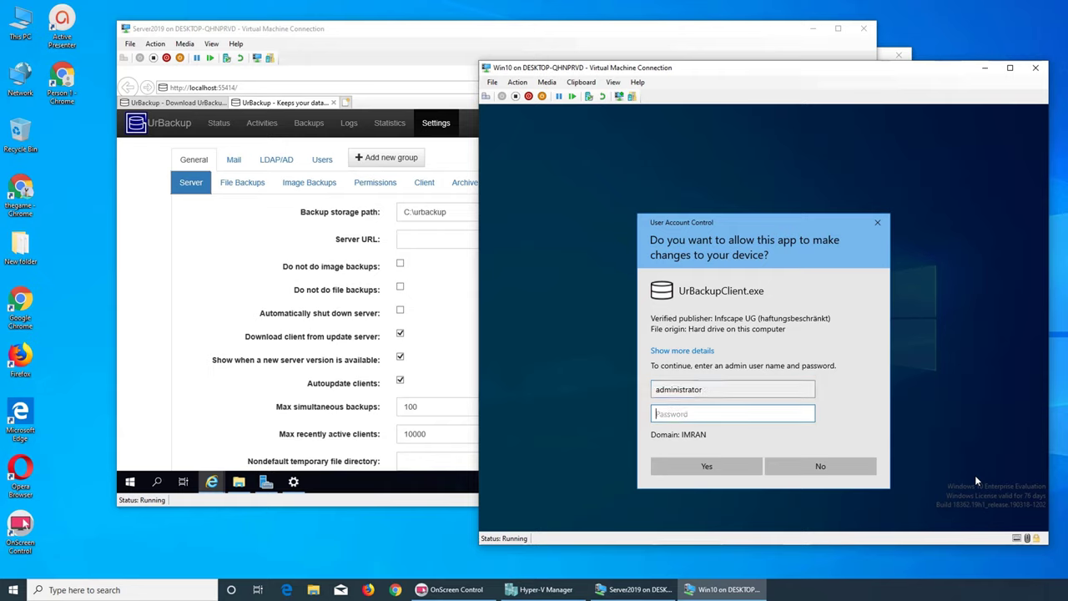
pyautogui.write('•••••••')
pyautogui.press('Return')
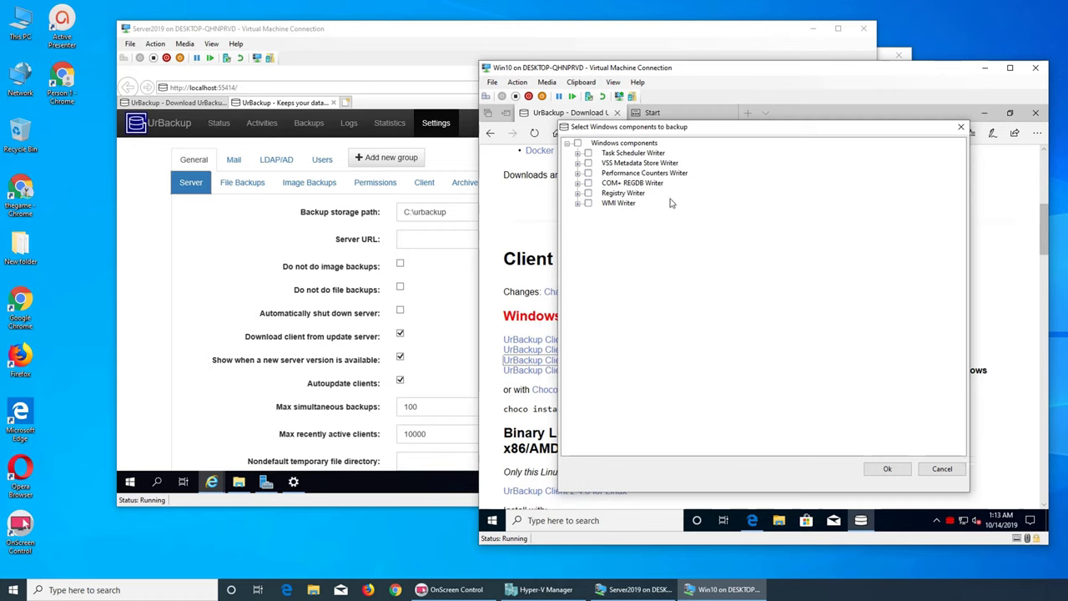
pyautogui.click(578, 204)
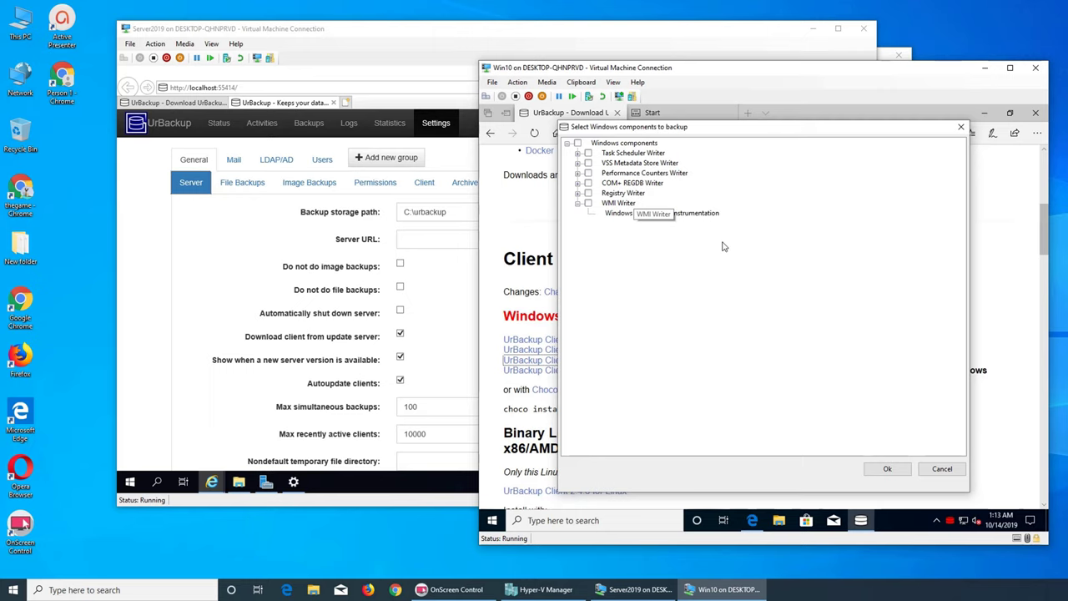
pyautogui.click(577, 204)
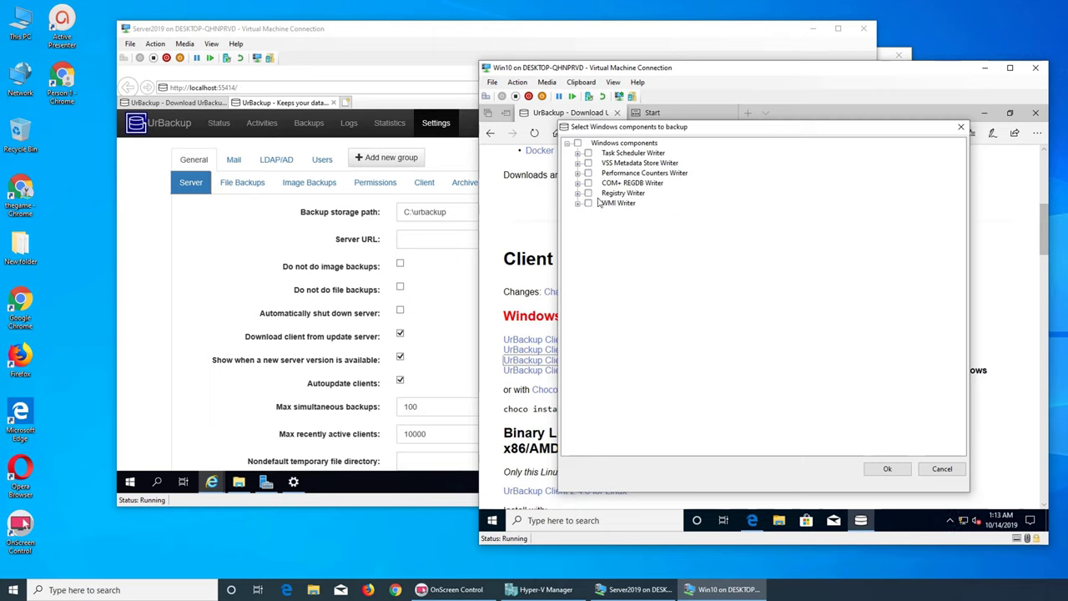
pyautogui.click(942, 468)
# - View the client's version Infos, close it, and open the client Status window
pyautogui.click(949, 519)
pyautogui.rightClick(936, 497)
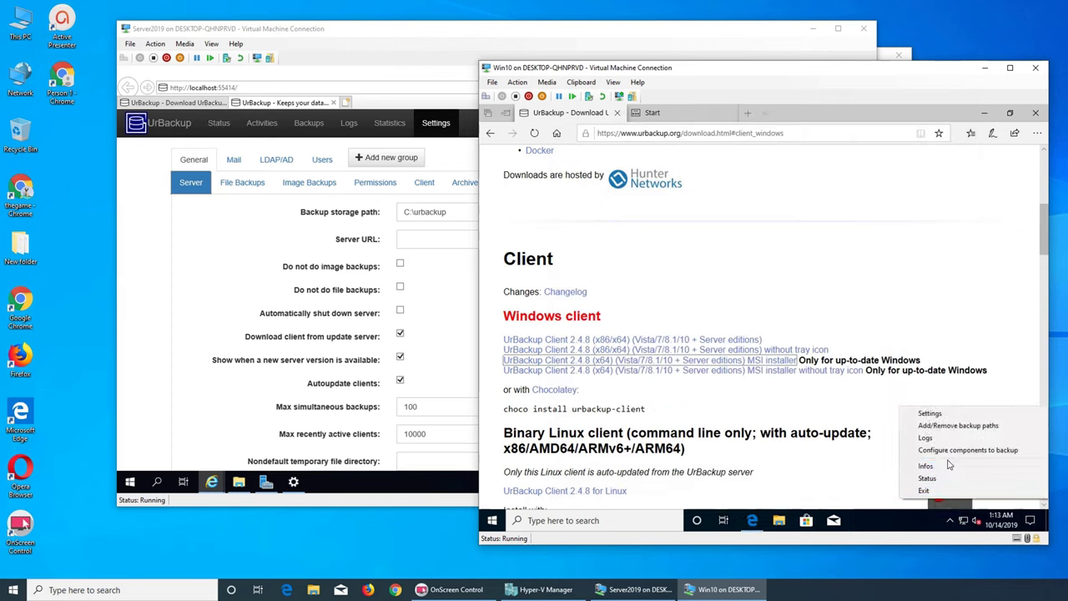
pyautogui.click(948, 467)
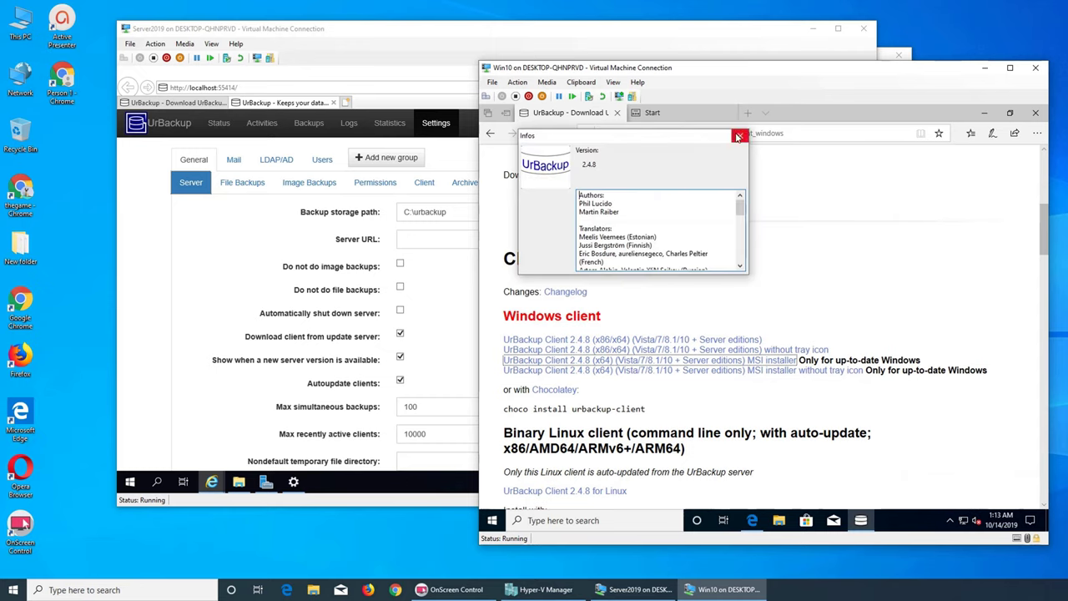
pyautogui.click(739, 135)
pyautogui.click(951, 523)
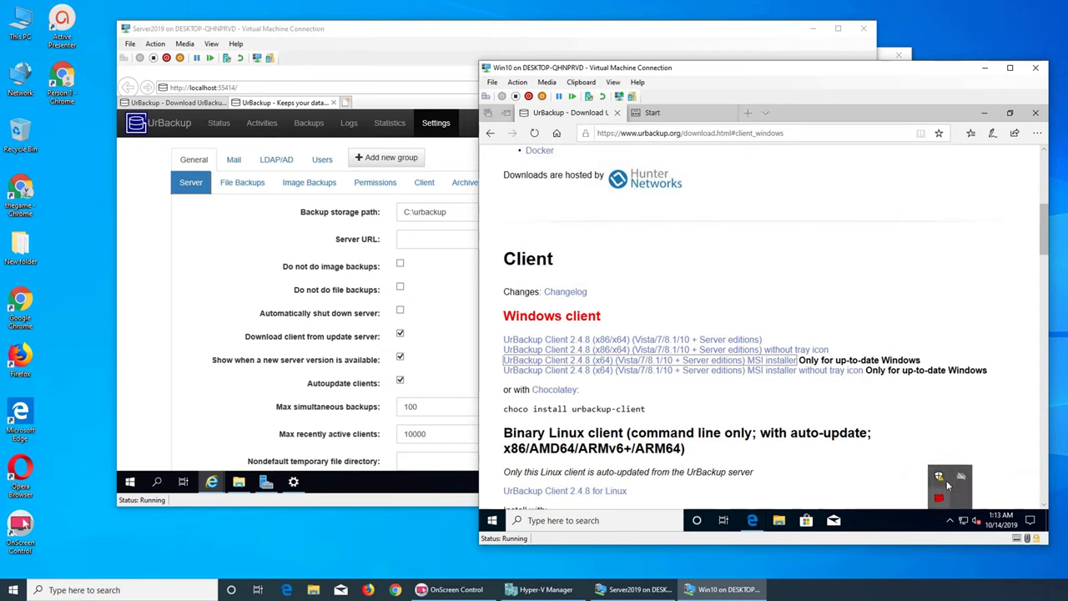
pyautogui.doubleClick(939, 498)
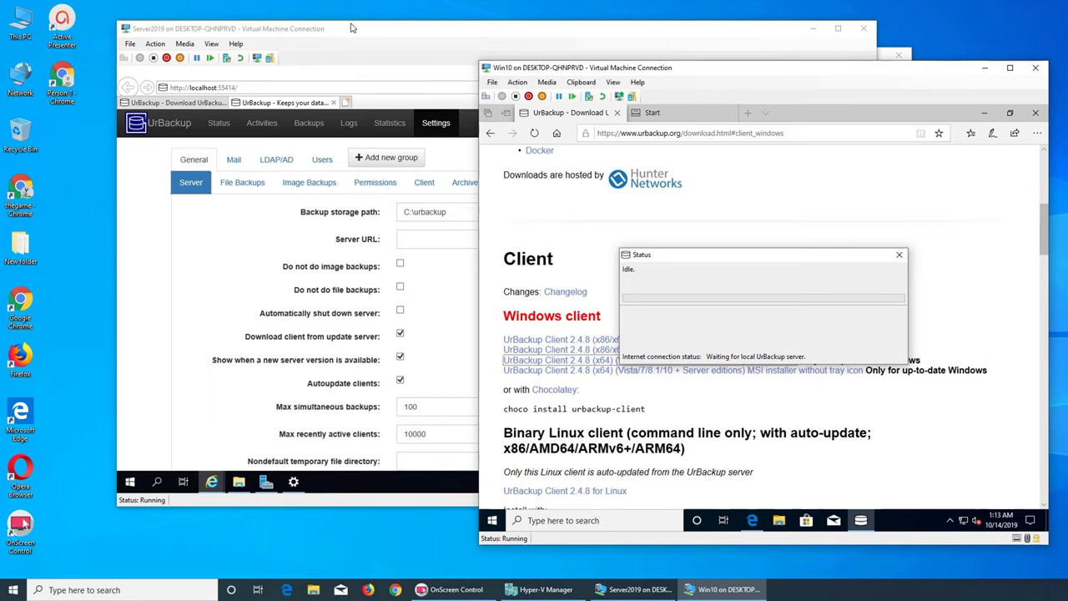
# - Move the server window top-left, offset the Win10 window, and show server Settings
pyautogui.moveTo(350, 28); pyautogui.dragTo(240, 15)
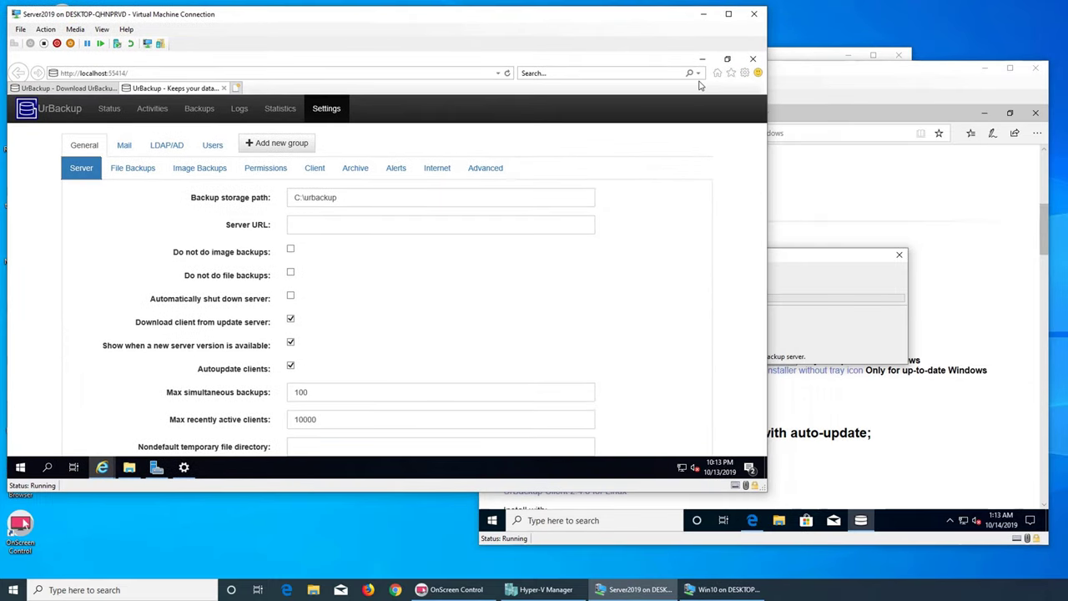
pyautogui.click(786, 71)
pyautogui.moveTo(786, 71); pyautogui.dragTo(799, 105)
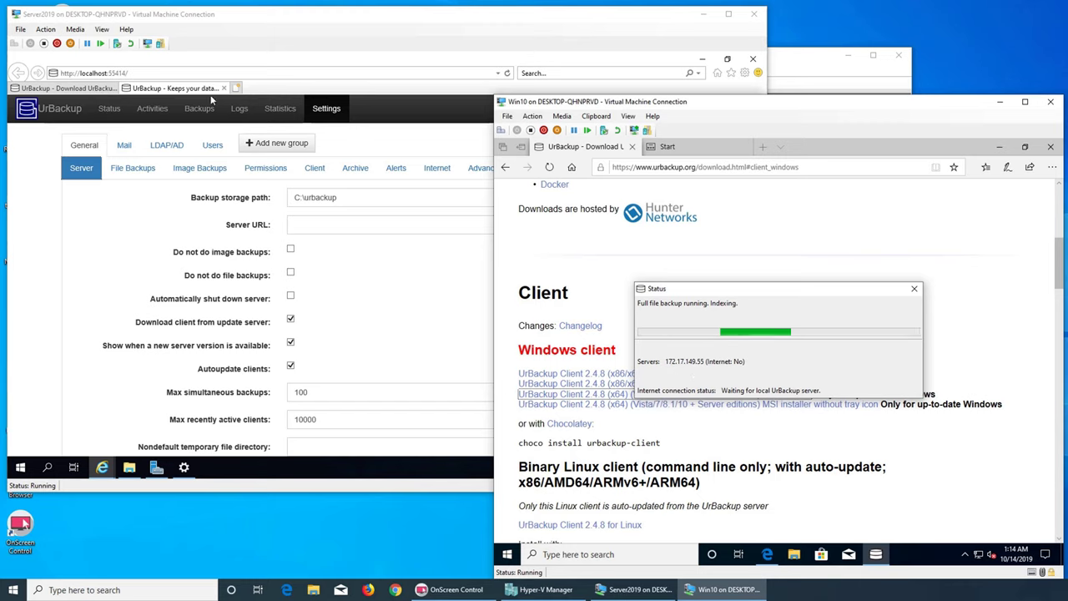
pyautogui.click(281, 109)
pyautogui.click(326, 109)
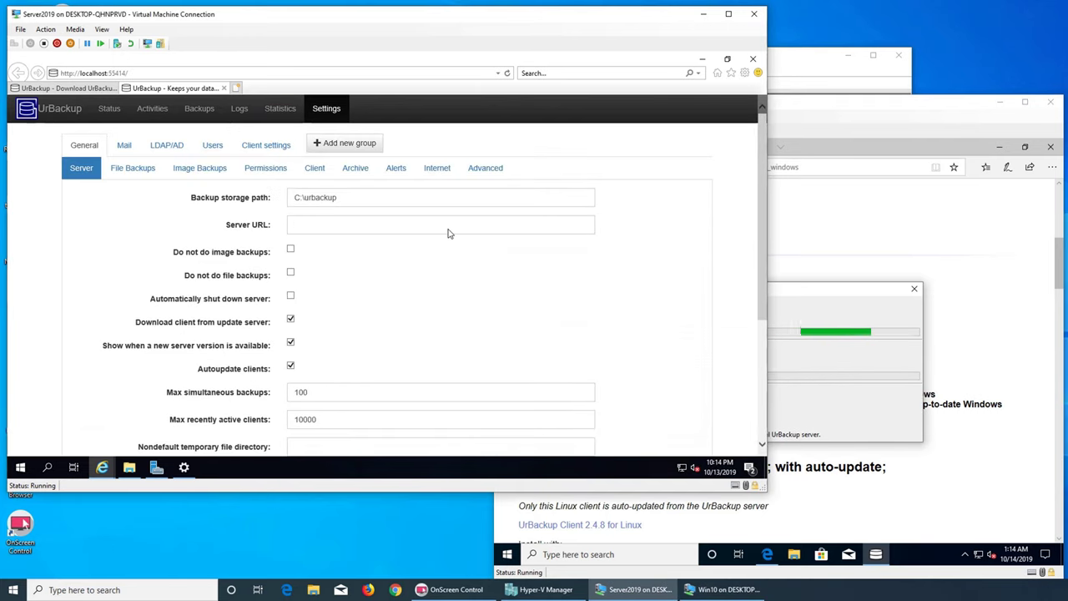
# - Review File Backups intervals and Win10's client settings, then show the Backups list
pyautogui.click(134, 167)
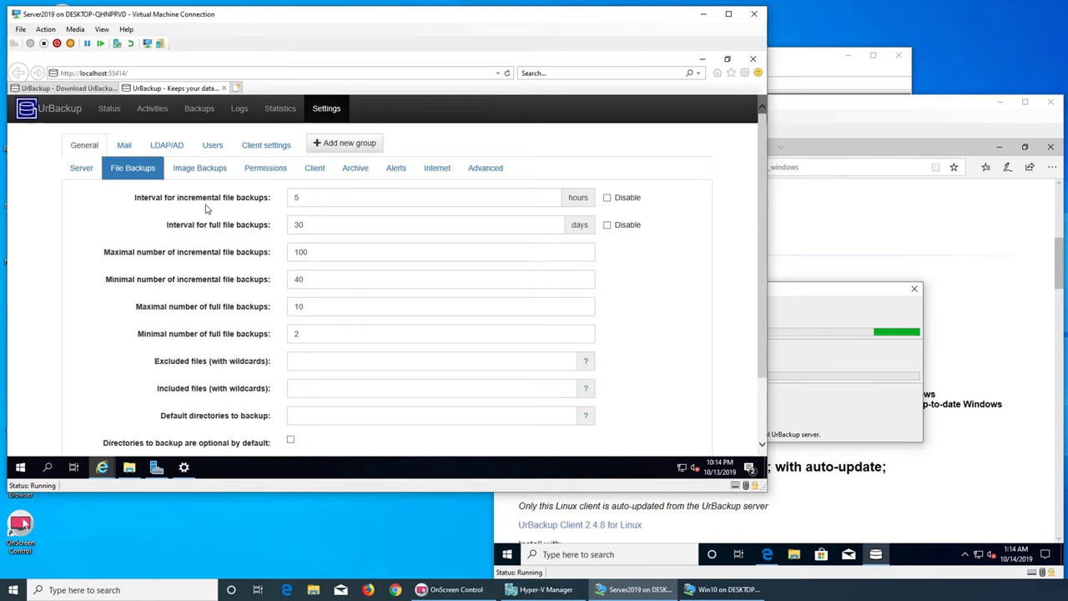
pyautogui.click(260, 150)
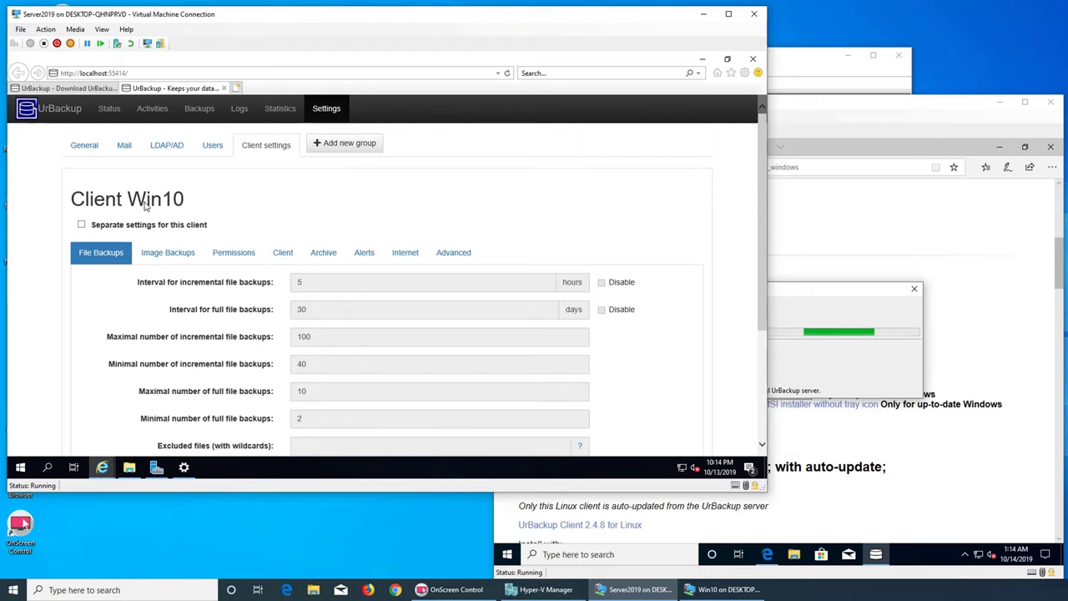
pyautogui.scroll(-3, 204, 212)
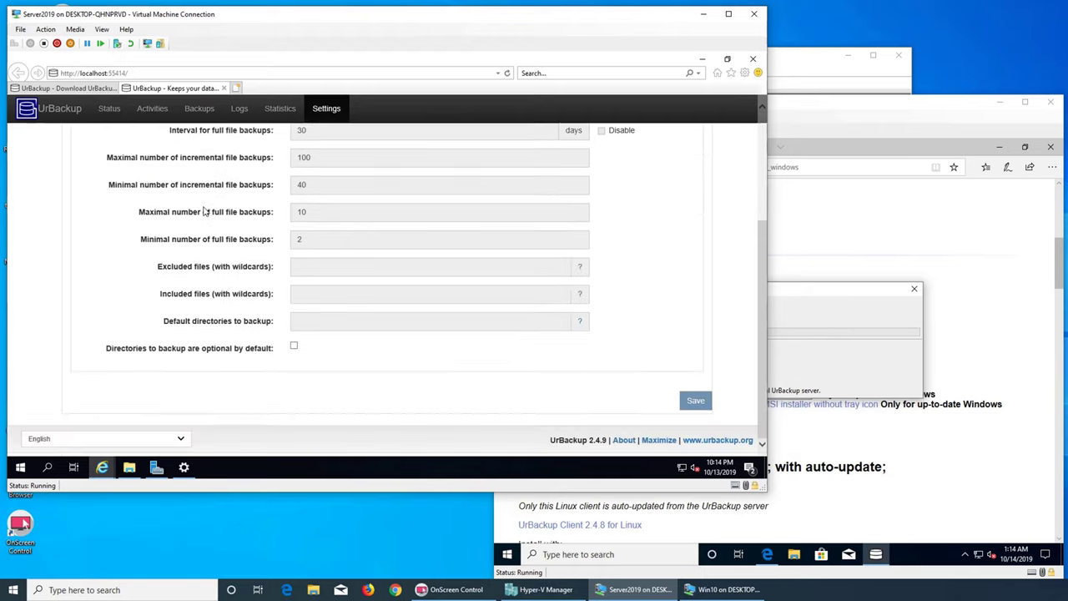
pyautogui.scroll(3, 205, 212)
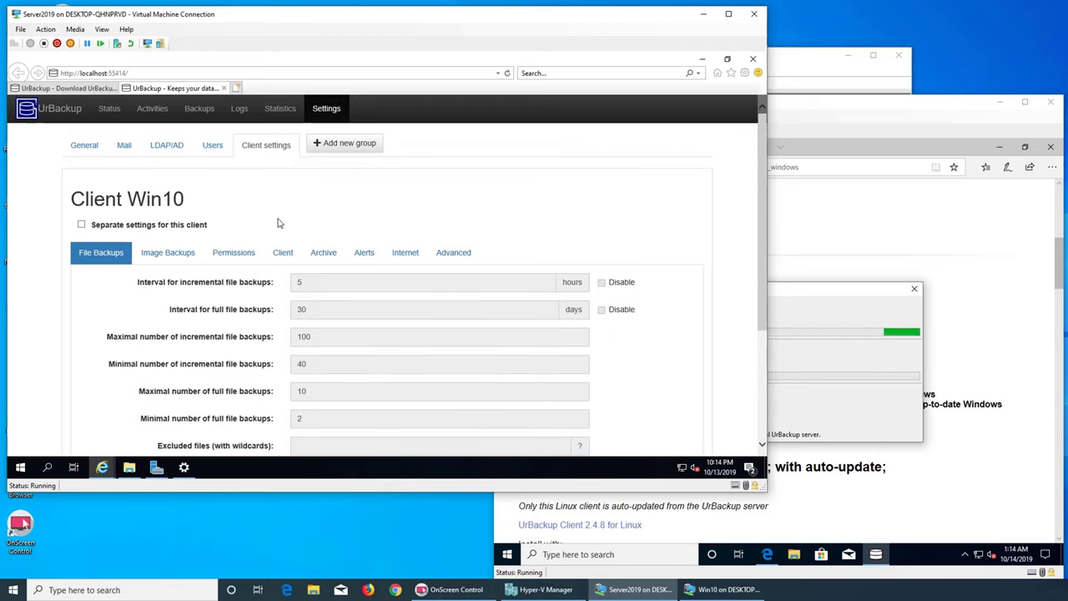
pyautogui.click(90, 148)
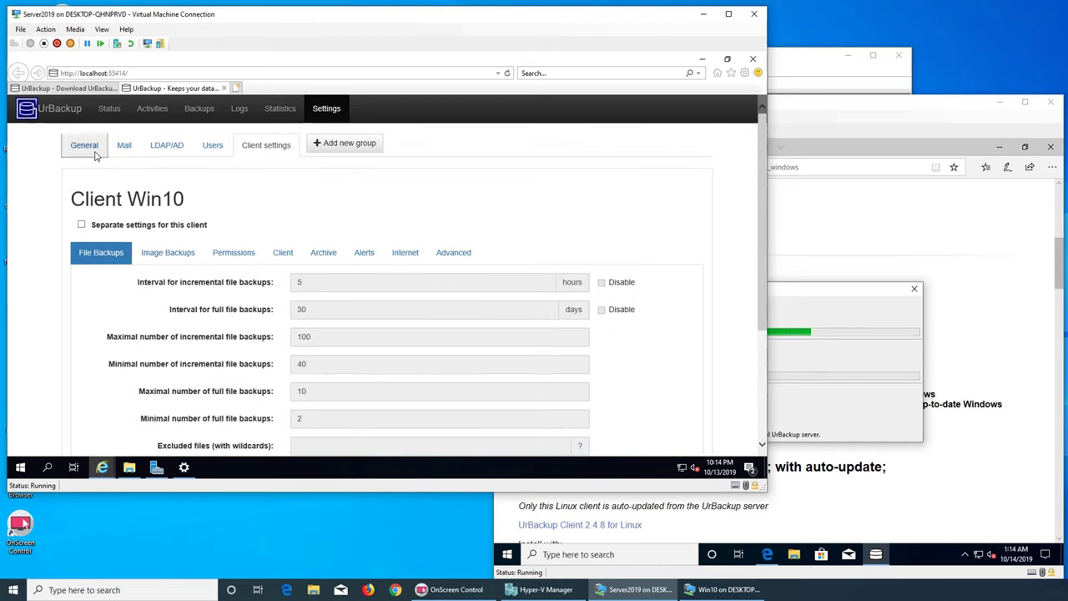
pyautogui.click(198, 110)
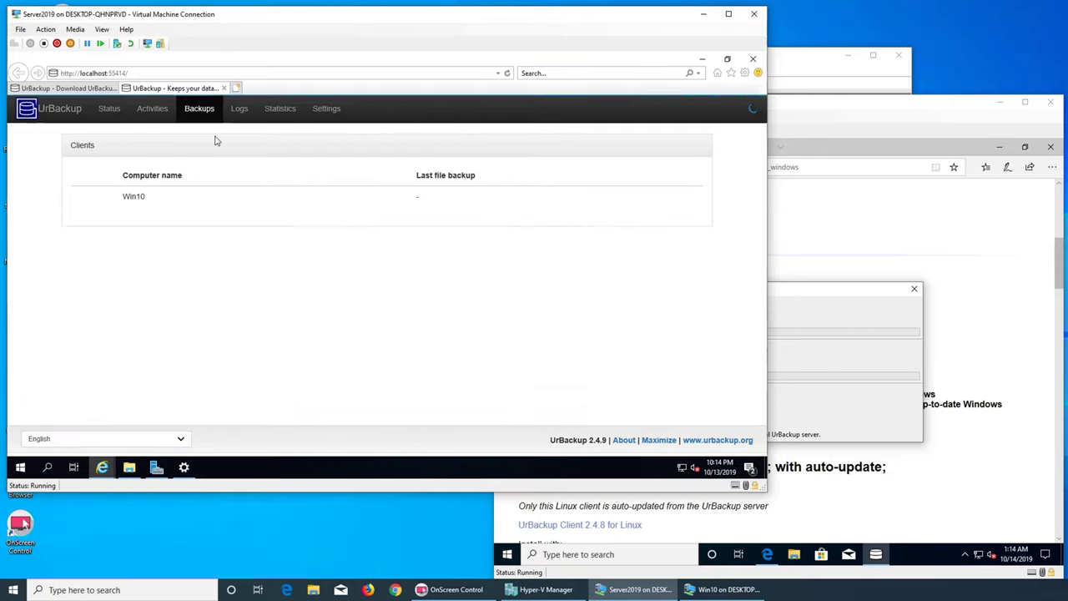
# - Check Win10's backups, Logs and Statistics, then watch its C: image backup in Activities
pyautogui.click(134, 200)
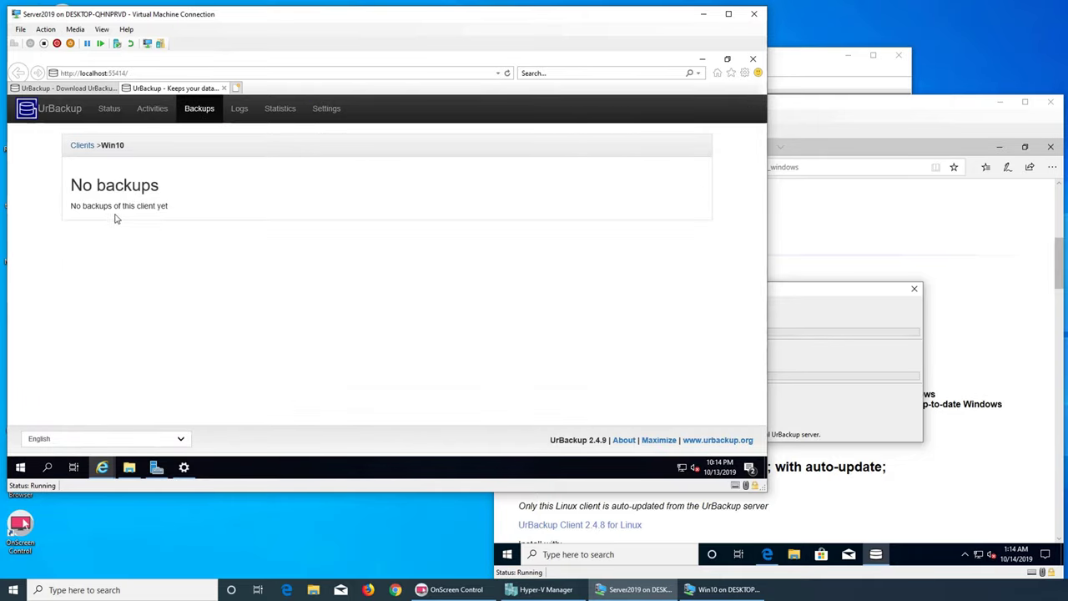
pyautogui.click(83, 147)
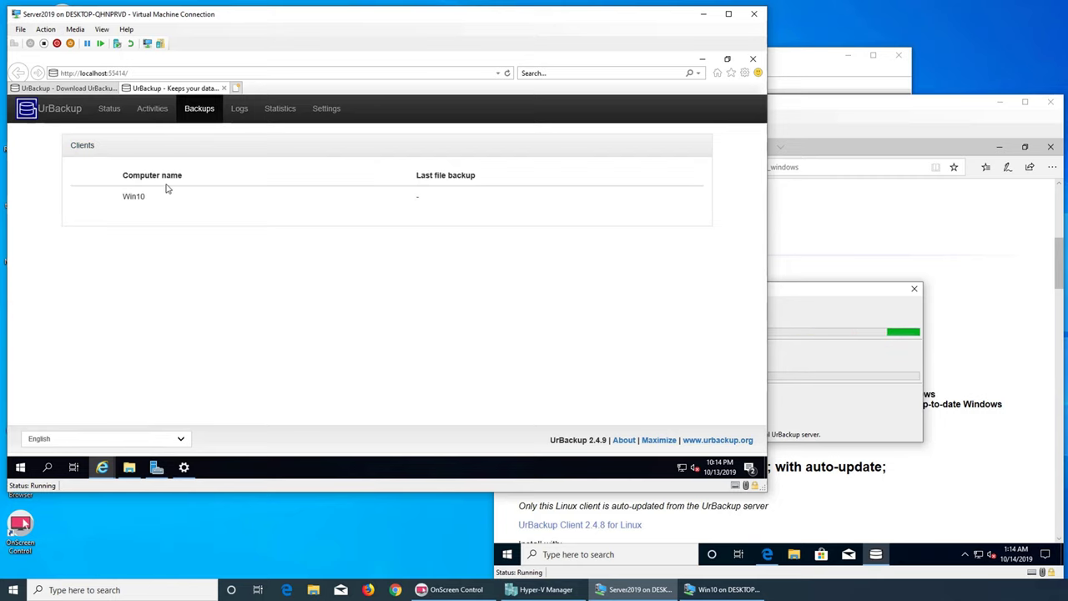
pyautogui.click(239, 110)
pyautogui.click(279, 108)
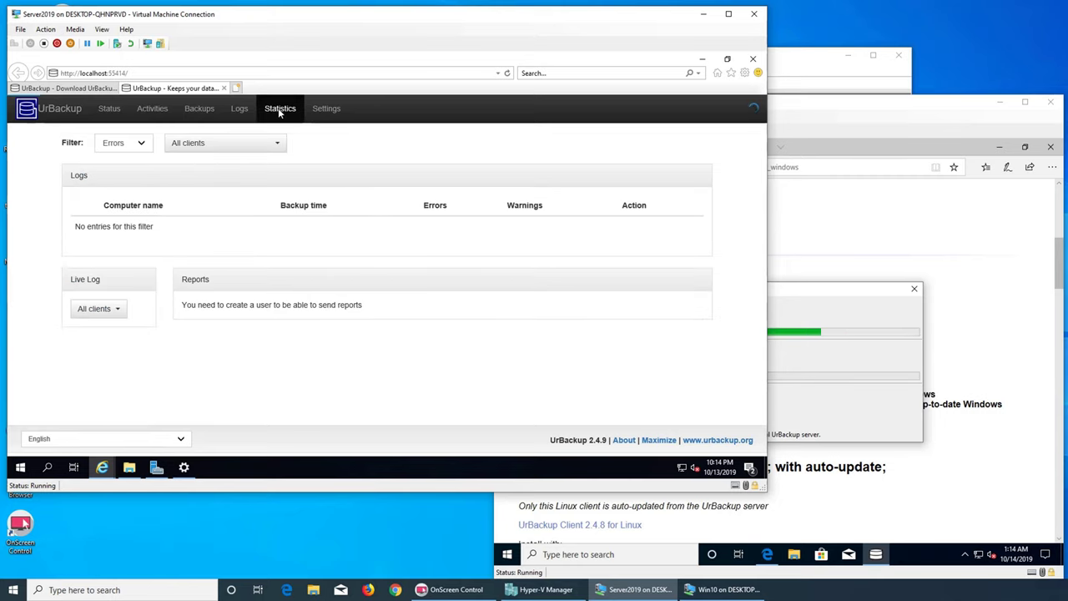
pyautogui.click(138, 112)
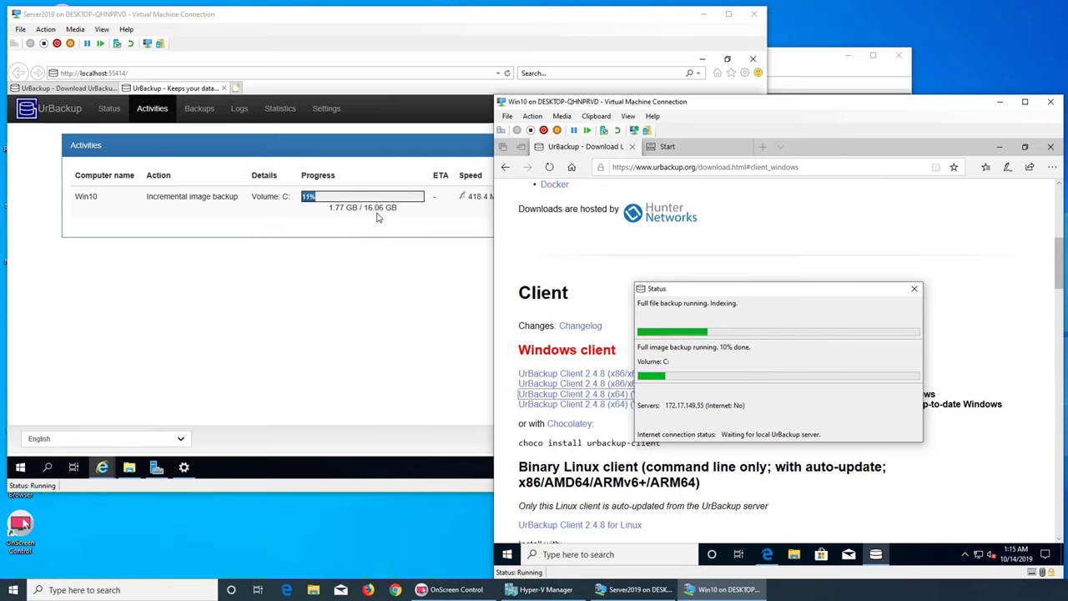
# - Read Win10's live backup log, close it, and show the Status table
pyautogui.click(377, 288)
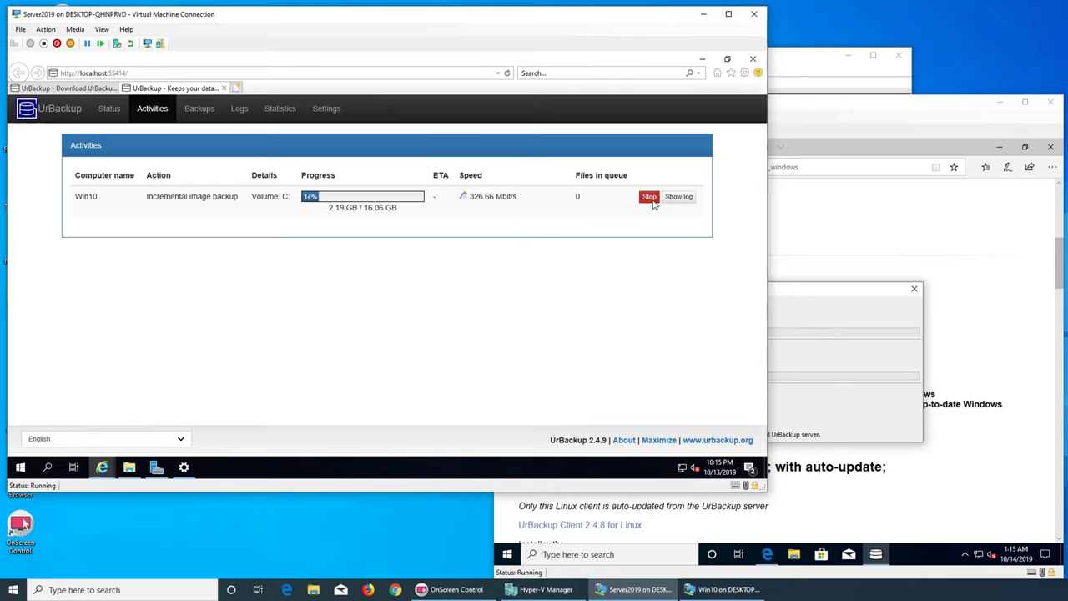
pyautogui.click(680, 198)
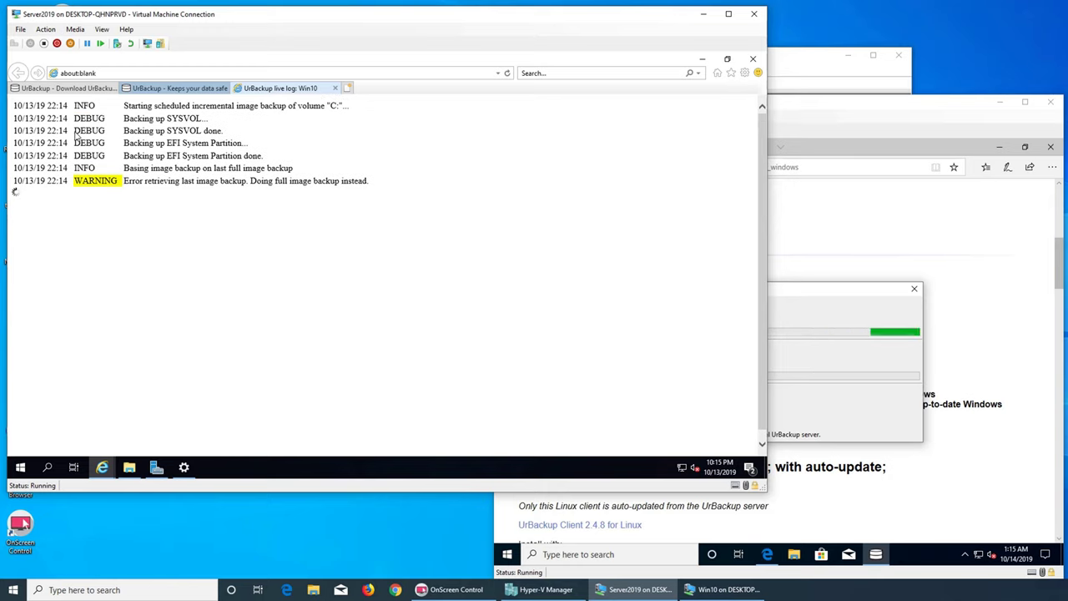
pyautogui.click(335, 88)
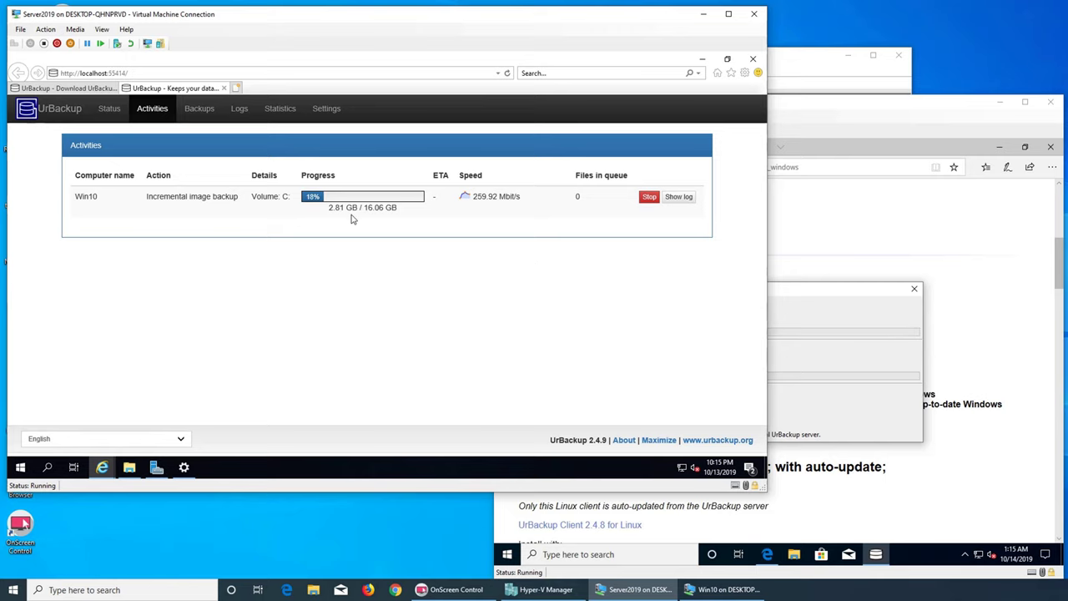
pyautogui.click(105, 107)
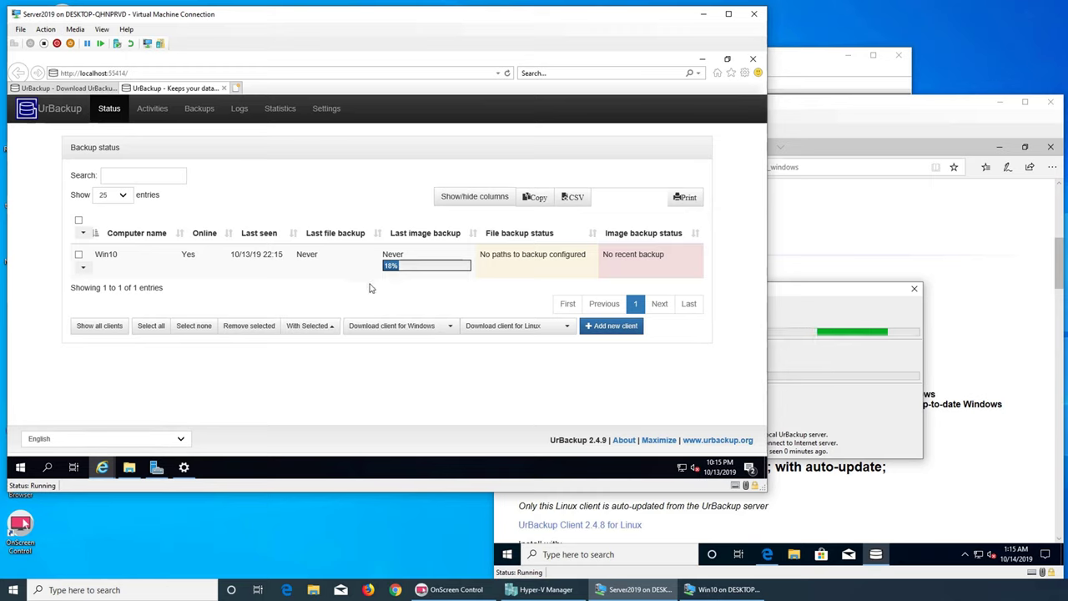
# - Bring the server's Status page, with Win10's image backup at 18%, in front of Win10
pyautogui.click(827, 314)
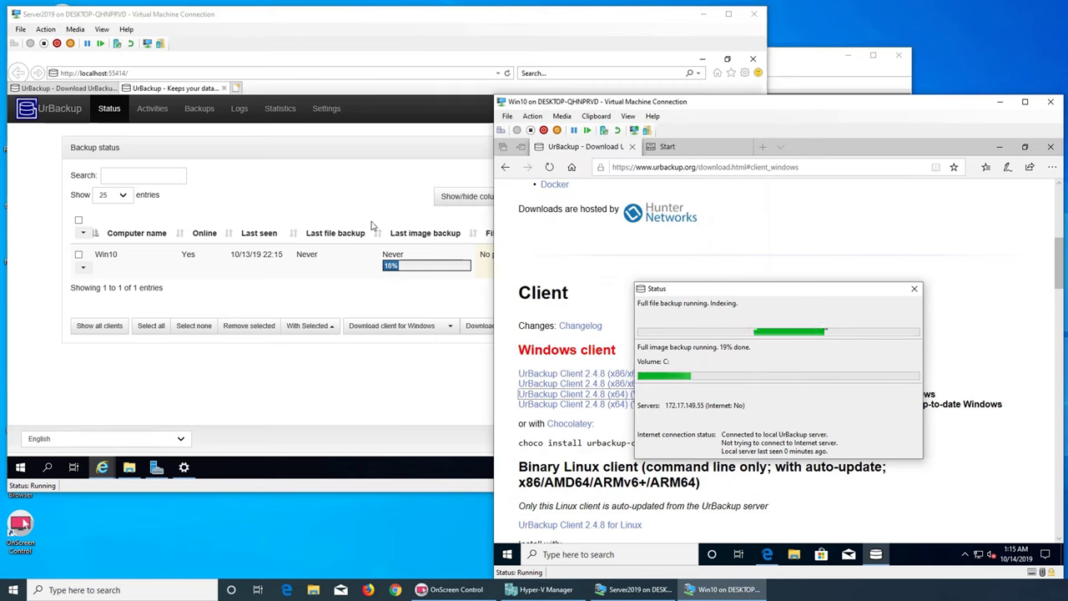
pyautogui.click(298, 209)
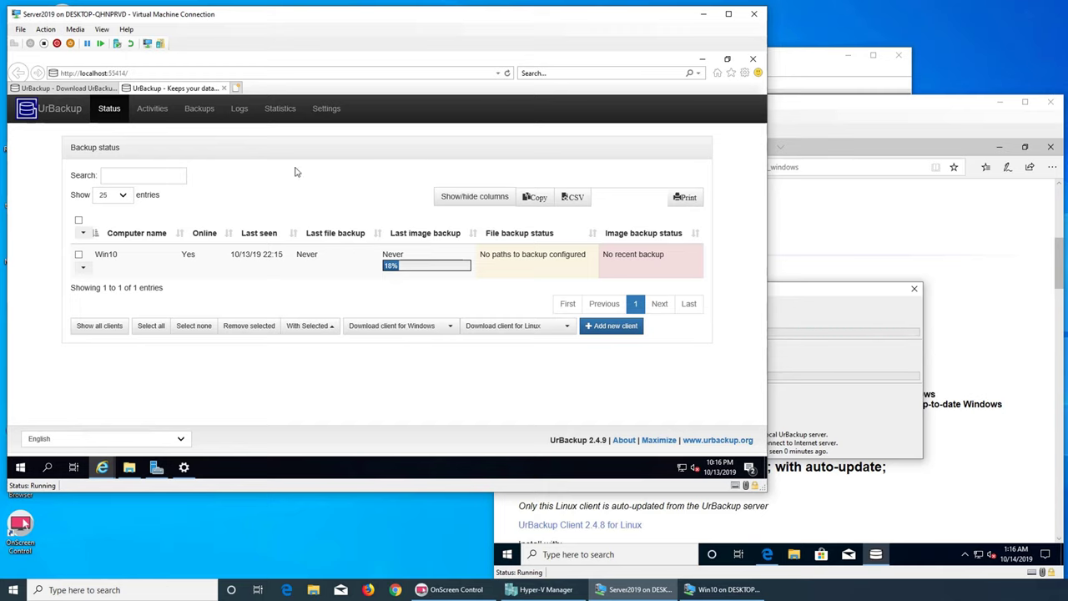
# - Cycle through Statistics, Settings, Logs, Backups, Activities and Status, then return to Win10's status window
pyautogui.click(279, 117)
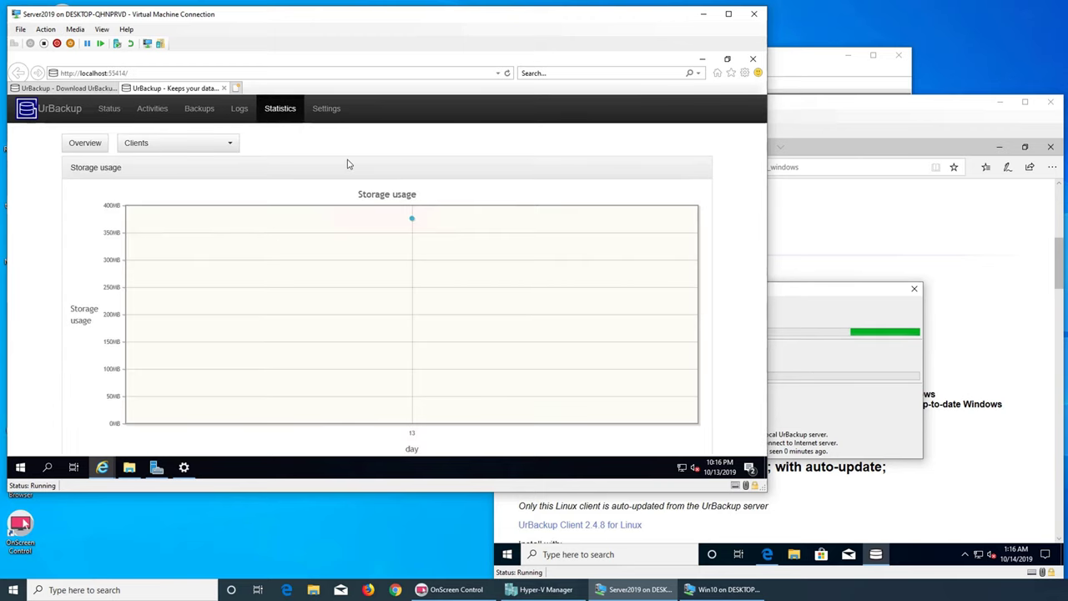
pyautogui.click(326, 110)
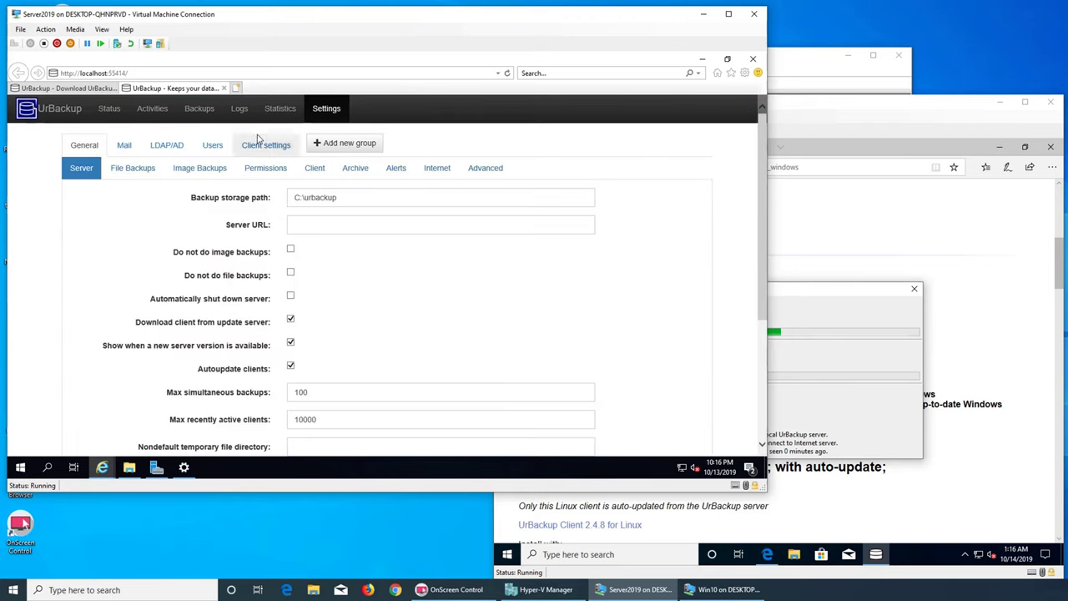
pyautogui.click(239, 110)
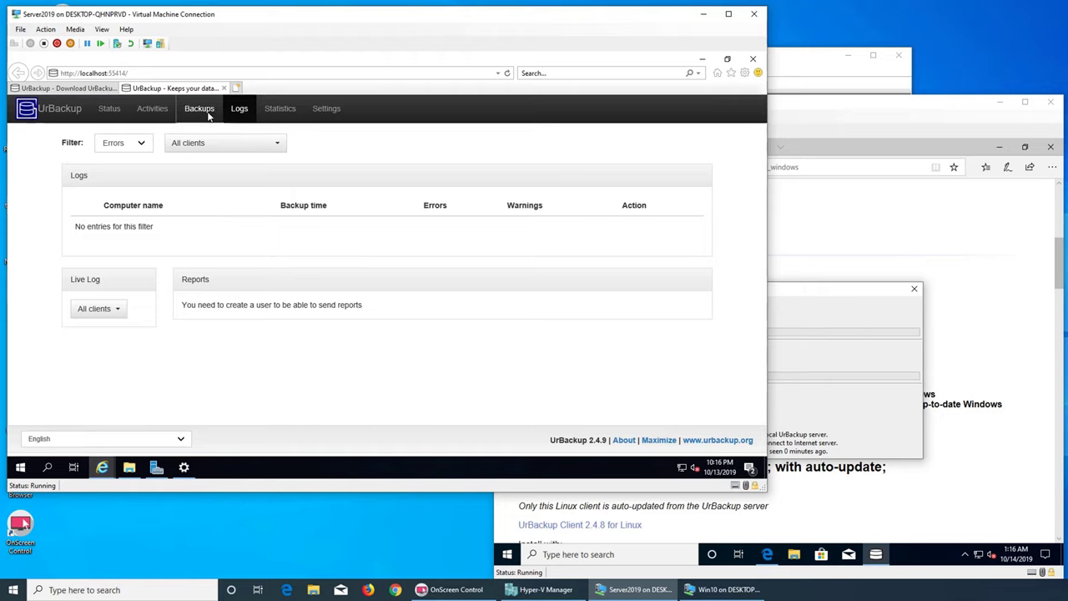
pyautogui.click(209, 117)
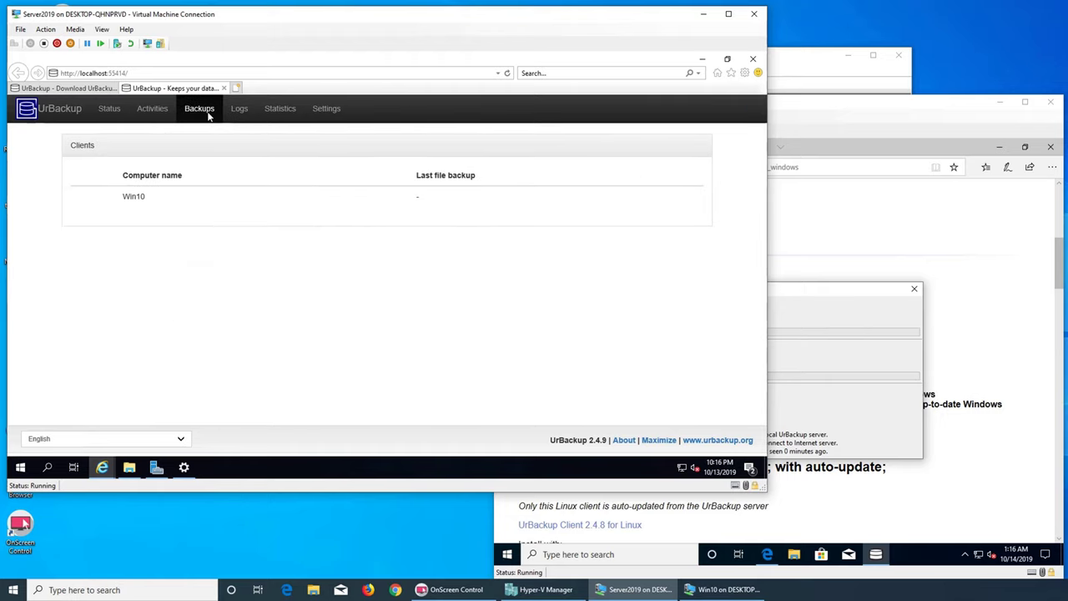
pyautogui.click(153, 115)
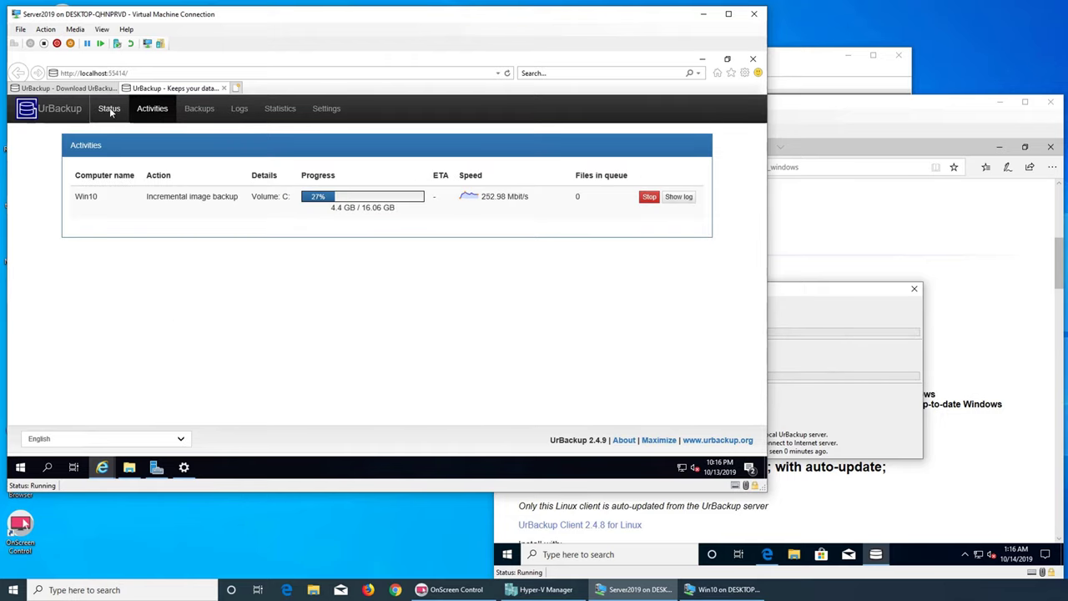
pyautogui.click(109, 110)
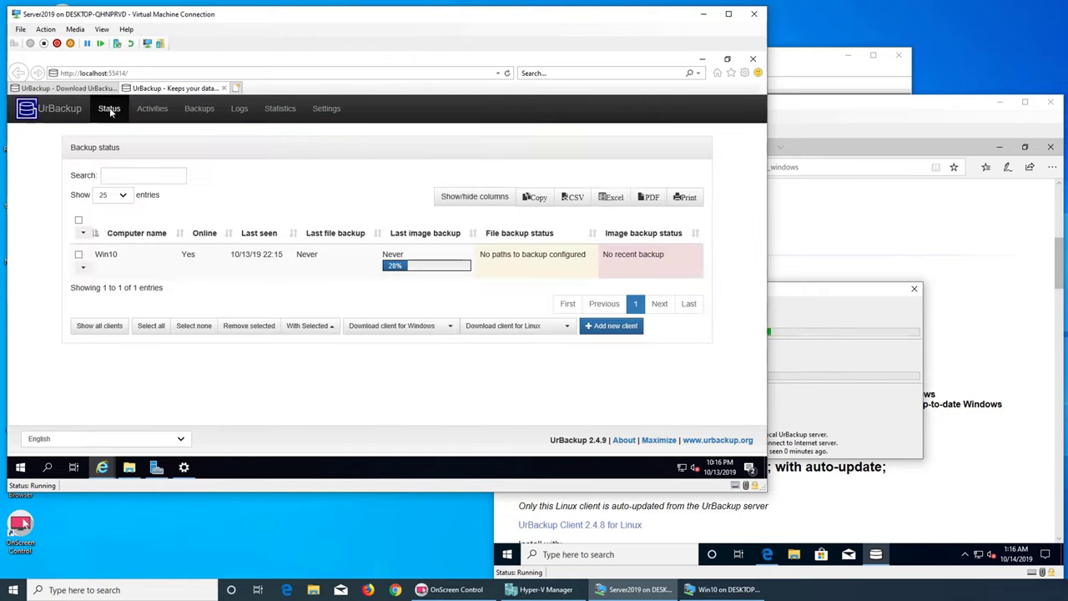
pyautogui.click(826, 420)
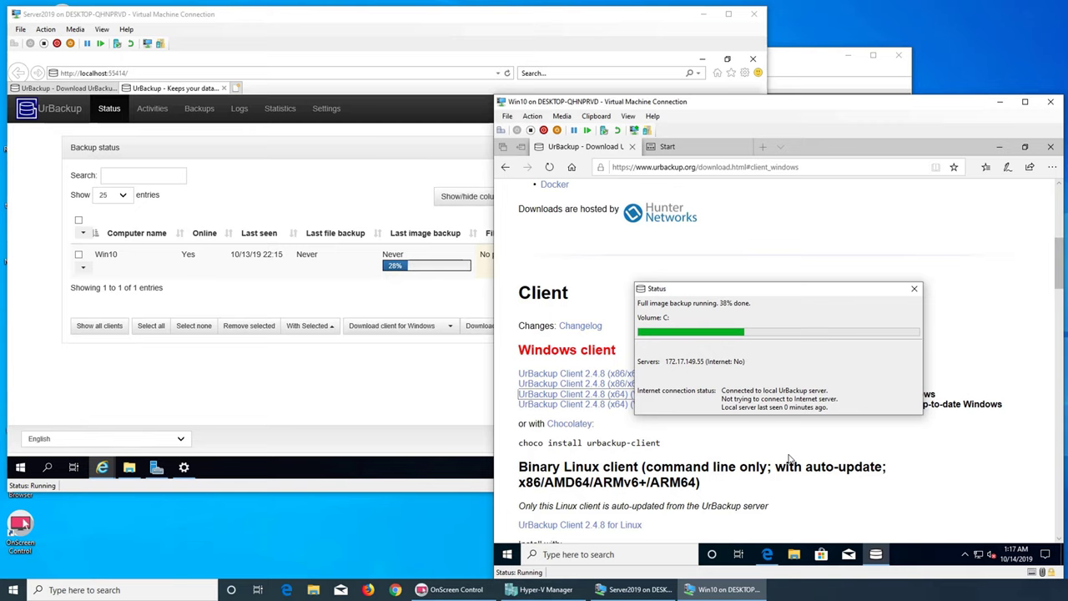
# - Check Win10's image backup at 57% on the server's Backups, Activities and Status pages, then minimize the browser
pyautogui.click(998, 148)
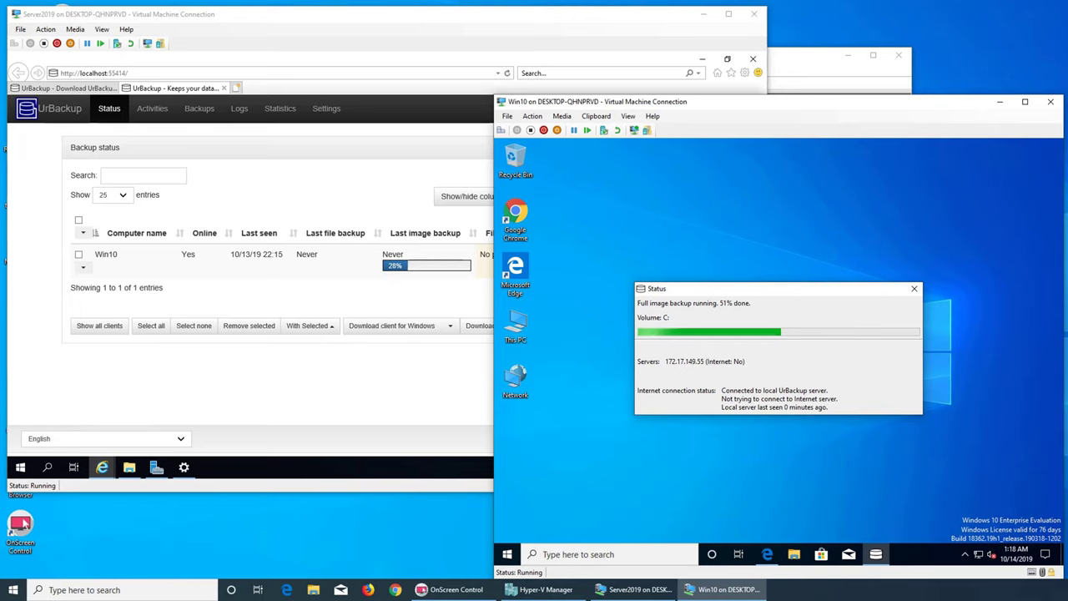
pyautogui.click(407, 383)
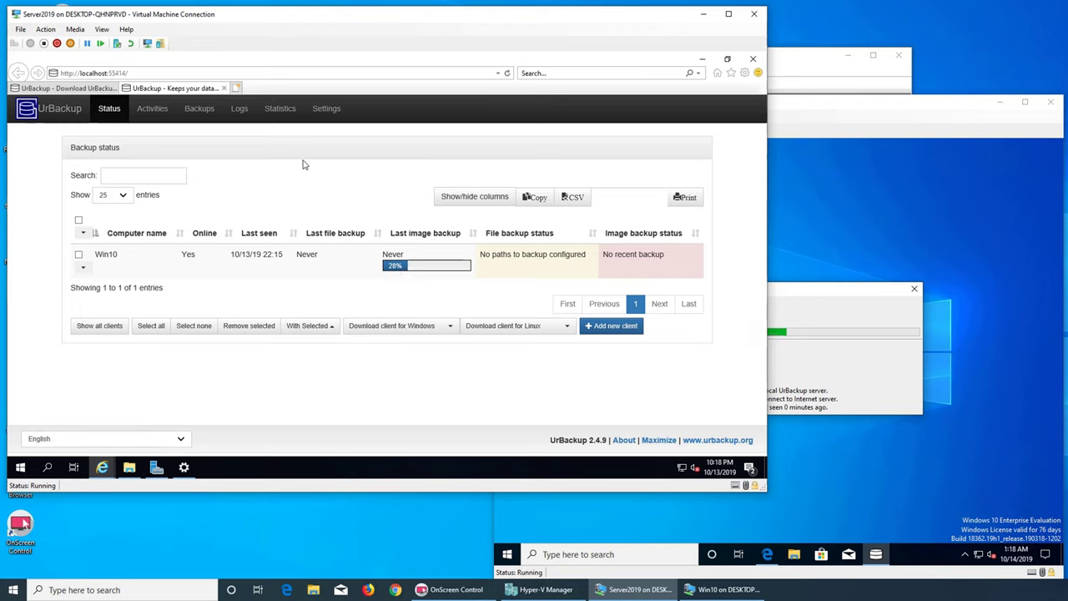
pyautogui.click(201, 117)
pyautogui.click(155, 111)
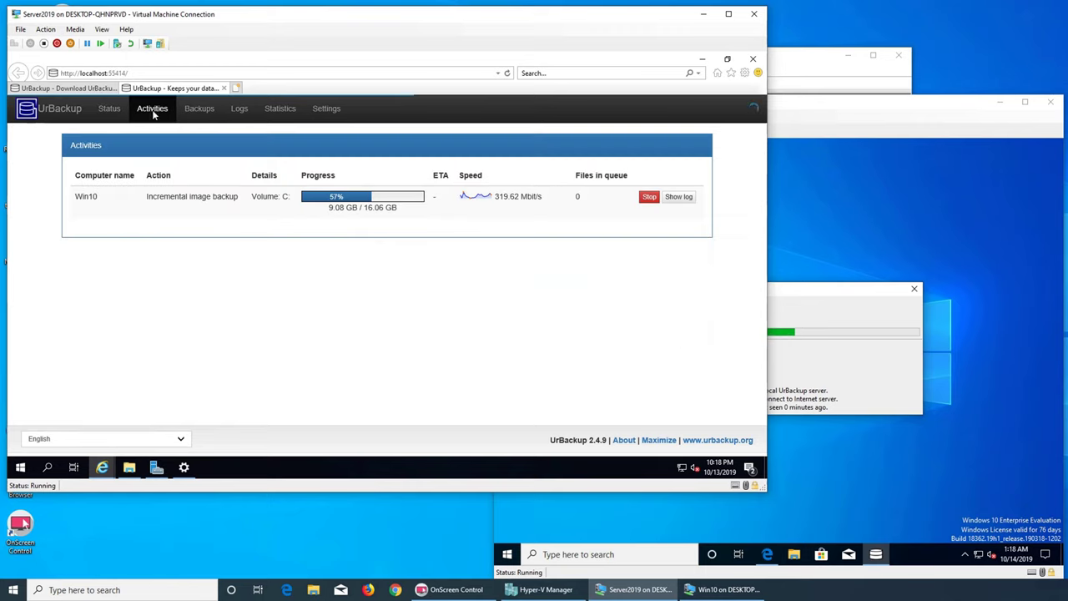
pyautogui.click(129, 113)
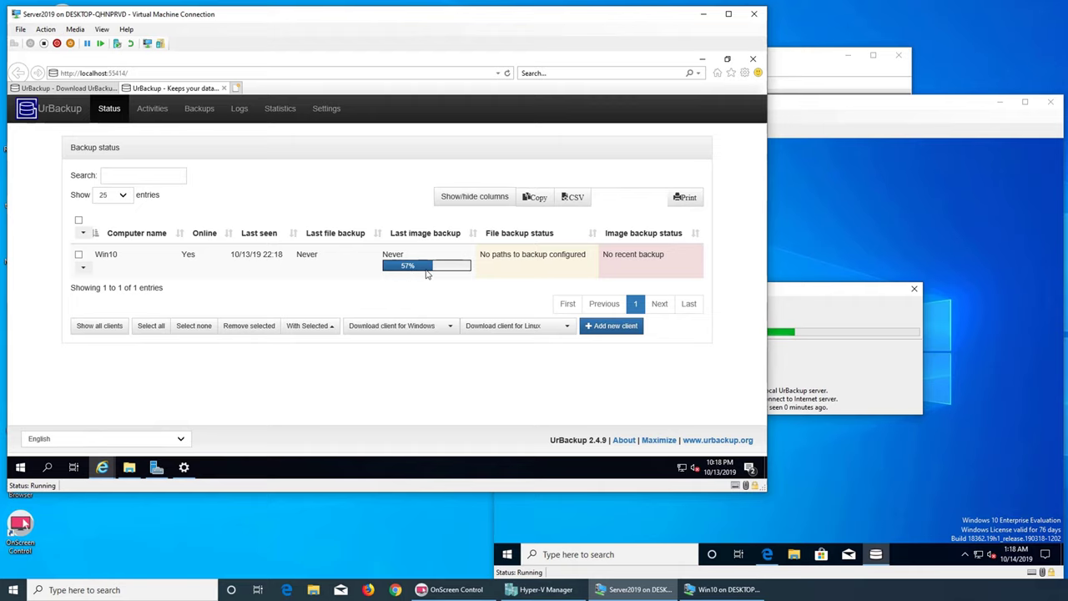
pyautogui.click(702, 58)
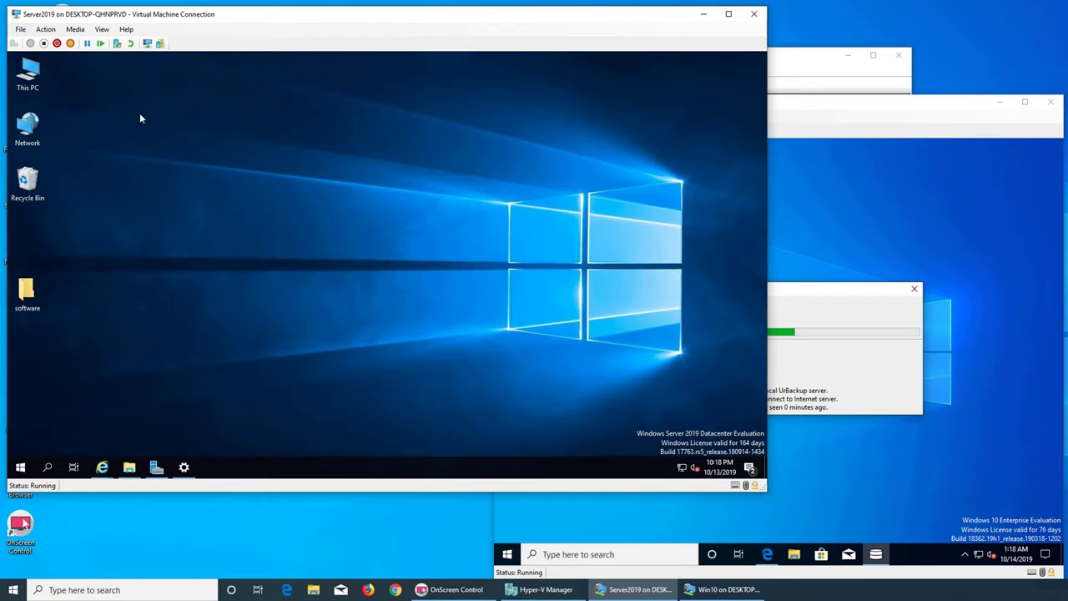
# - Browse from This PC to C:\urbackup and check the urbackup folder's properties
pyautogui.doubleClick(27, 74)
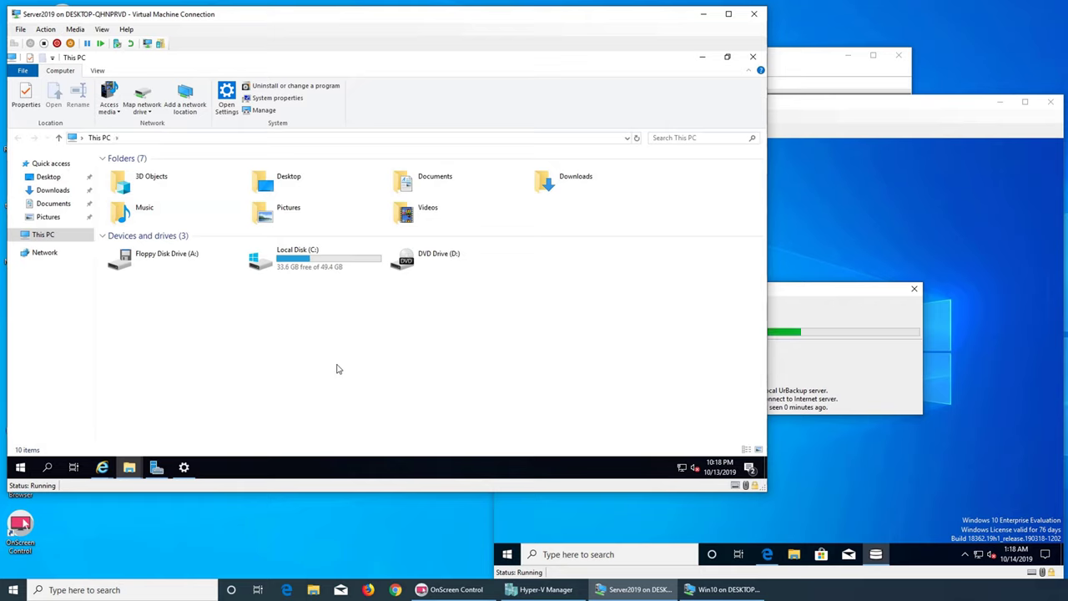
pyautogui.doubleClick(296, 265)
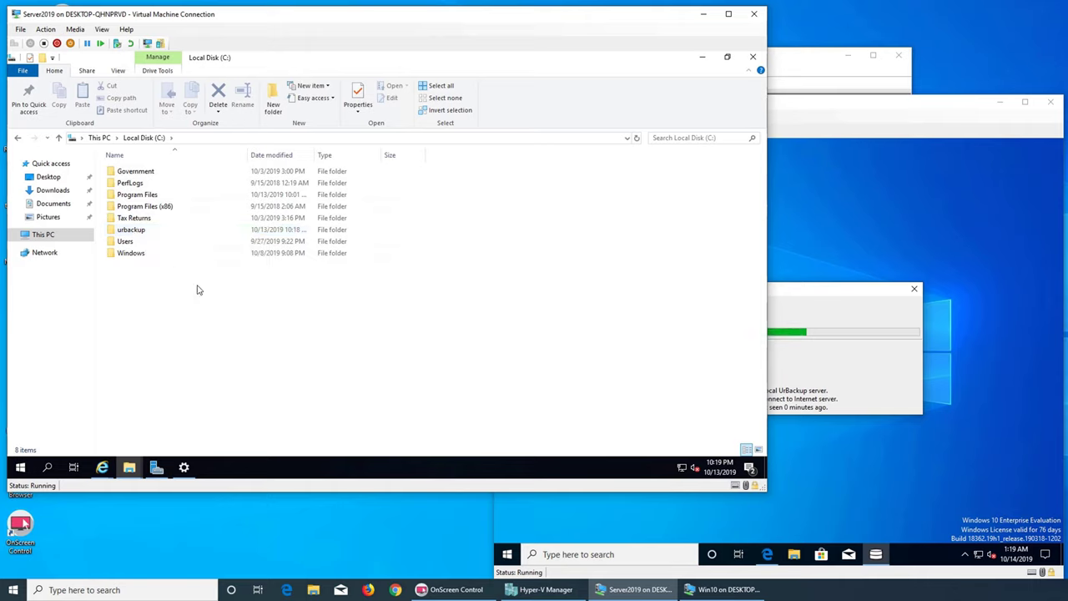
pyautogui.doubleClick(134, 230)
pyautogui.rightClick(247, 286)
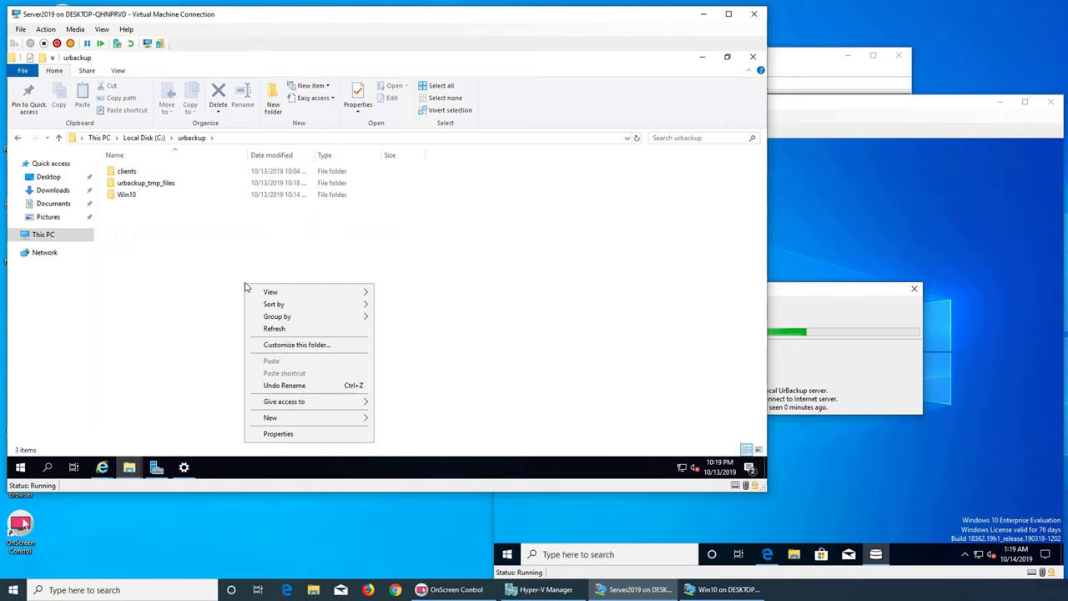
pyautogui.click(308, 435)
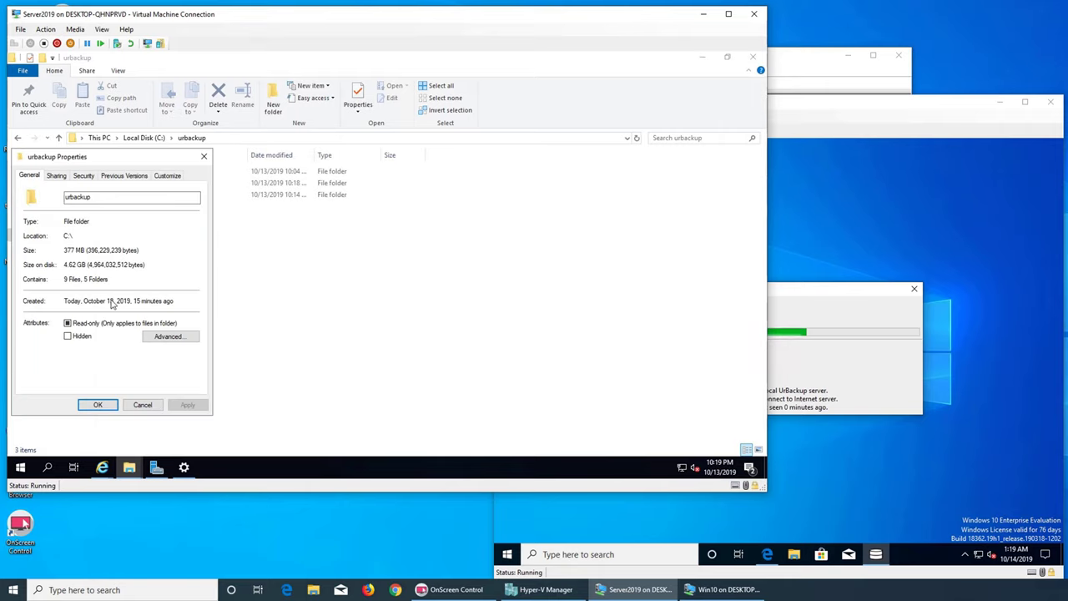
pyautogui.click(142, 406)
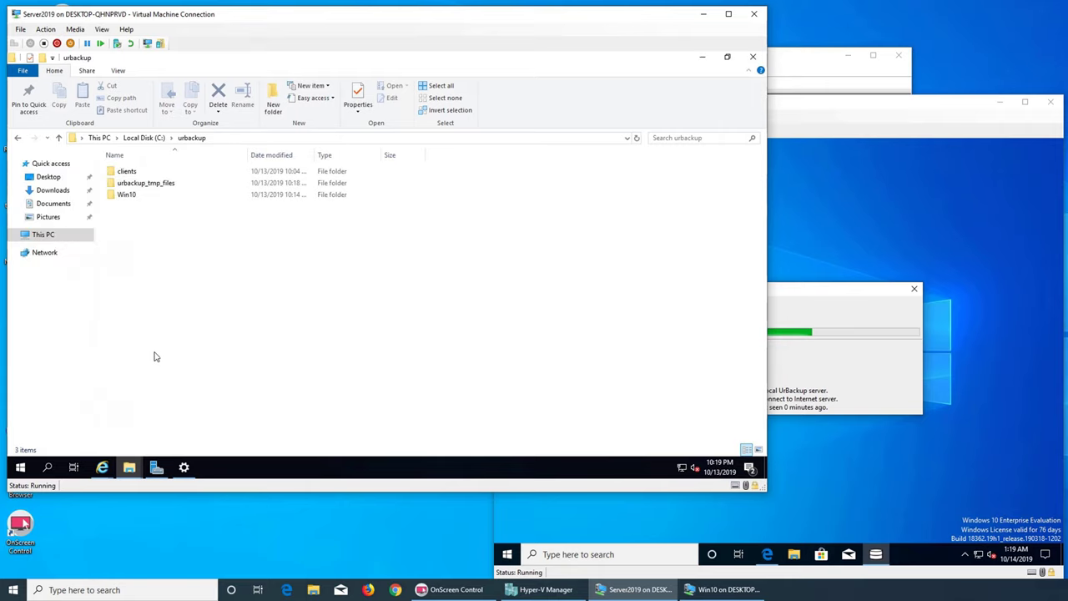
# - Inspect the Win10 backup folder's C and SYSVOL image folders, then return to urbackup
pyautogui.doubleClick(131, 200)
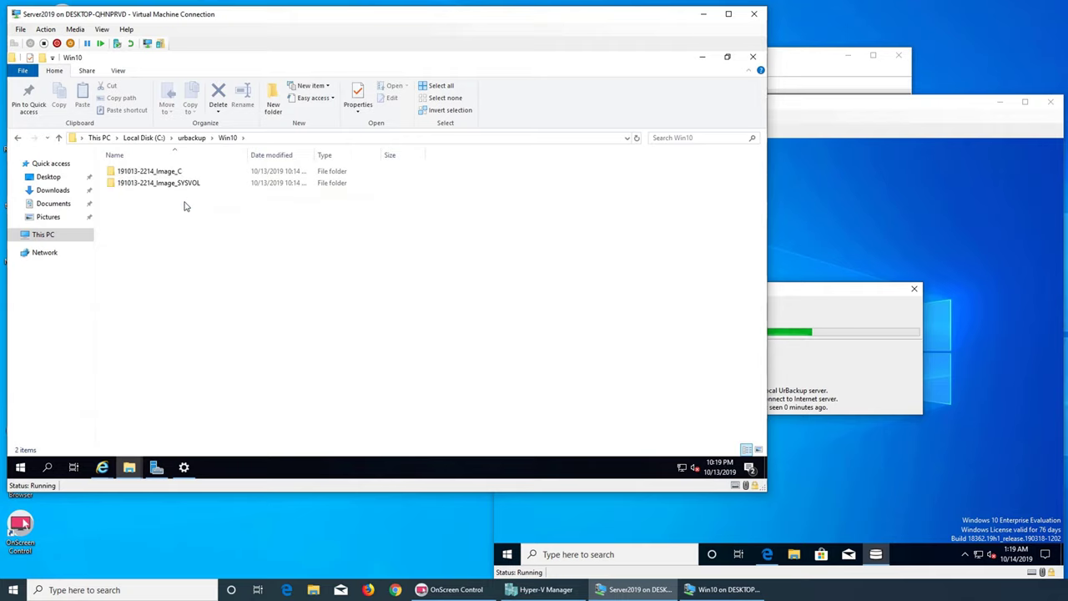
pyautogui.click(192, 139)
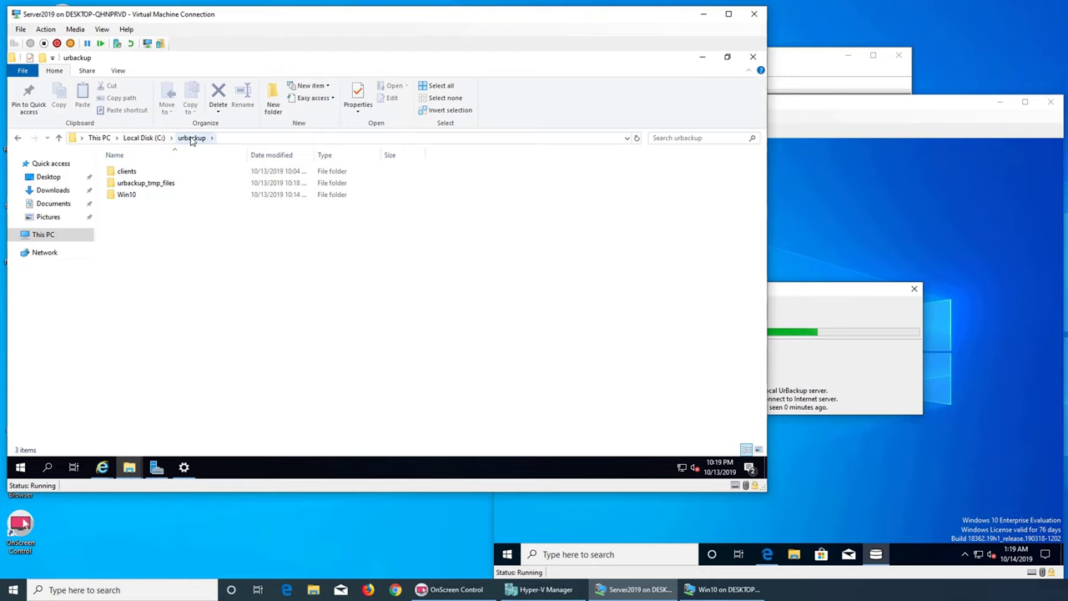
pyautogui.click(700, 59)
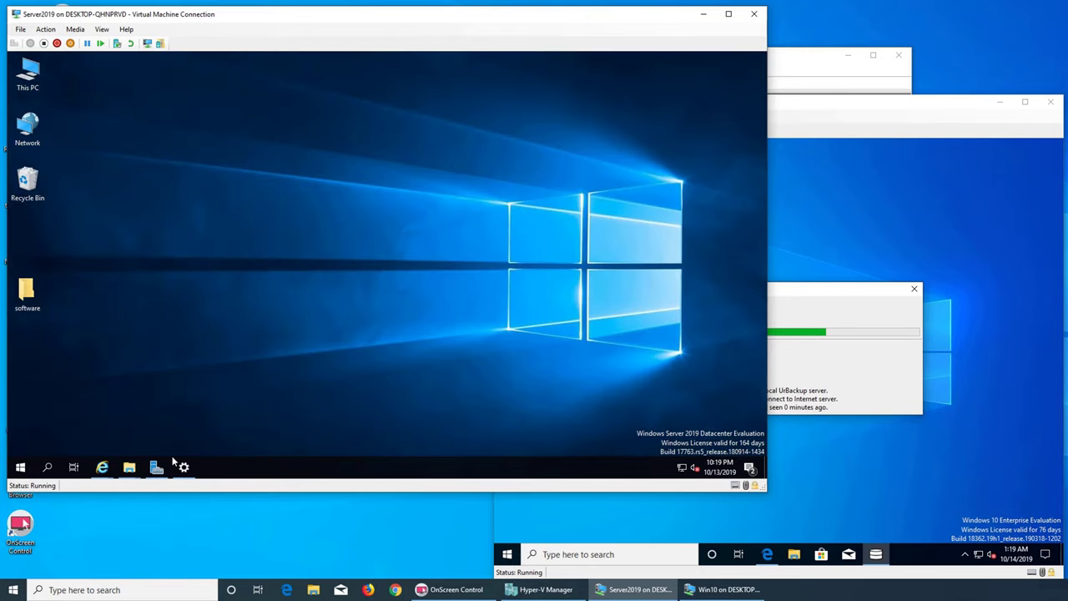
pyautogui.click(129, 467)
pyautogui.click(188, 418)
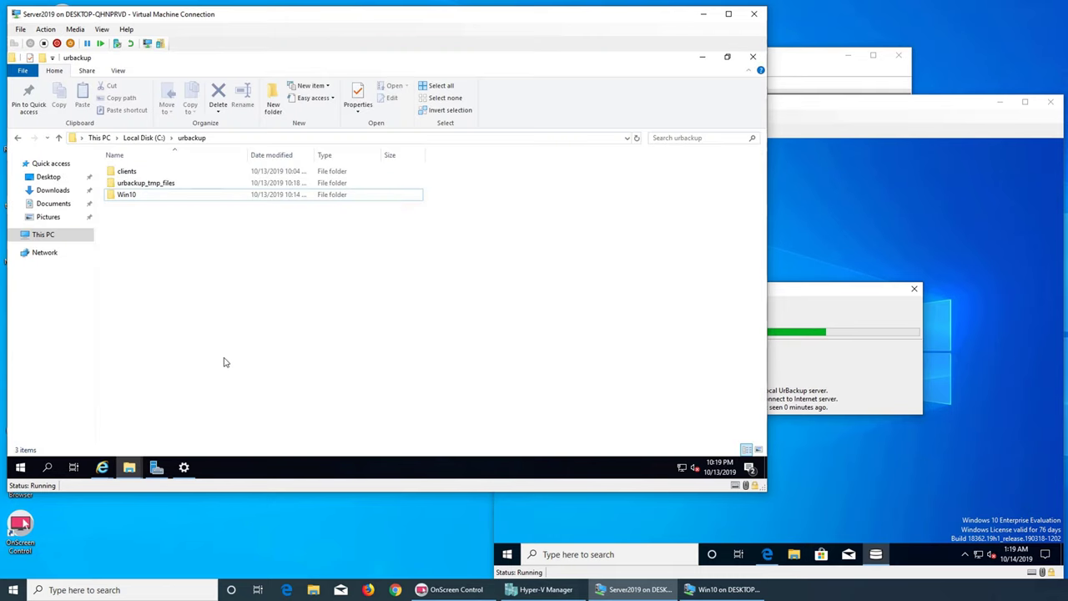
# - Recheck the urbackup folder's updated size, reopen it from C:, and minimize Explorer
pyautogui.rightClick(233, 313)
pyautogui.click(275, 303)
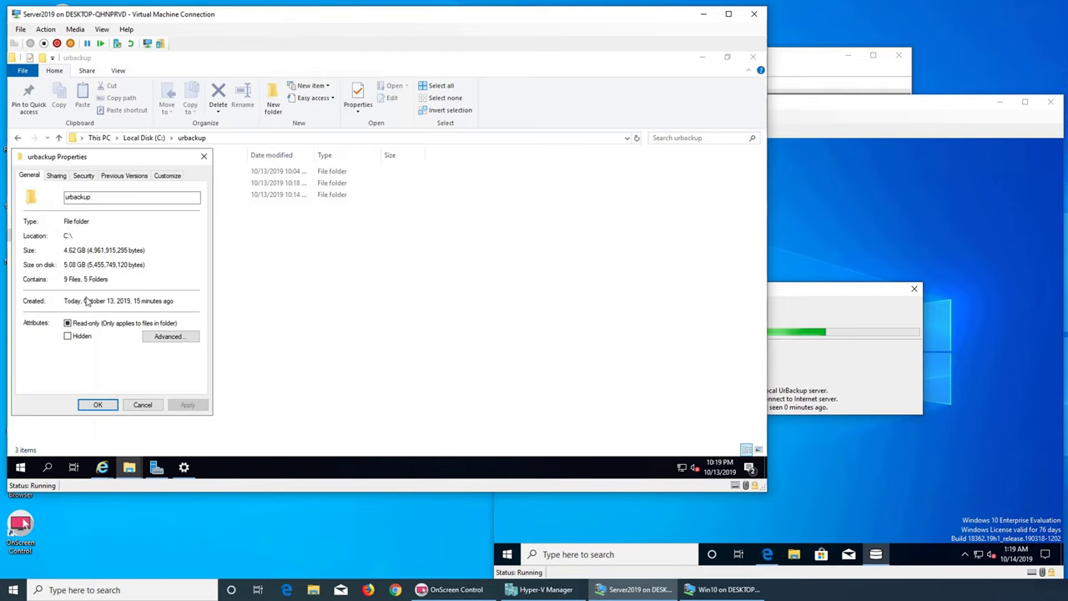
pyautogui.click(204, 157)
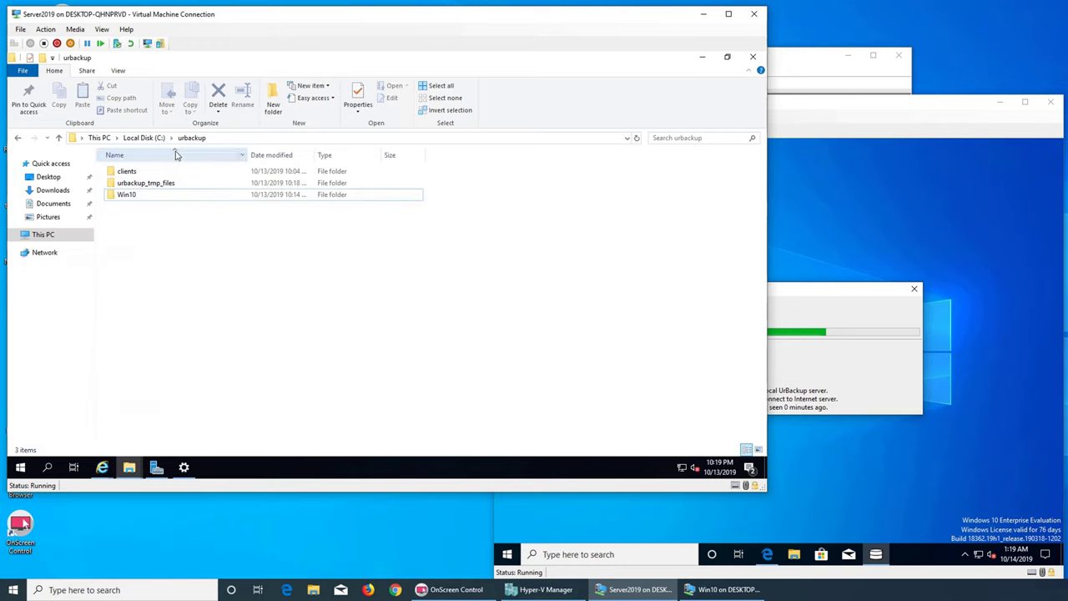
pyautogui.click(143, 138)
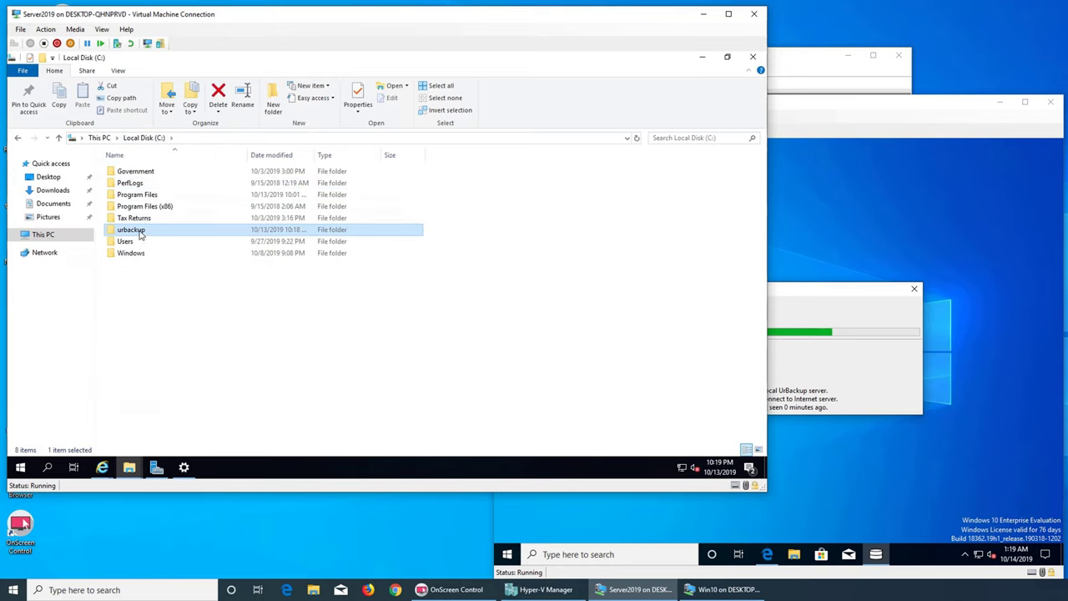
pyautogui.moveTo(139, 234)
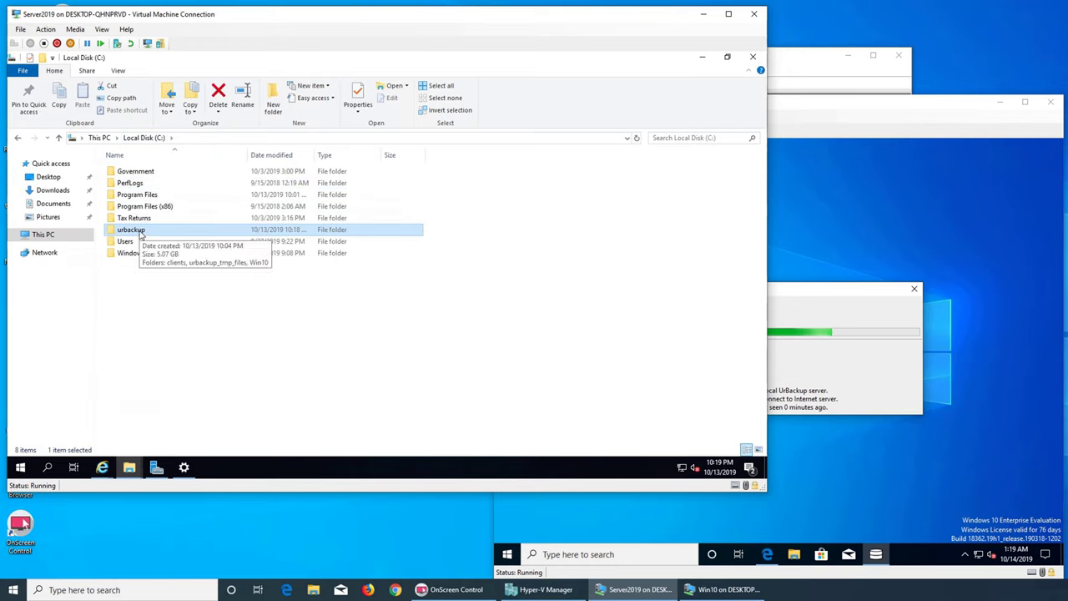
pyautogui.click(171, 294)
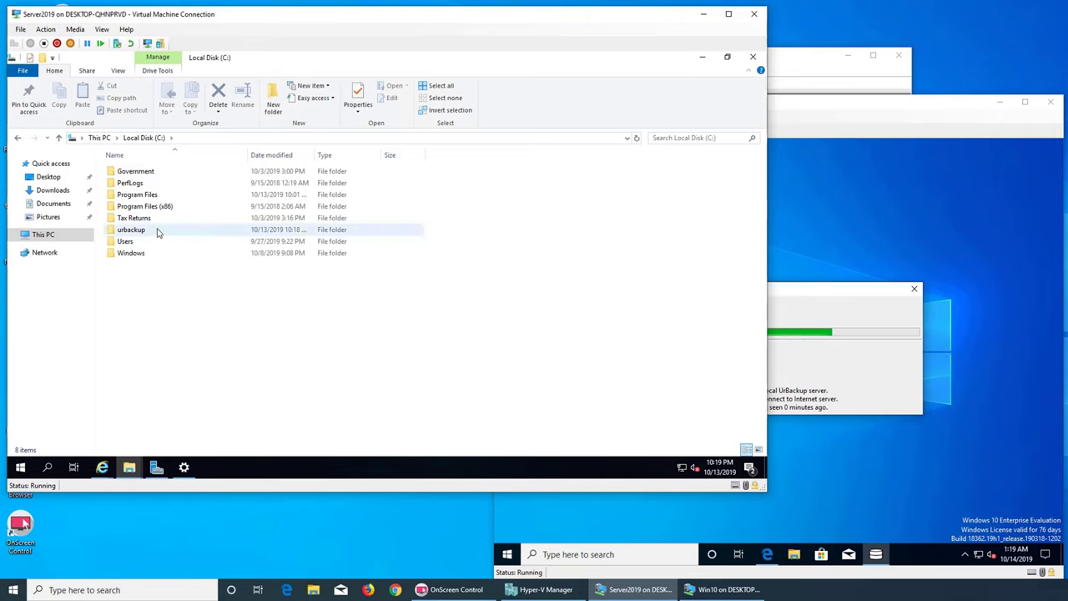
pyautogui.doubleClick(156, 232)
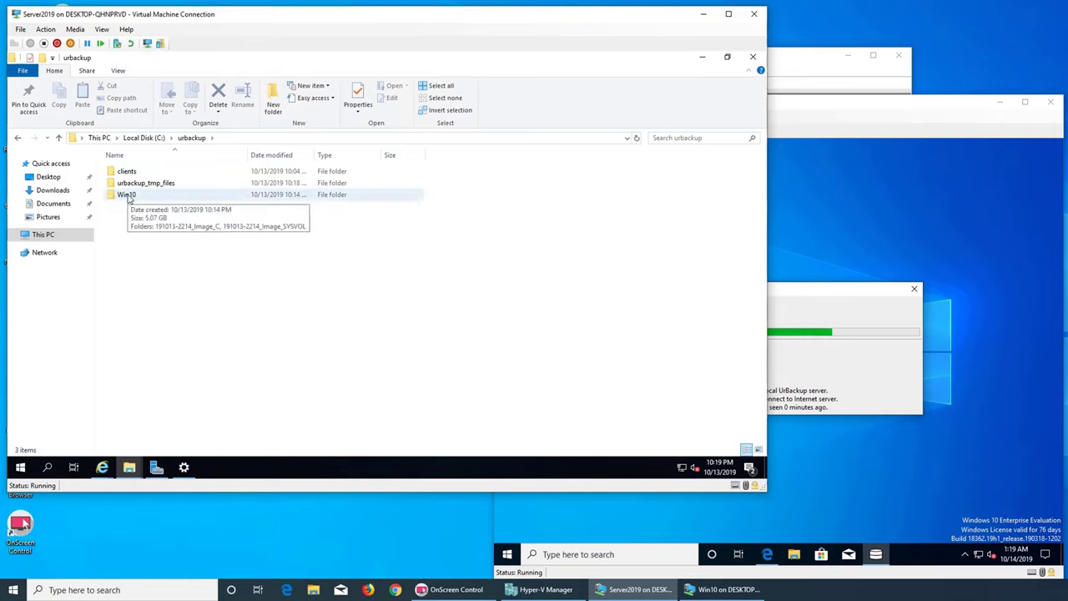
pyautogui.click(702, 57)
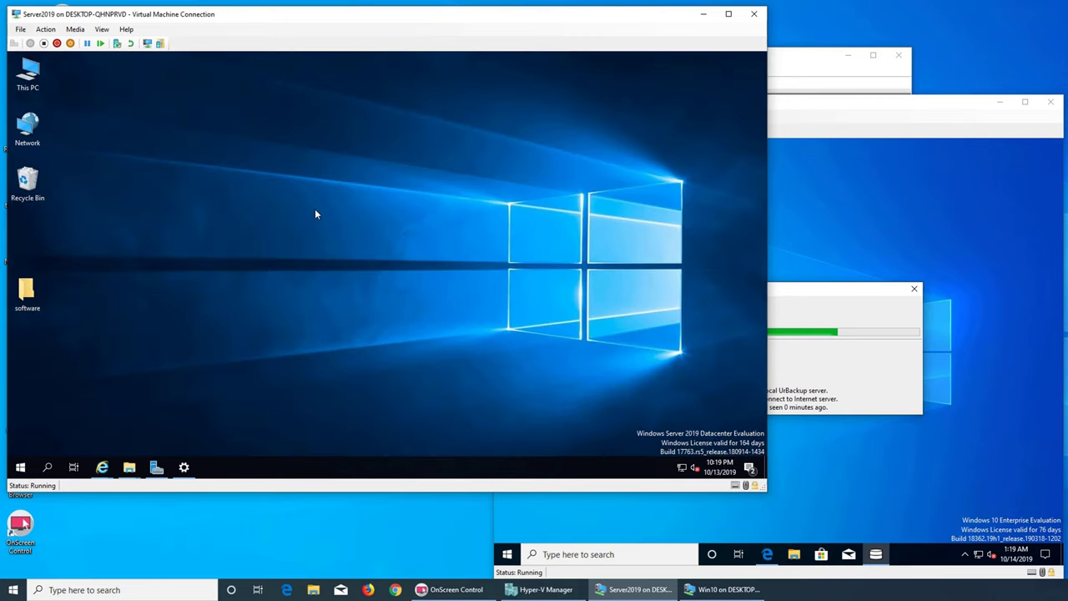
# - See Win10's image backup at 75% in Activities, then browse Backups, Logs, Statistics, Settings and Status
pyautogui.moveTo(102, 470)
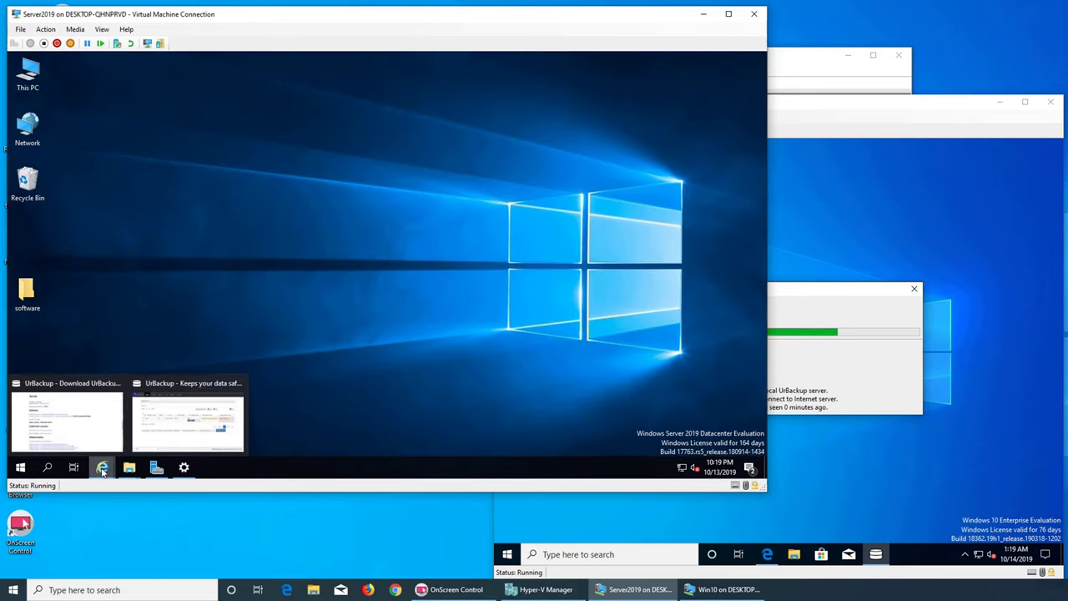
pyautogui.click(173, 410)
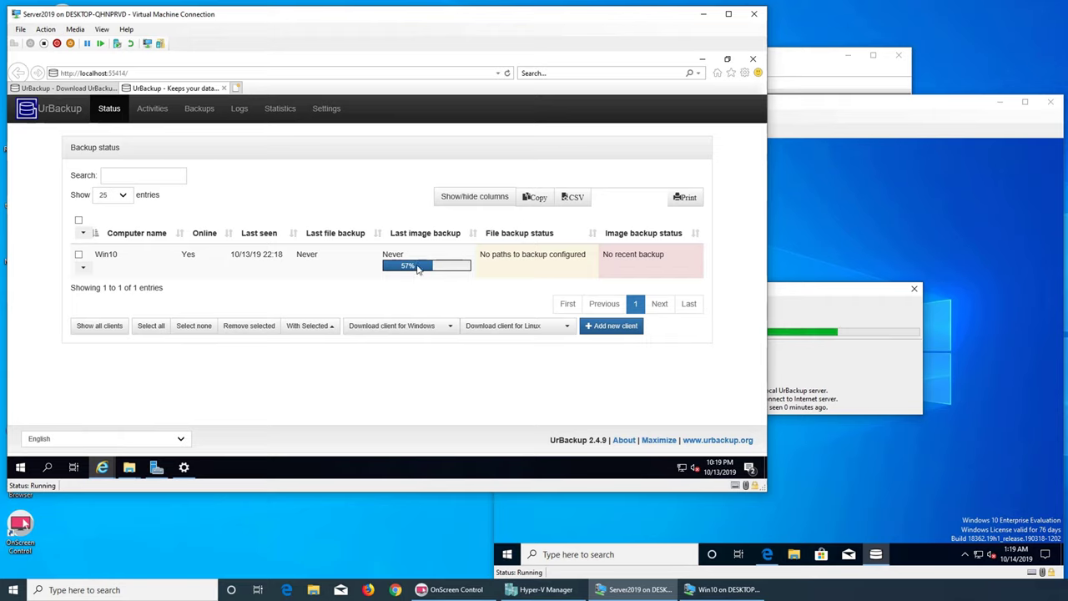
pyautogui.click(154, 111)
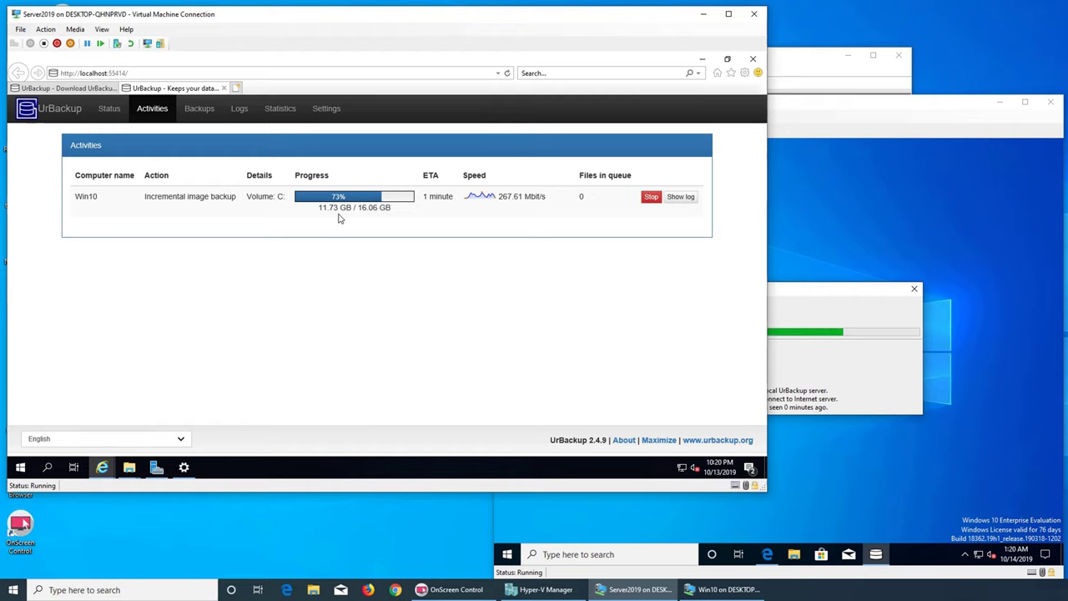
pyautogui.click(194, 116)
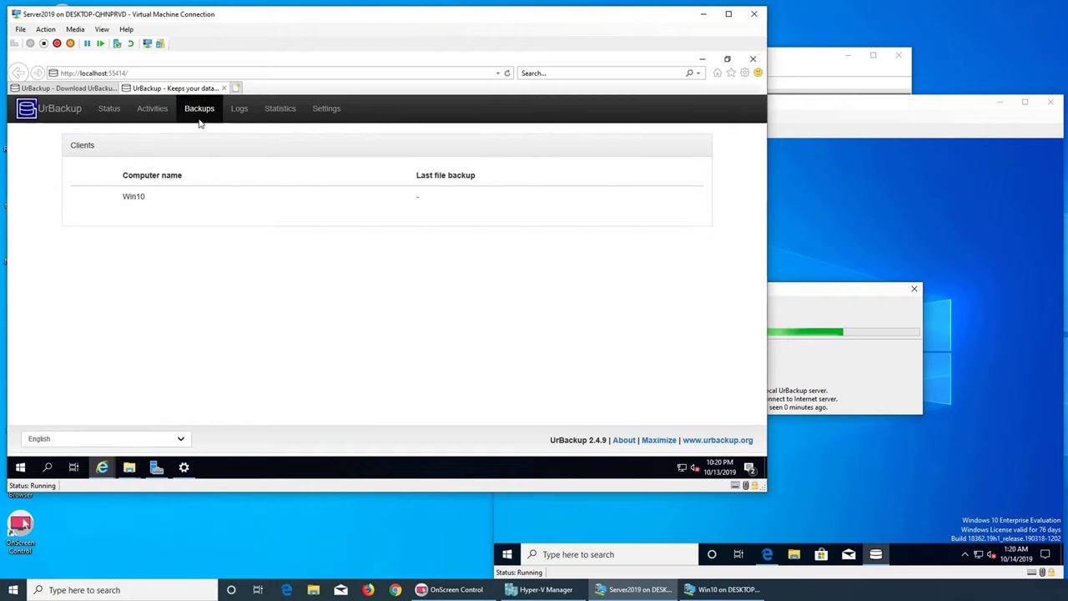
pyautogui.click(240, 116)
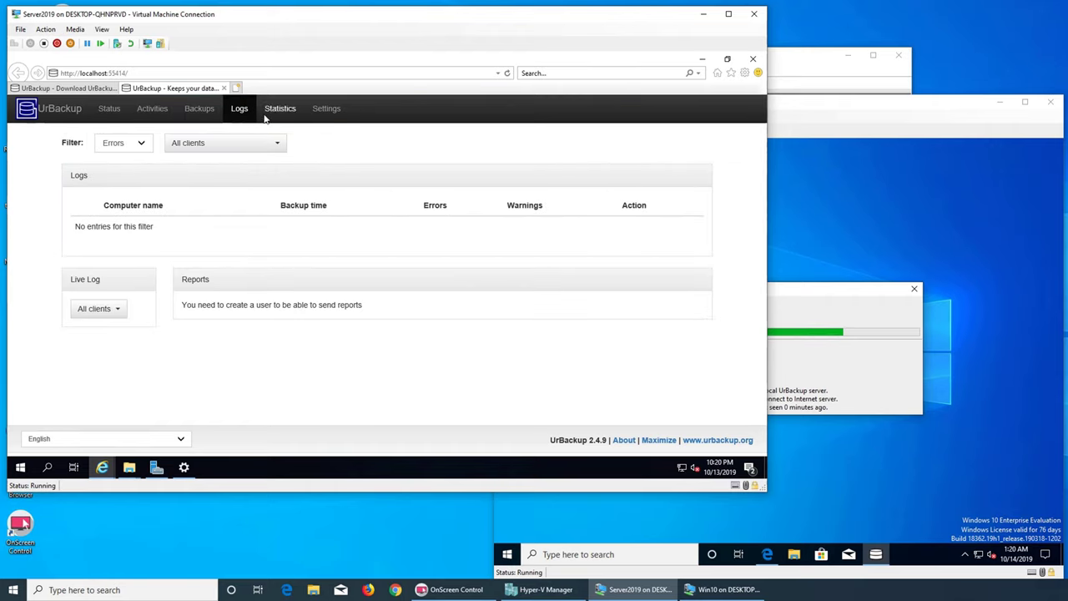
pyautogui.click(281, 112)
pyautogui.click(327, 117)
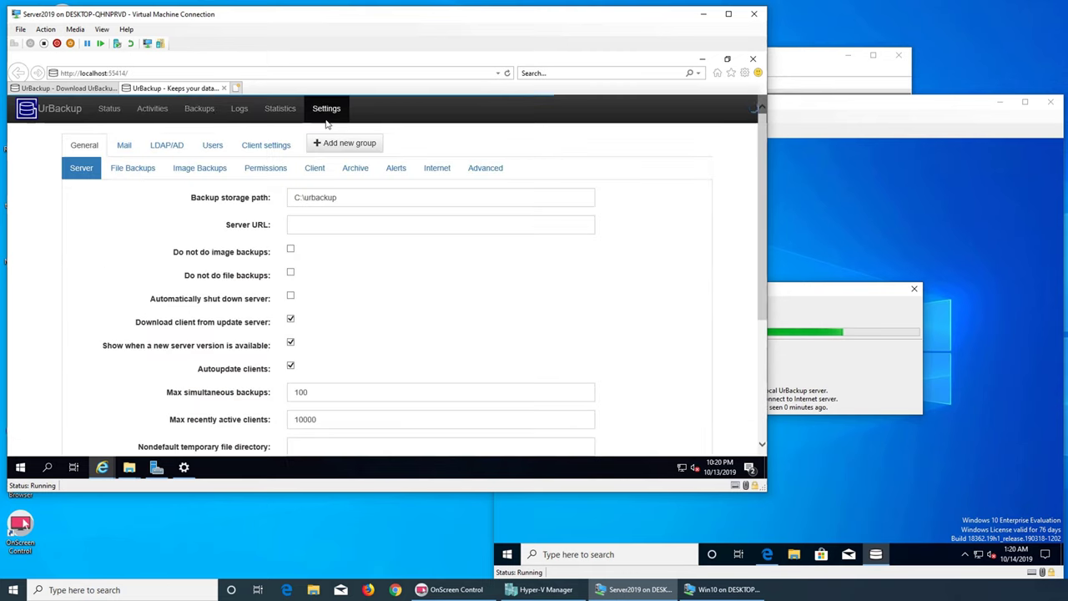
pyautogui.click(106, 112)
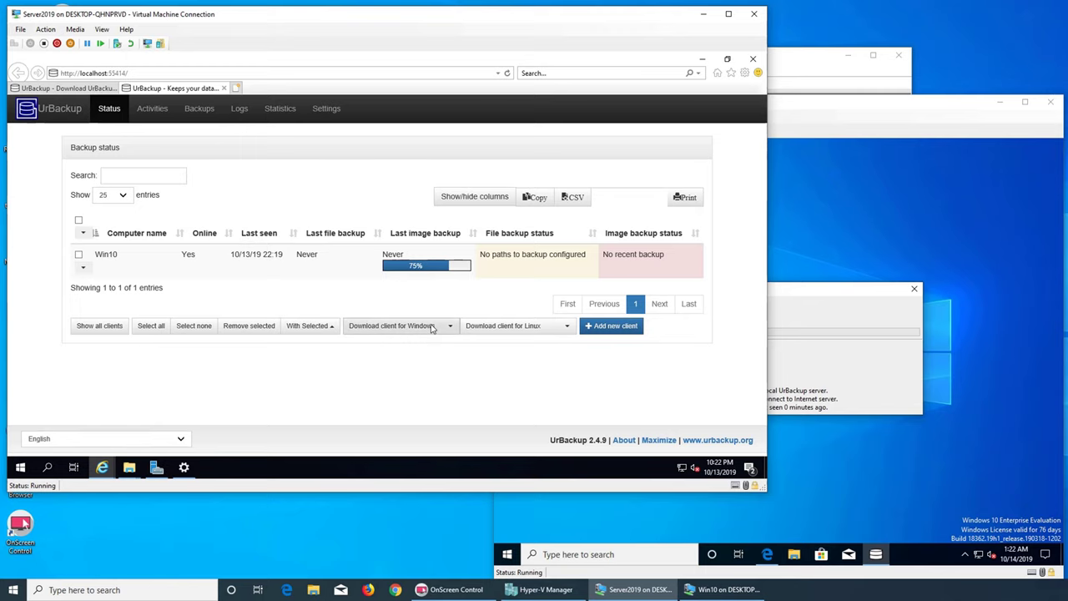
pyautogui.click(965, 554)
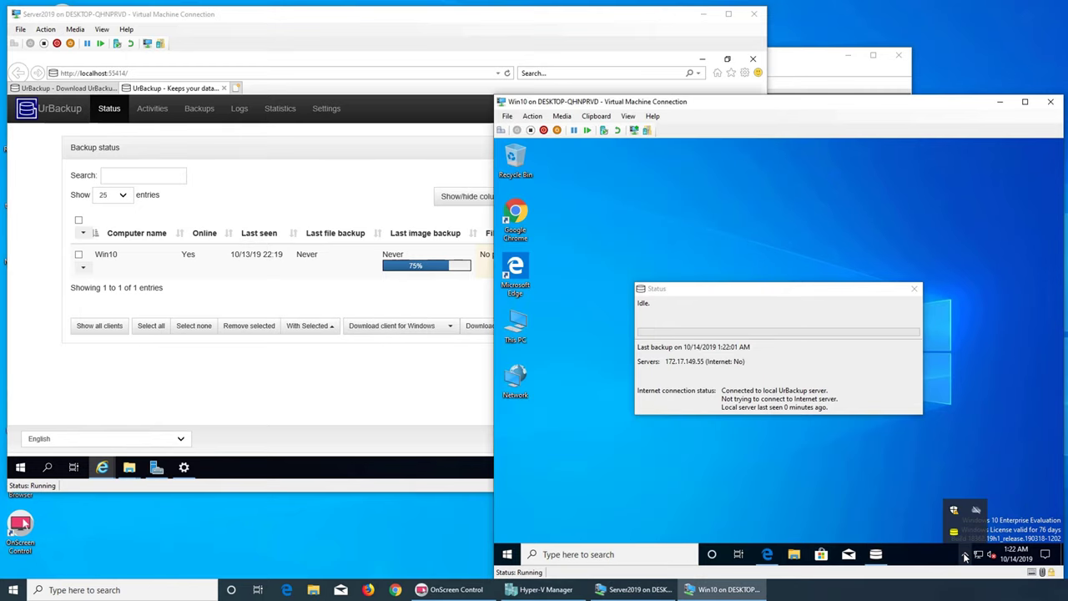
# - Confirm Win10's finished full image backup (C: 6.99 GB, SYSVOL 376.27 MB), then check logs and statistics
pyautogui.moveTo(954, 537)
pyautogui.click(379, 362)
pyautogui.click(153, 109)
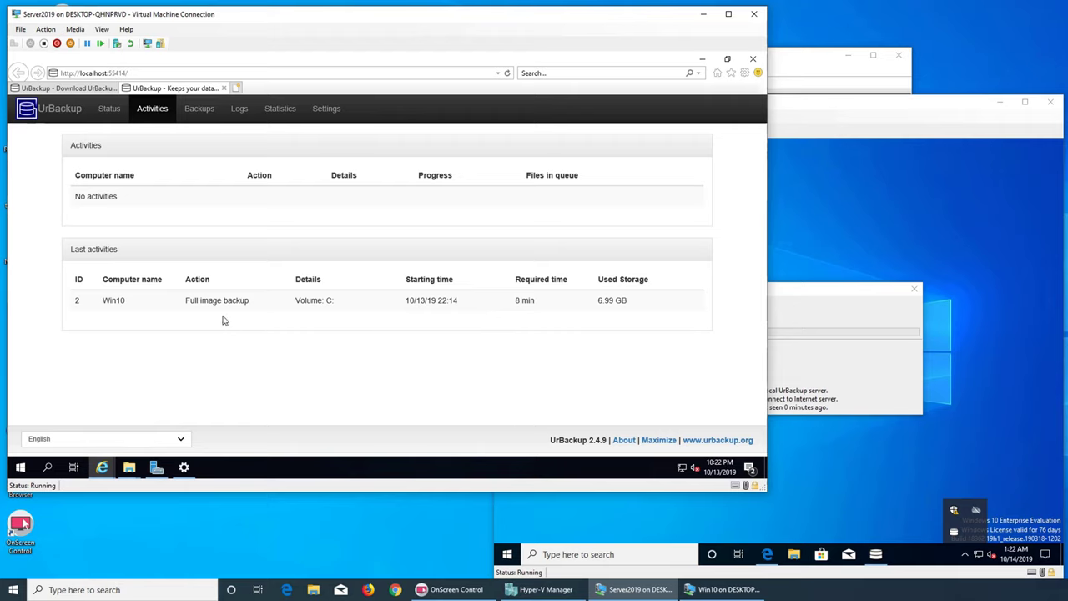
pyautogui.click(207, 109)
pyautogui.click(301, 196)
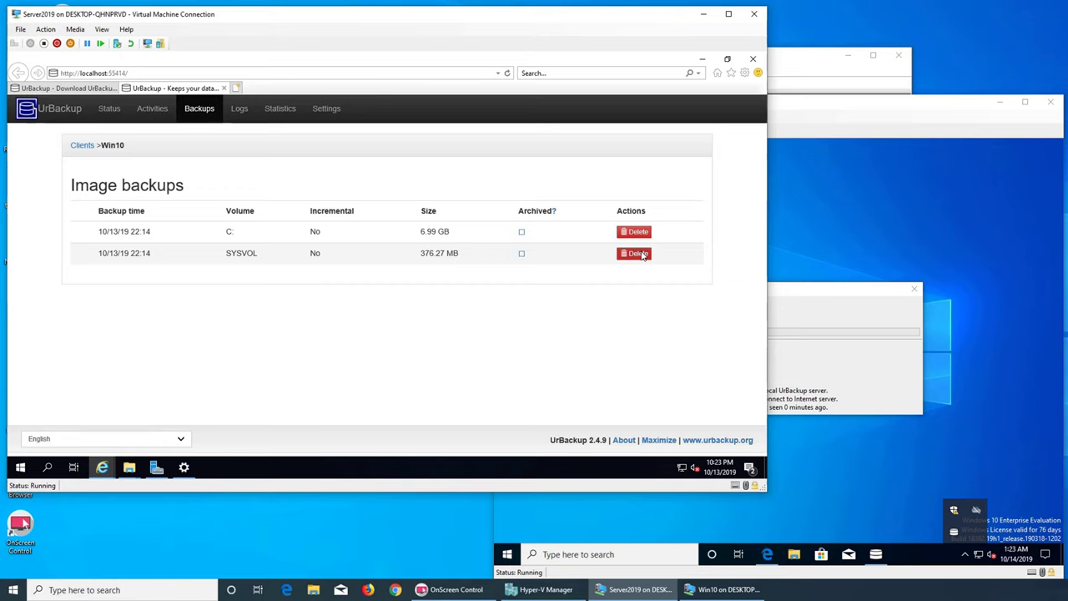
pyautogui.click(239, 109)
pyautogui.click(281, 110)
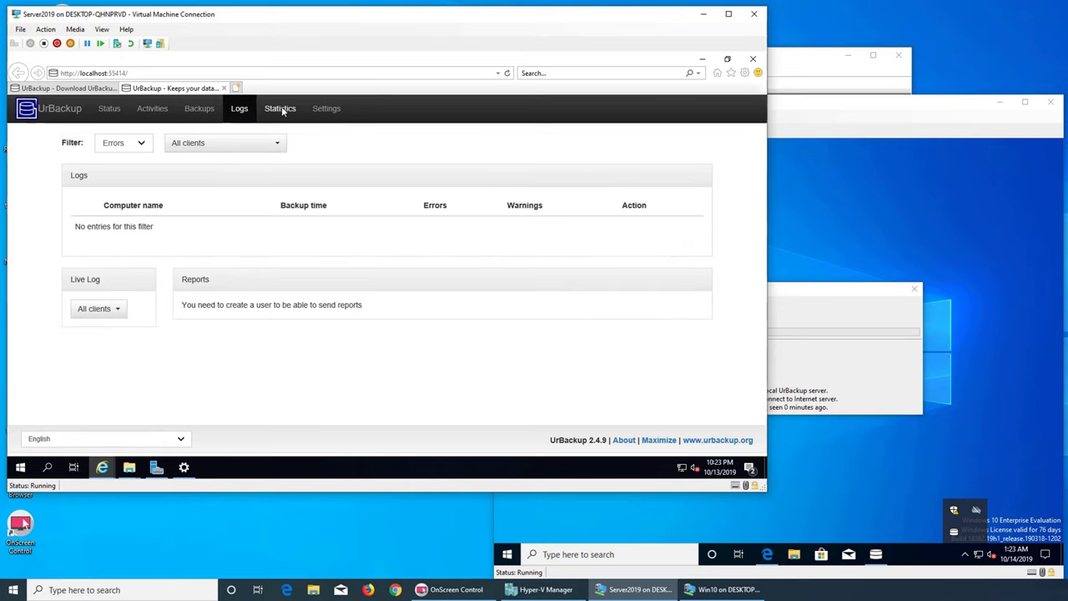
# - Open the server settings and look through the Advanced and Internet sections
pyautogui.click(326, 110)
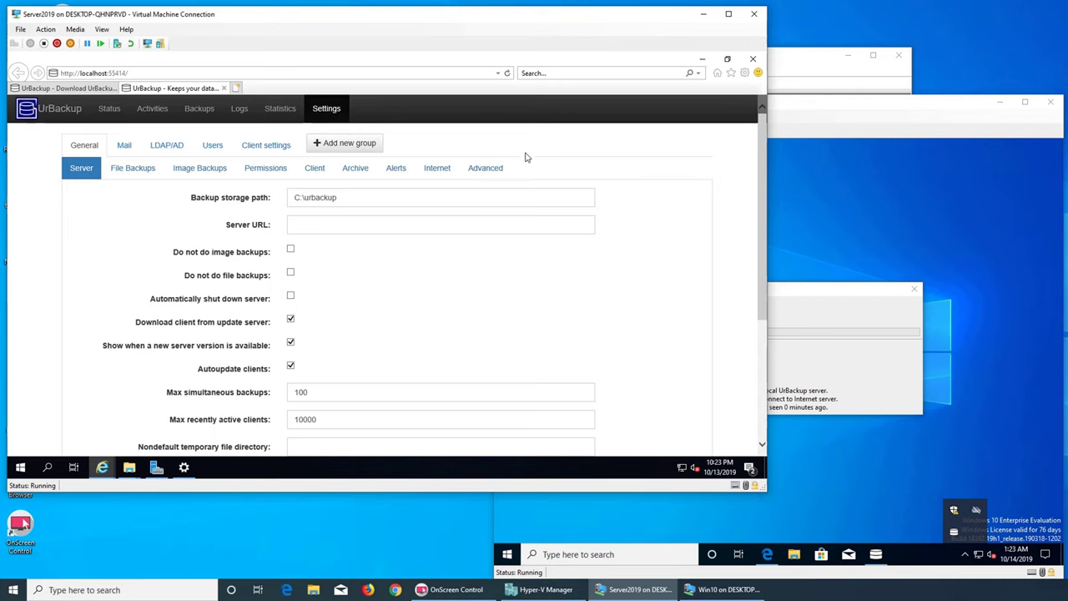
pyautogui.click(492, 174)
pyautogui.scroll(-3, 701, 228)
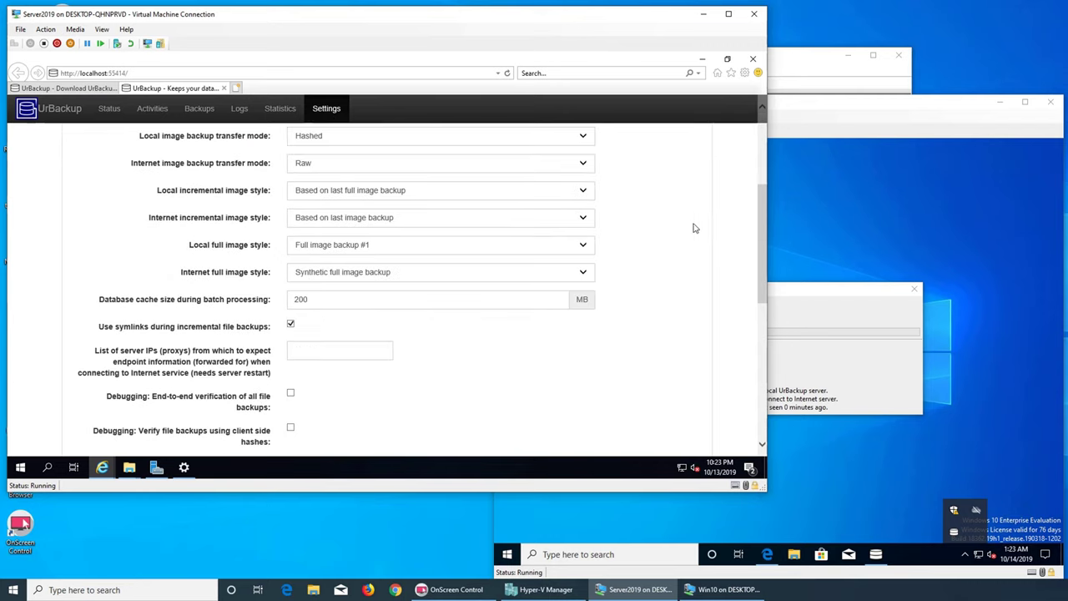
pyautogui.scroll(3, 651, 229)
pyautogui.click(437, 171)
pyautogui.scroll(-5, 656, 206)
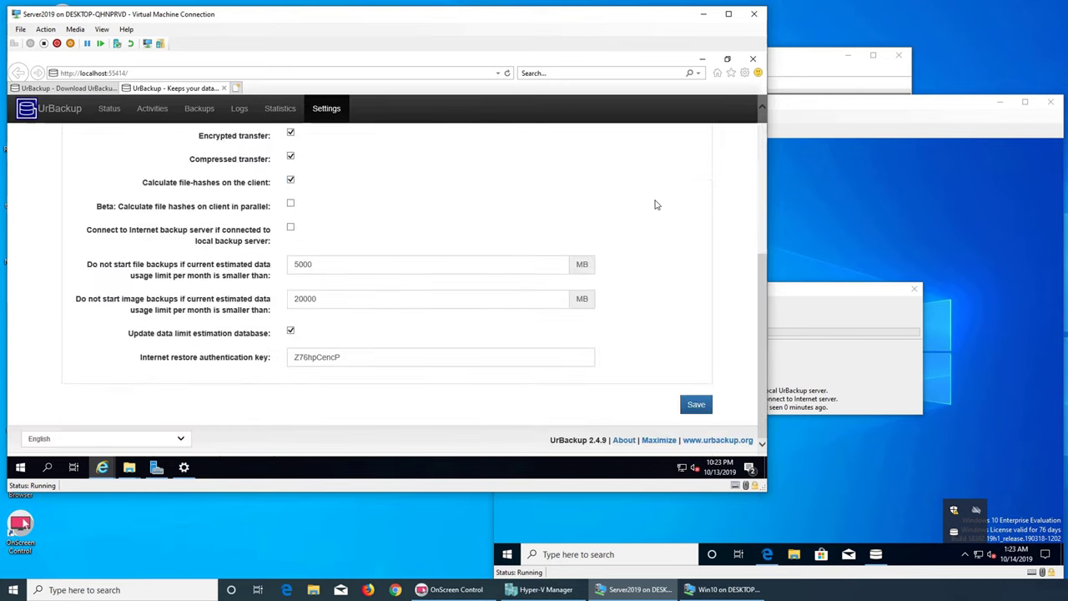
pyautogui.scroll(5, 656, 205)
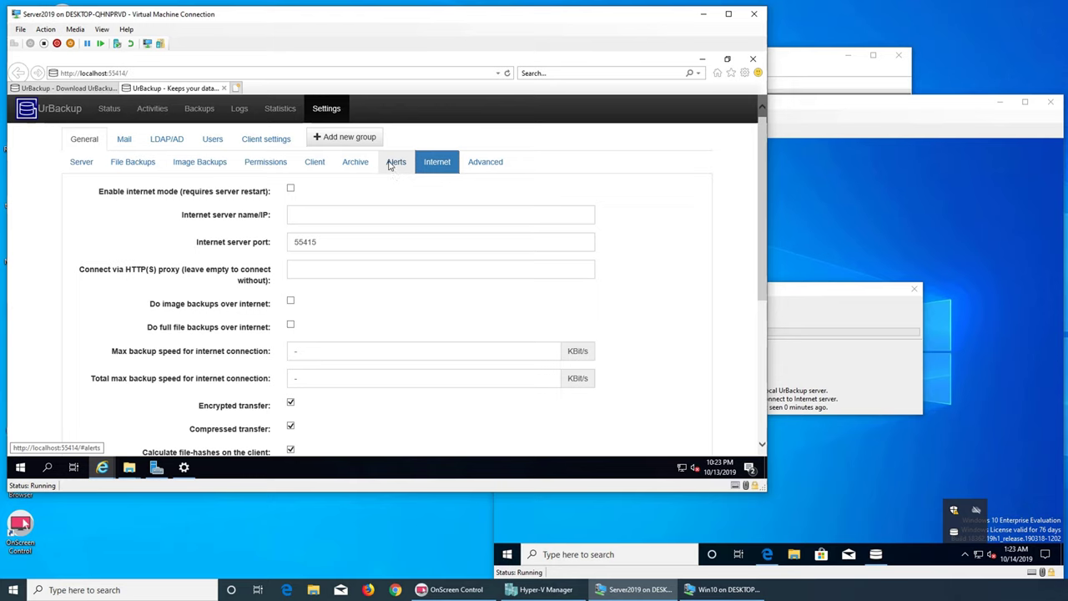
pyautogui.scroll(-5, 701, 270)
pyautogui.scroll(5, 699, 273)
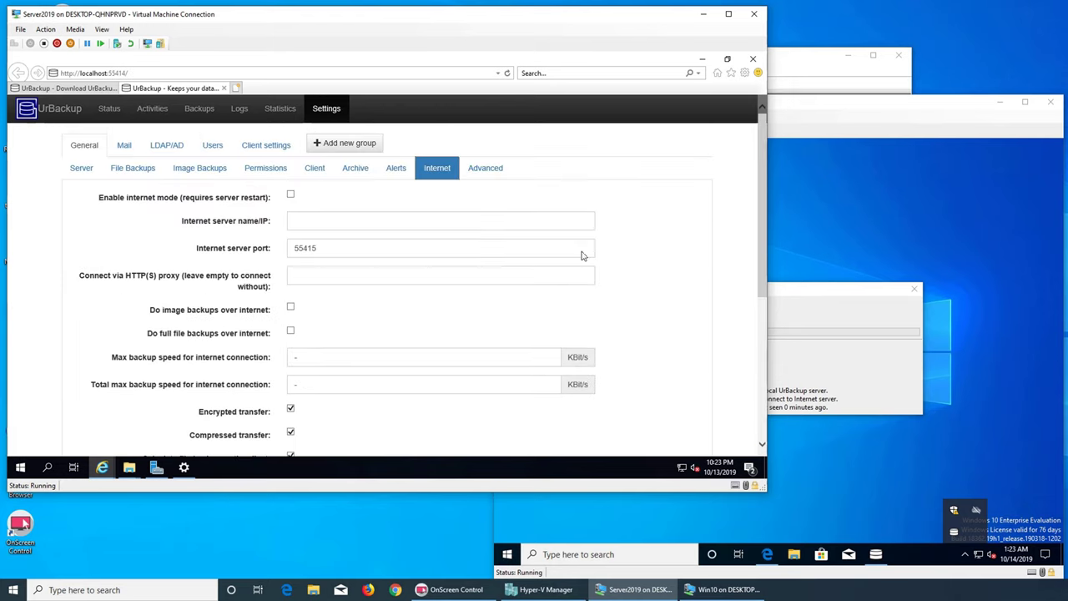
# - Review the Alerts, Archive, Client, Permissions, Image Backups and File Backups settings
pyautogui.click(391, 172)
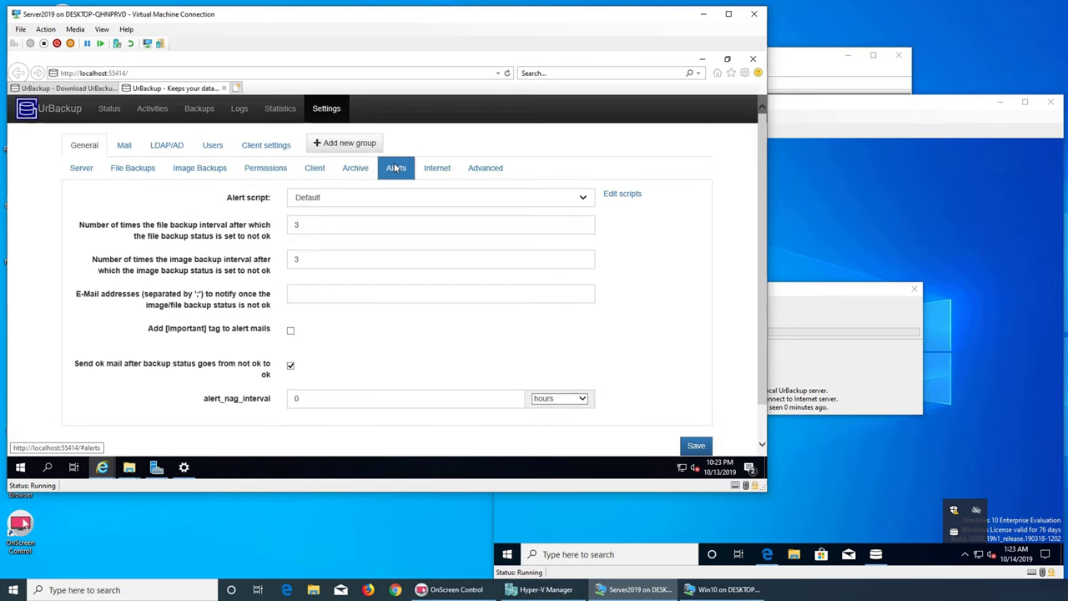
pyautogui.click(353, 173)
pyautogui.click(322, 174)
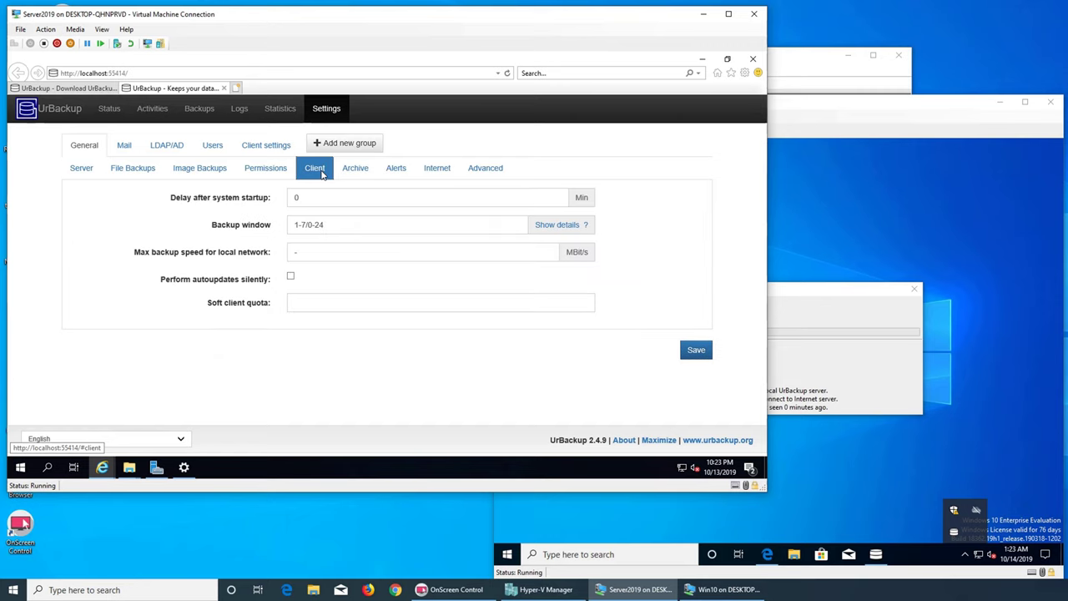
pyautogui.click(265, 169)
pyautogui.scroll(-3, 472, 260)
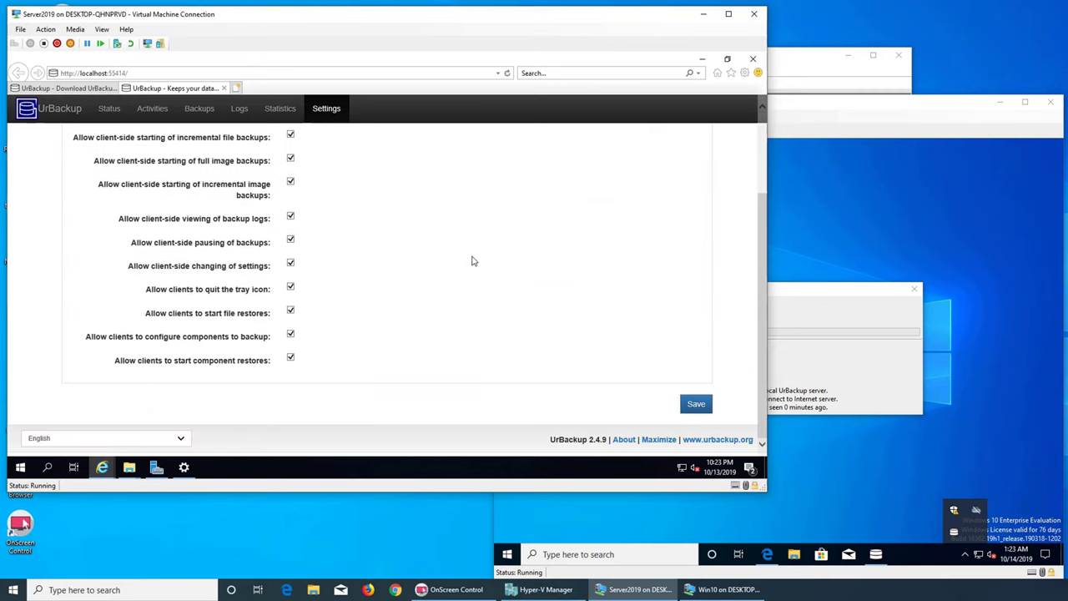
pyautogui.scroll(3, 469, 262)
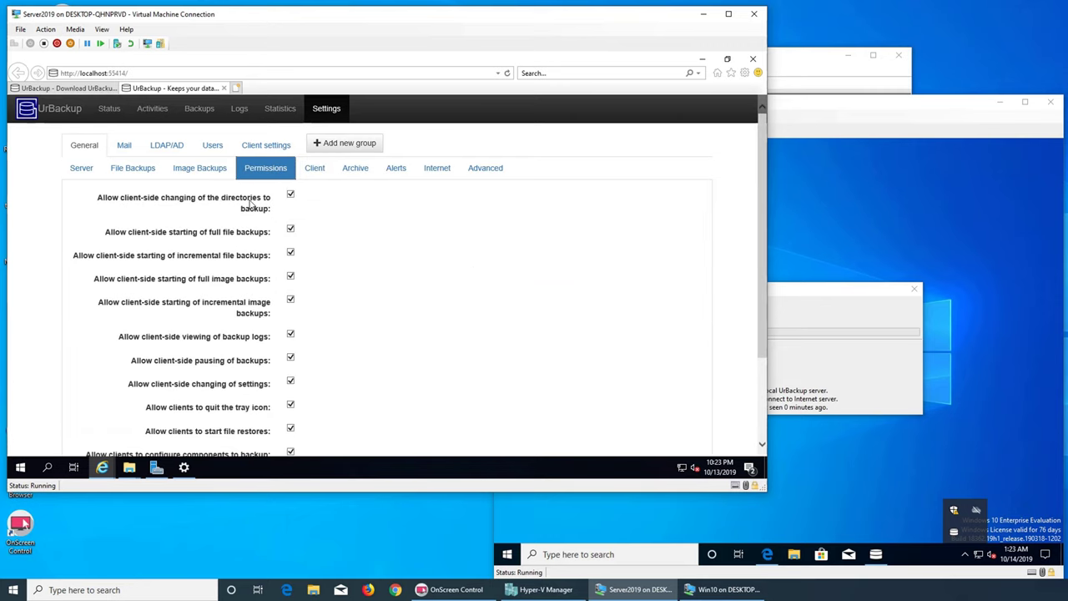
pyautogui.click(200, 169)
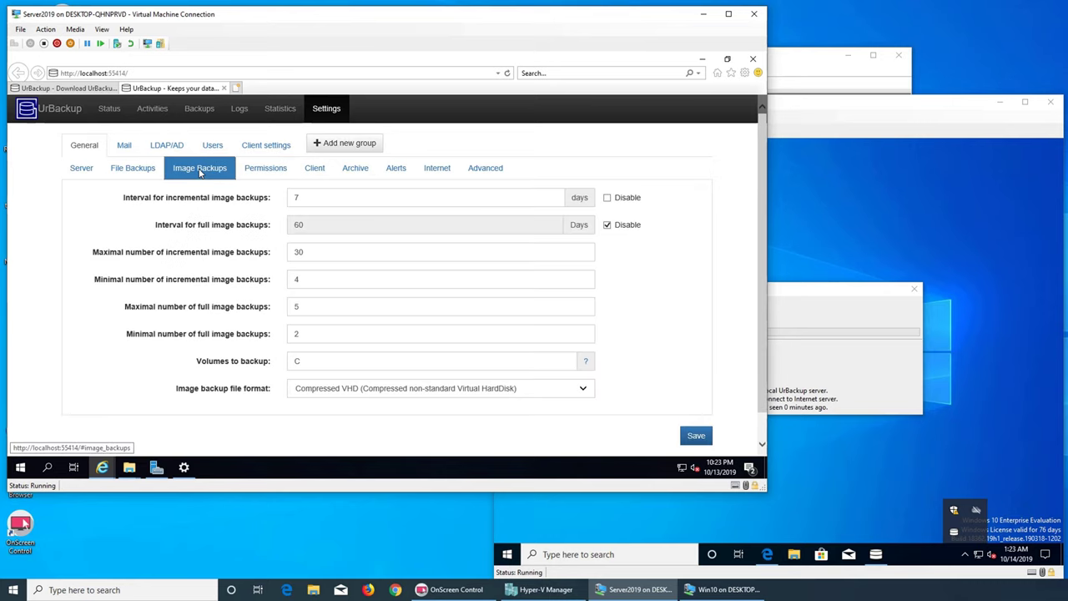
pyautogui.click(149, 170)
# - Check the Mail settings (port 25), the LDAP/AD login options, and the empty Users list
pyautogui.click(123, 146)
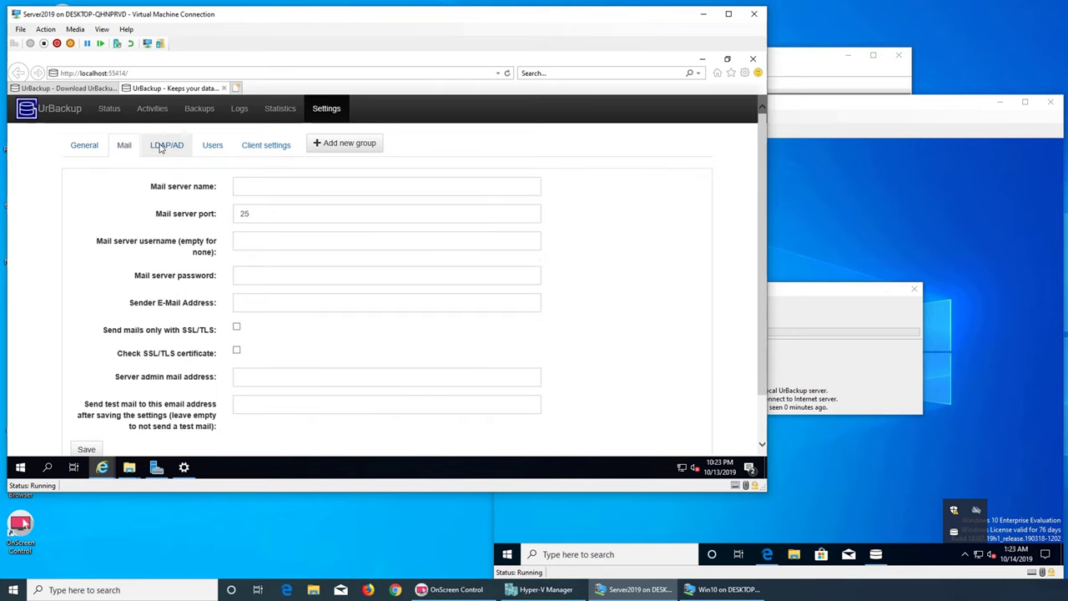
pyautogui.click(164, 146)
pyautogui.click(124, 146)
pyautogui.scroll(-2, 309, 237)
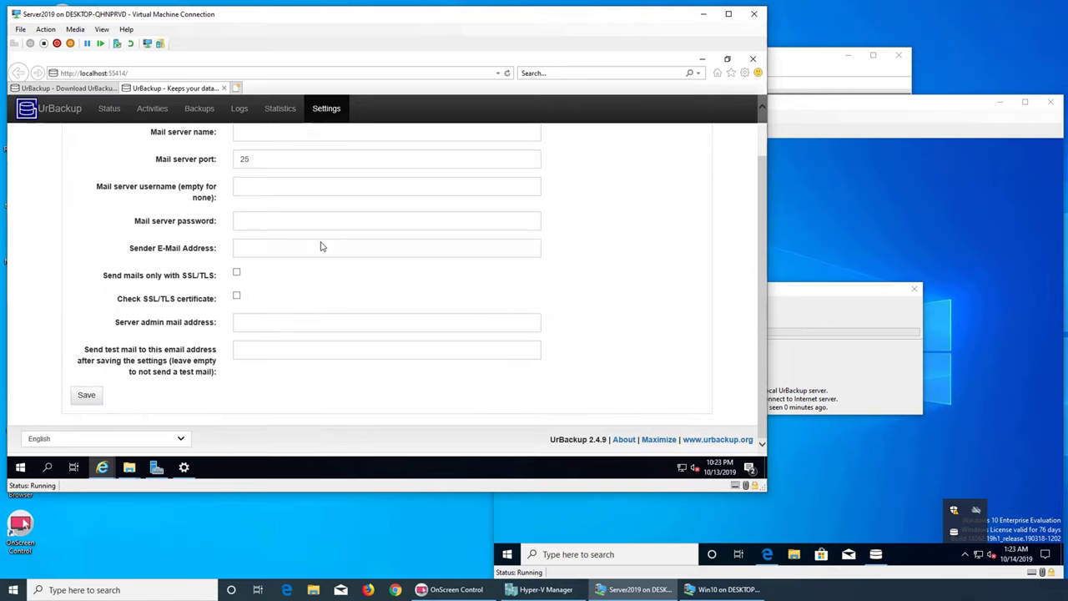
pyautogui.scroll(2, 322, 247)
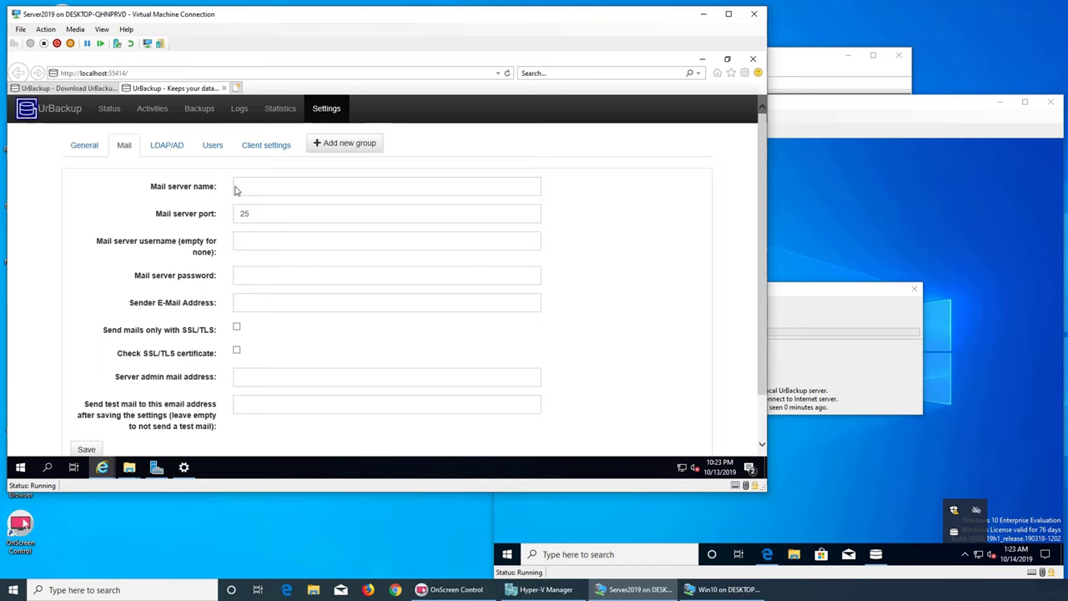
pyautogui.click(178, 147)
pyautogui.scroll(-5, 584, 288)
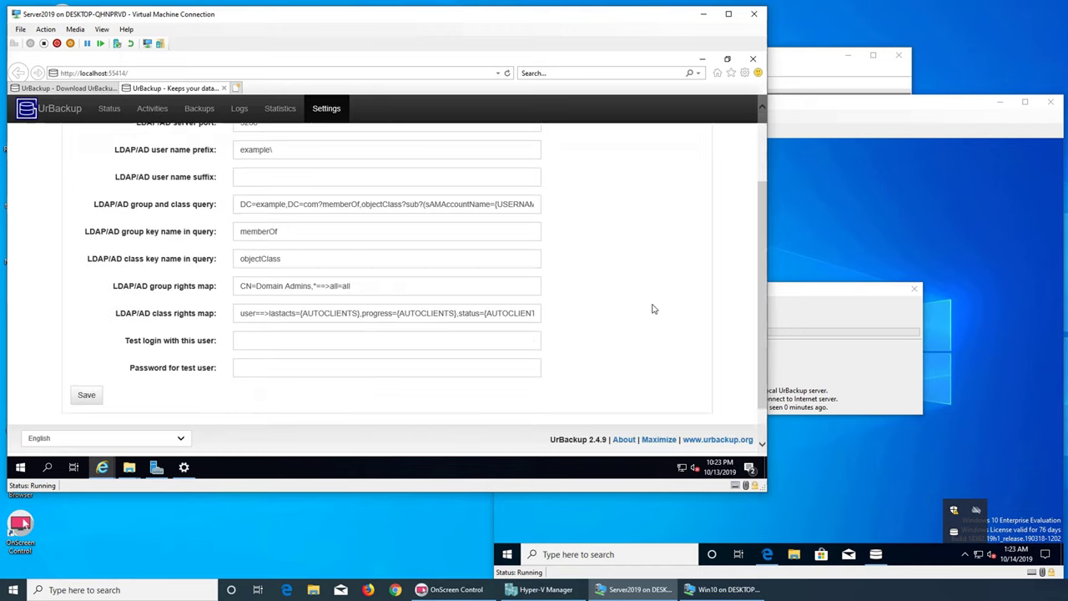
pyautogui.scroll(5, 506, 269)
pyautogui.click(214, 147)
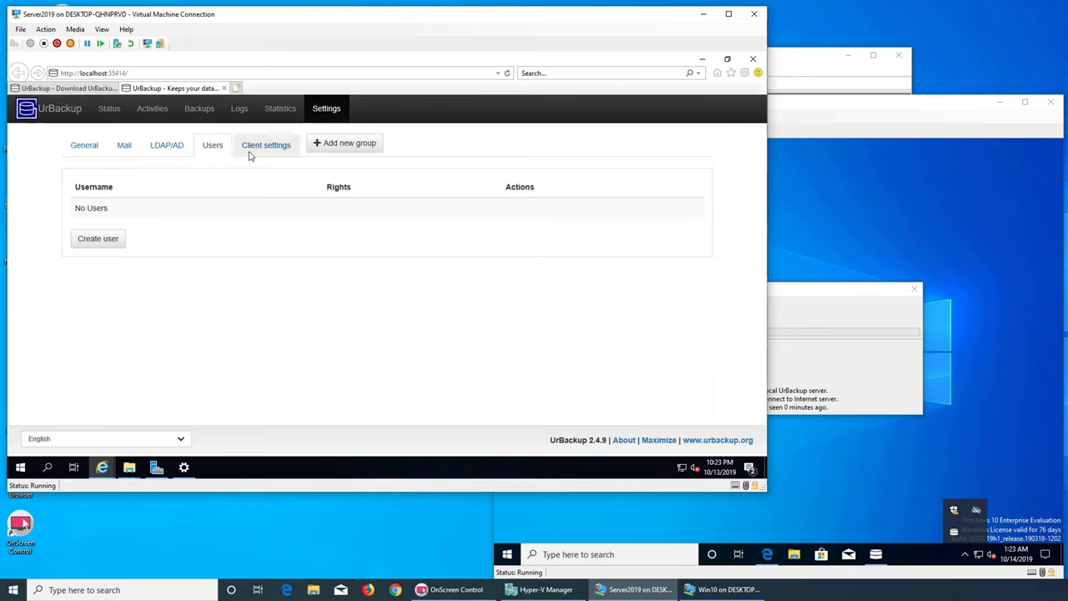
# - Look over Win10's client, internet and advanced settings, noting Hashed local and Raw internet transfer modes
pyautogui.click(252, 155)
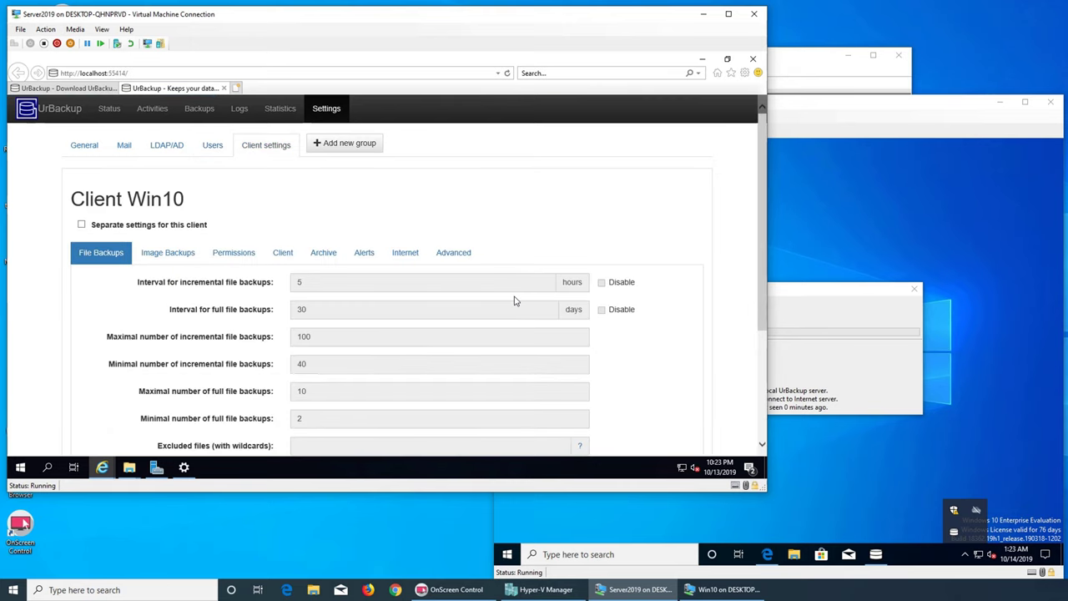
pyautogui.scroll(-4, 515, 300)
pyautogui.scroll(4, 515, 301)
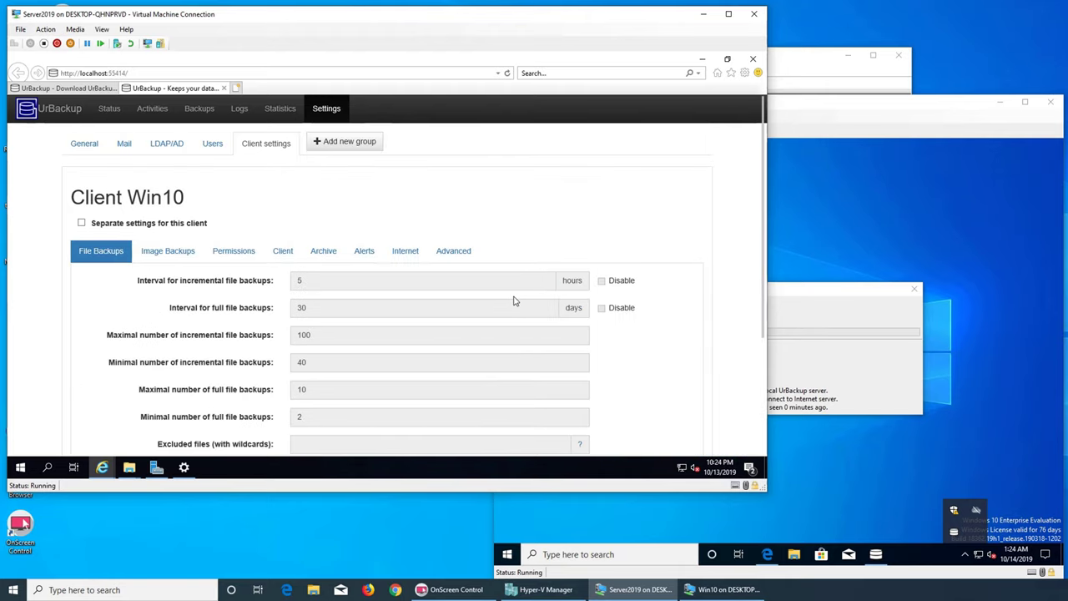
pyautogui.click(283, 250)
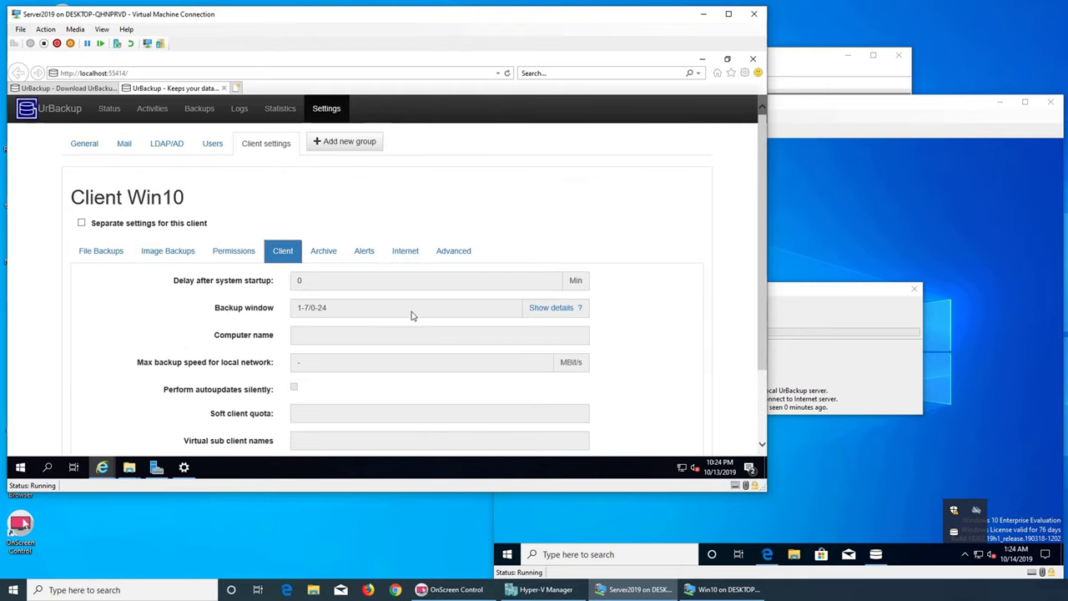
pyautogui.scroll(-2, 417, 317)
pyautogui.scroll(2, 417, 317)
pyautogui.click(404, 252)
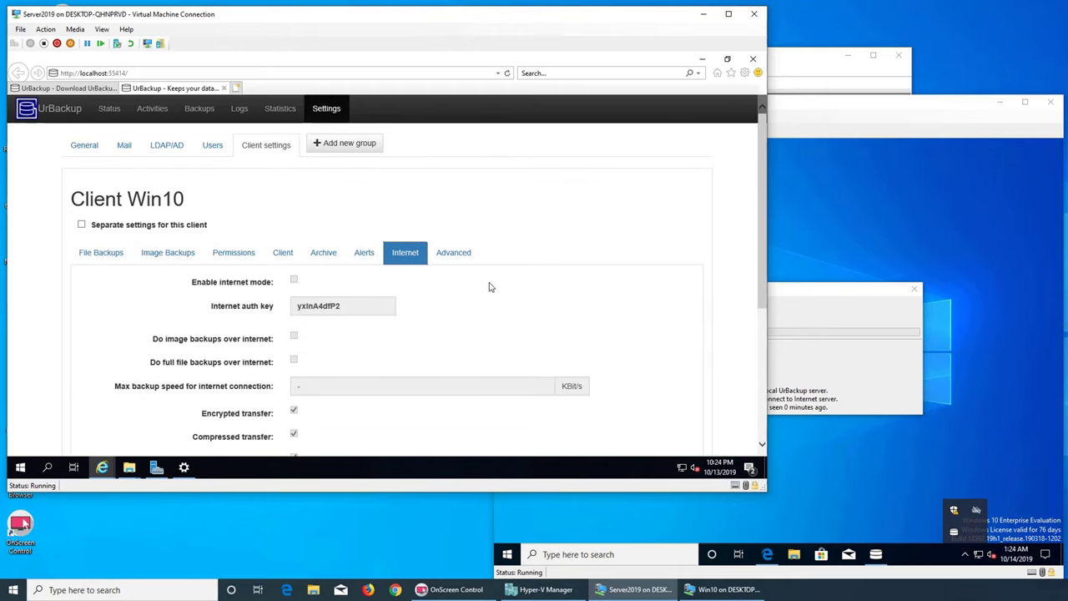
pyautogui.scroll(-3, 492, 290)
pyautogui.scroll(3, 492, 284)
pyautogui.click(451, 254)
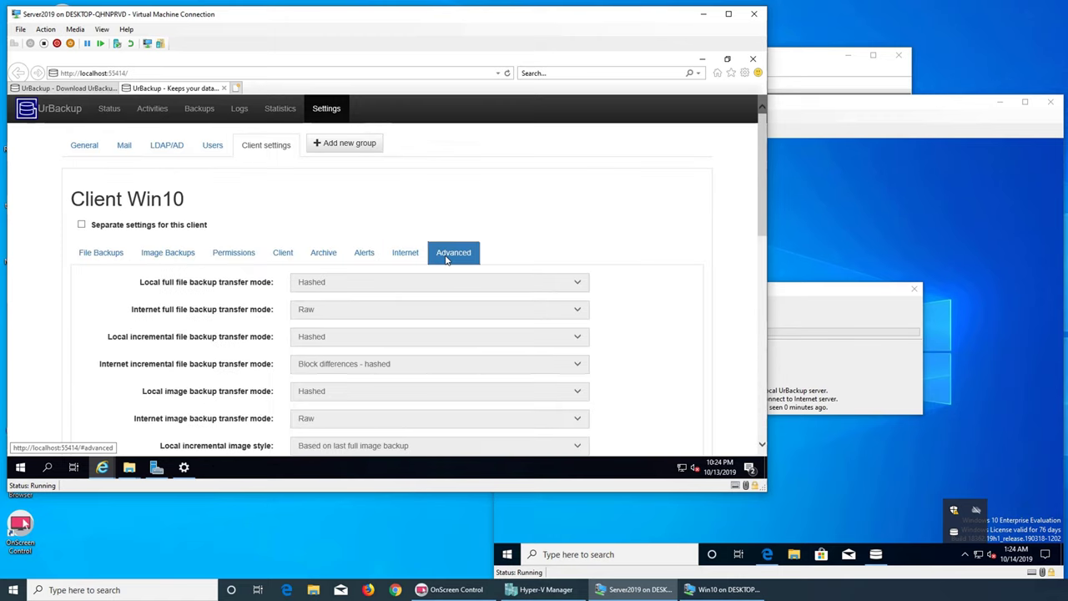
pyautogui.scroll(-10, 575, 314)
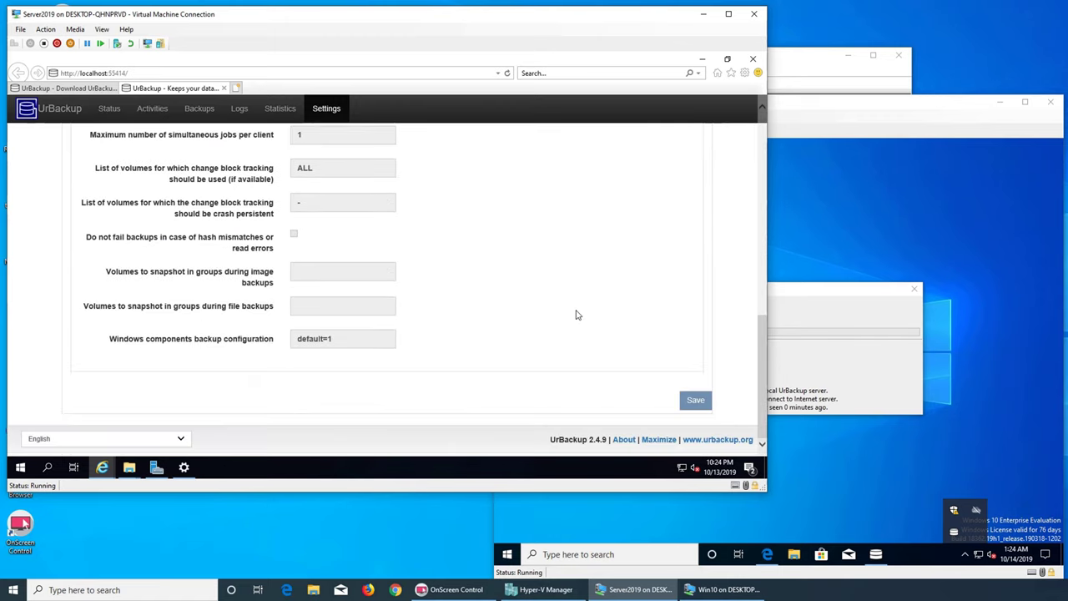
pyautogui.scroll(10, 575, 314)
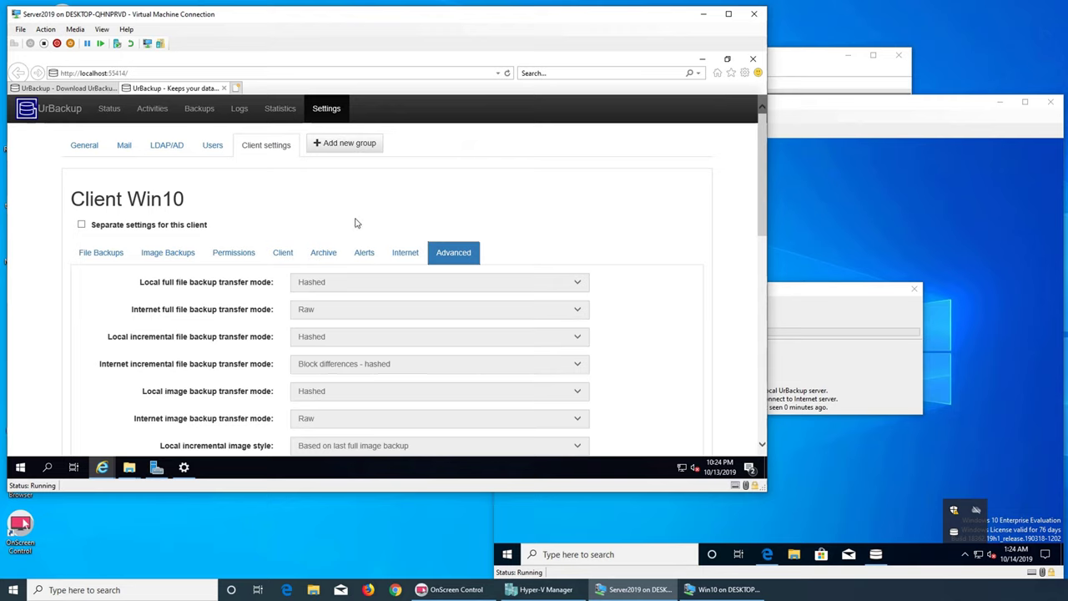
# - Scroll through the storage usage statistics charts
pyautogui.click(275, 116)
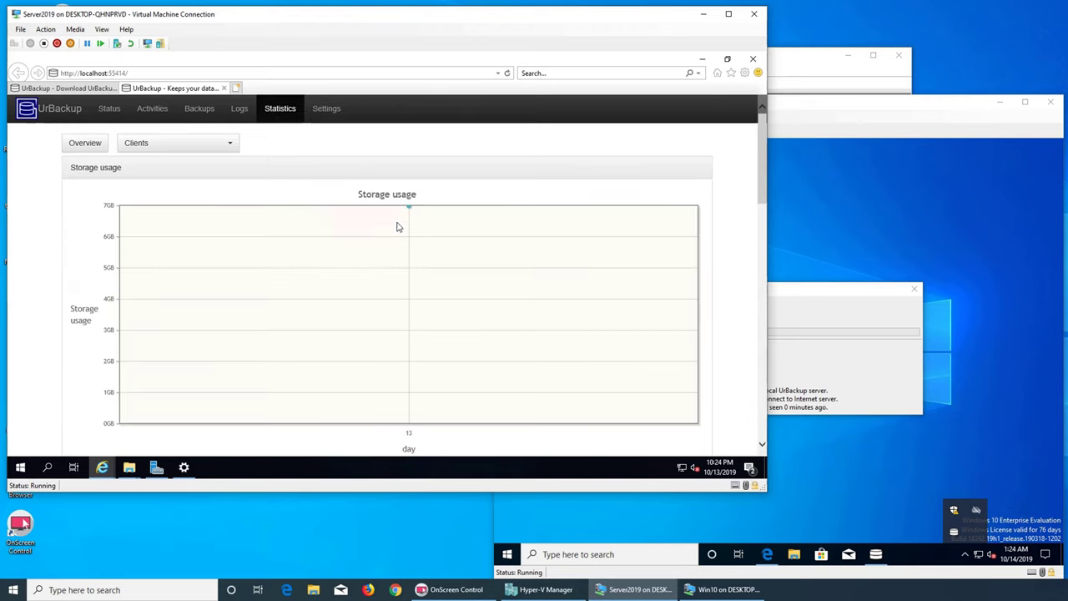
pyautogui.scroll(-5, 400, 230)
pyautogui.scroll(-5, 567, 269)
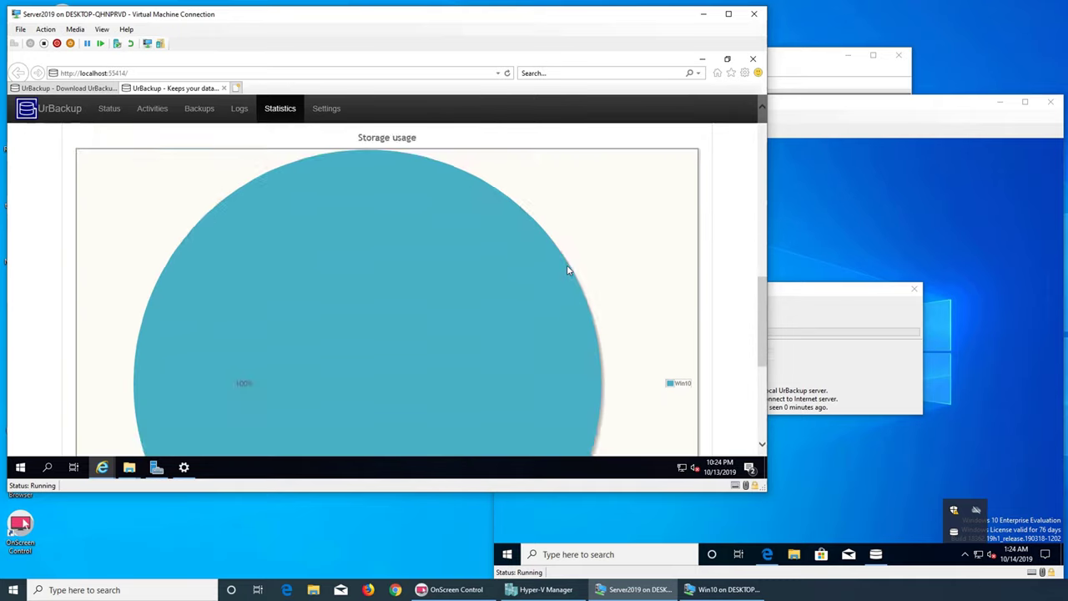
pyautogui.scroll(4, 566, 271)
pyautogui.scroll(-5, 566, 272)
pyautogui.scroll(5, 564, 275)
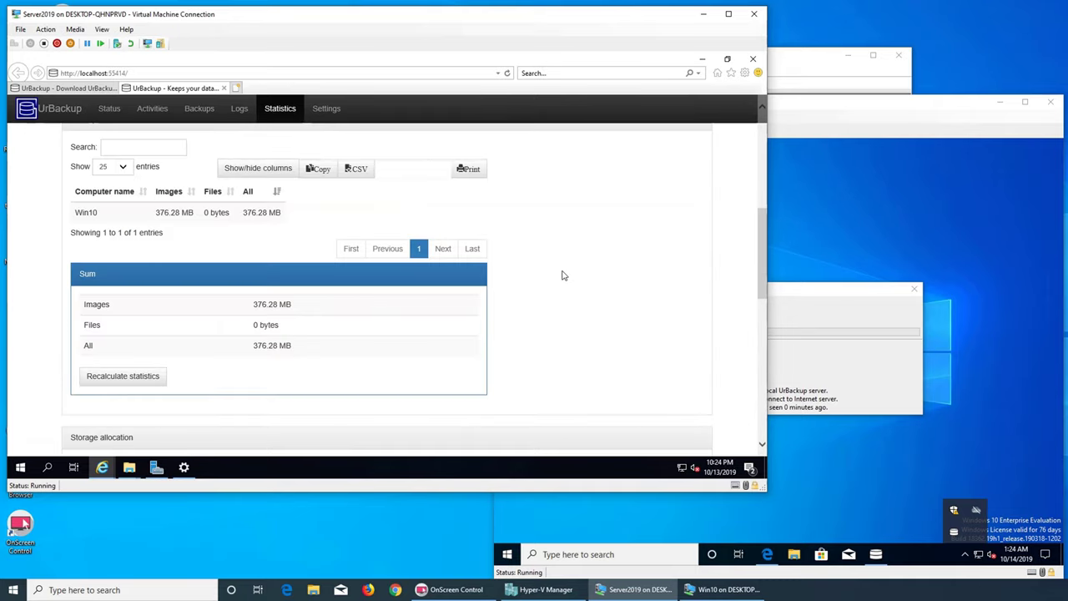
pyautogui.scroll(-2, 563, 275)
pyautogui.scroll(-7, 562, 278)
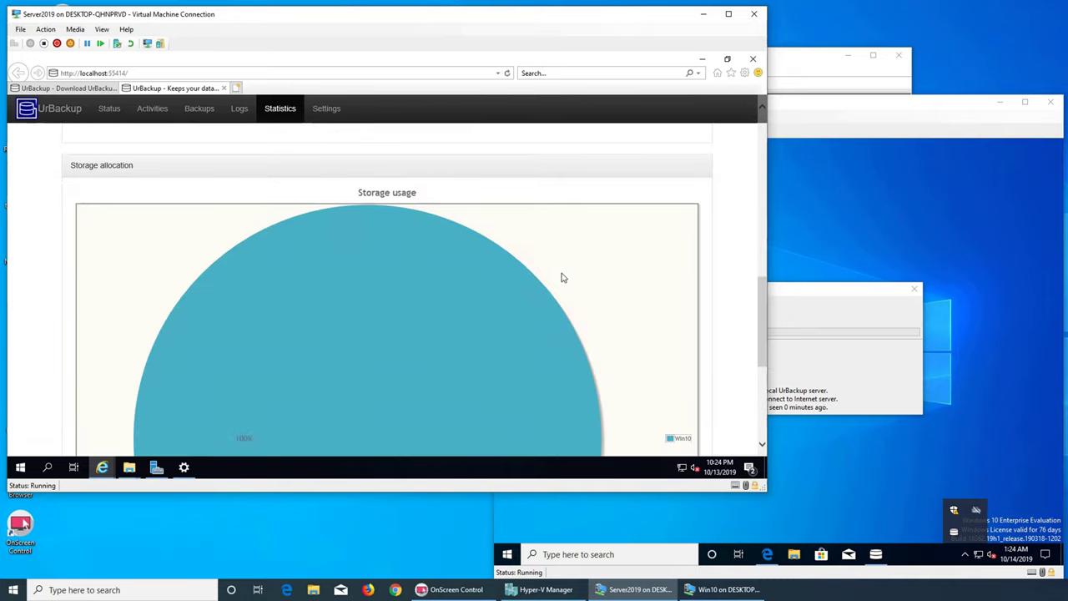
pyautogui.scroll(1, 563, 280)
pyautogui.scroll(5, 559, 284)
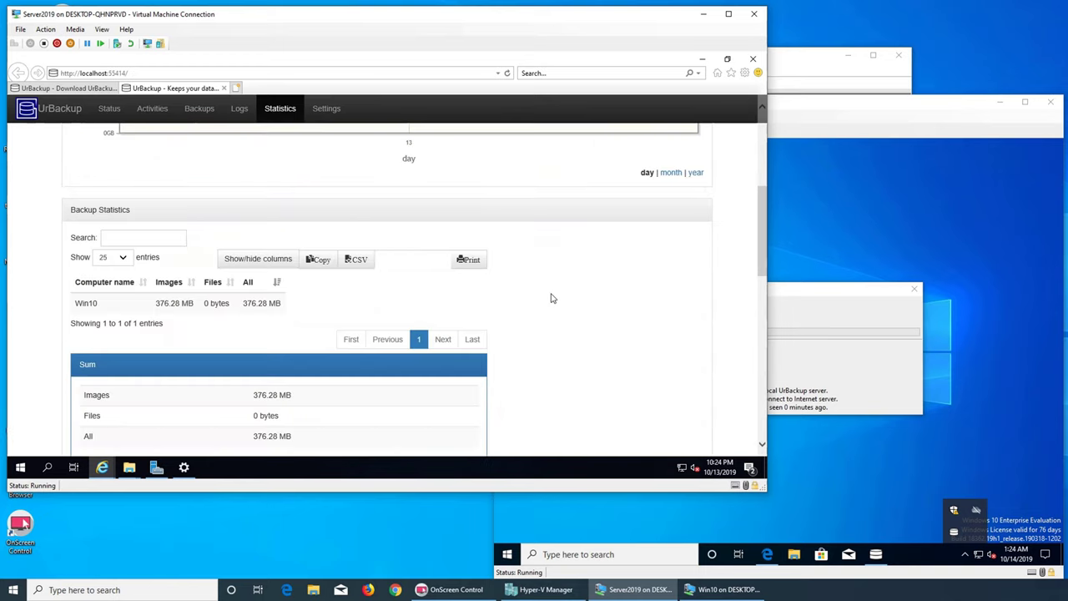
pyautogui.scroll(5, 551, 298)
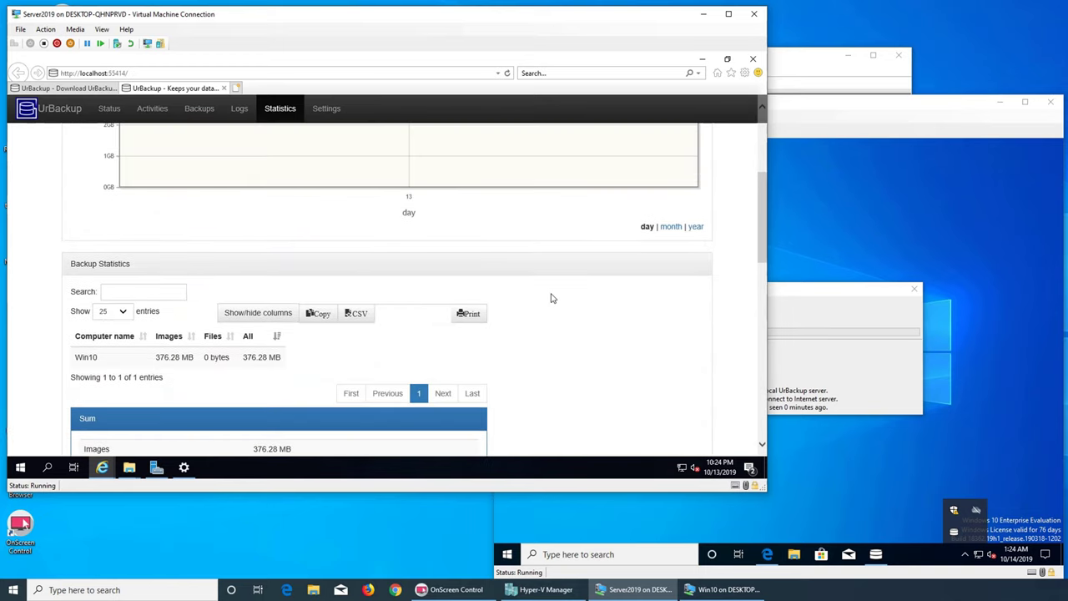
# - Check Logs and Backups, ending on Activities with Win10's last full C: image backup (6.99 GB)
pyautogui.click(238, 110)
pyautogui.click(202, 110)
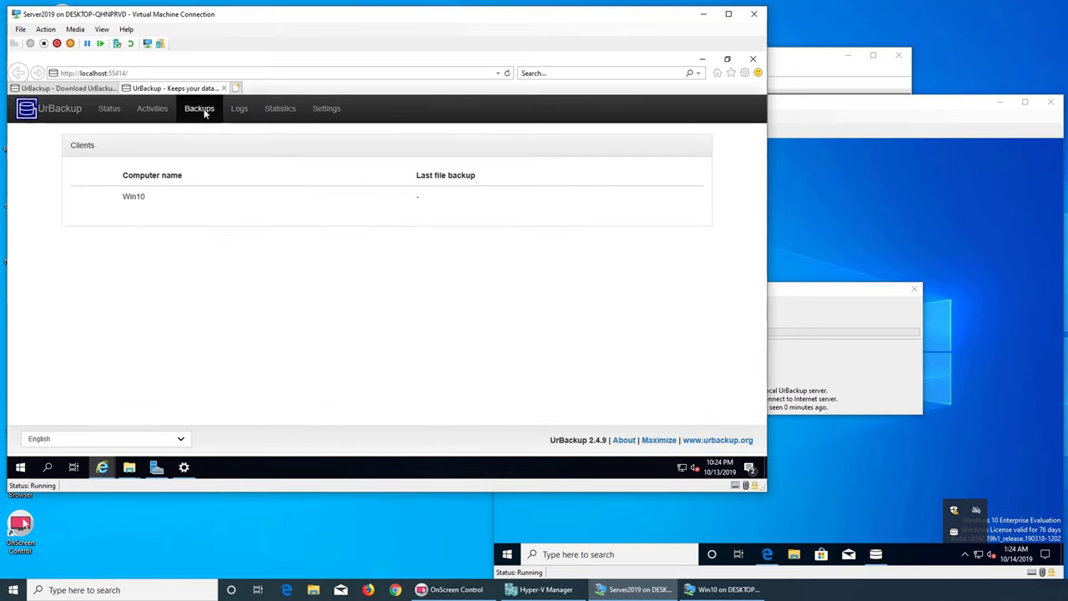
pyautogui.click(152, 111)
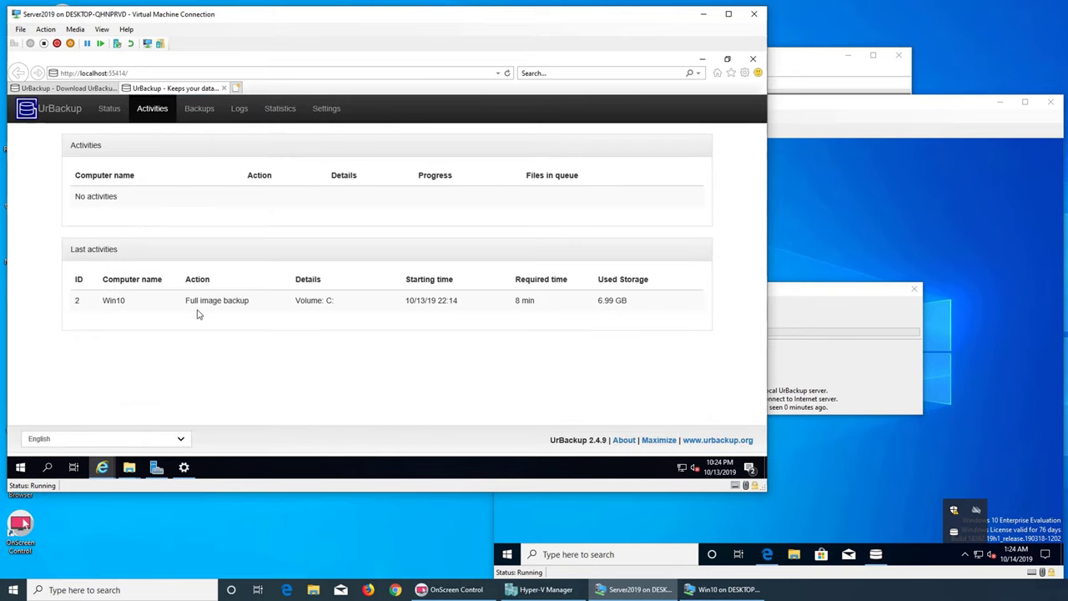
# - Confirm on Status that Win10 has never had a file backup, then open the Win10 UrBackup tray menu
pyautogui.click(110, 110)
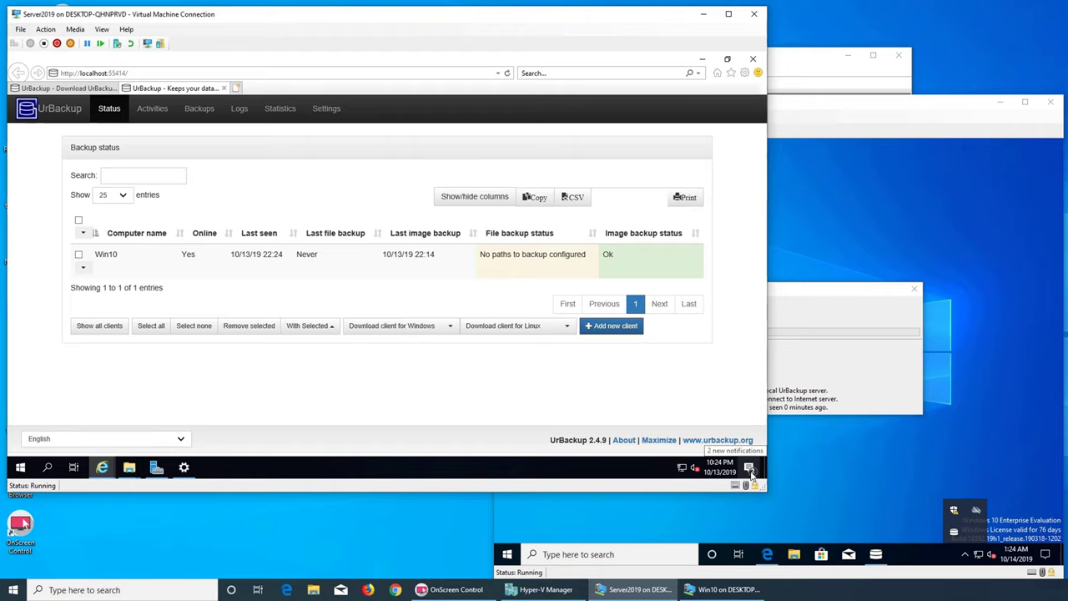
pyautogui.rightClick(954, 532)
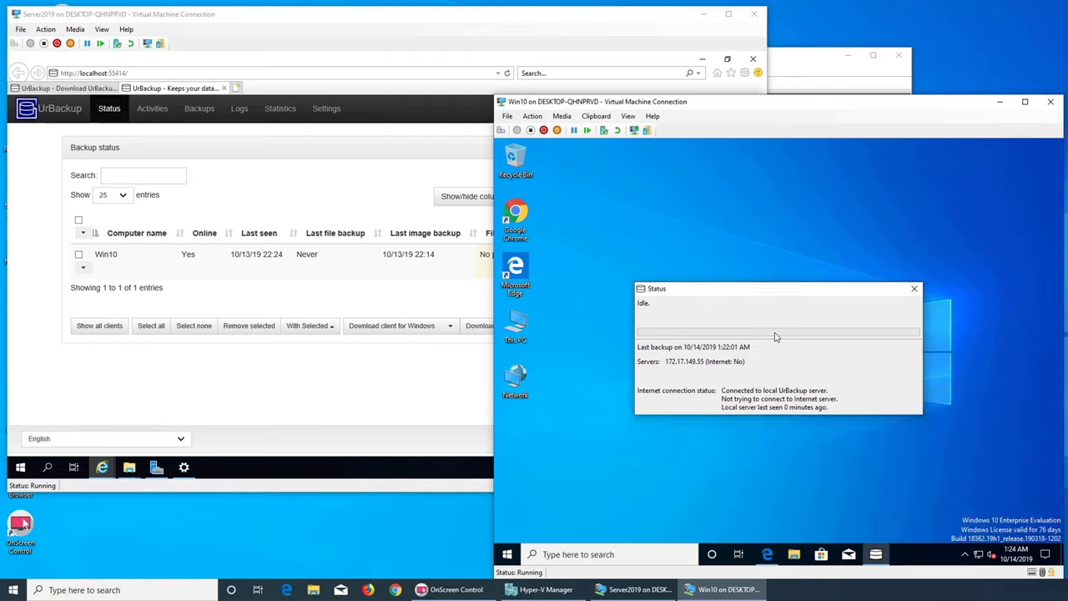
pyautogui.click(965, 554)
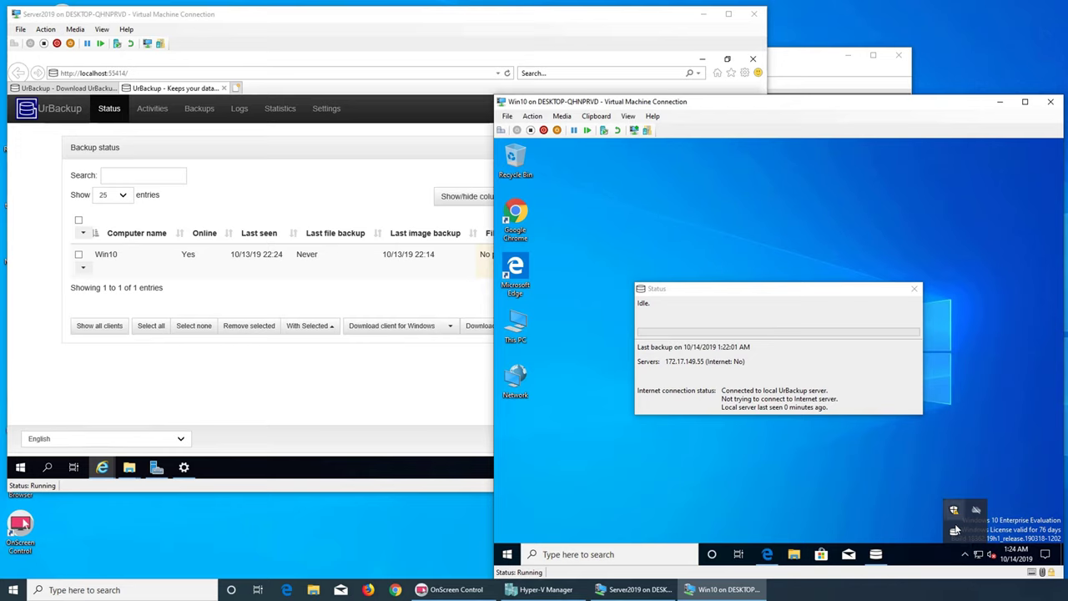
pyautogui.rightClick(954, 529)
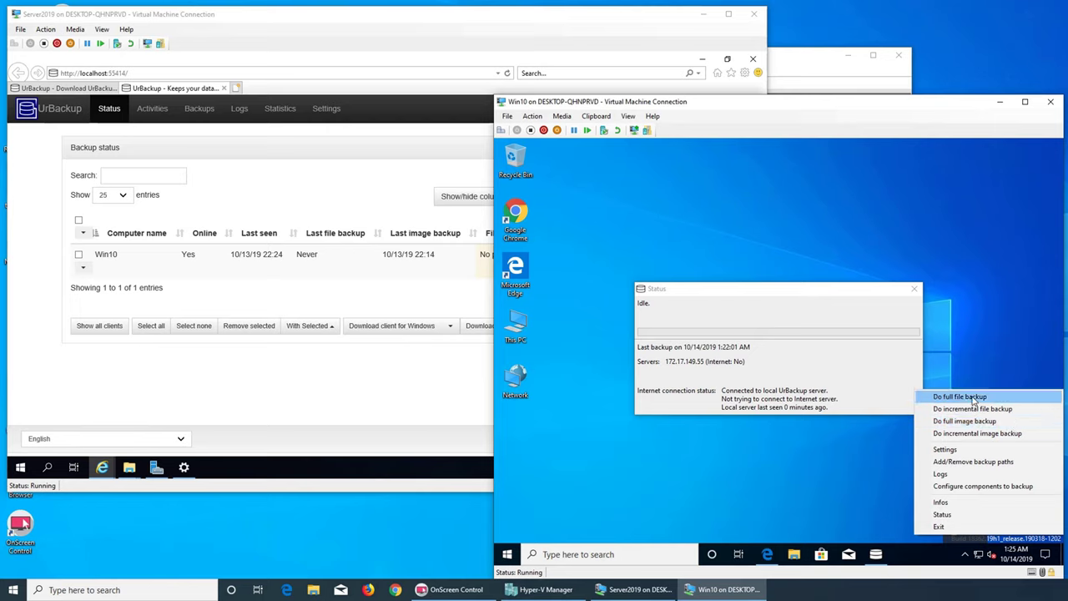
# - Start a full file backup of Win10 and confirm a second backup attempt is refused
pyautogui.click(959, 396)
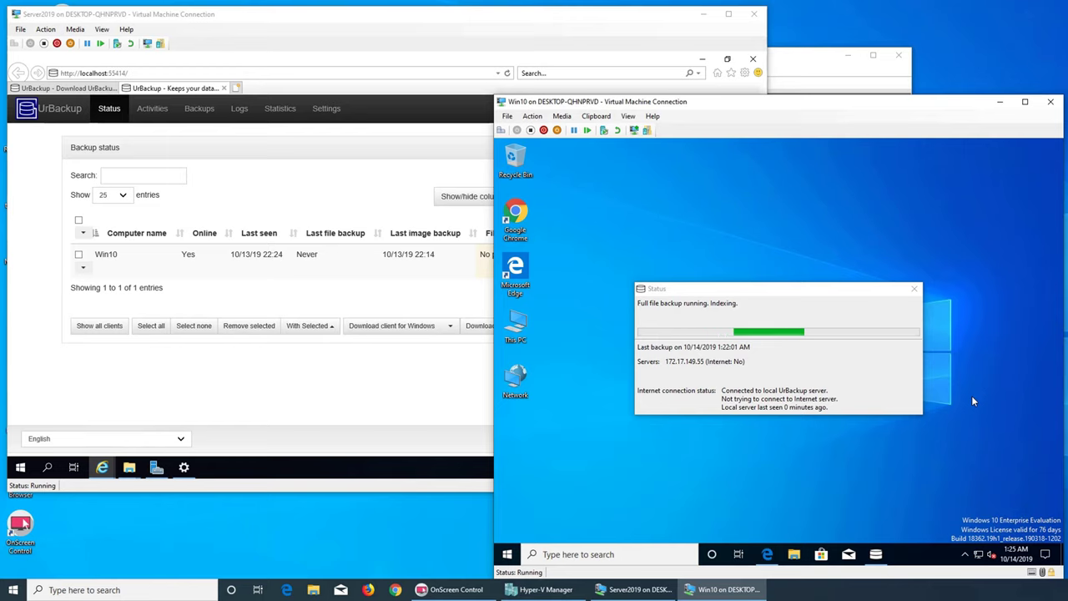
pyautogui.click(965, 556)
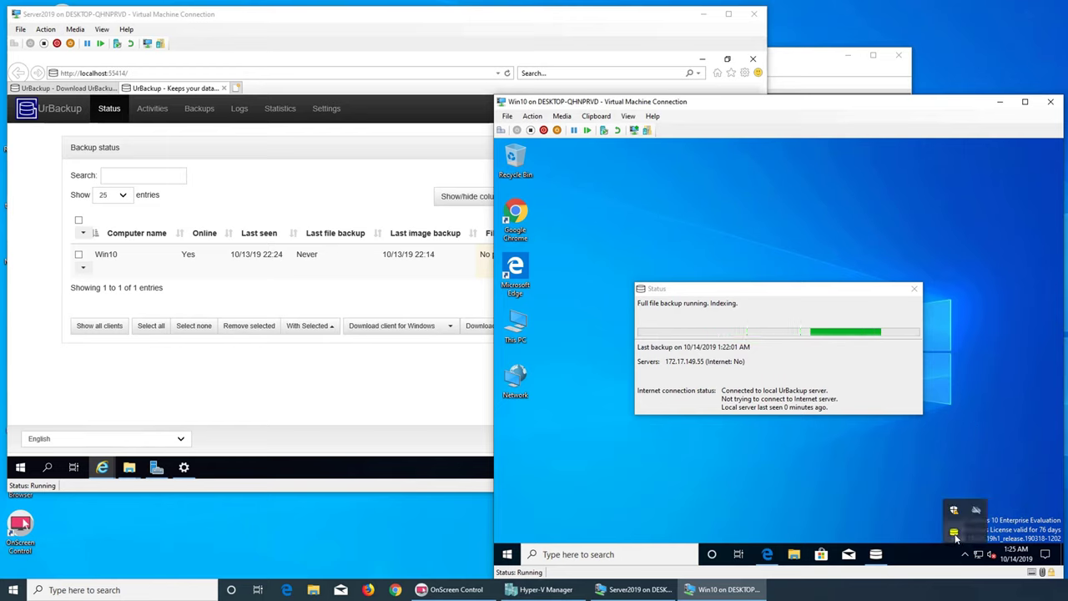
pyautogui.rightClick(956, 538)
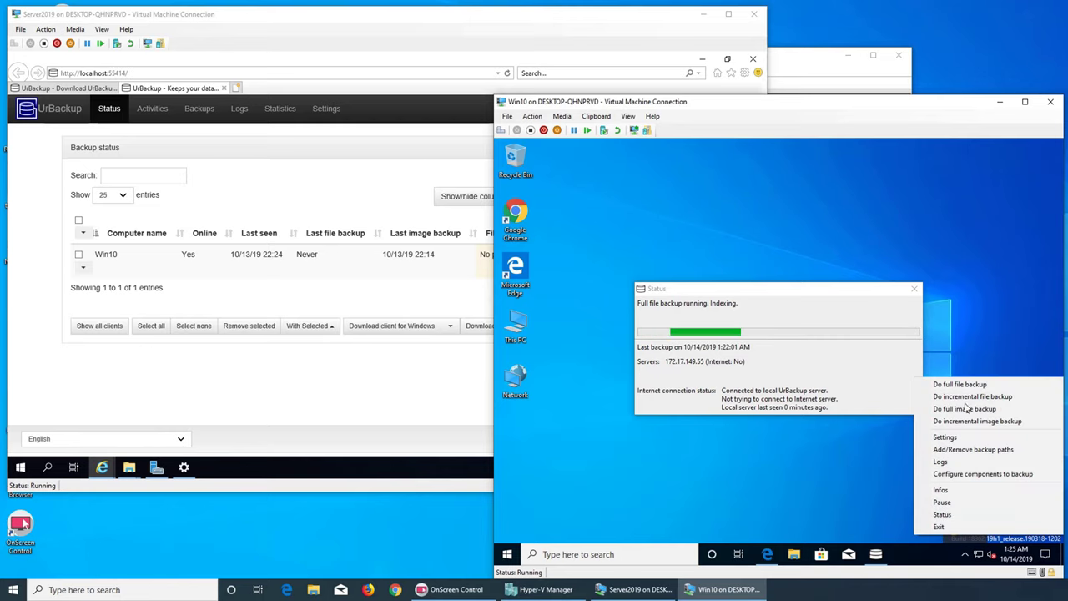
pyautogui.click(966, 397)
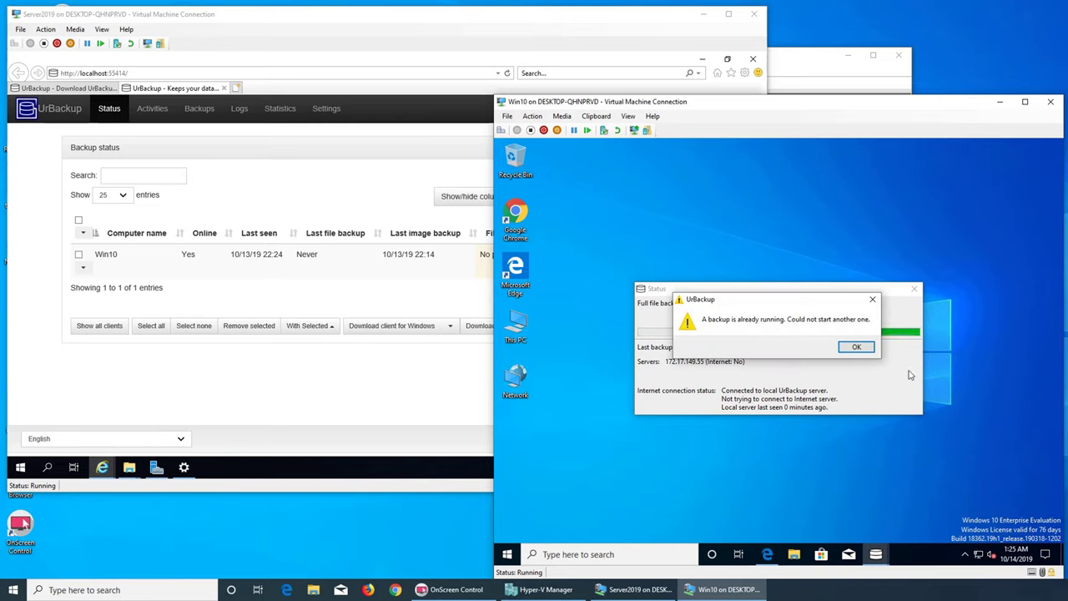
pyautogui.click(857, 347)
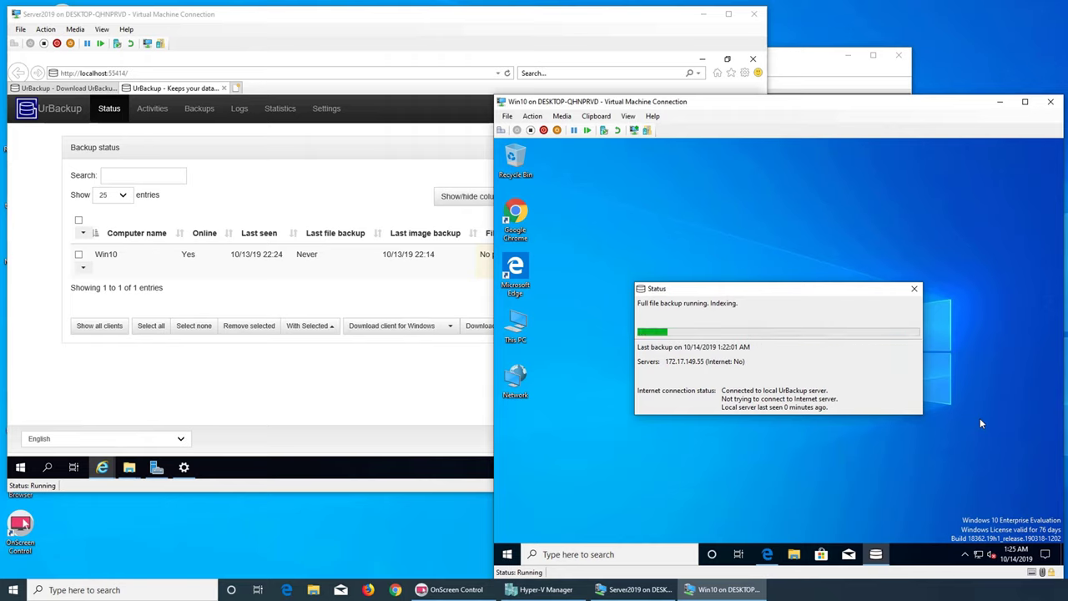
pyautogui.click(967, 553)
pyautogui.rightClick(953, 532)
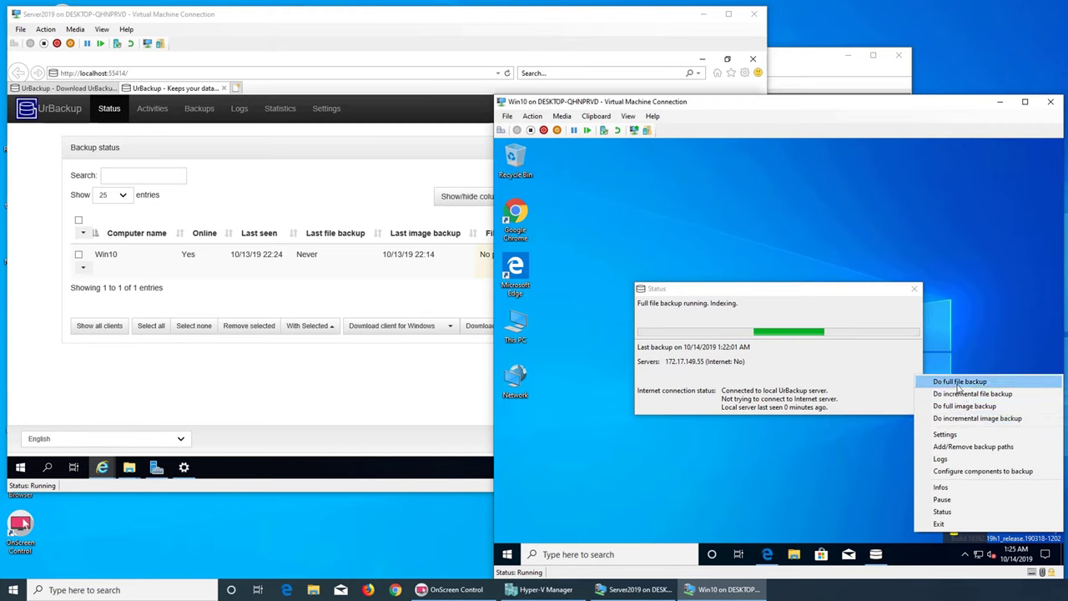
# - Open the client Settings from the tray, approving as administrator after a rejected first password
pyautogui.click(961, 435)
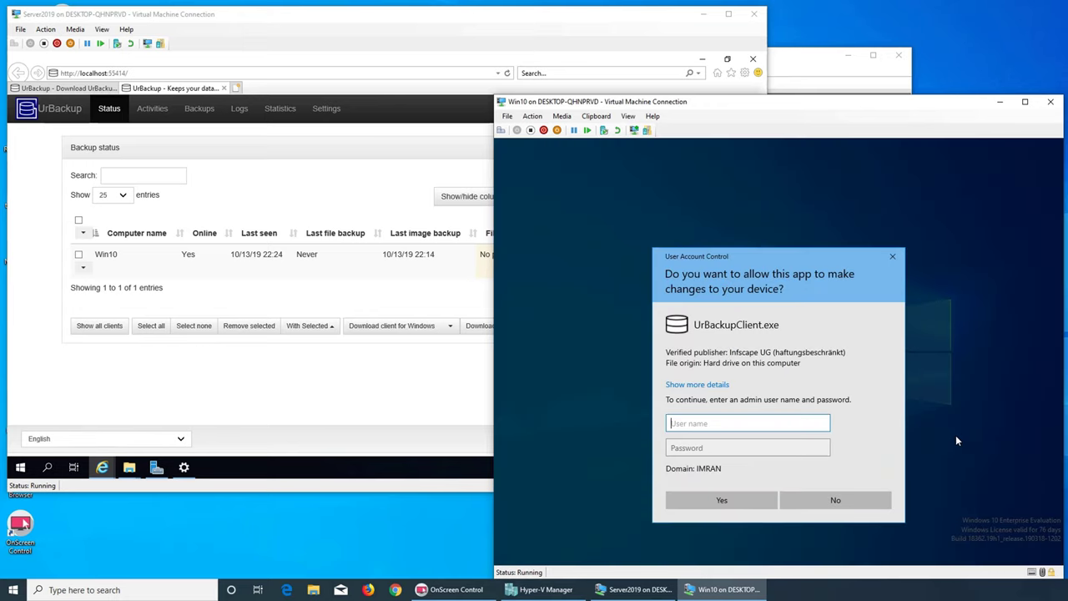
pyautogui.write('administrator')
pyautogui.press('Tab')
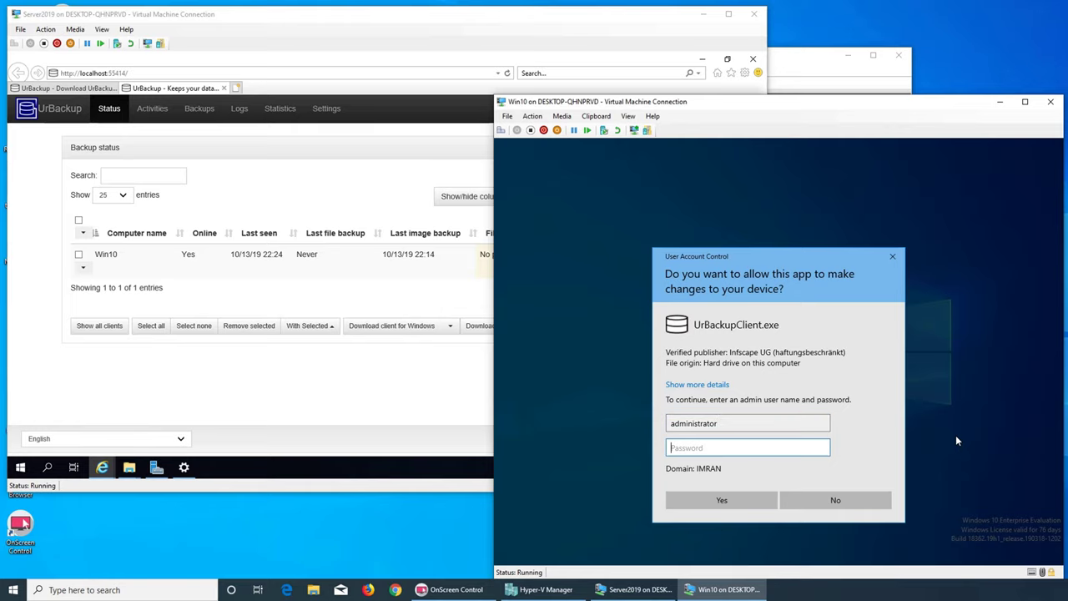
pyautogui.write('••')
pyautogui.press('Return')
pyautogui.write('•')
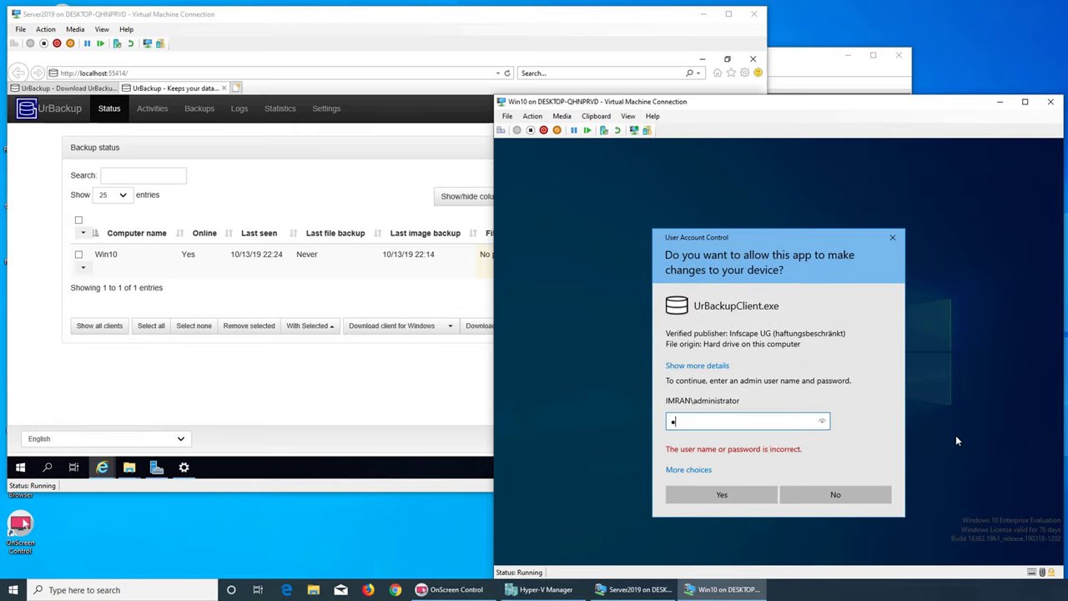
pyautogui.write('••••••••')
pyautogui.press('Return')
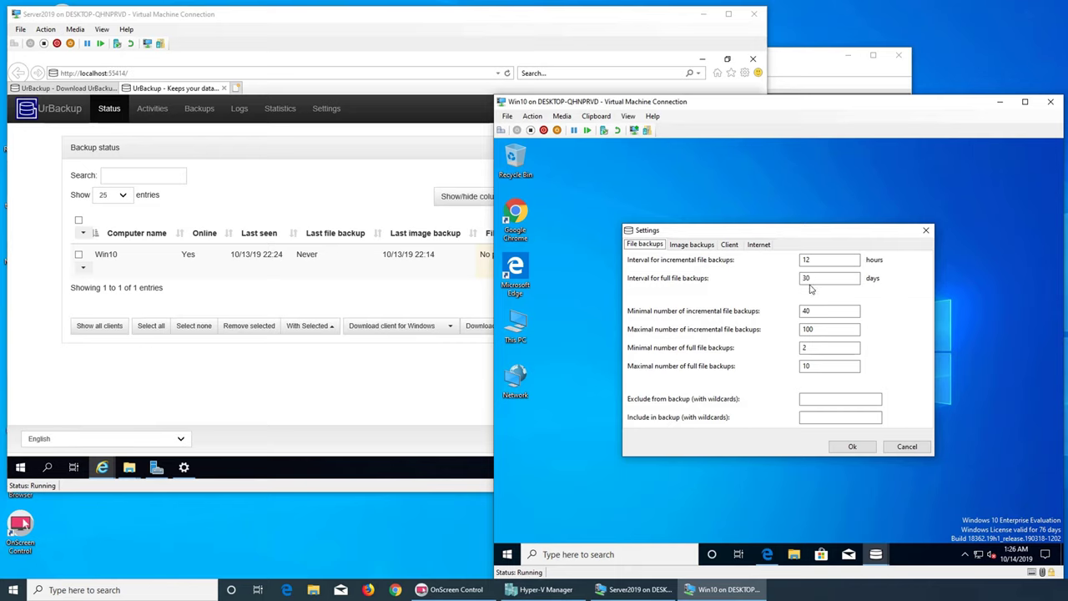
# - Review the Image backups, Client, Internet and File backups tabs, then cancel the Settings dialog
pyautogui.click(697, 247)
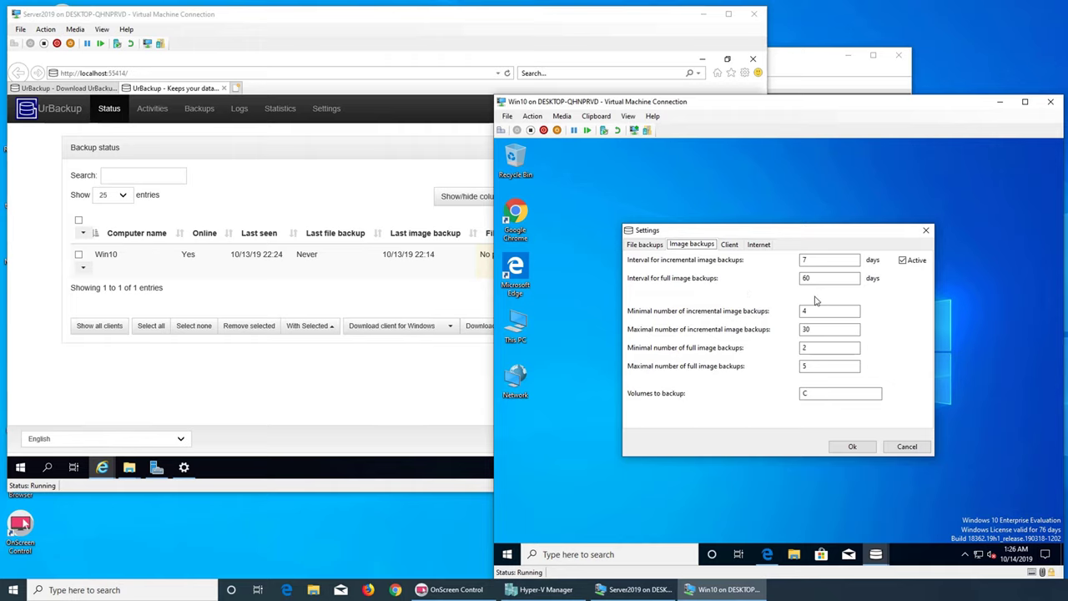
pyautogui.click(727, 246)
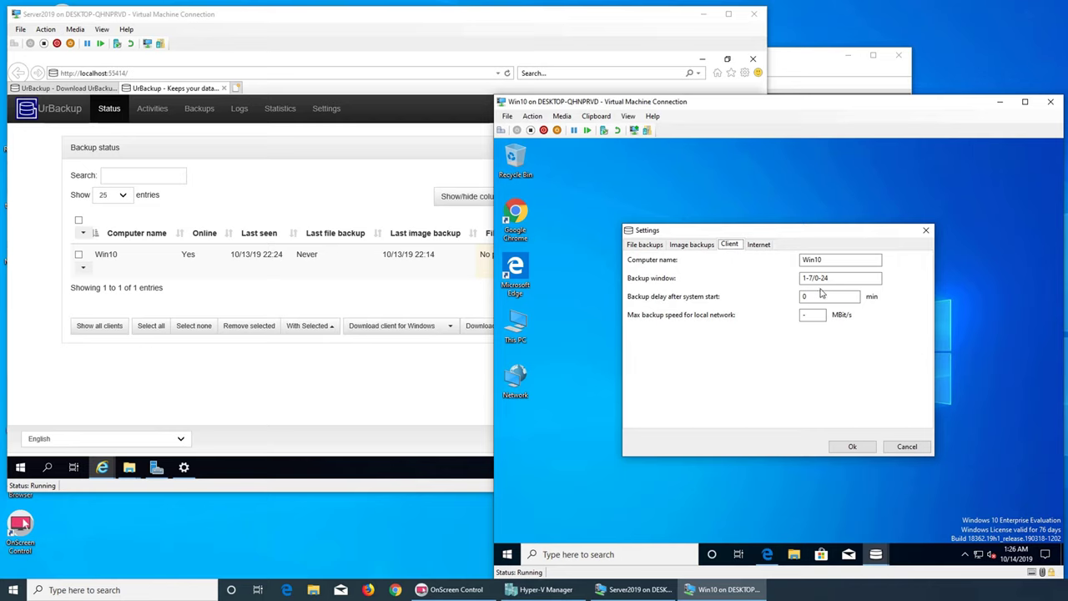
pyautogui.click(761, 245)
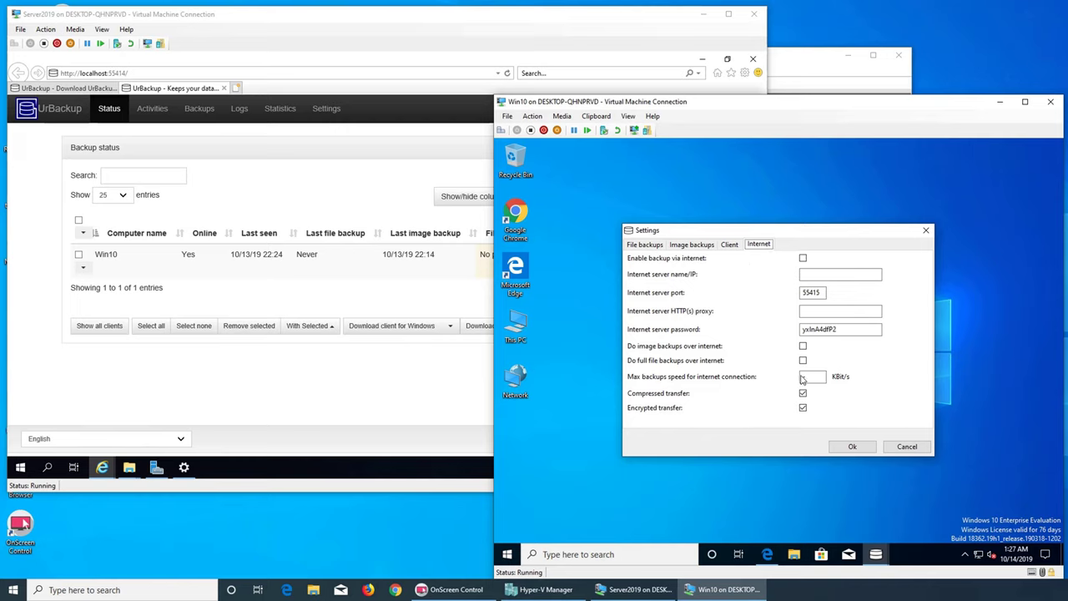
pyautogui.click(644, 245)
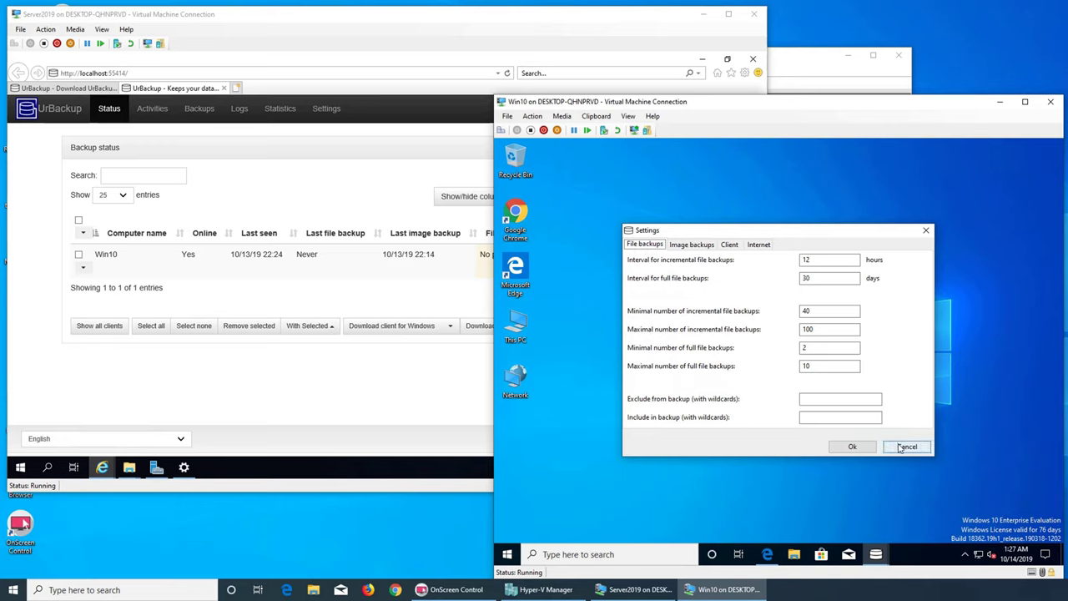
pyautogui.click(692, 244)
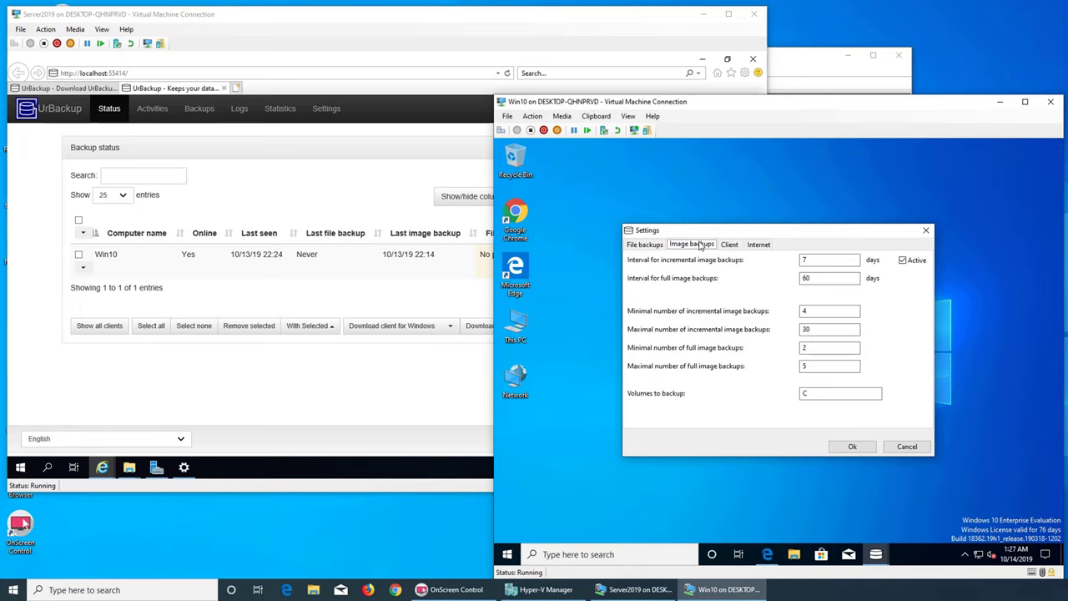
pyautogui.click(906, 446)
pyautogui.click(965, 556)
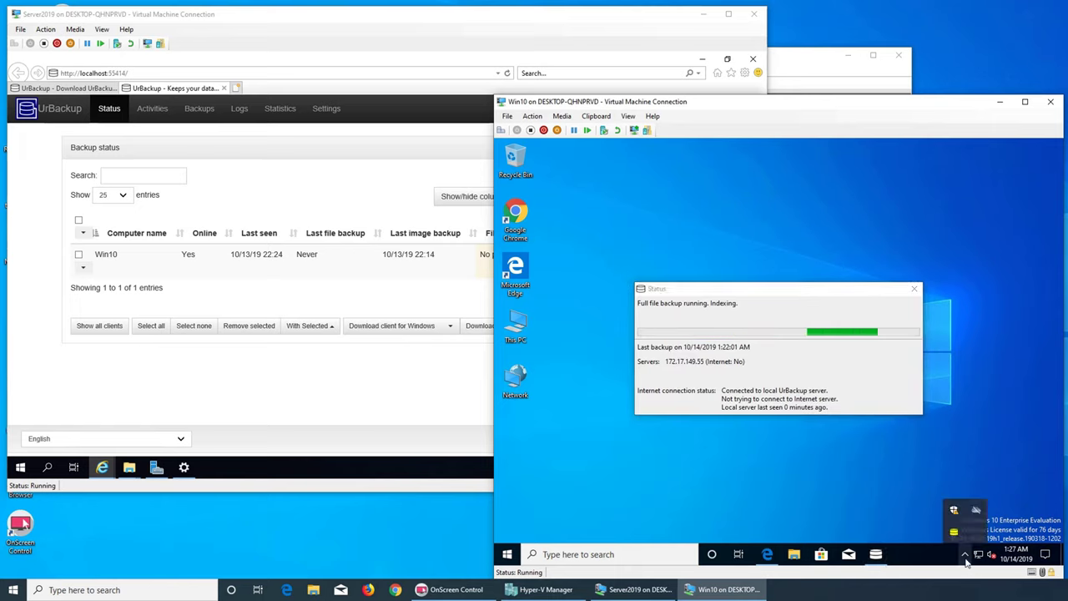
# - Move the status window aside and choose Add/Remove backup paths from the UrBackup tray menu
pyautogui.rightClick(953, 530)
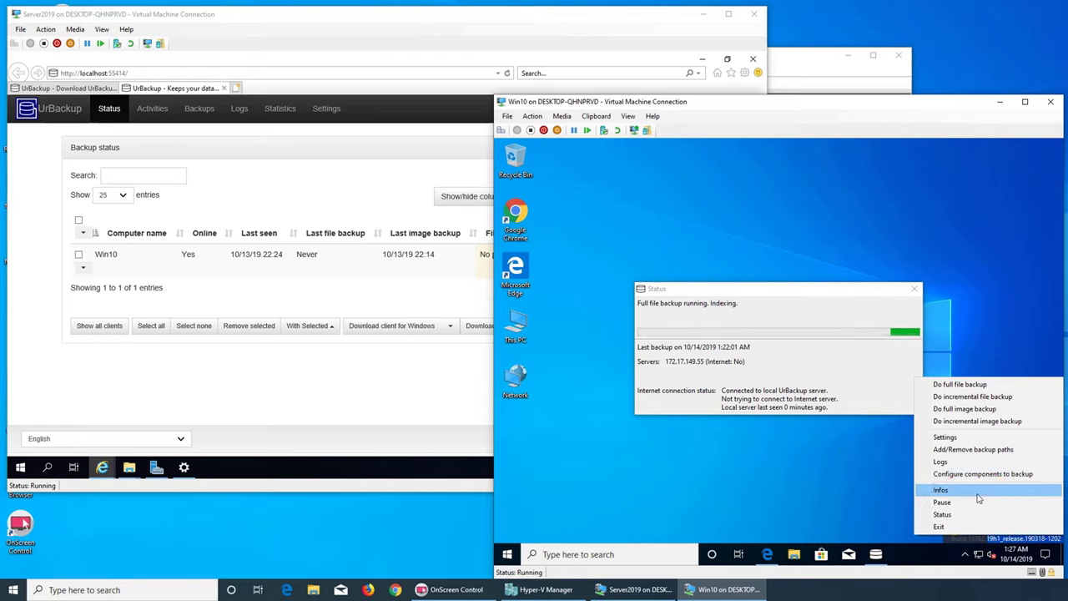
pyautogui.click(961, 525)
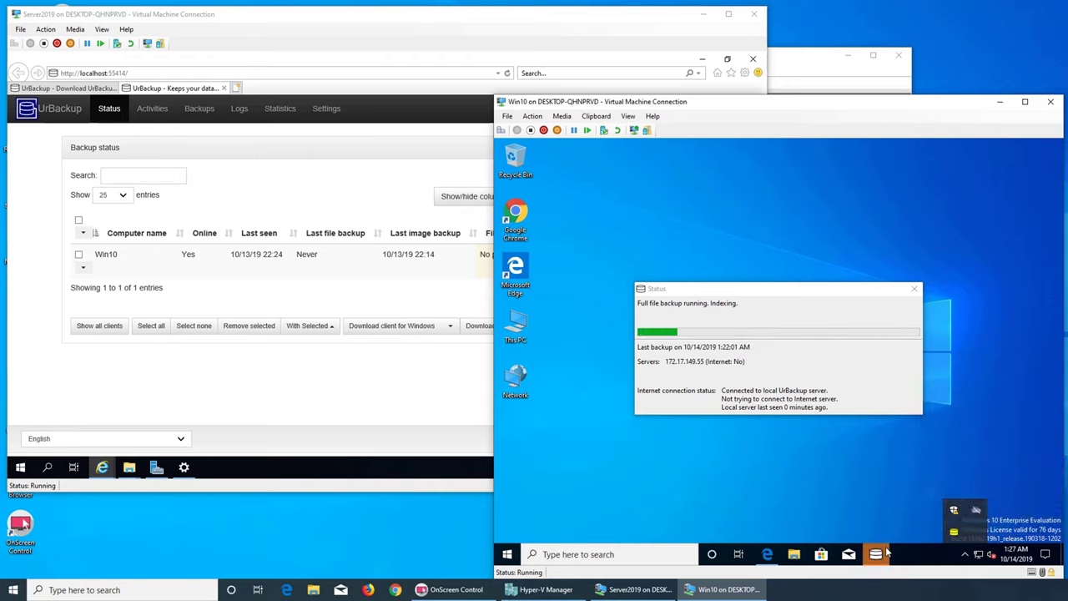
pyautogui.moveTo(825, 299); pyautogui.dragTo(770, 306)
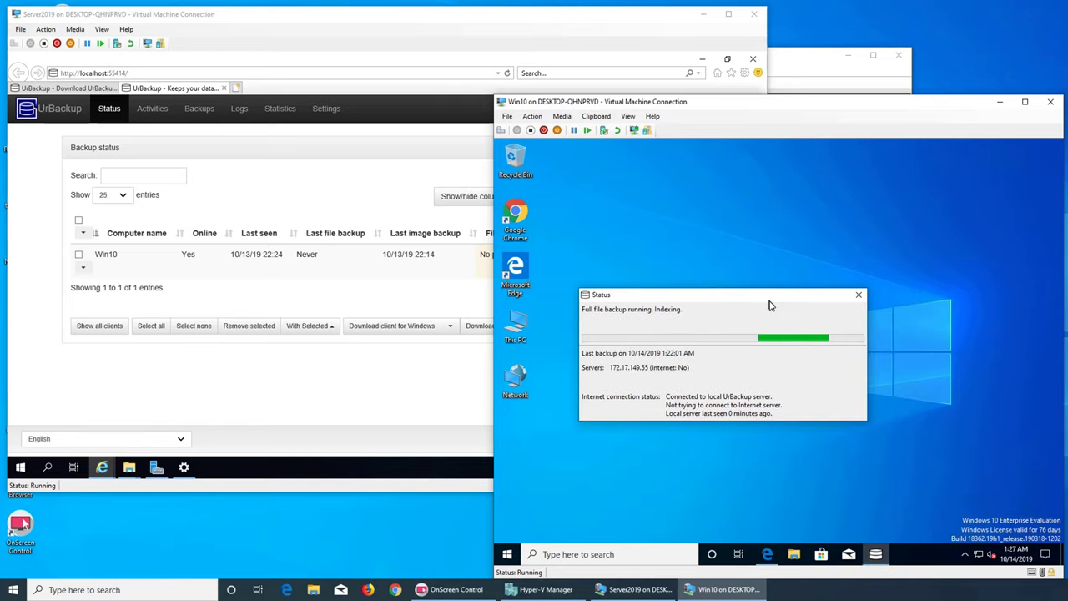
pyautogui.click(966, 554)
pyautogui.rightClick(952, 534)
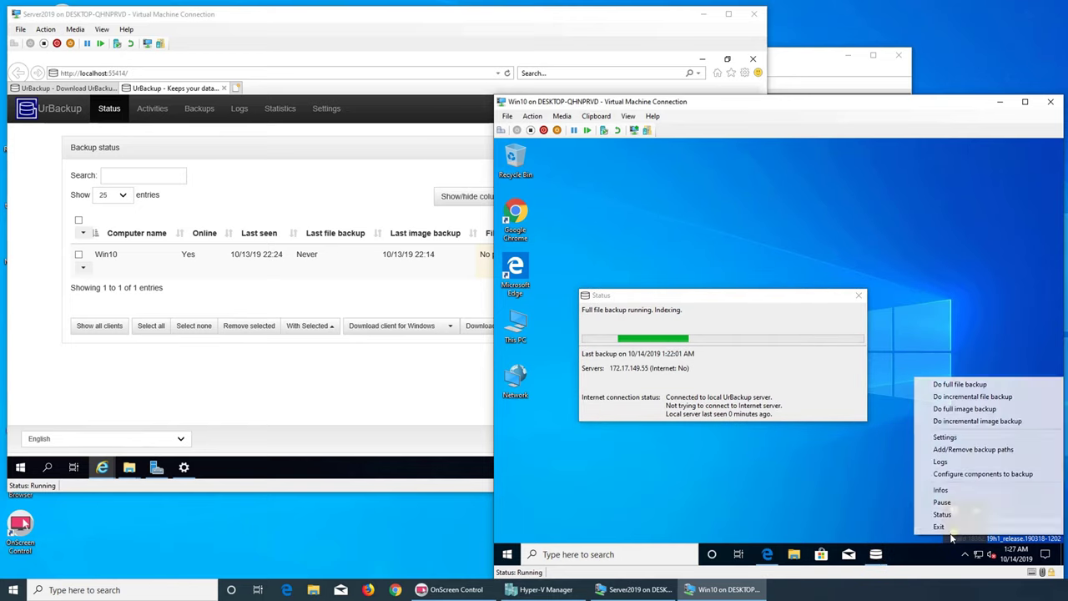
pyautogui.click(950, 450)
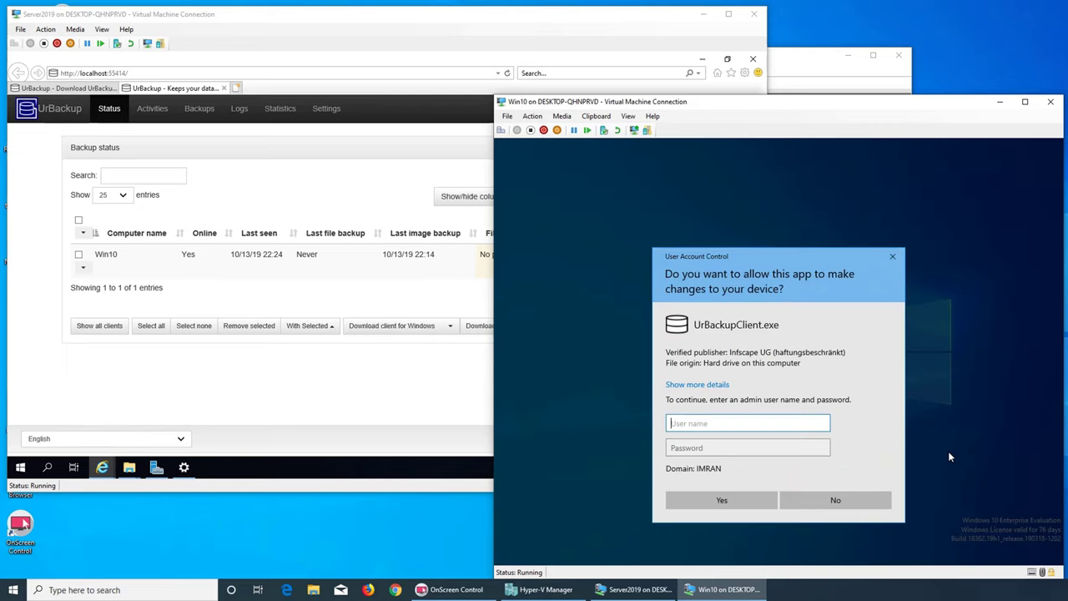
# - Enter administrator credentials in the UAC prompt, re-entering the password twice after errors
pyautogui.write('administraotr')
pyautogui.press('Tab')
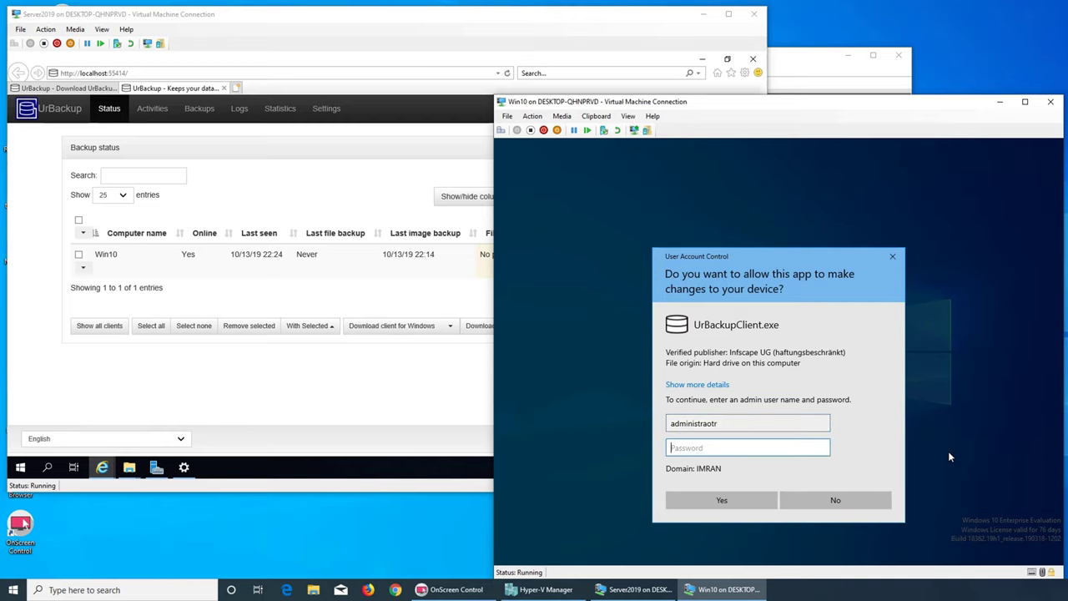
pyautogui.write('••••••••')
pyautogui.press('Return')
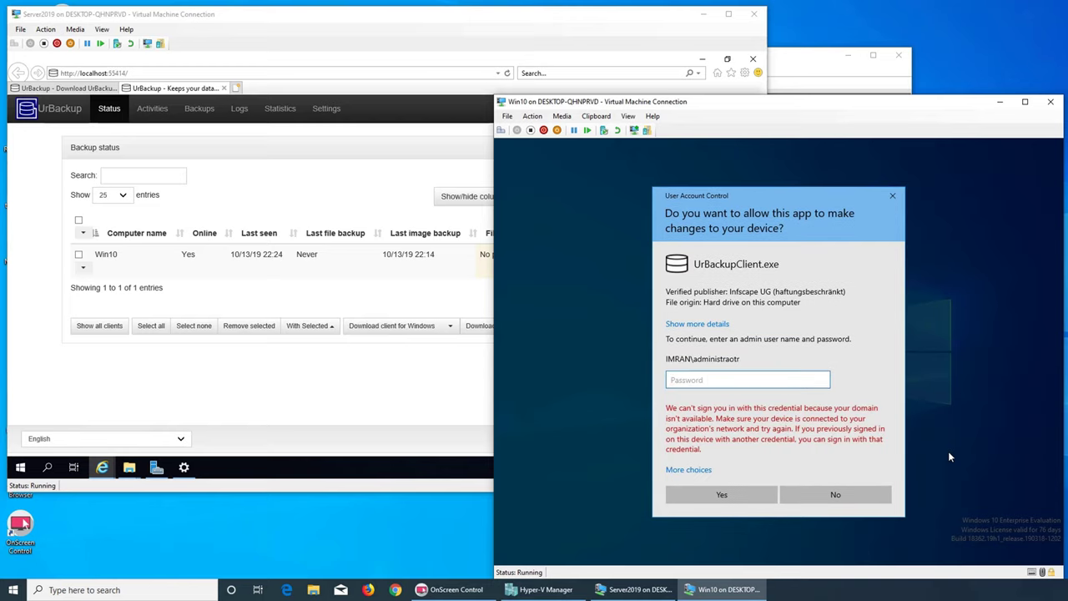
pyautogui.write('••••')
pyautogui.press('Return')
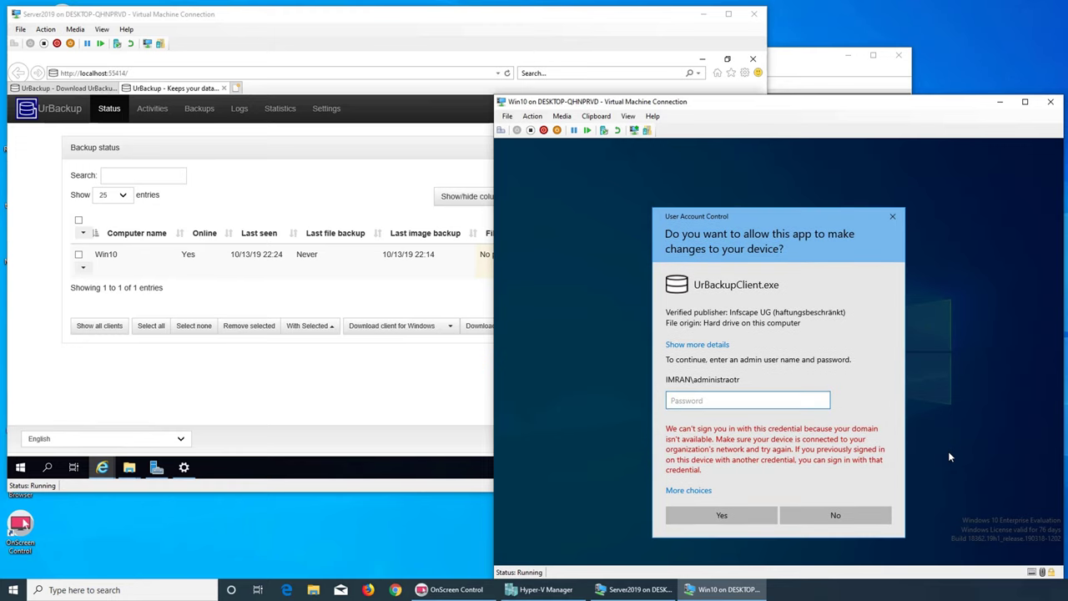
pyautogui.write('•••••••••')
pyautogui.press('Return')
# - Toggle Caps Lock, try the password once more, and move the client VM window higher
pyautogui.press('capslock')
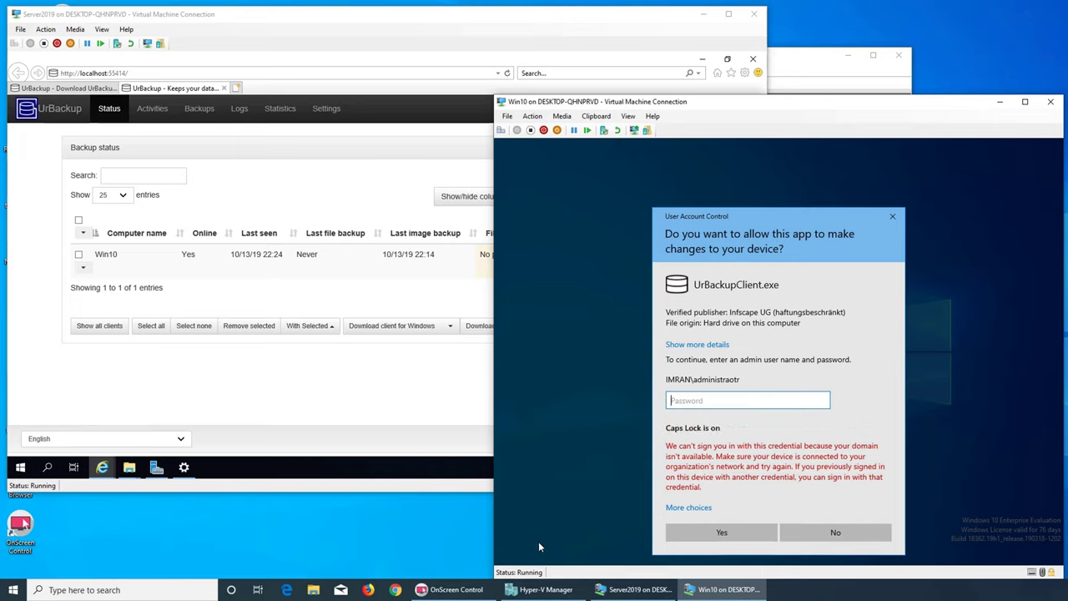
pyautogui.press('capslock')
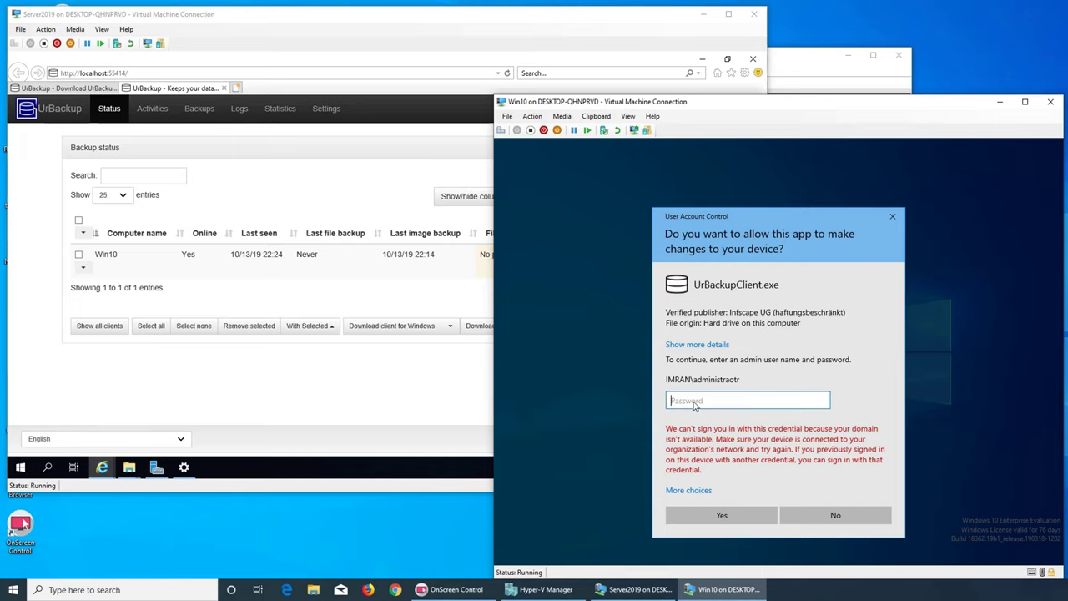
pyautogui.write('P')
pyautogui.press('Return')
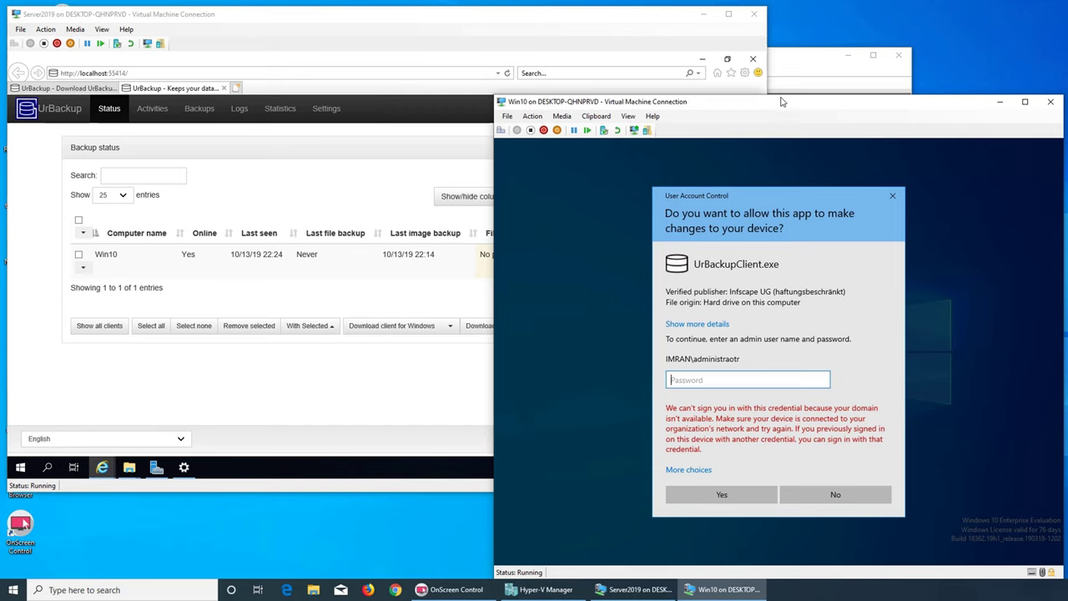
pyautogui.moveTo(782, 101); pyautogui.dragTo(778, 70)
# - Decline the permission prompt, minimise the server's UrBackup web console and refresh the server desktop
pyautogui.click(835, 463)
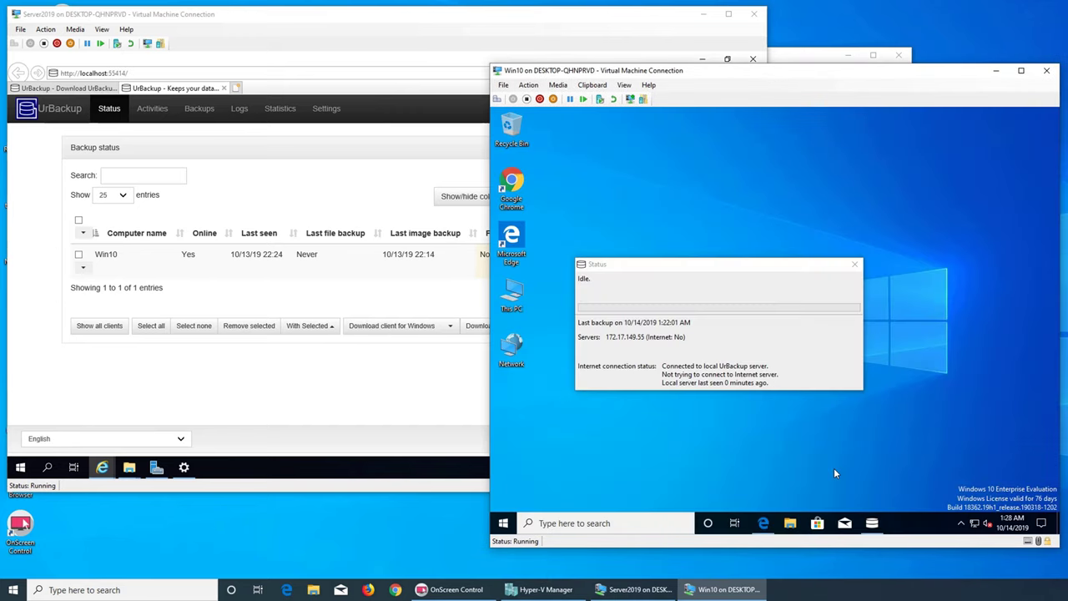
pyautogui.click(395, 481)
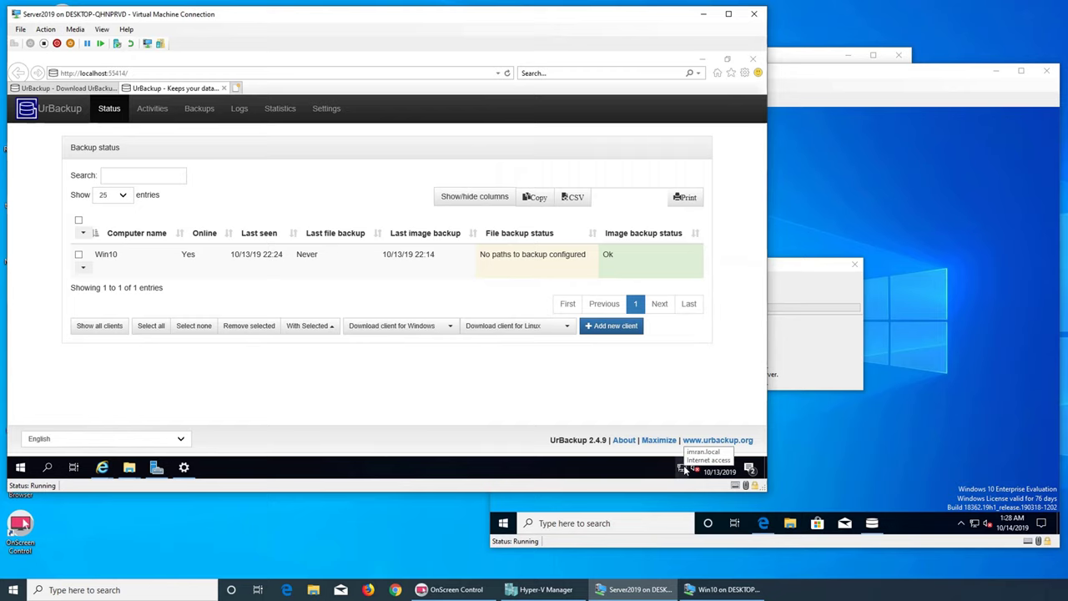
pyautogui.click(706, 59)
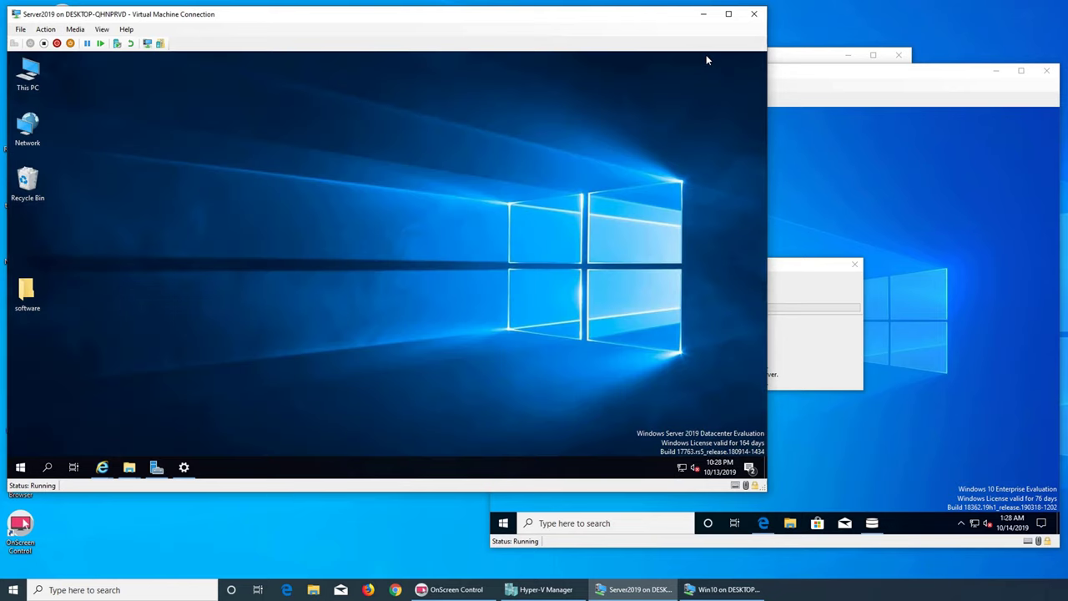
pyautogui.rightClick(390, 123)
pyautogui.click(420, 157)
# - Close the client's backup status window and bring up the UrBackup tray action list
pyautogui.click(816, 307)
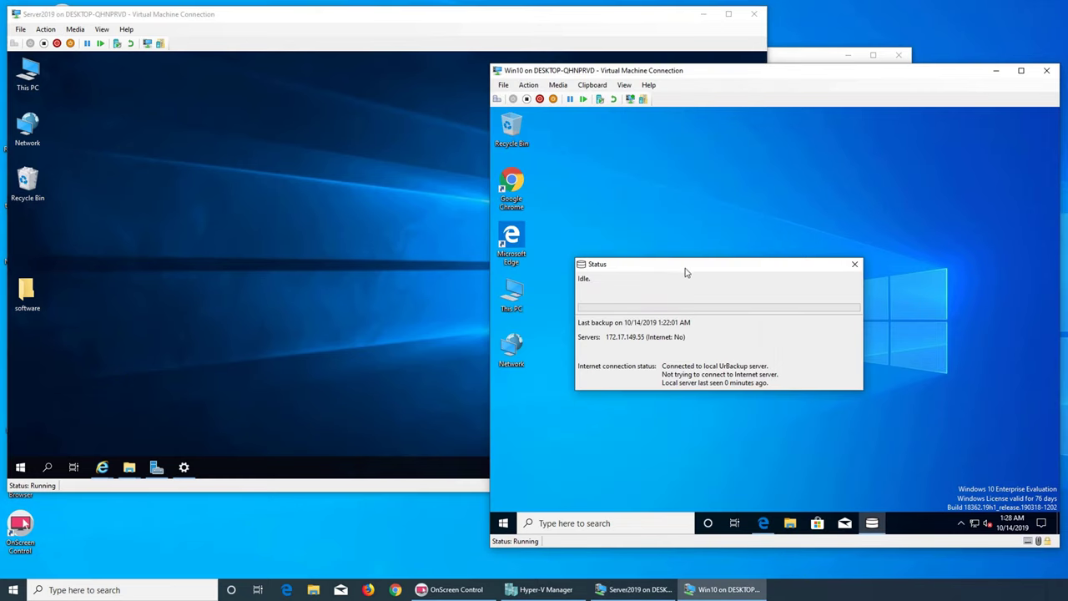
pyautogui.click(855, 264)
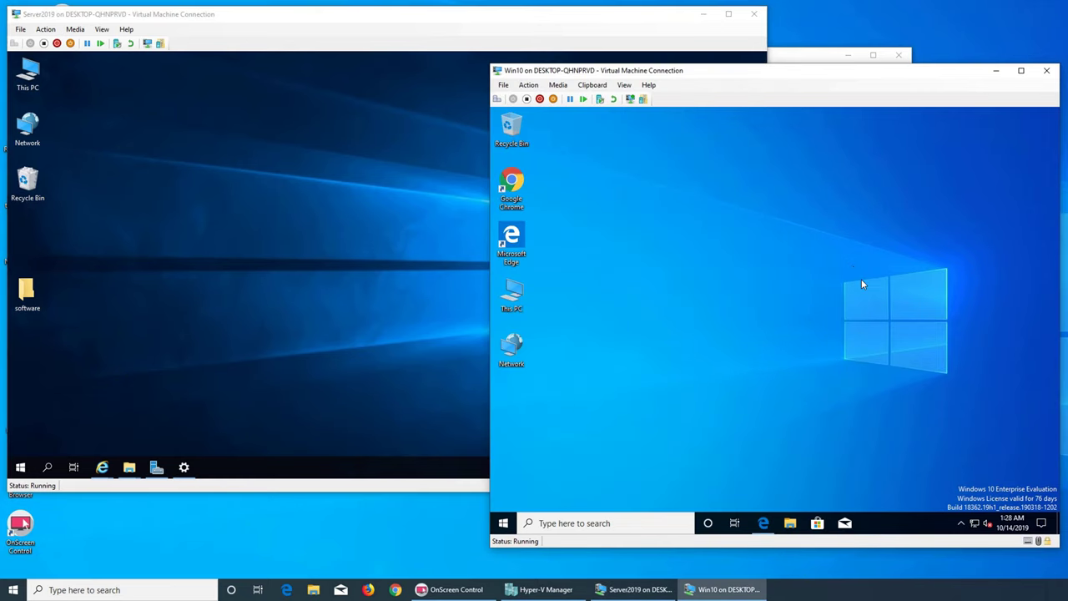
pyautogui.rightClick(973, 524)
pyautogui.click(858, 398)
pyautogui.click(960, 523)
pyautogui.rightClick(950, 503)
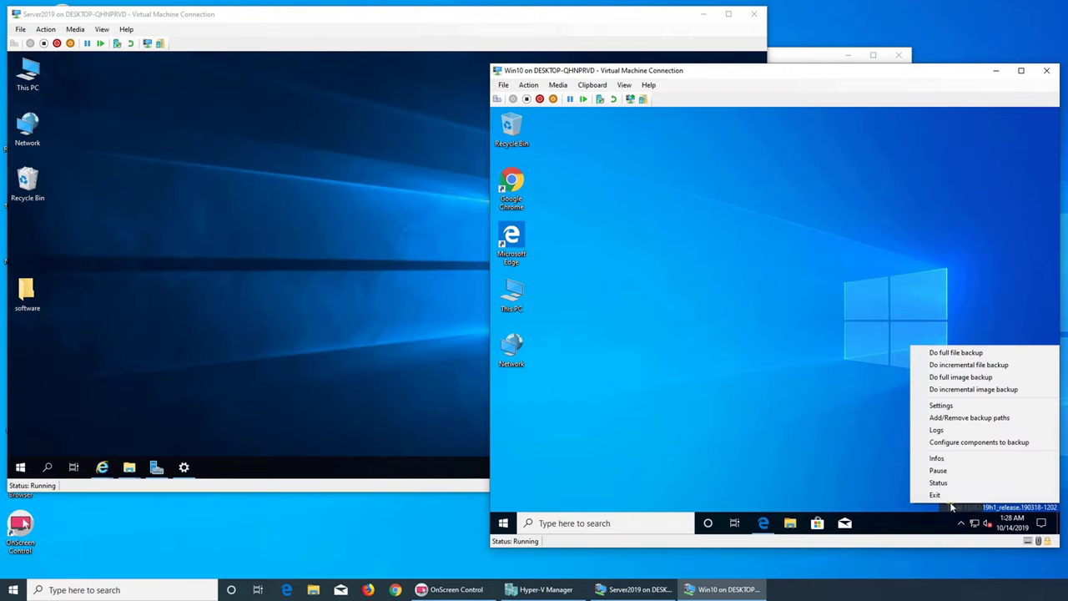
# - Choose Add/Remove backup paths and approve as administrator, correcting the mistyped user name
pyautogui.click(948, 418)
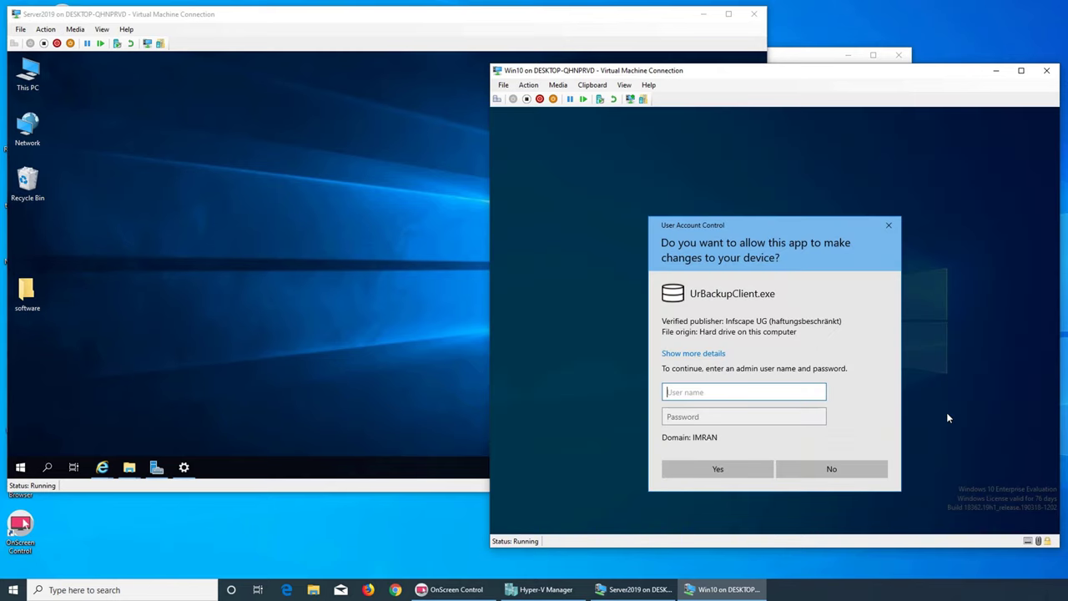
pyautogui.write('administraotr')
pyautogui.press('Tab')
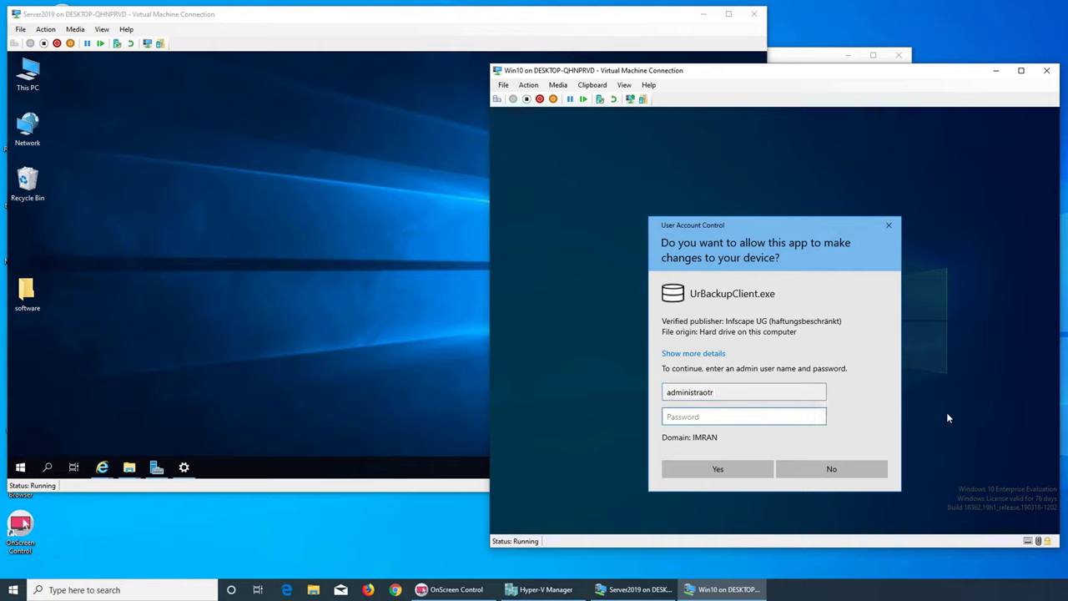
pyautogui.hotkey('shift', 'Tab')
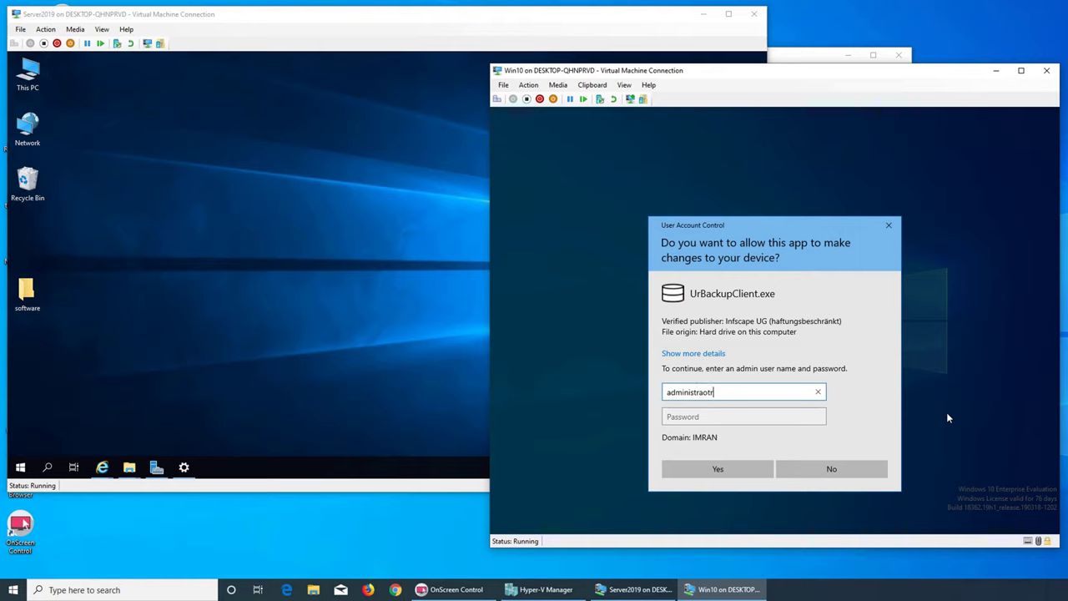
pyautogui.write('tor')
pyautogui.press('Tab')
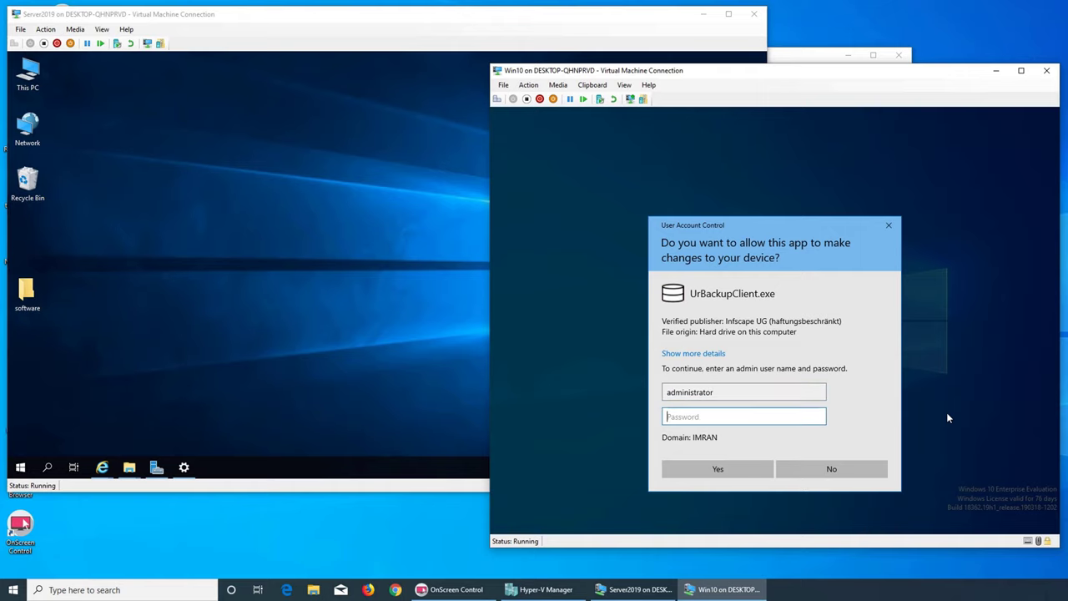
pyautogui.write('P')
pyautogui.press('Return')
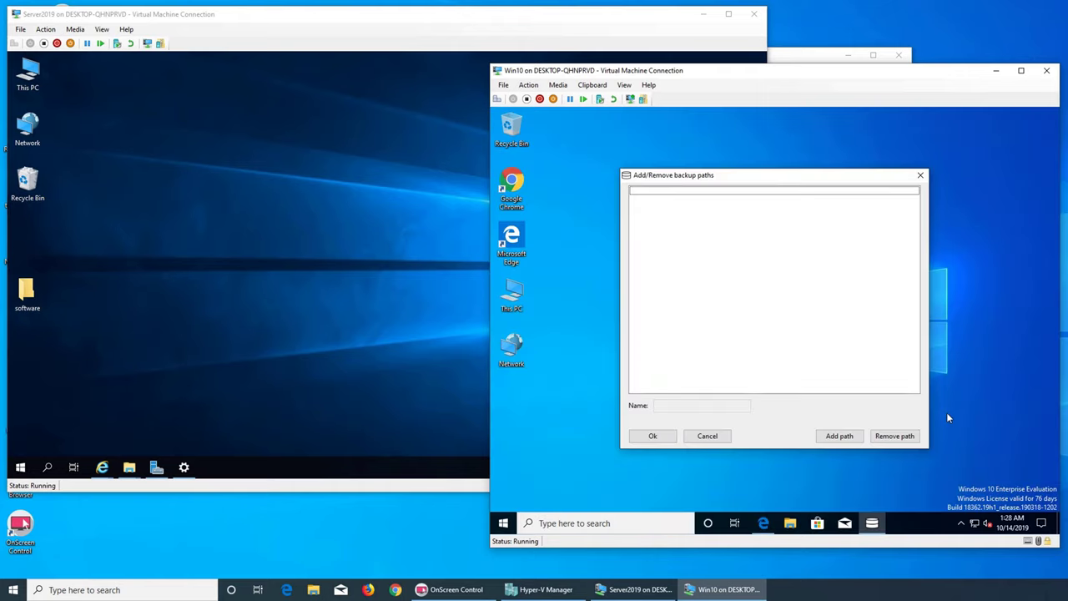
# - Add Documents as a backup path, browse other folders without adding any, then minimise the server window
pyautogui.click(841, 438)
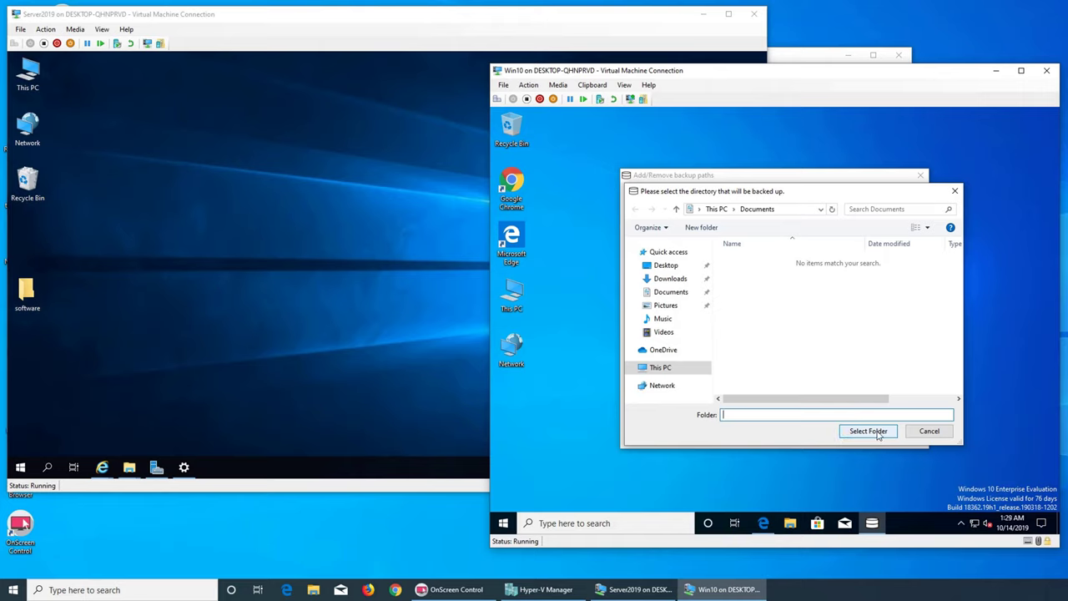
pyautogui.click(876, 432)
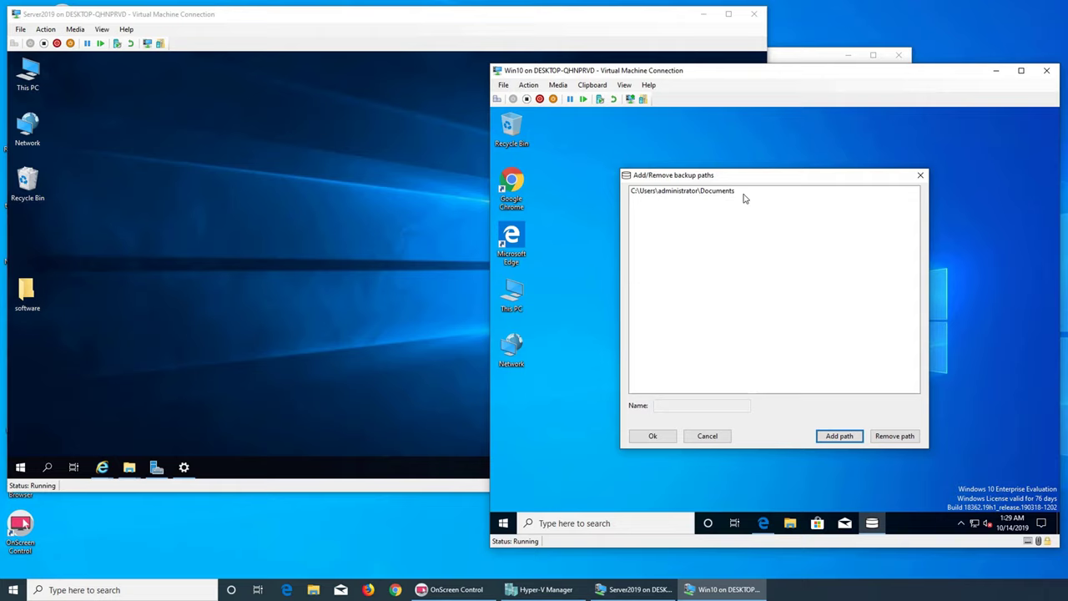
pyautogui.click(834, 436)
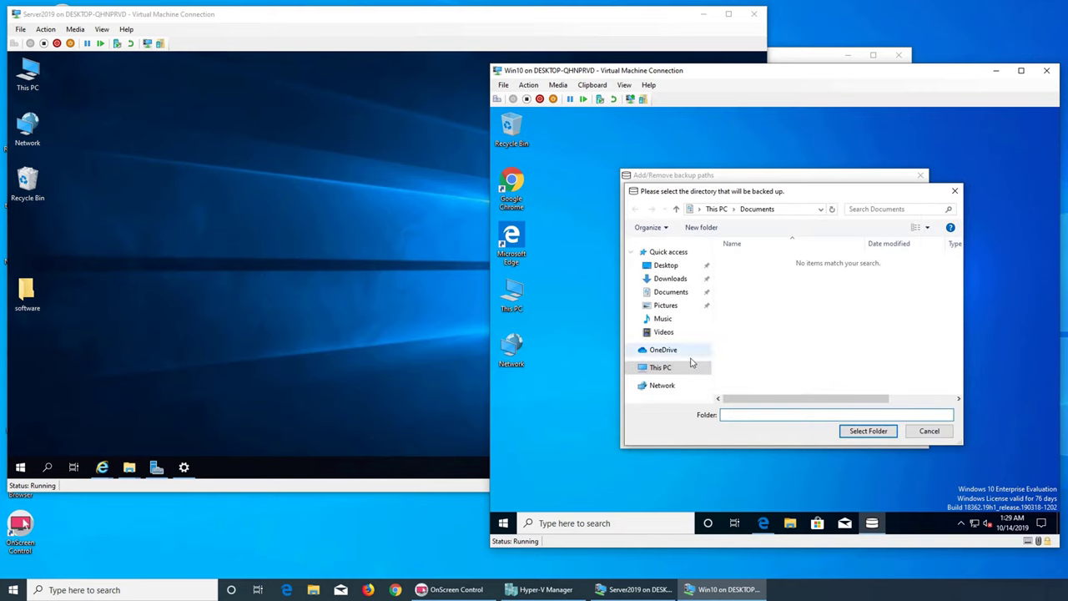
pyautogui.click(663, 320)
pyautogui.click(664, 331)
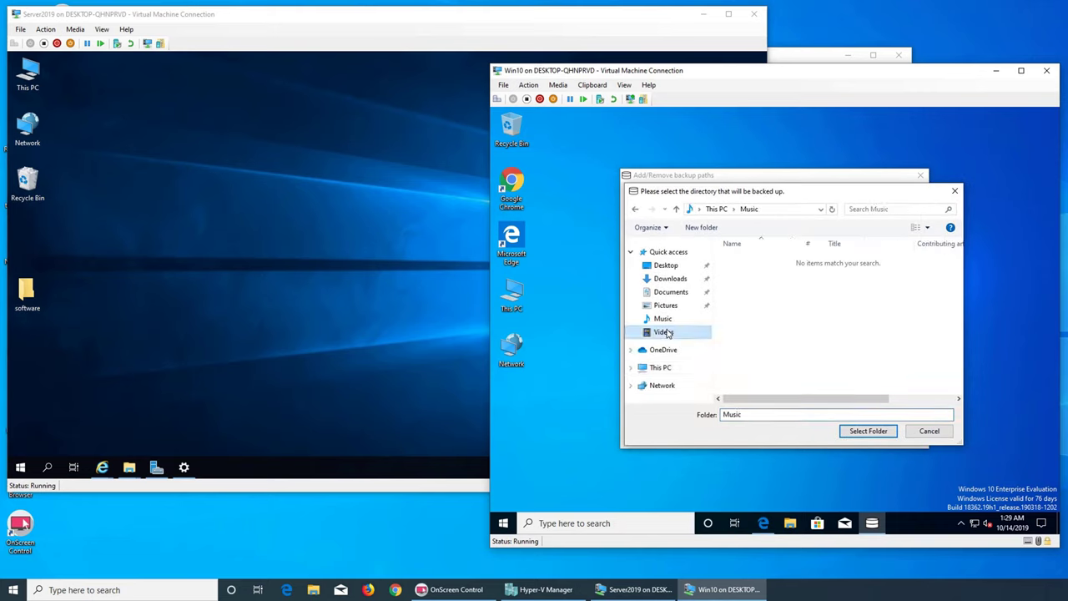
pyautogui.click(667, 350)
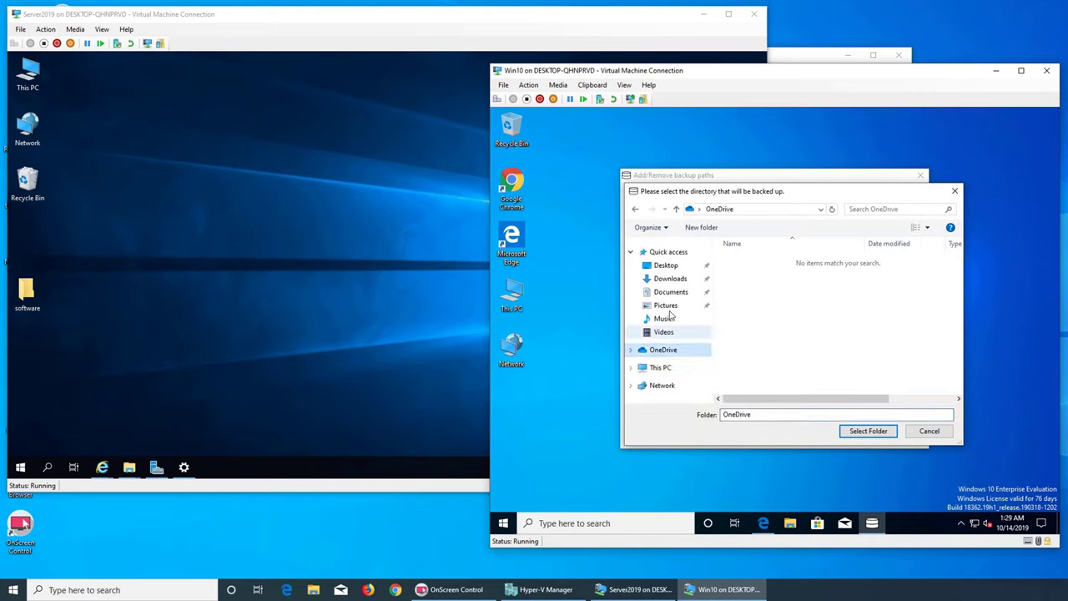
pyautogui.click(672, 279)
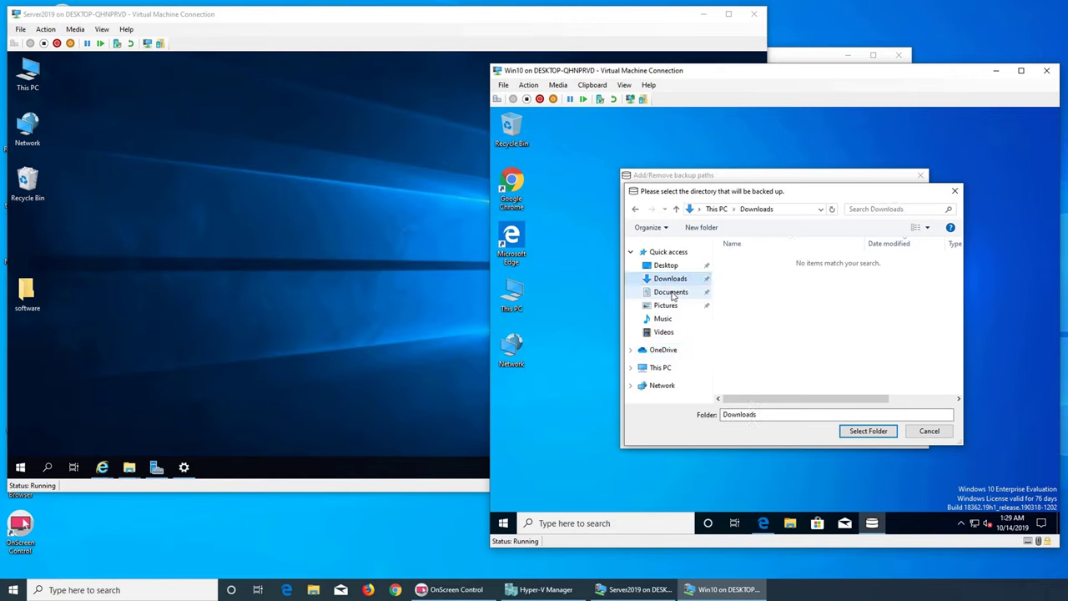
pyautogui.click(672, 294)
pyautogui.click(671, 281)
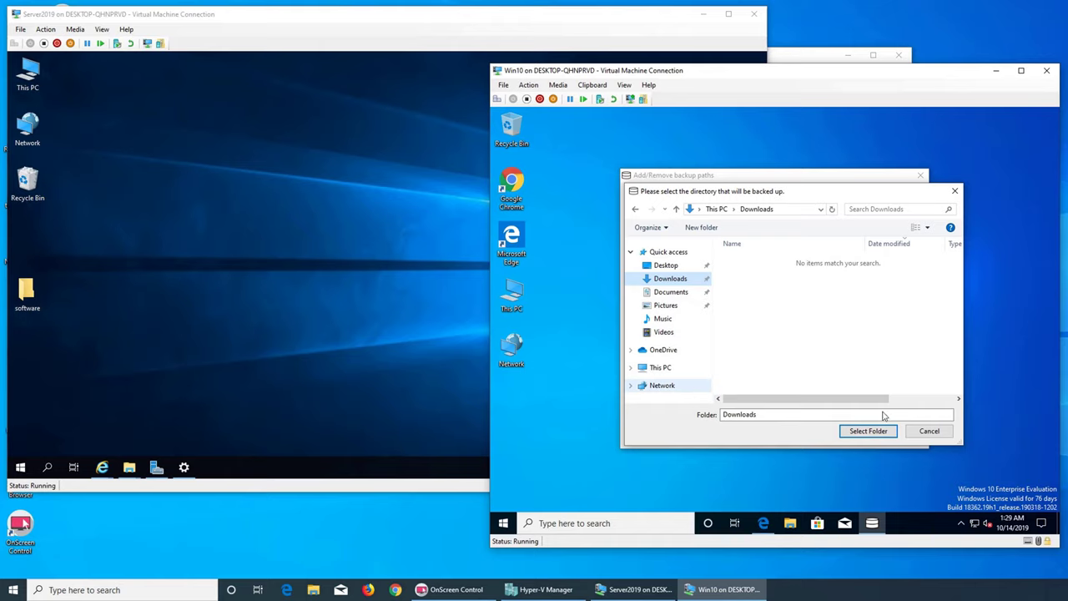
pyautogui.click(931, 430)
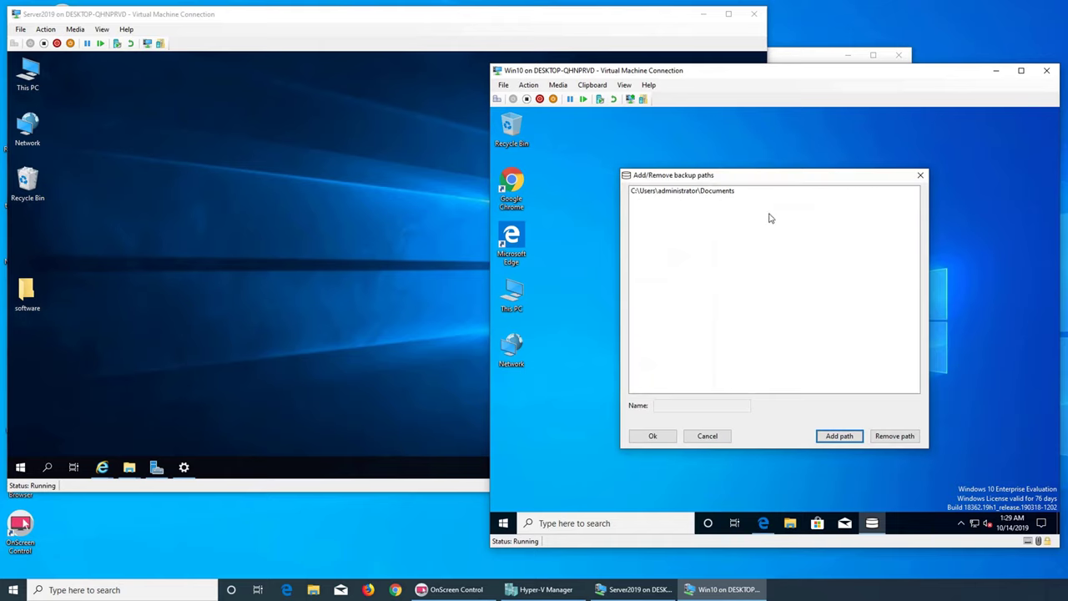
pyautogui.click(703, 14)
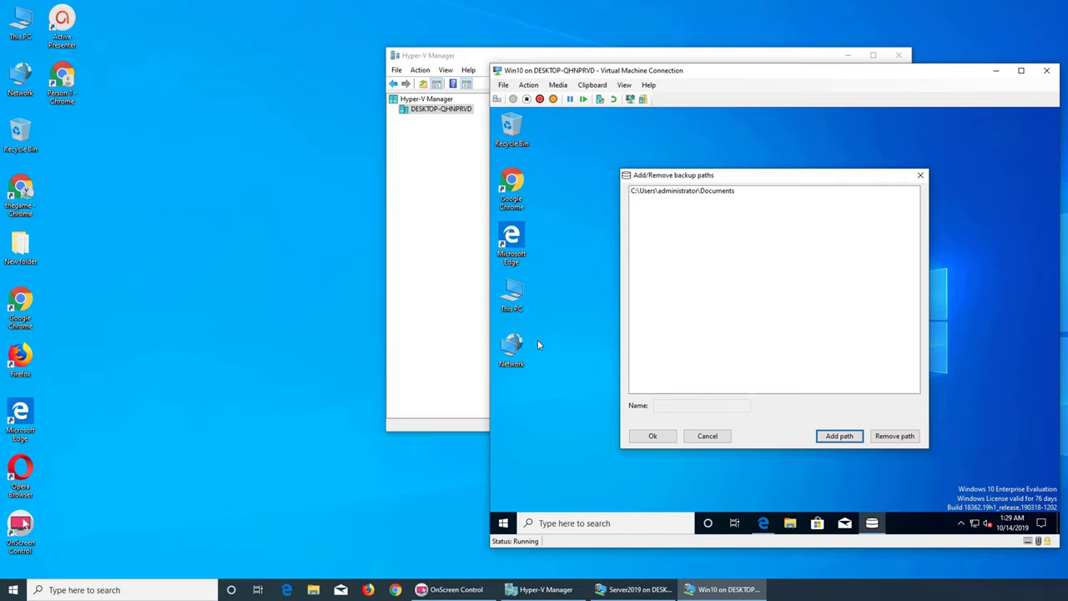
# - Open Documents from This PC and create a new folder and a bitmap image there
pyautogui.doubleClick(512, 299)
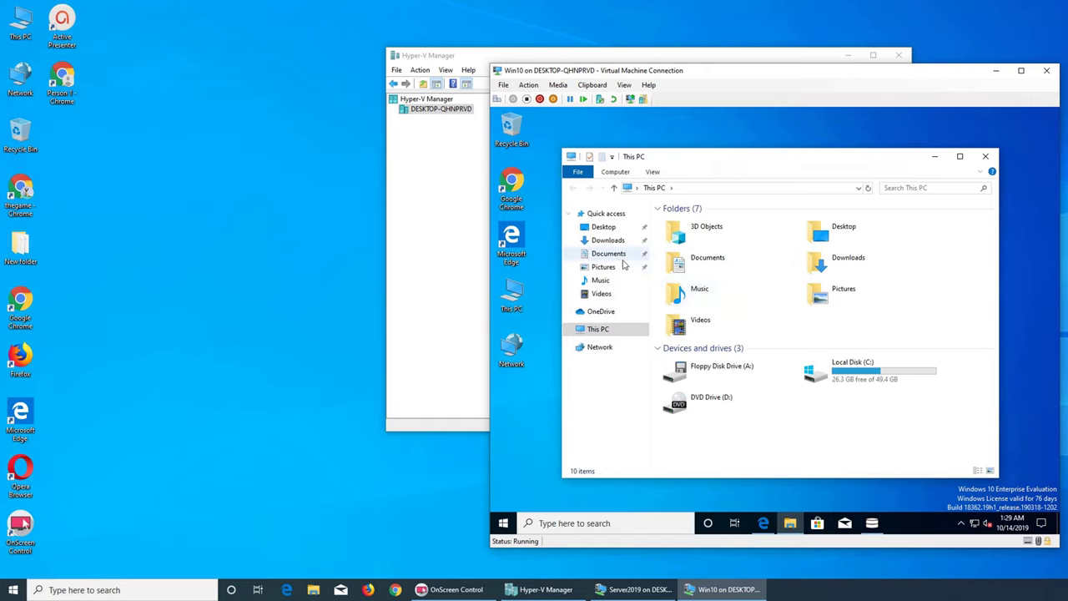
pyautogui.click(609, 254)
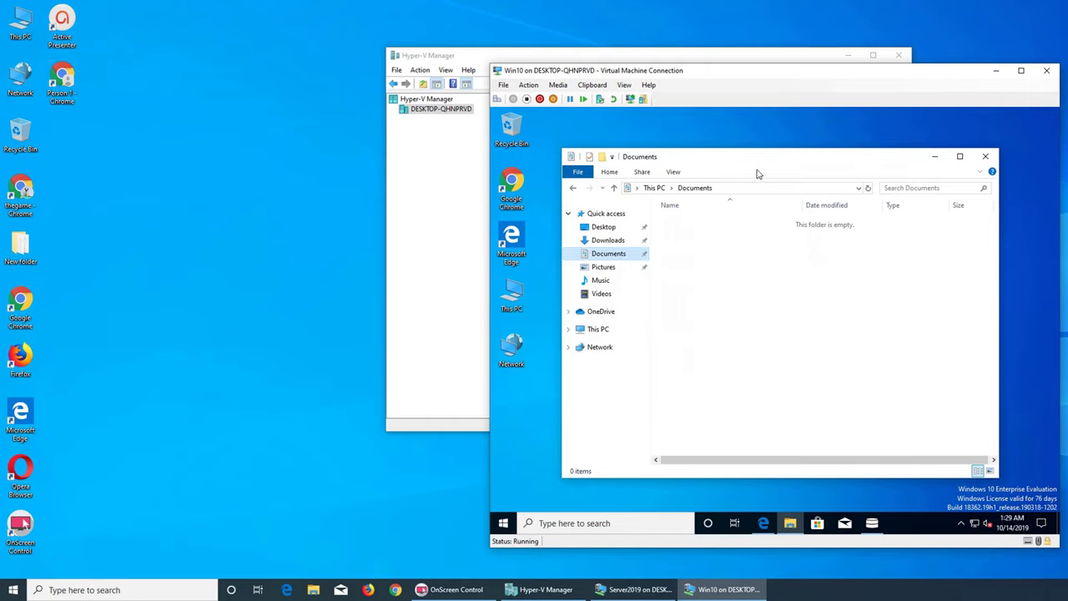
pyautogui.rightClick(751, 266)
pyautogui.moveTo(830, 391)
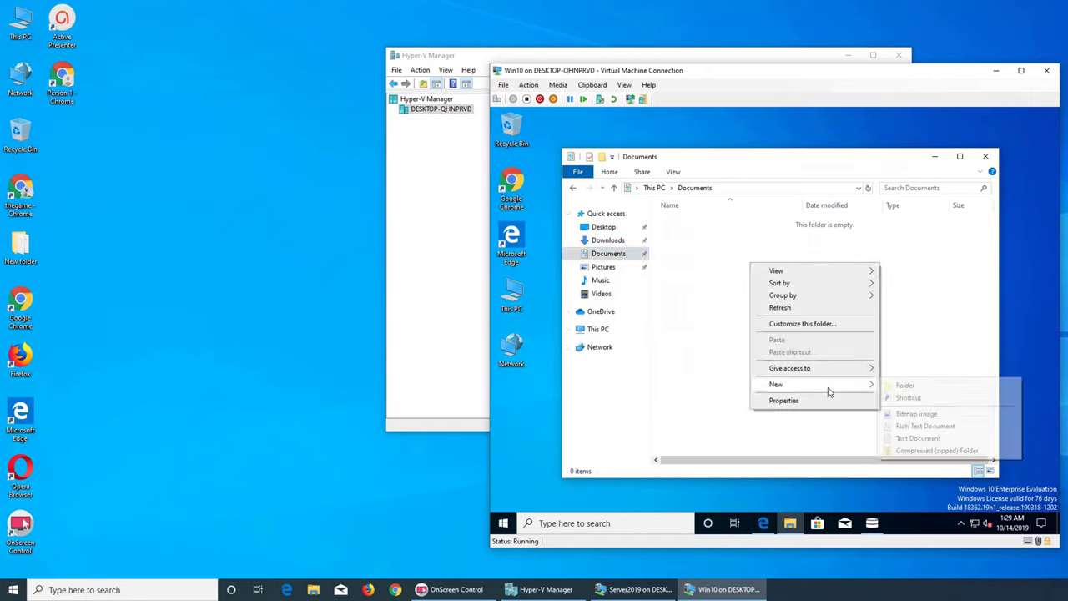
pyautogui.click(904, 386)
pyautogui.rightClick(673, 263)
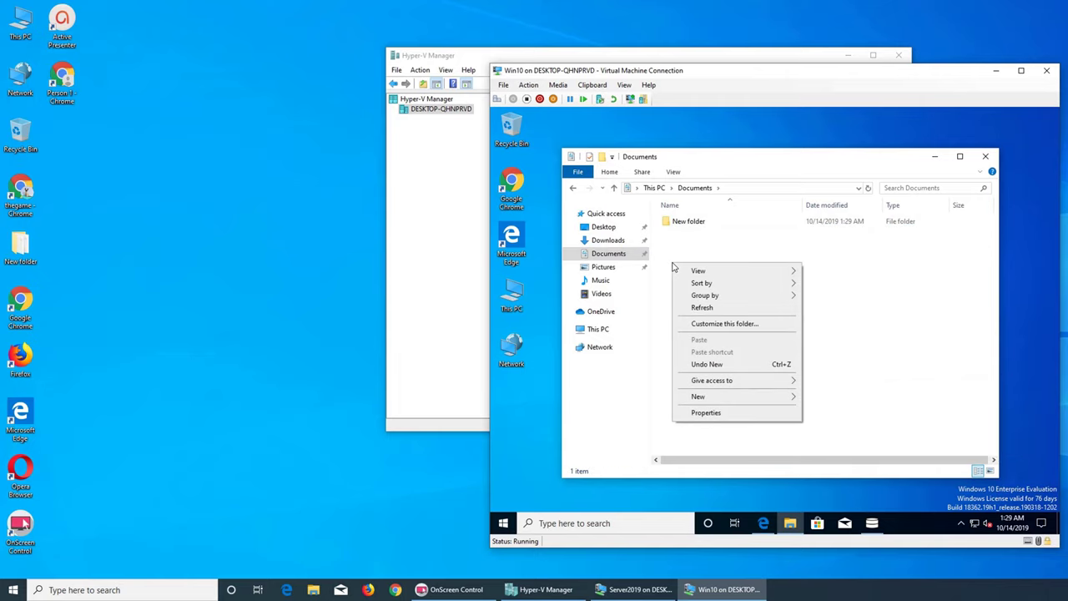
pyautogui.moveTo(751, 374)
pyautogui.moveTo(753, 393)
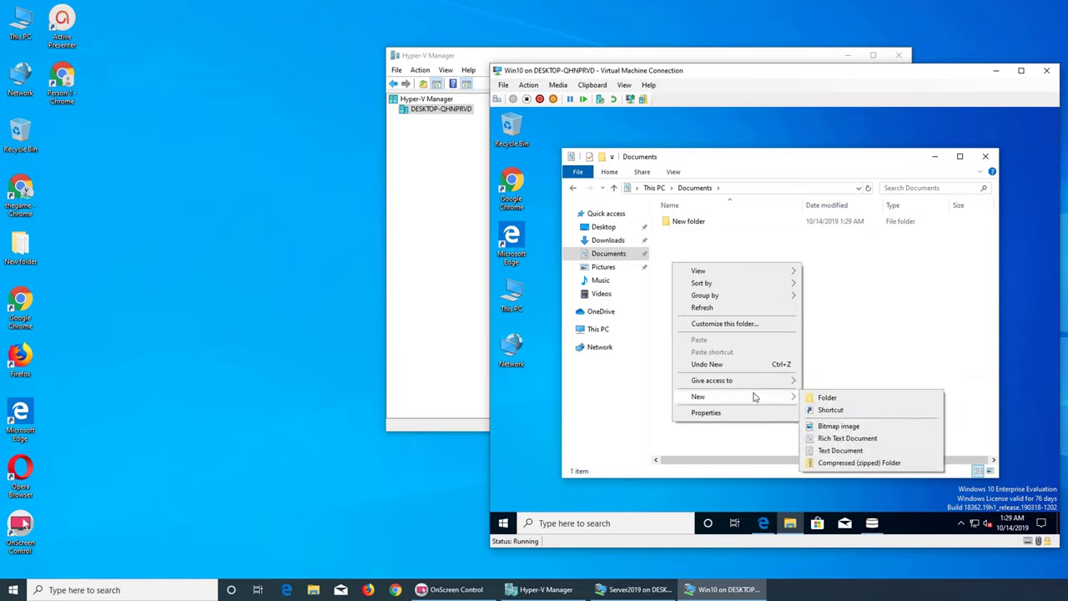
pyautogui.click(838, 427)
# - Add a rich text document, a text document and a zipped folder, then close Explorer
pyautogui.rightClick(680, 276)
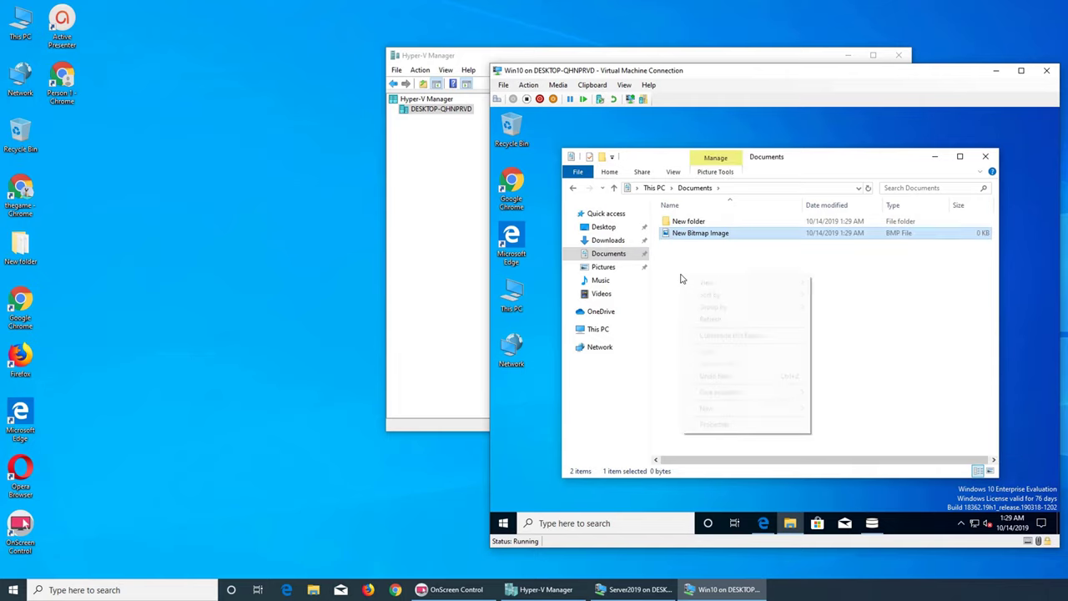
pyautogui.moveTo(755, 417)
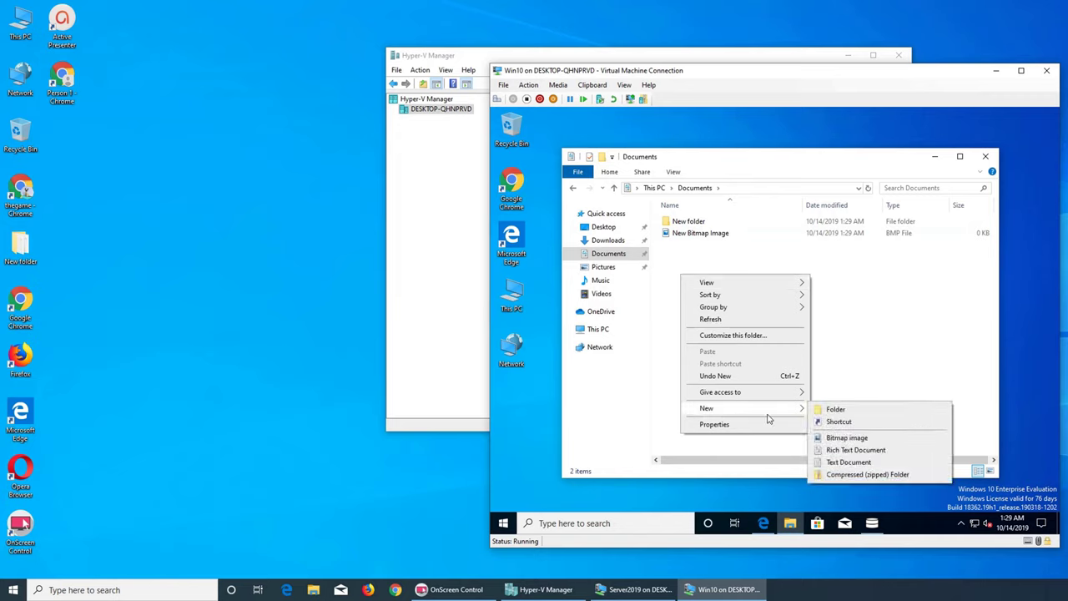
pyautogui.click(872, 449)
pyautogui.click(703, 295)
pyautogui.rightClick(703, 294)
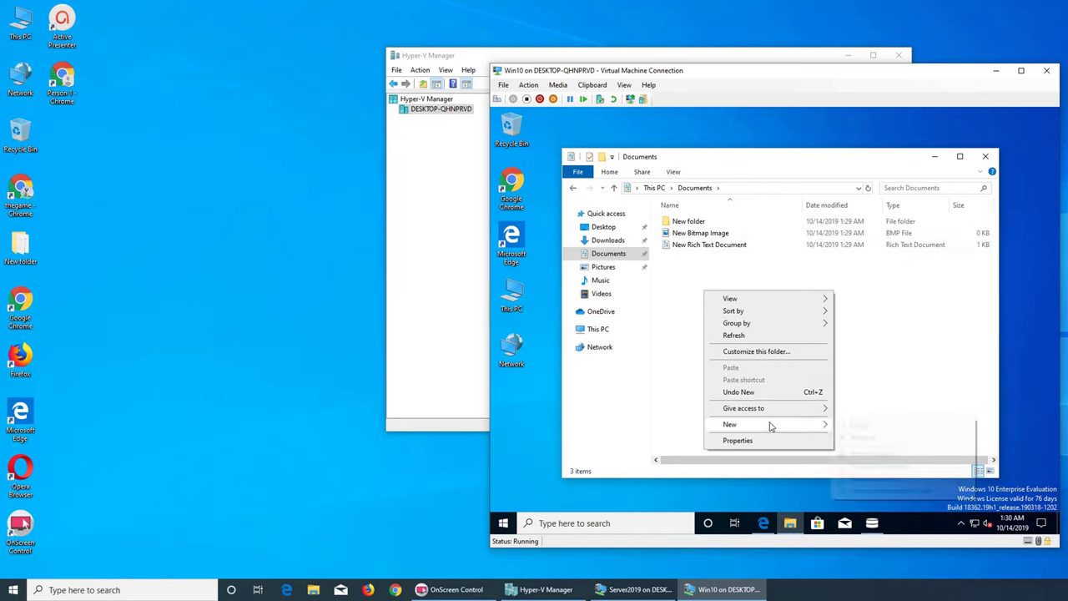
pyautogui.click(862, 479)
pyautogui.click(675, 274)
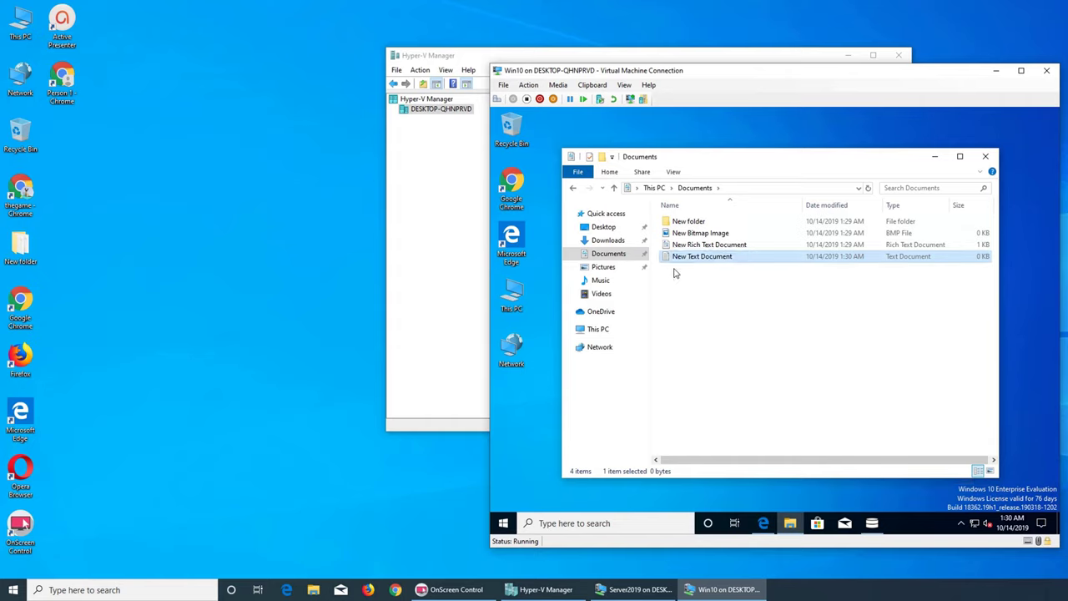
pyautogui.rightClick(675, 273)
pyautogui.moveTo(742, 409)
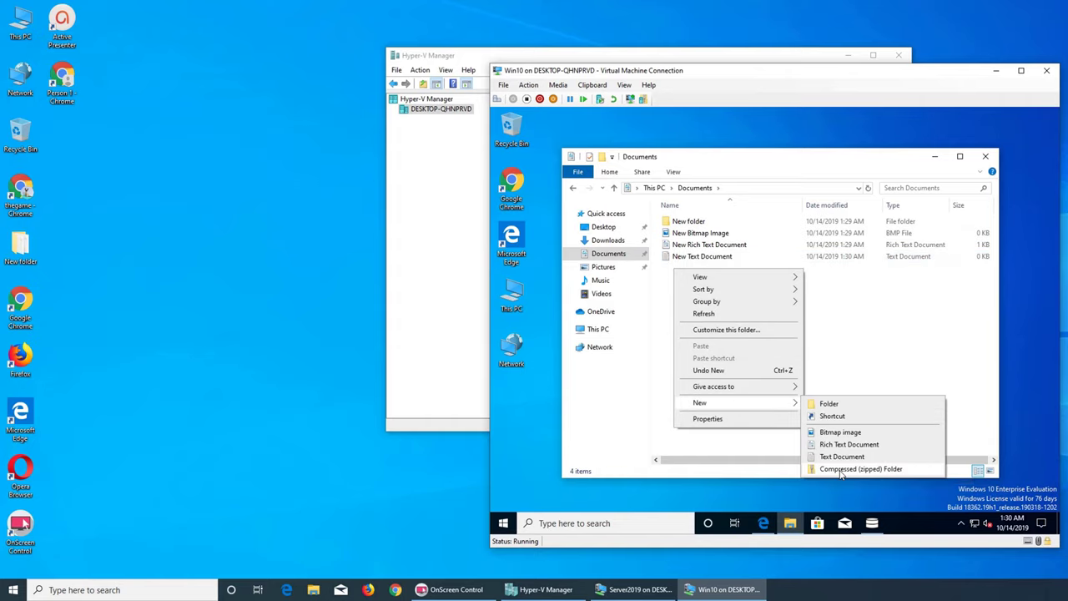
pyautogui.click(841, 470)
pyautogui.click(740, 346)
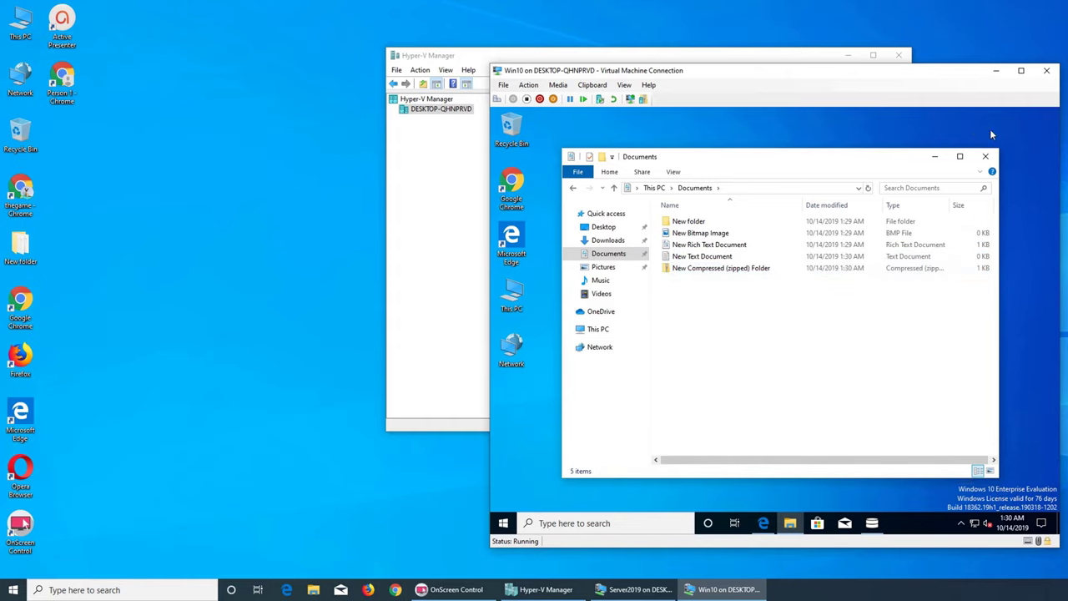
pyautogui.click(985, 156)
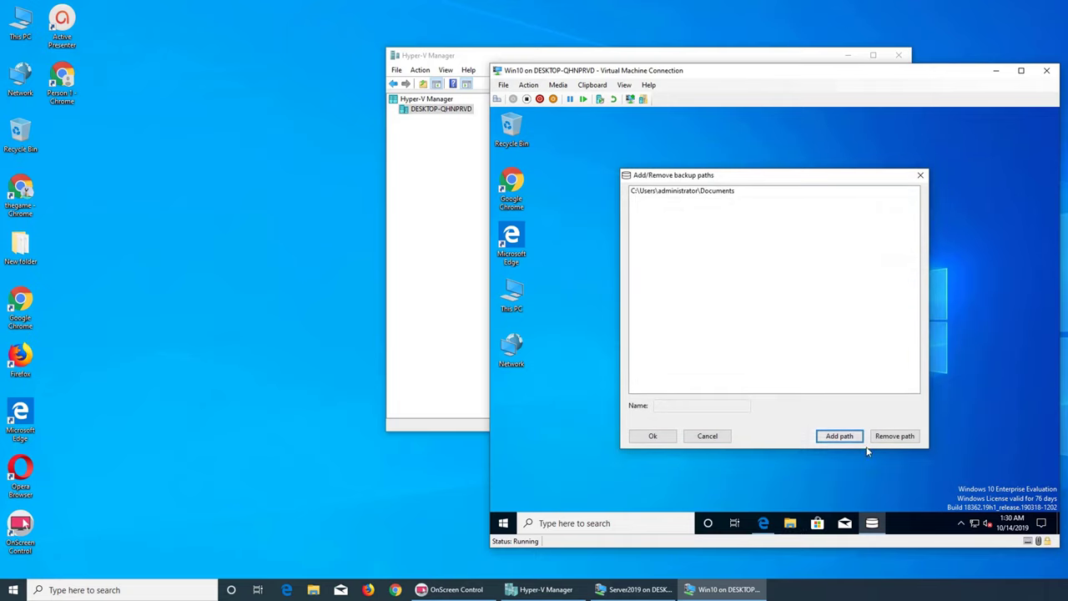
# - Confirm the Documents backup path, run an incremental file backup, and check the client's Idle status
pyautogui.click(649, 442)
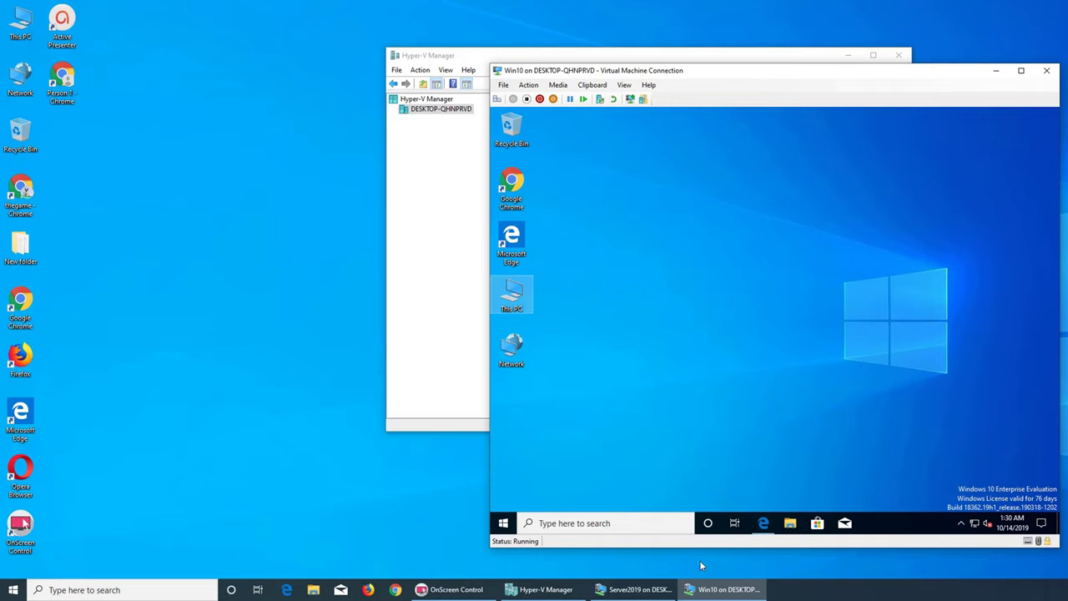
pyautogui.click(962, 524)
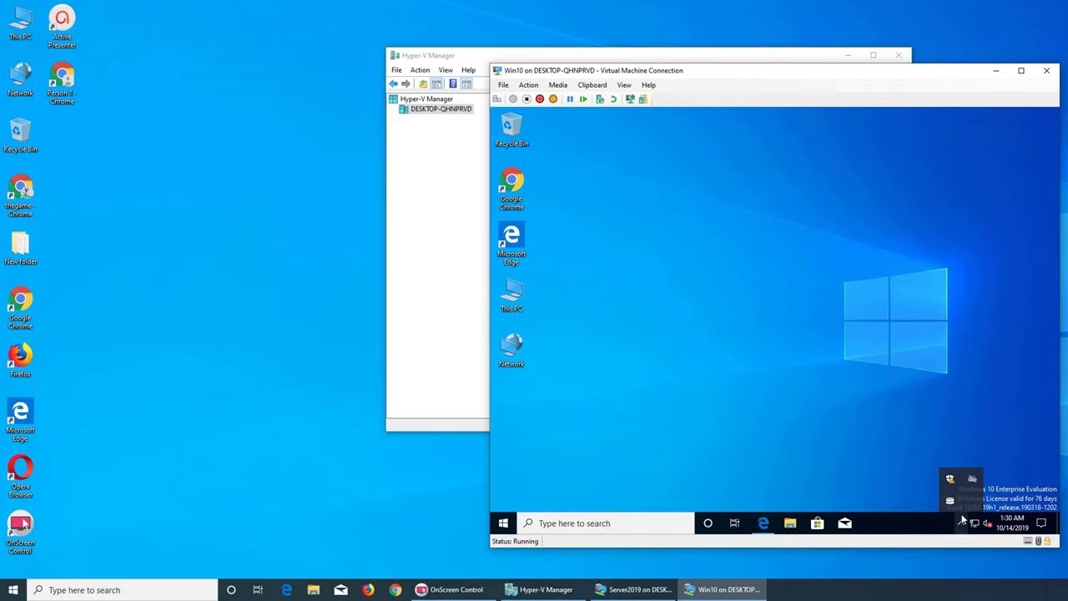
pyautogui.rightClick(948, 504)
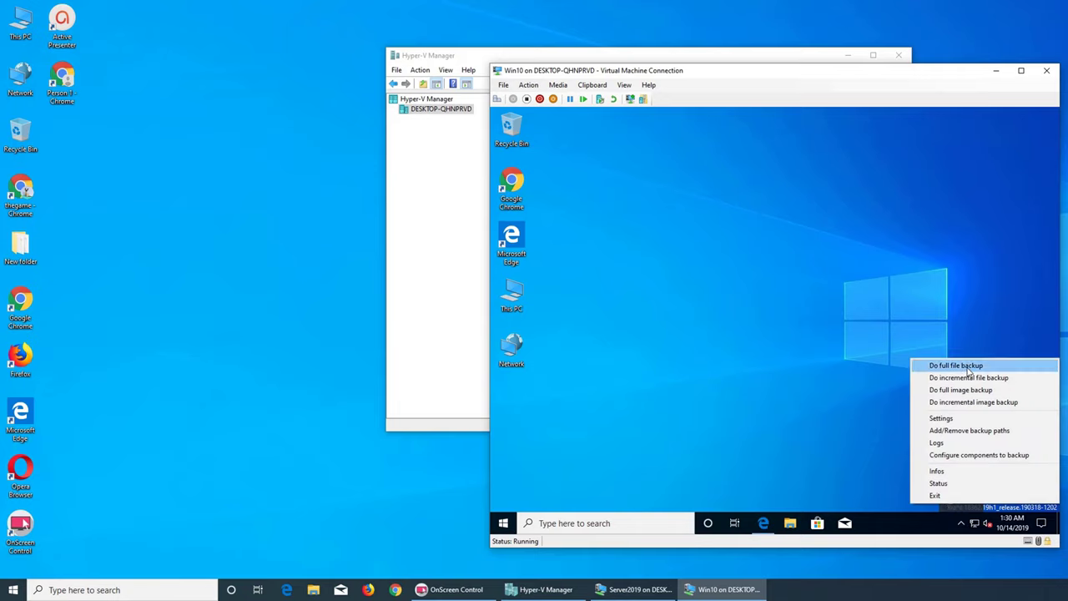
pyautogui.click(967, 378)
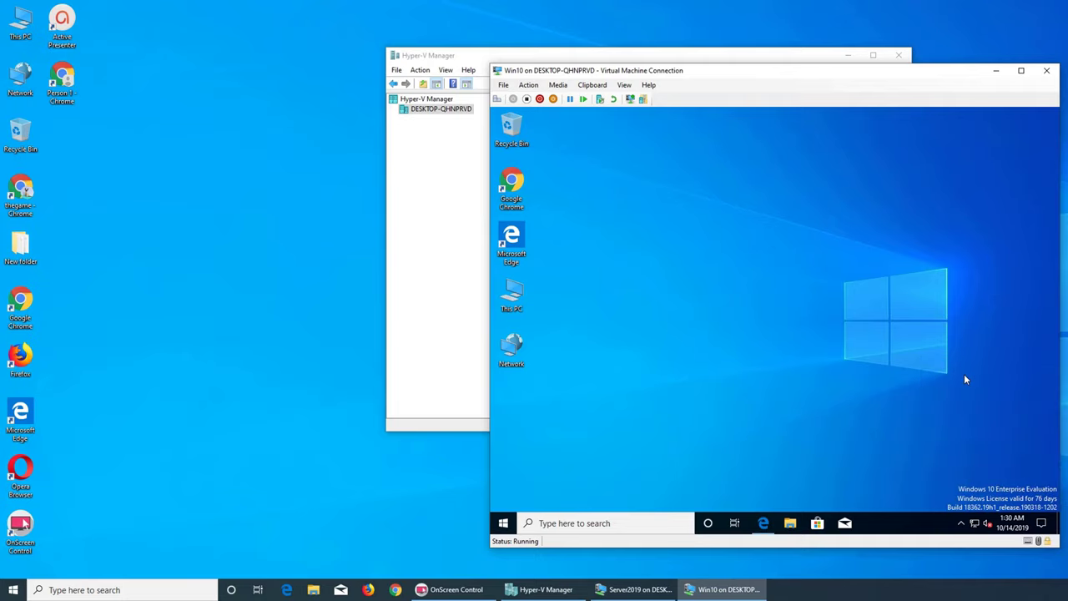
pyautogui.click(960, 523)
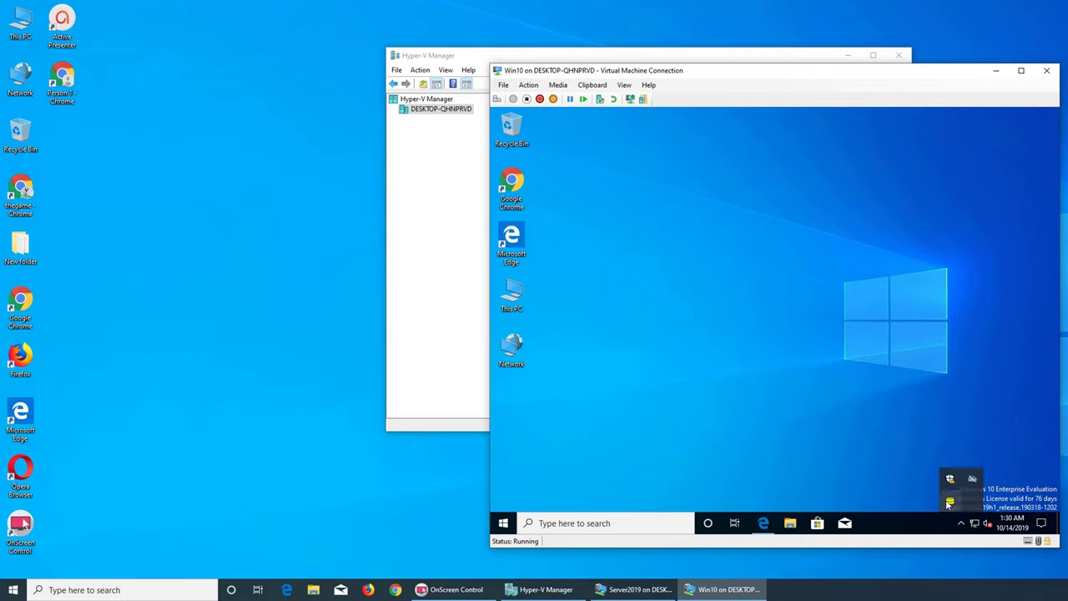
pyautogui.click(949, 502)
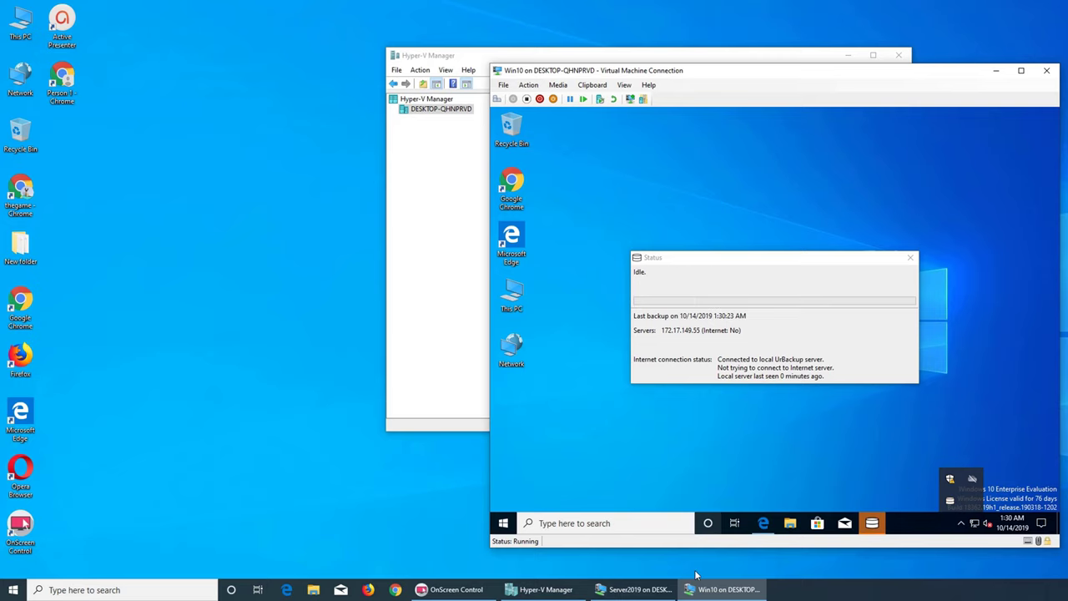
pyautogui.click(645, 589)
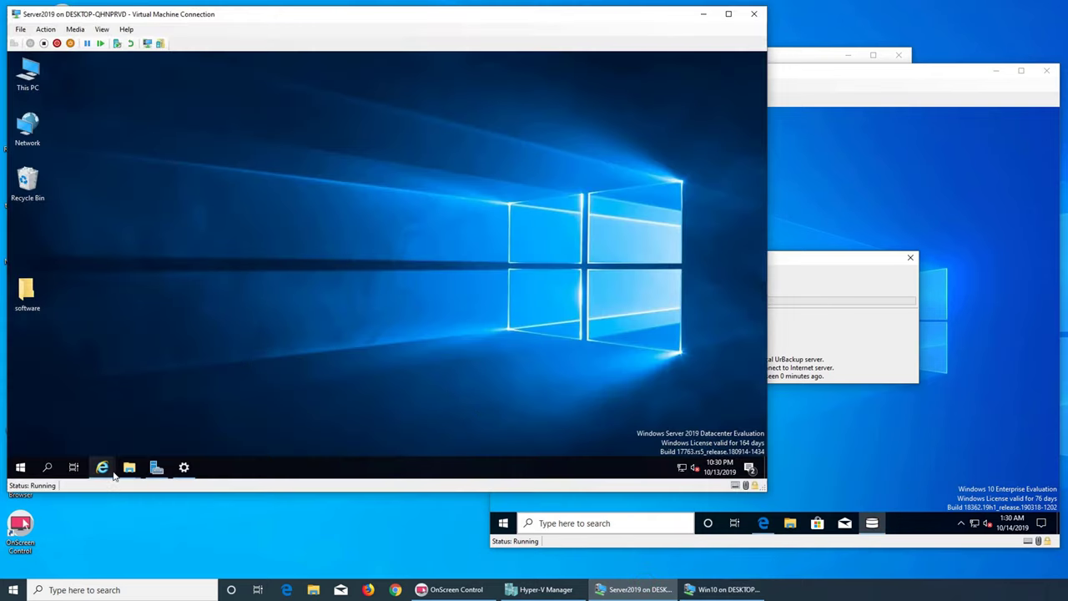
# - In the UrBackup web interface, view the current activities and the running backup's live log
pyautogui.moveTo(101, 467)
pyautogui.click(167, 412)
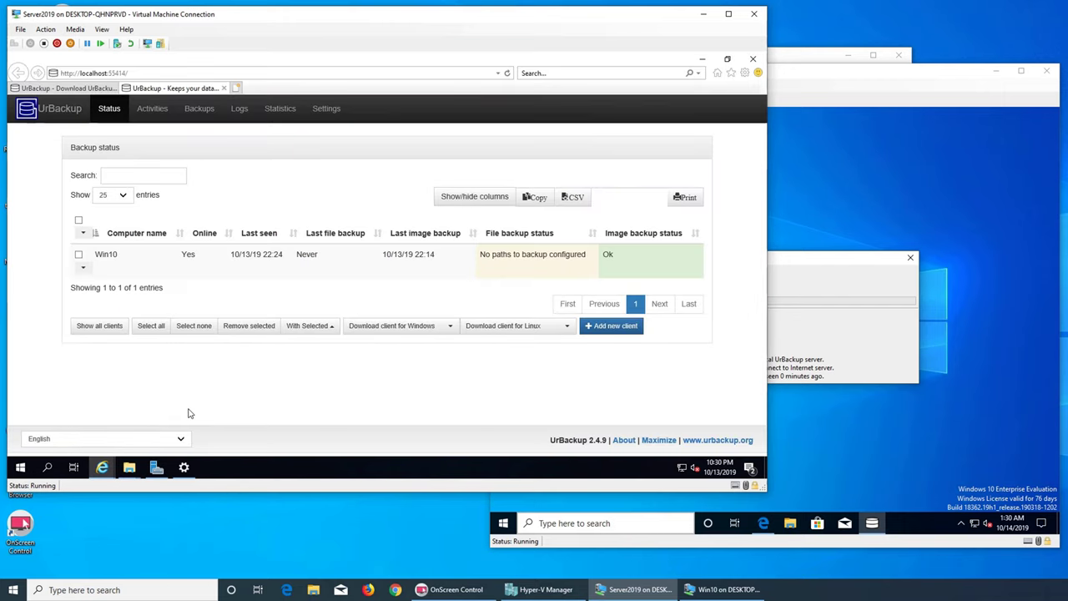
pyautogui.click(149, 112)
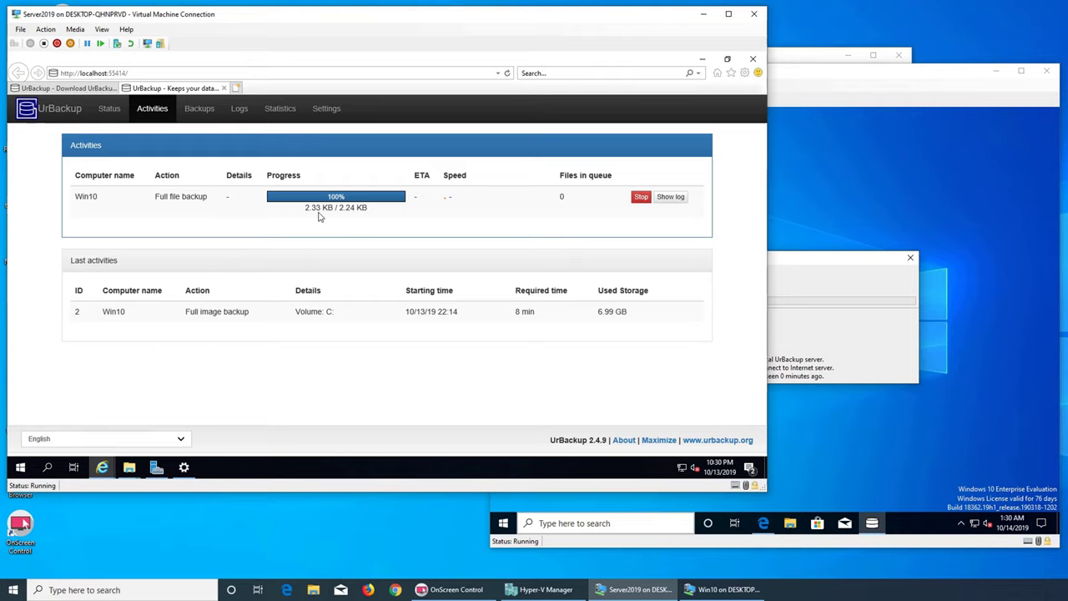
pyautogui.click(672, 198)
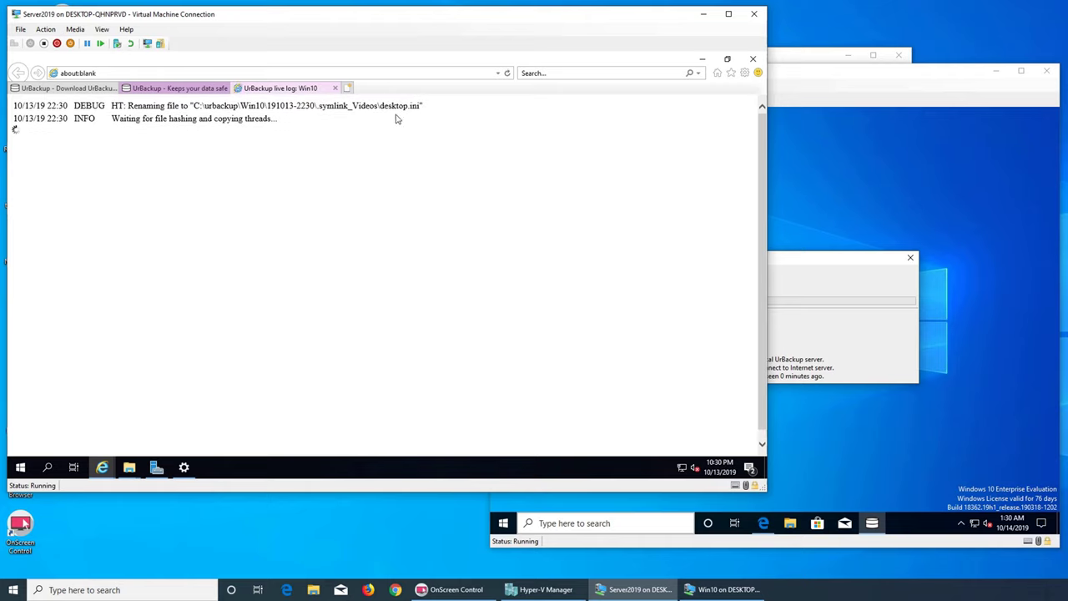
pyautogui.click(334, 88)
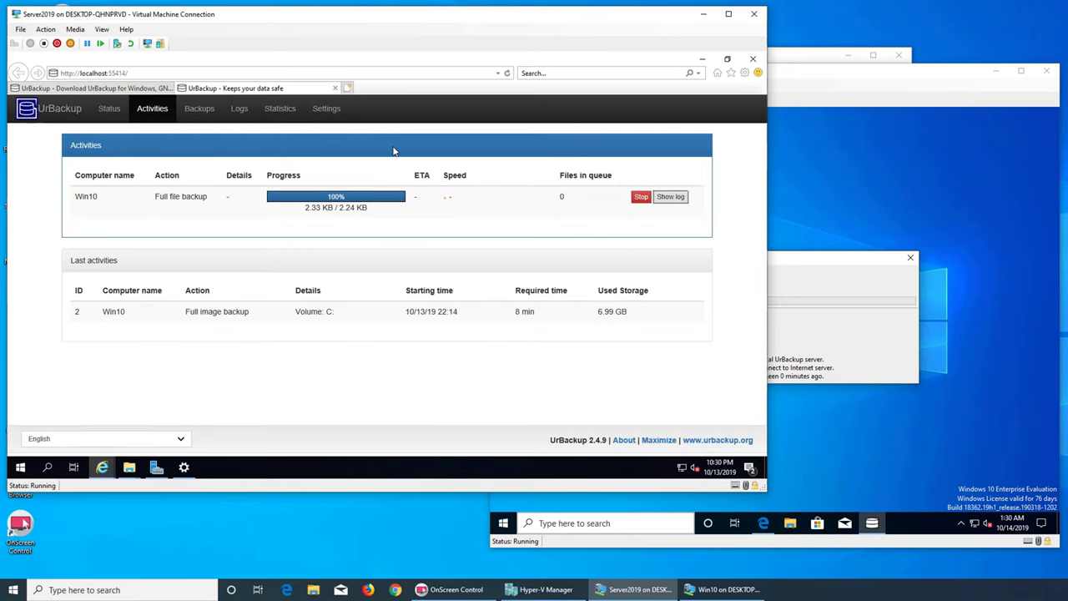
# - Browse the Win10 client's backups, the logs, the statistics and the server settings
pyautogui.click(192, 108)
pyautogui.click(148, 189)
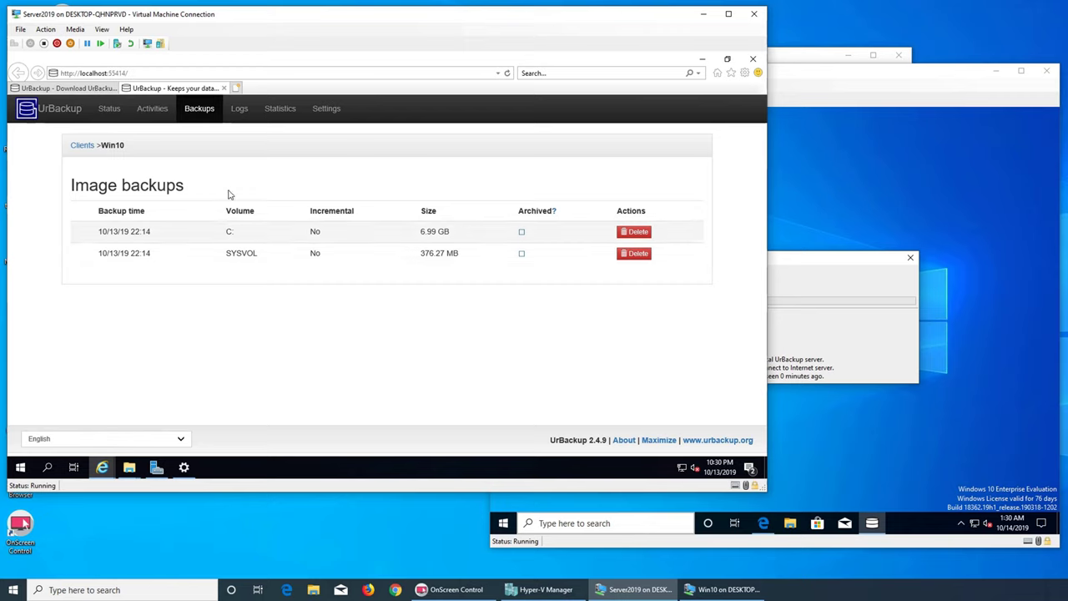
pyautogui.click(239, 109)
pyautogui.click(281, 109)
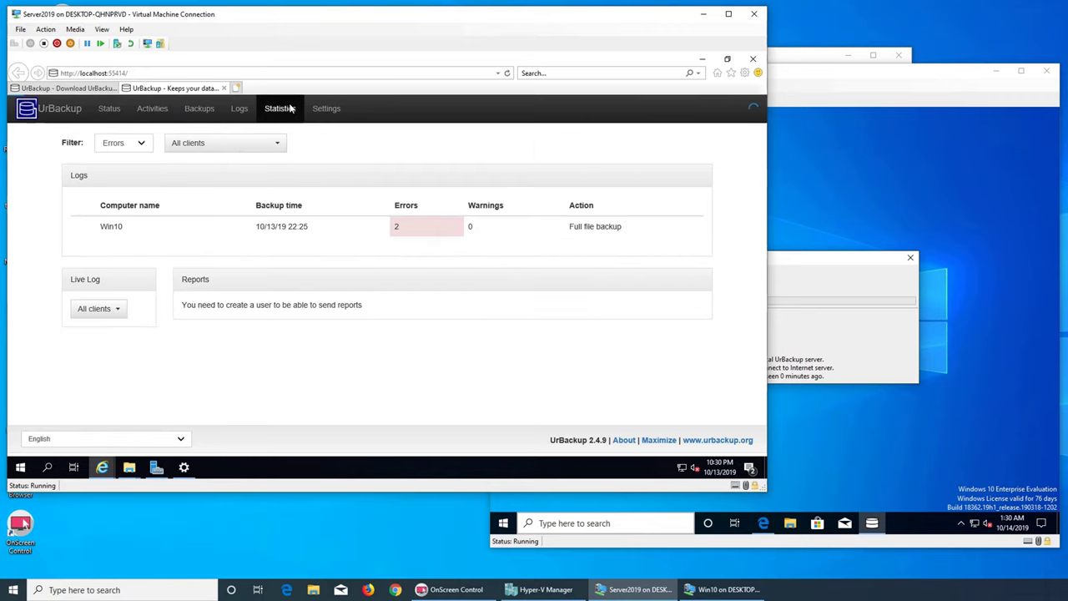
pyautogui.click(325, 108)
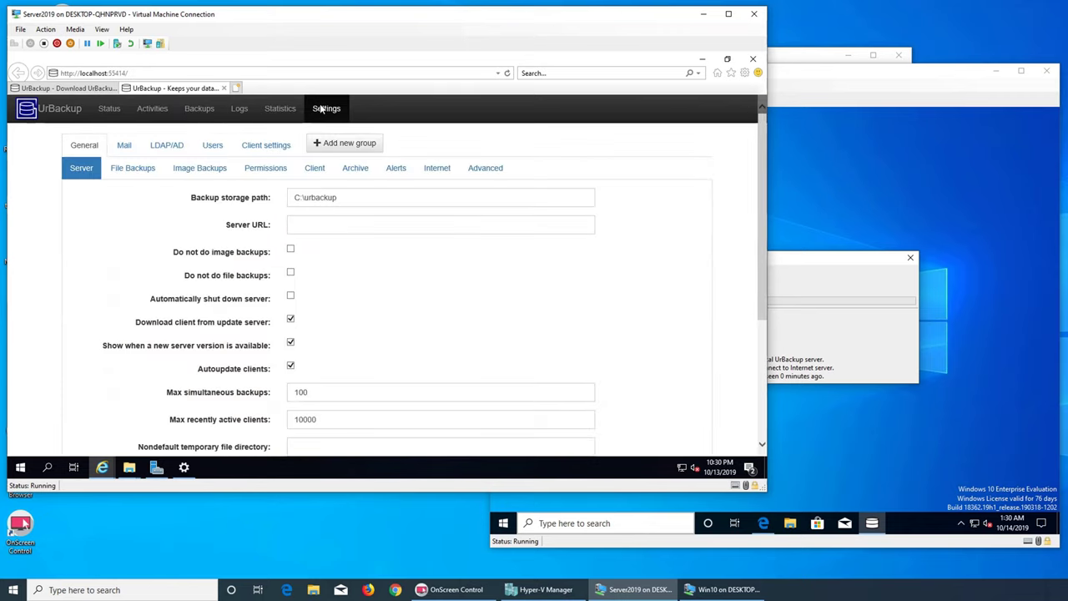
pyautogui.click(702, 59)
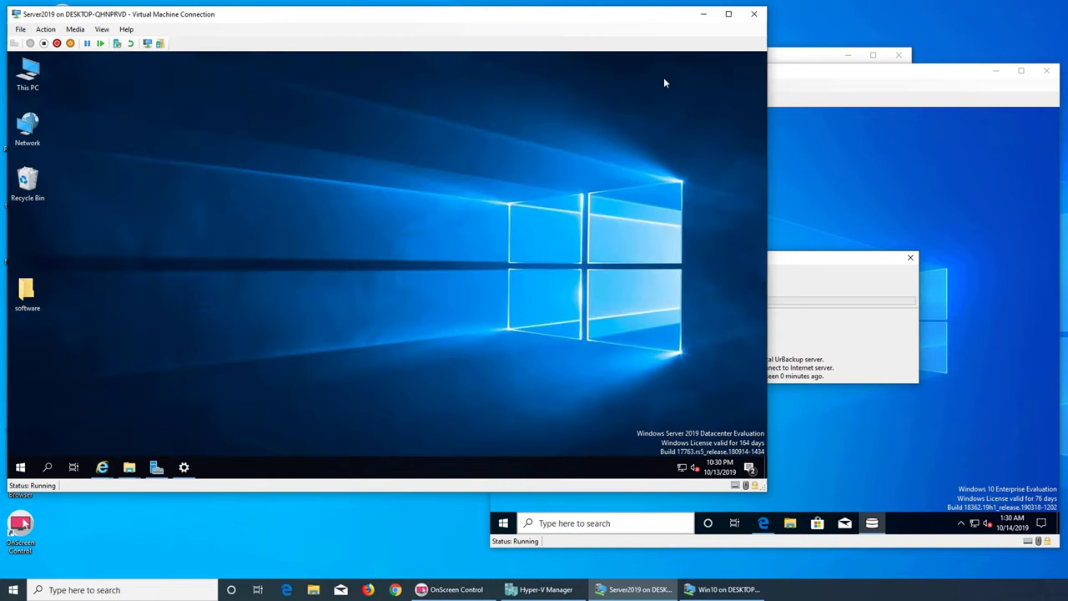
pyautogui.moveTo(132, 469)
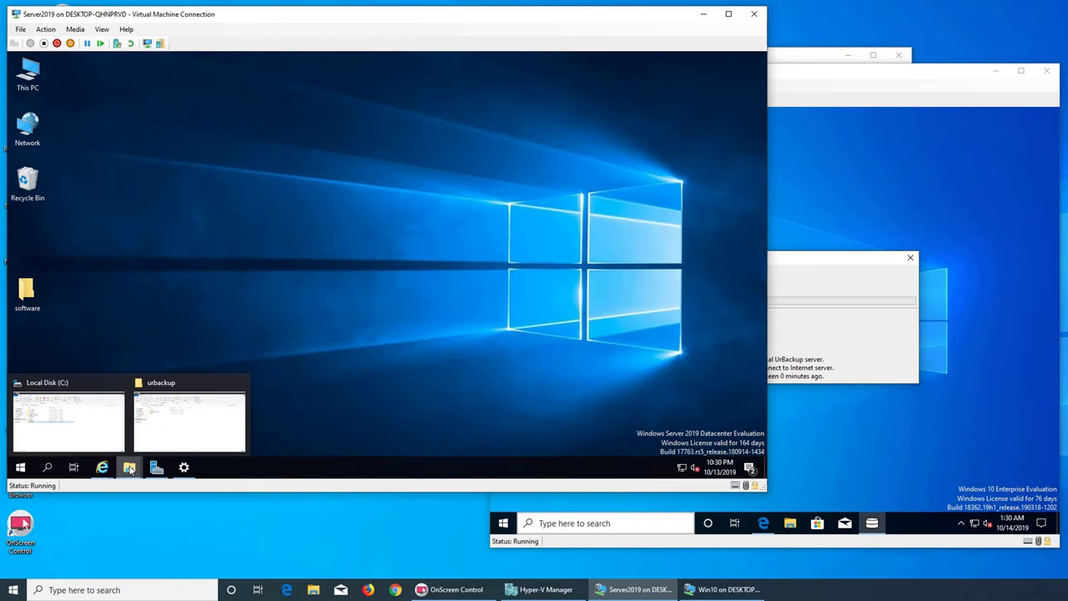
pyautogui.click(166, 435)
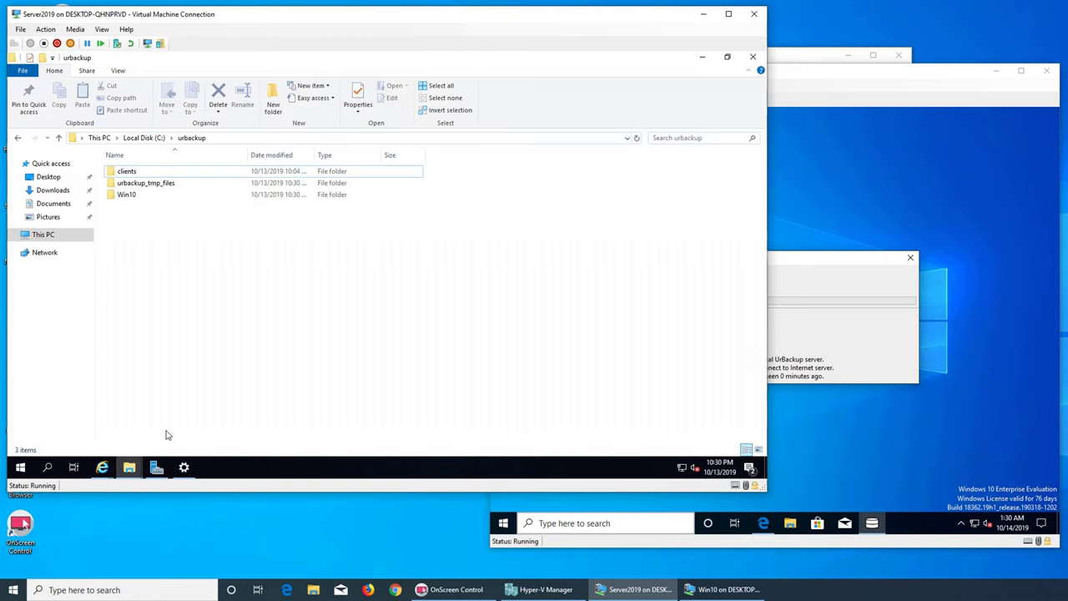
pyautogui.doubleClick(130, 196)
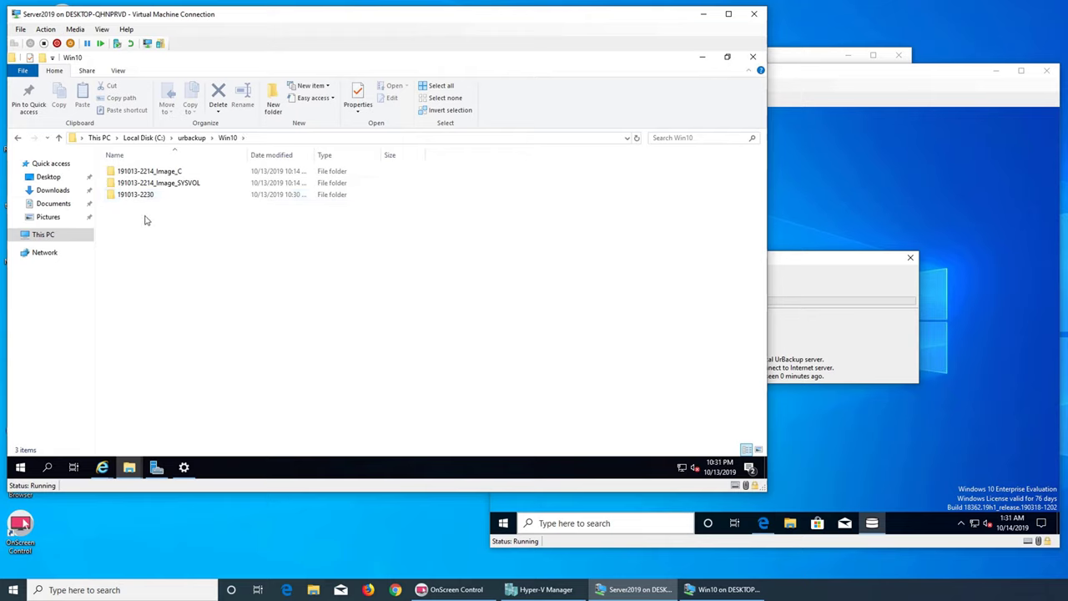
pyautogui.doubleClick(142, 193)
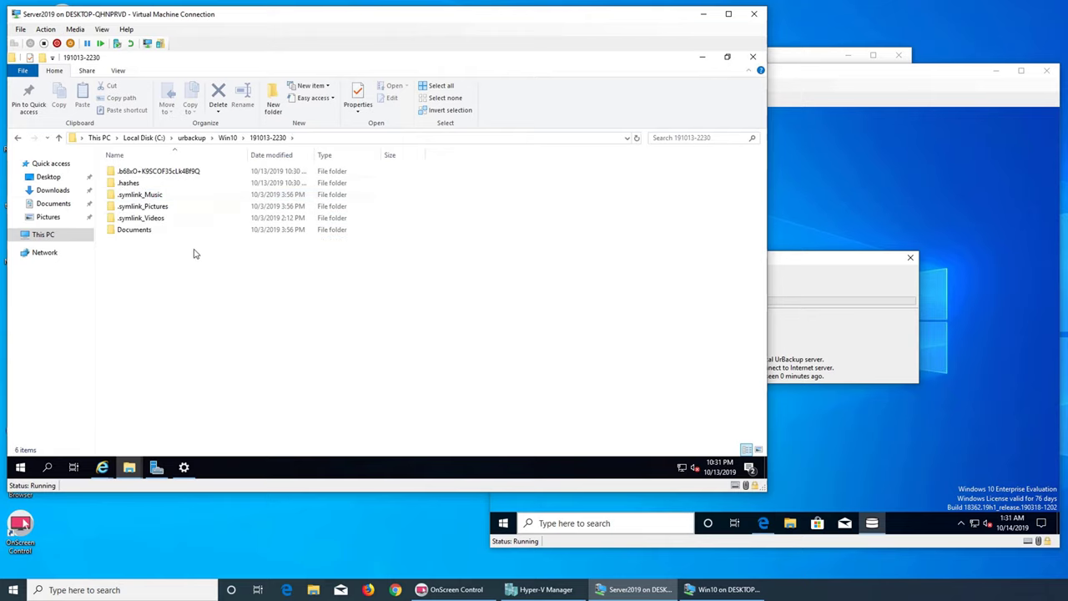
pyautogui.doubleClick(140, 231)
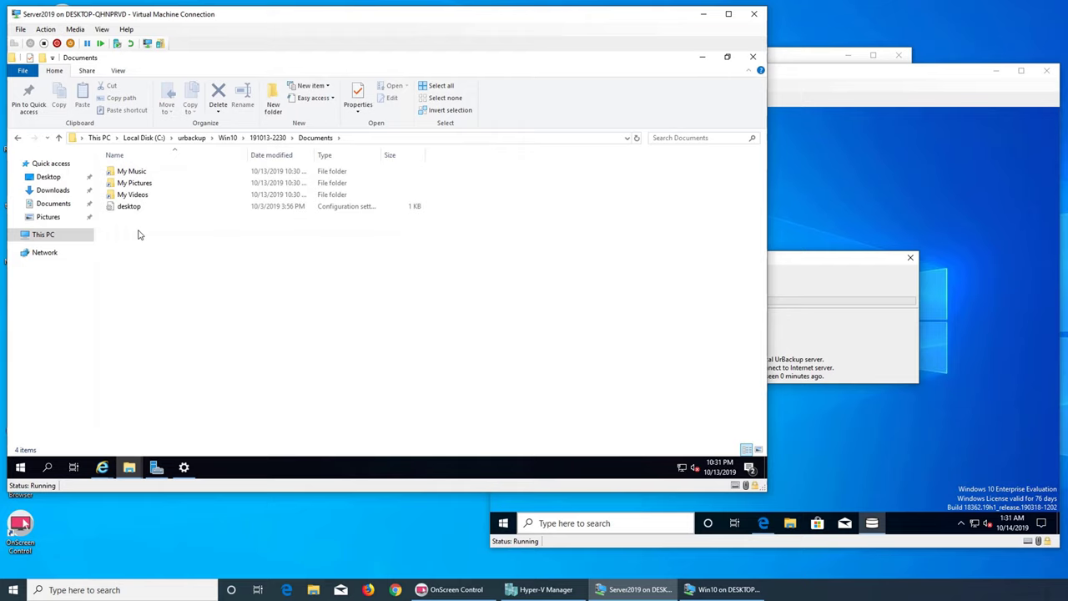
pyautogui.click(270, 139)
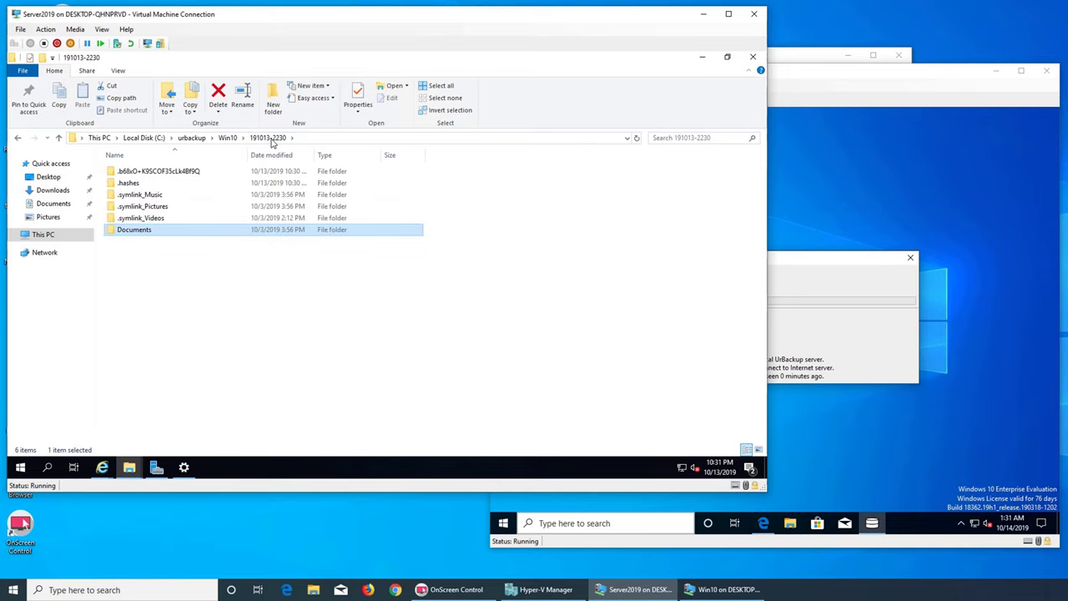
pyautogui.click(225, 137)
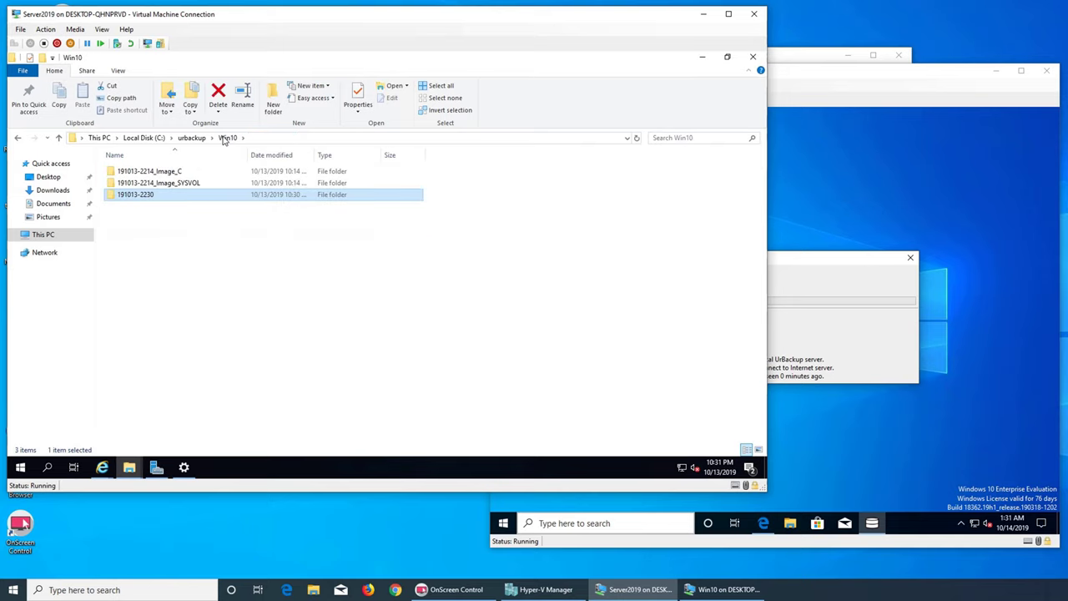
pyautogui.doubleClick(166, 172)
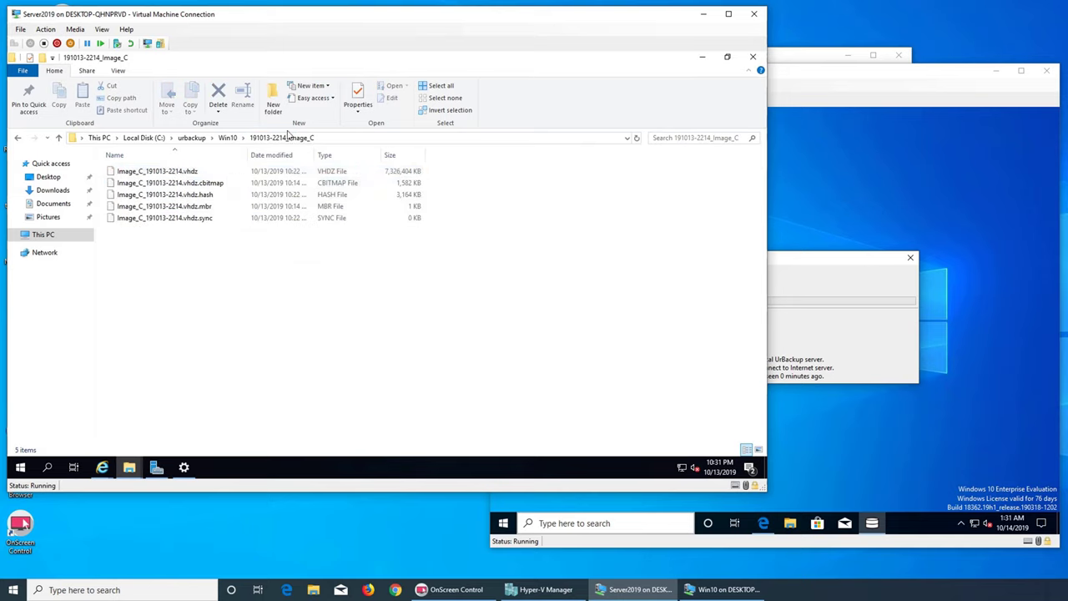
pyautogui.click(227, 138)
pyautogui.doubleClick(167, 183)
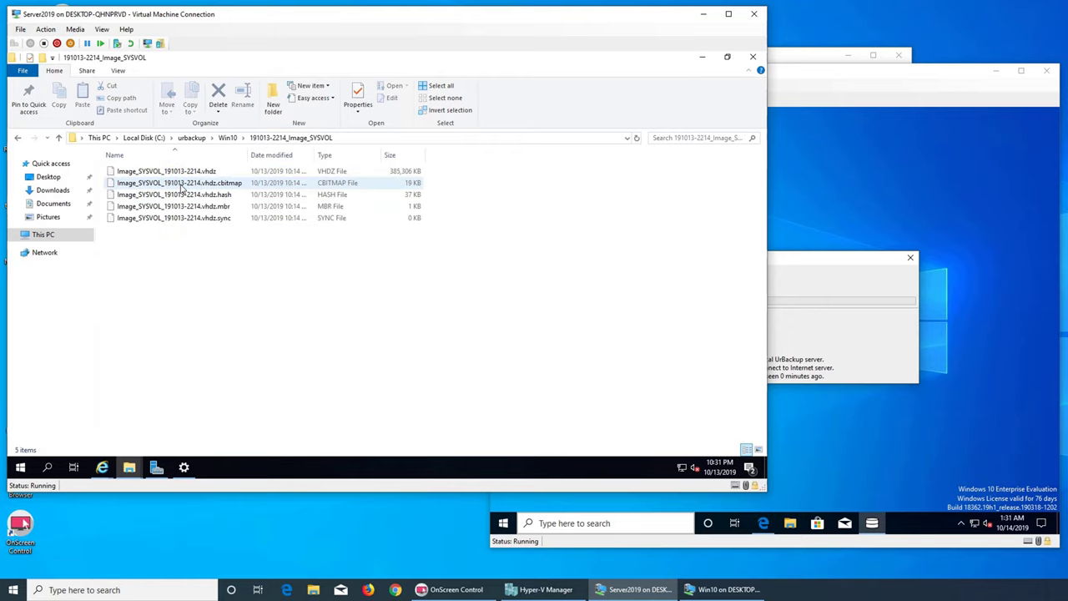
pyautogui.click(227, 138)
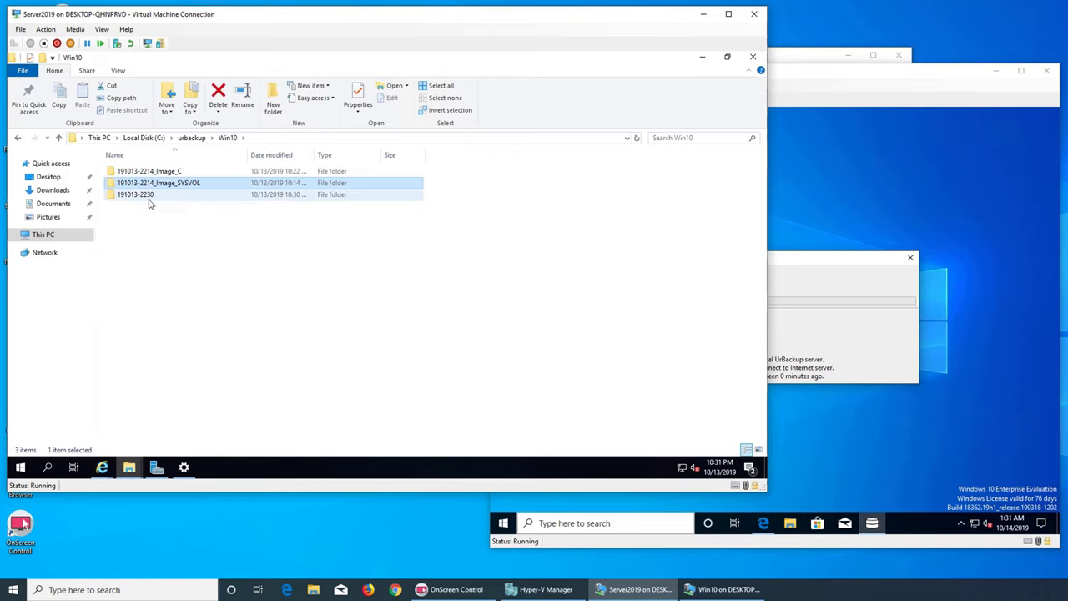
pyautogui.doubleClick(142, 194)
pyautogui.doubleClick(195, 172)
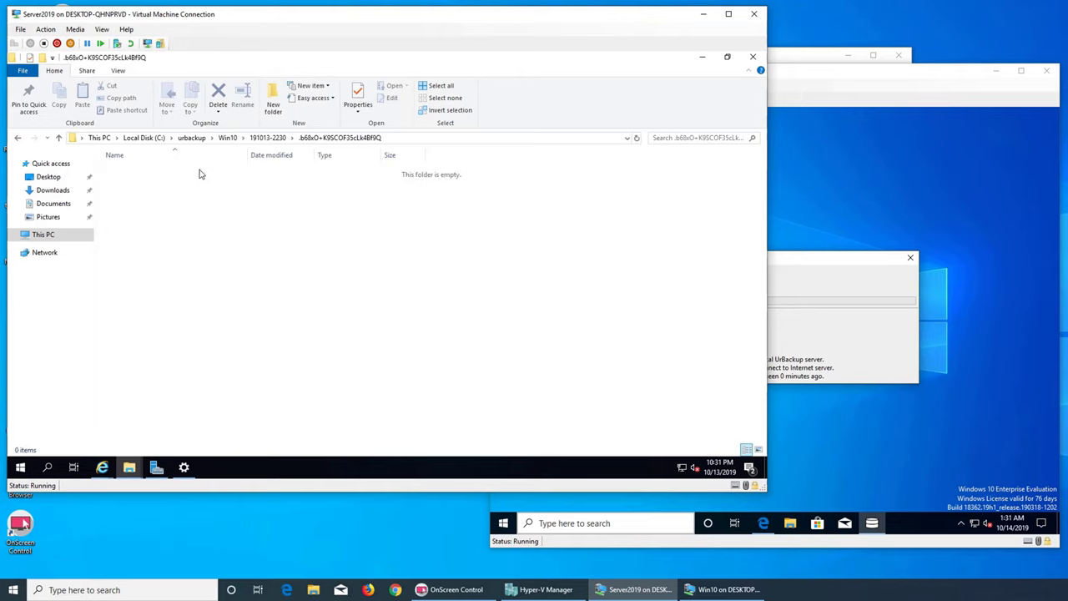
pyautogui.click(269, 139)
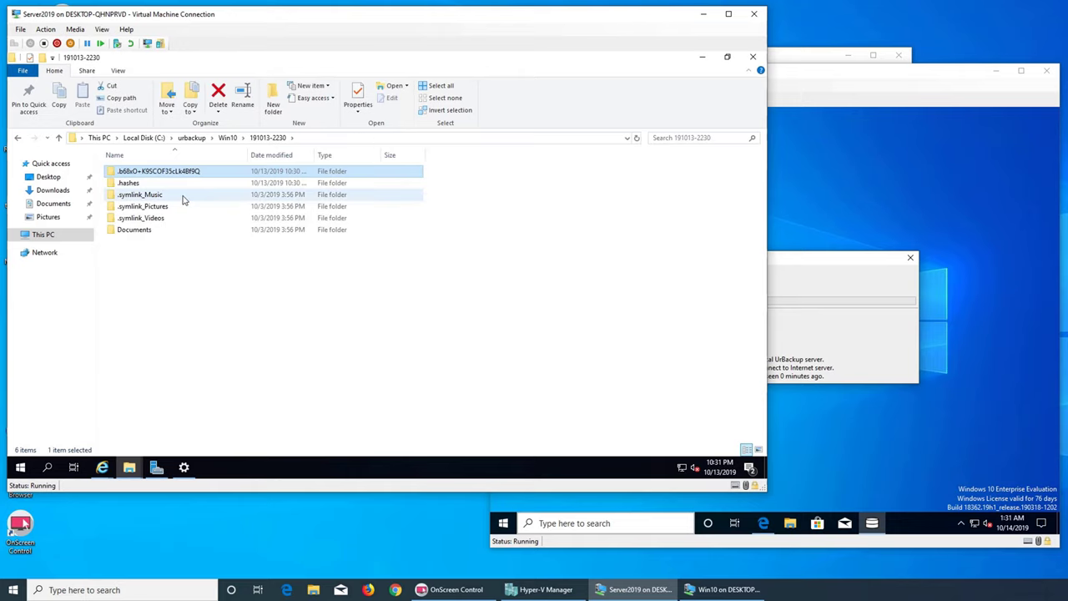
pyautogui.doubleClick(147, 218)
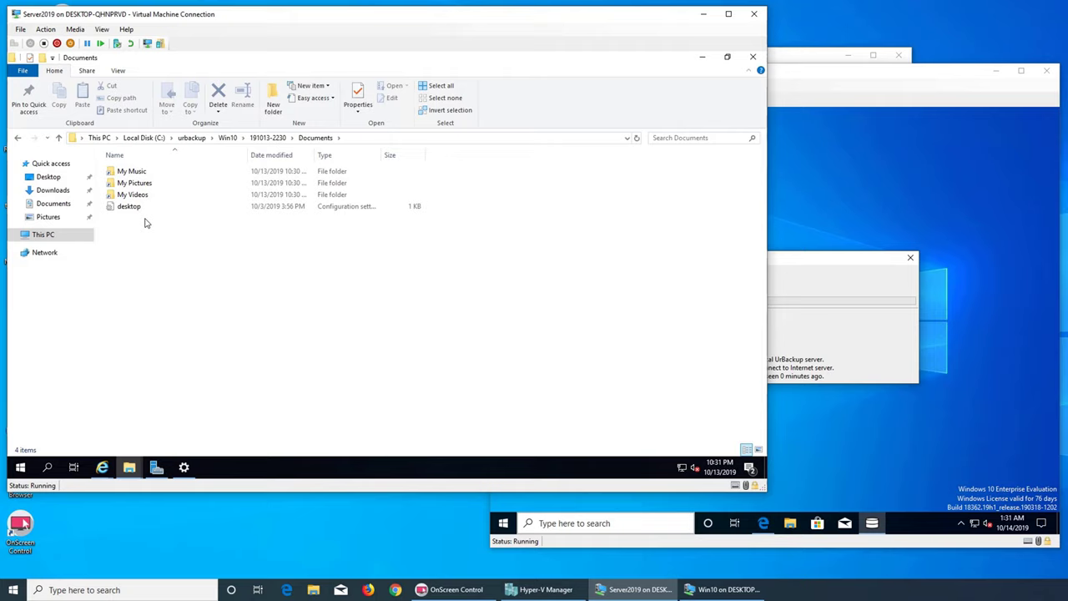
pyautogui.click(227, 138)
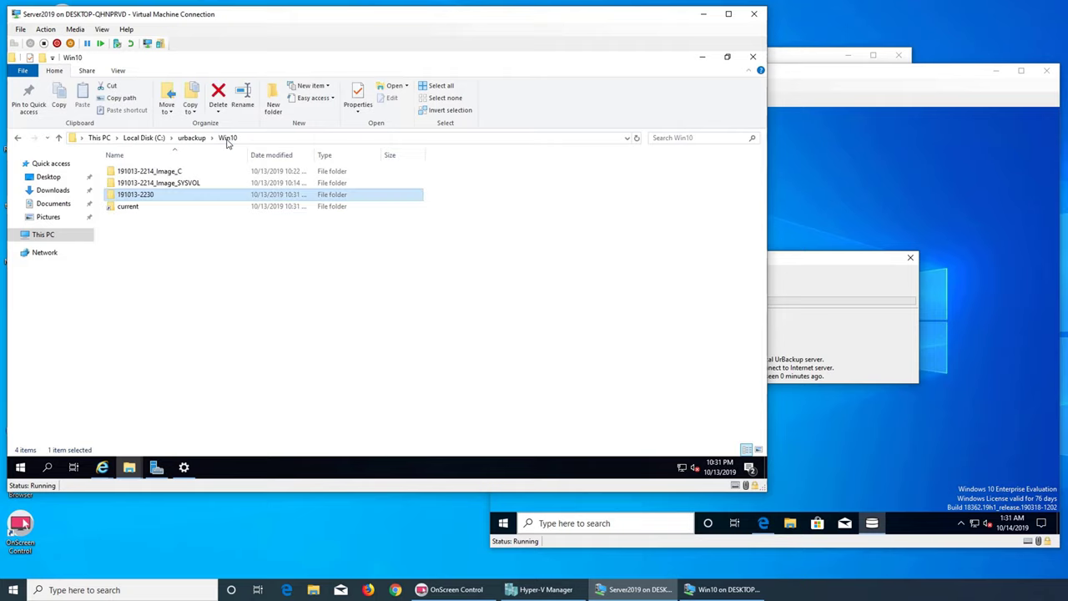
# - Select the current backup link folder and refresh the Win10 folder listing
pyautogui.click(136, 214)
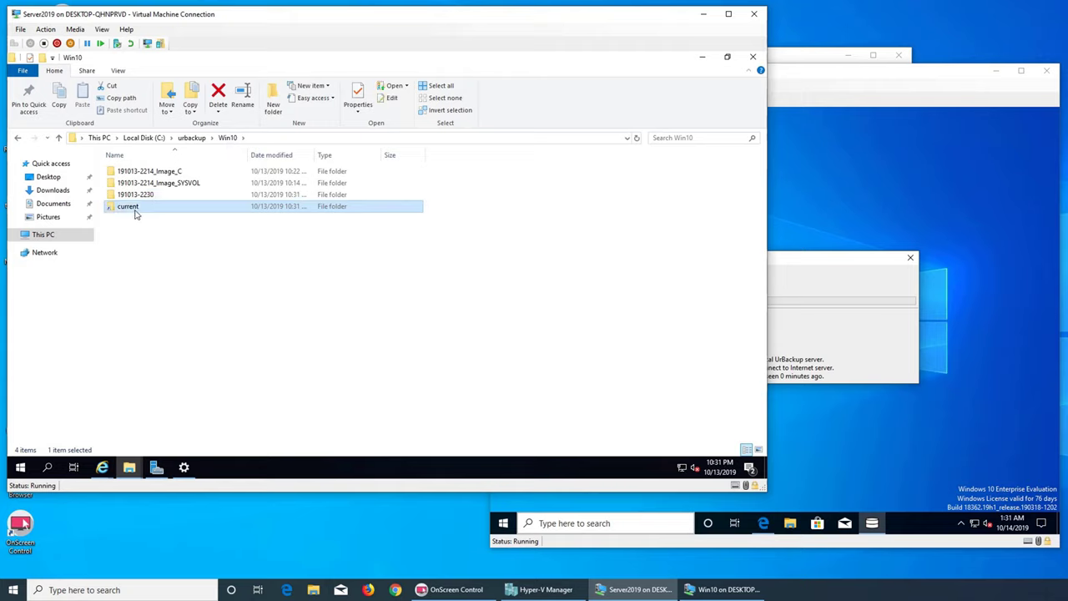
pyautogui.rightClick(208, 302)
pyautogui.click(186, 259)
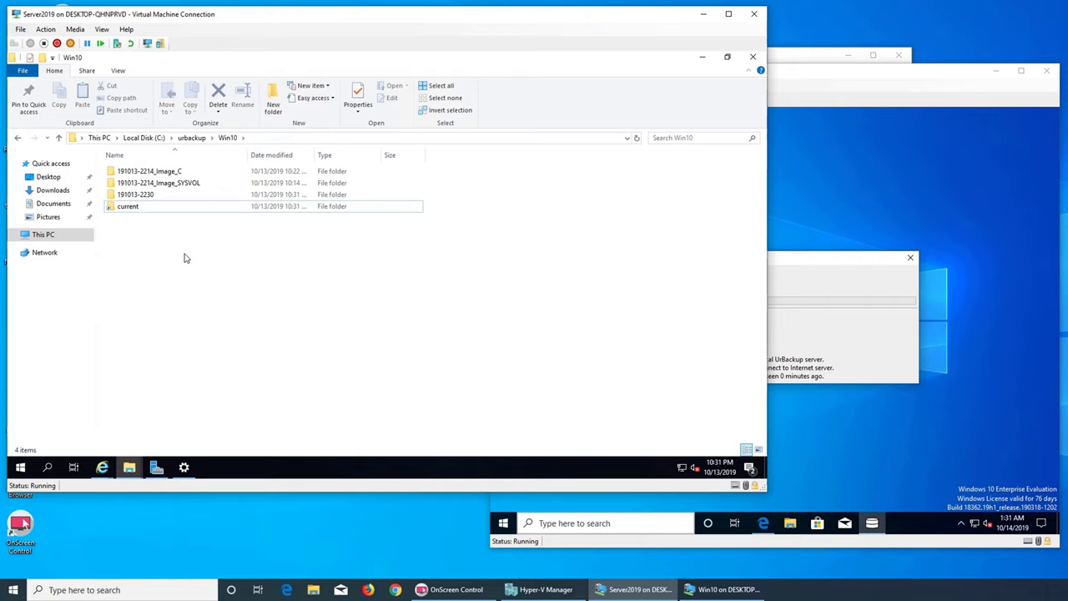
pyautogui.rightClick(186, 262)
pyautogui.click(221, 304)
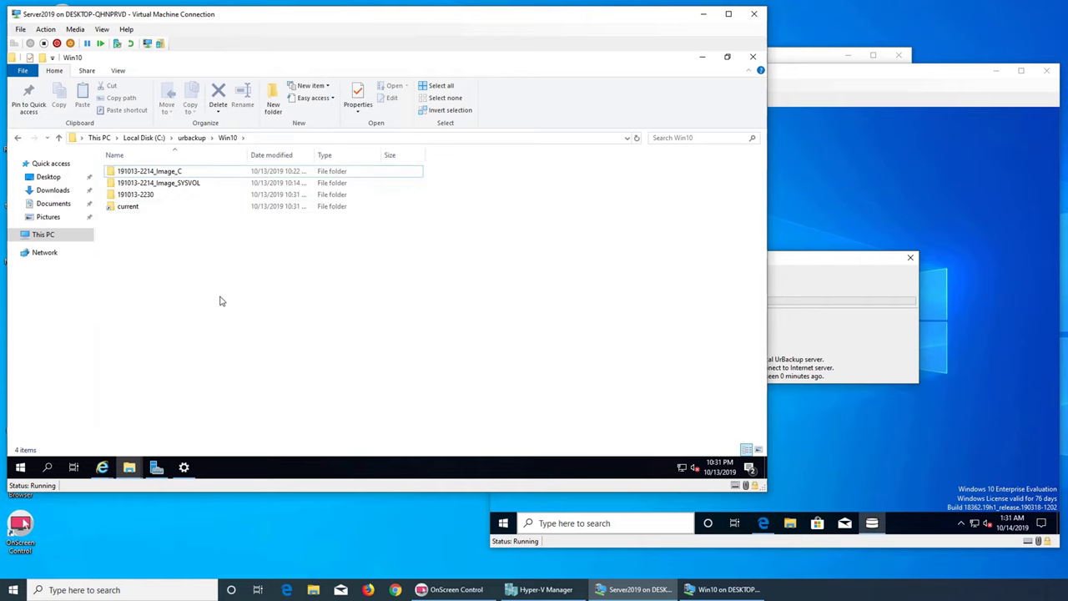
# - Browse clients\Win10\Documents, then return to the urbackup storage folder
pyautogui.click(191, 138)
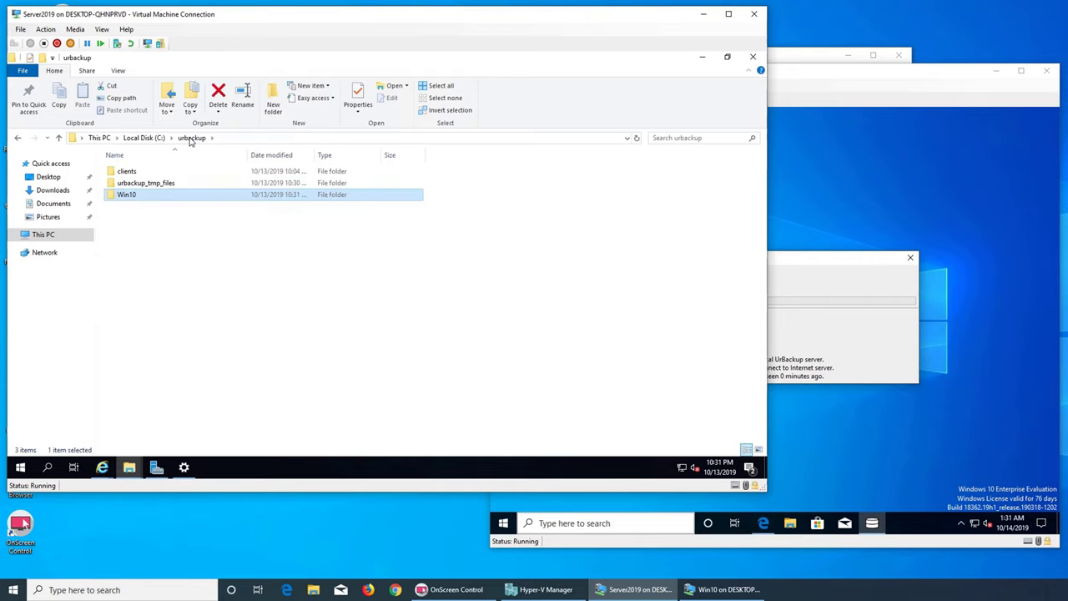
pyautogui.doubleClick(160, 174)
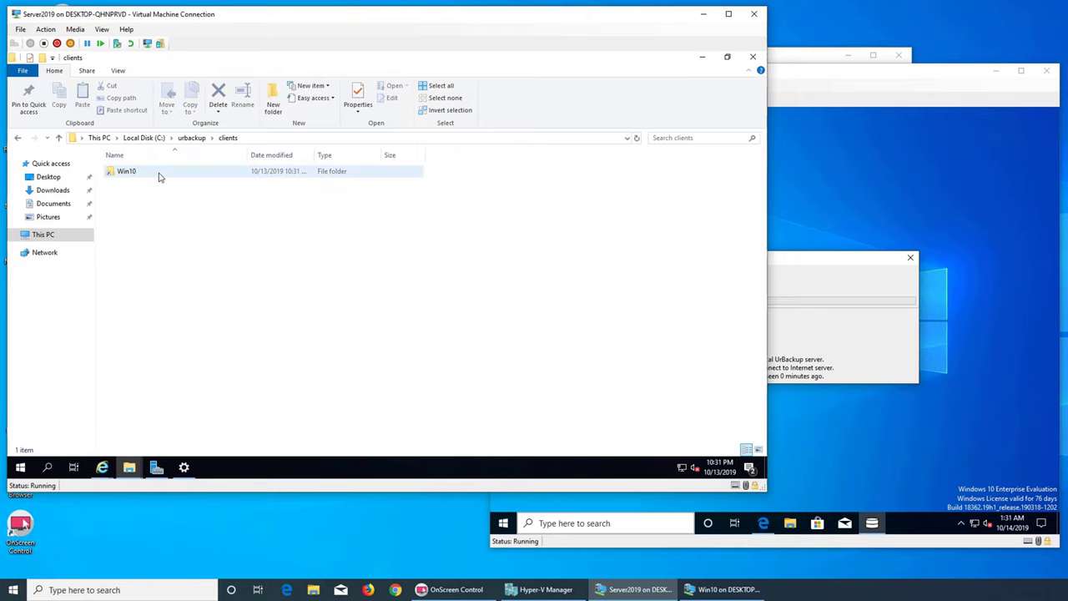
pyautogui.click(160, 176)
pyautogui.doubleClick(161, 176)
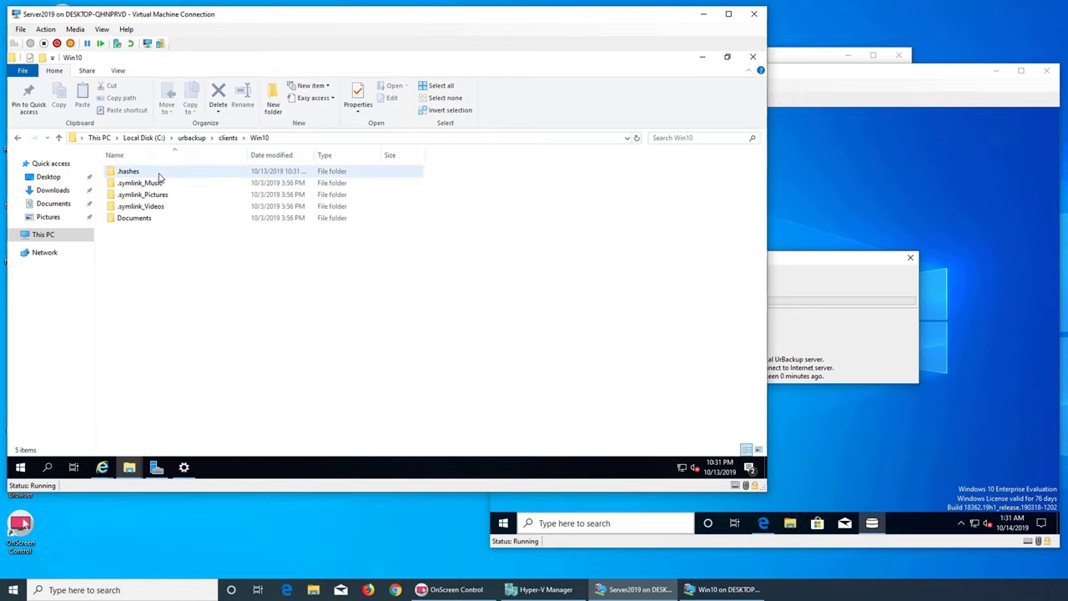
pyautogui.doubleClick(191, 223)
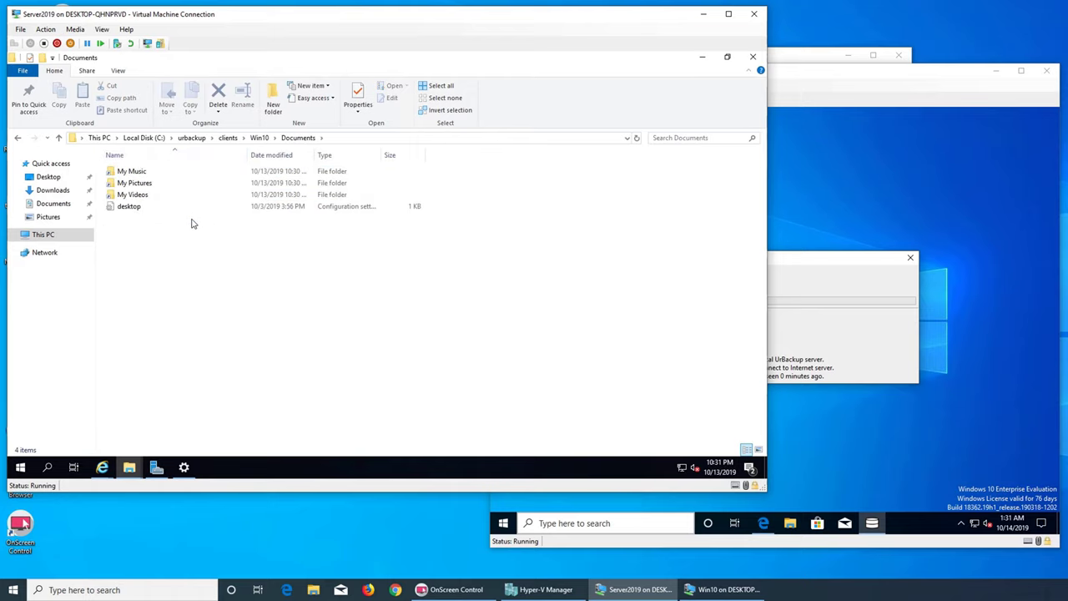
pyautogui.click(192, 139)
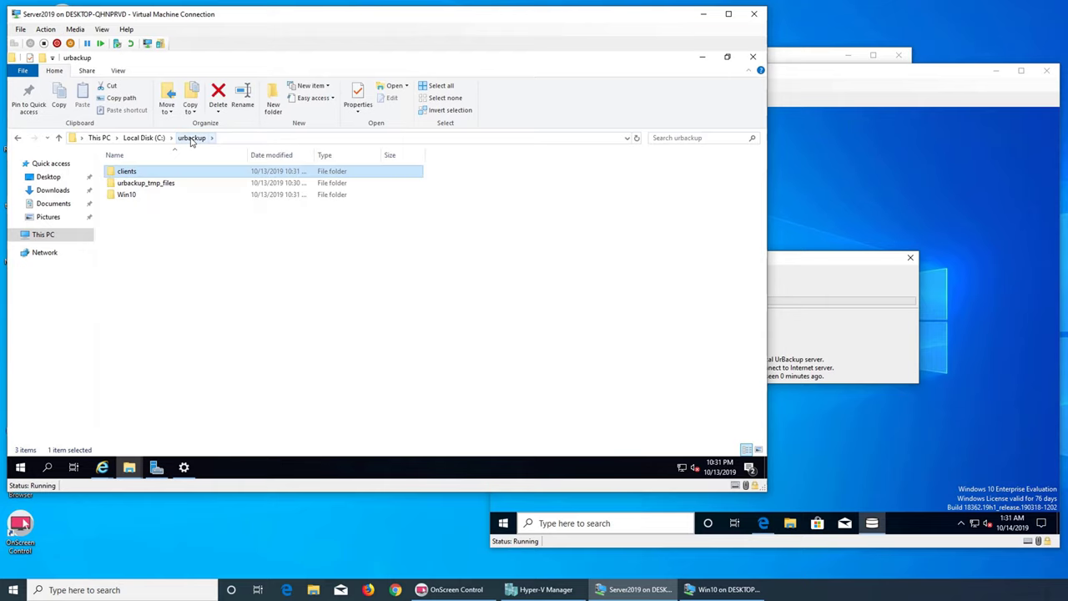
# - On the Win10 VM, open the Documents folder in File Explorer
pyautogui.click(877, 472)
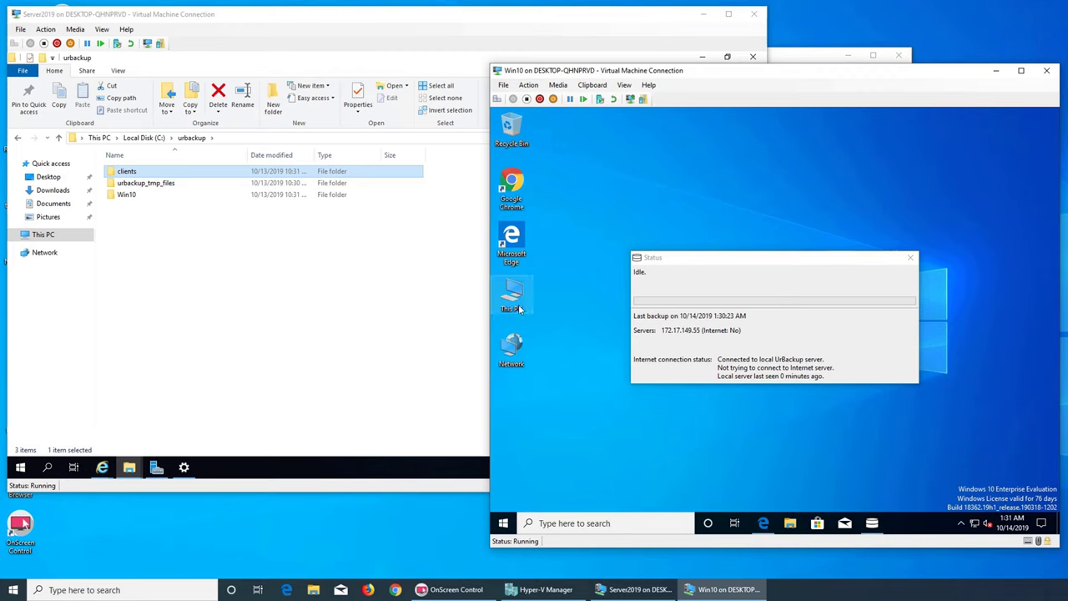
pyautogui.click(790, 524)
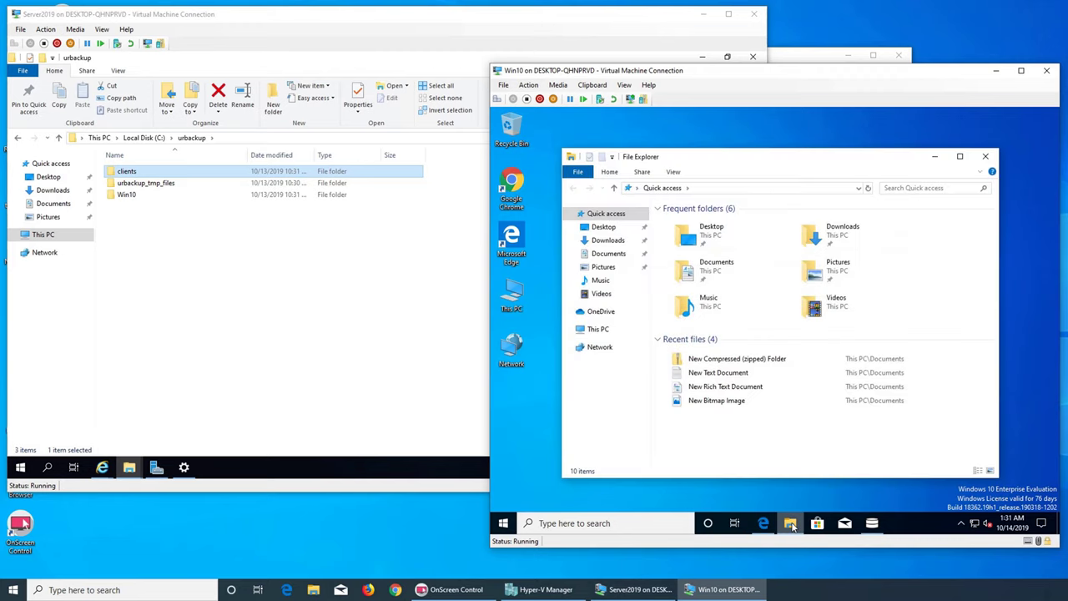
pyautogui.doubleClick(709, 269)
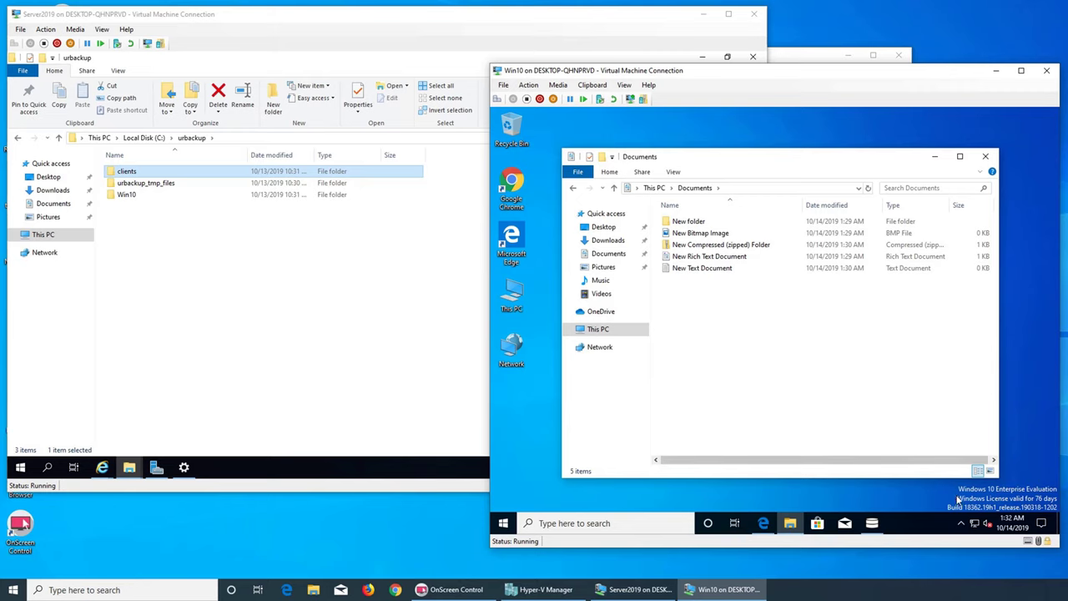
# - Check the UrBackup client's tray status, then bring the Server 2019 window forward
pyautogui.click(960, 524)
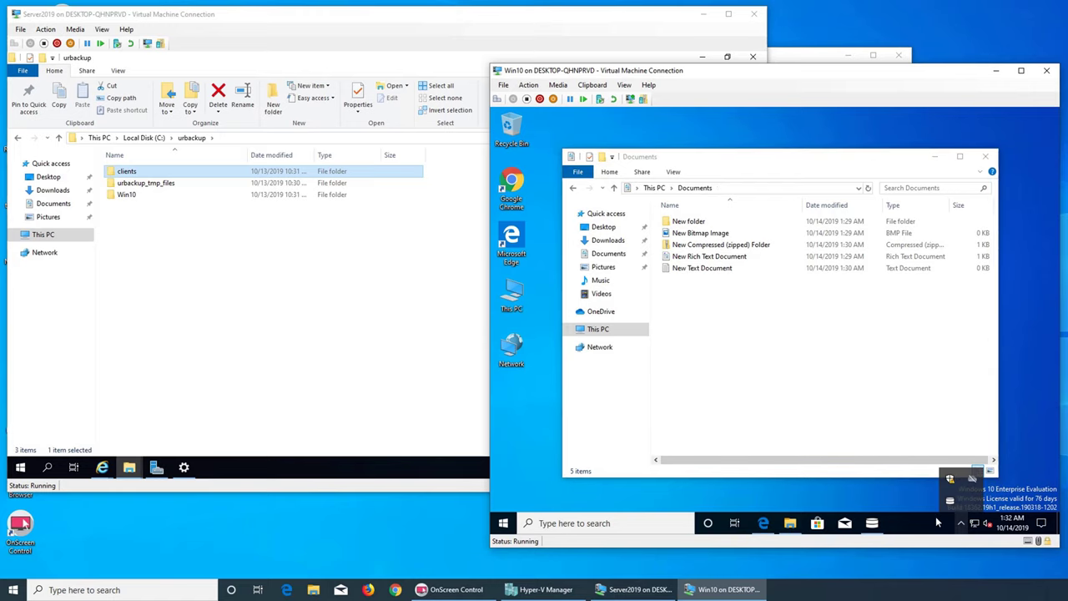
pyautogui.click(869, 524)
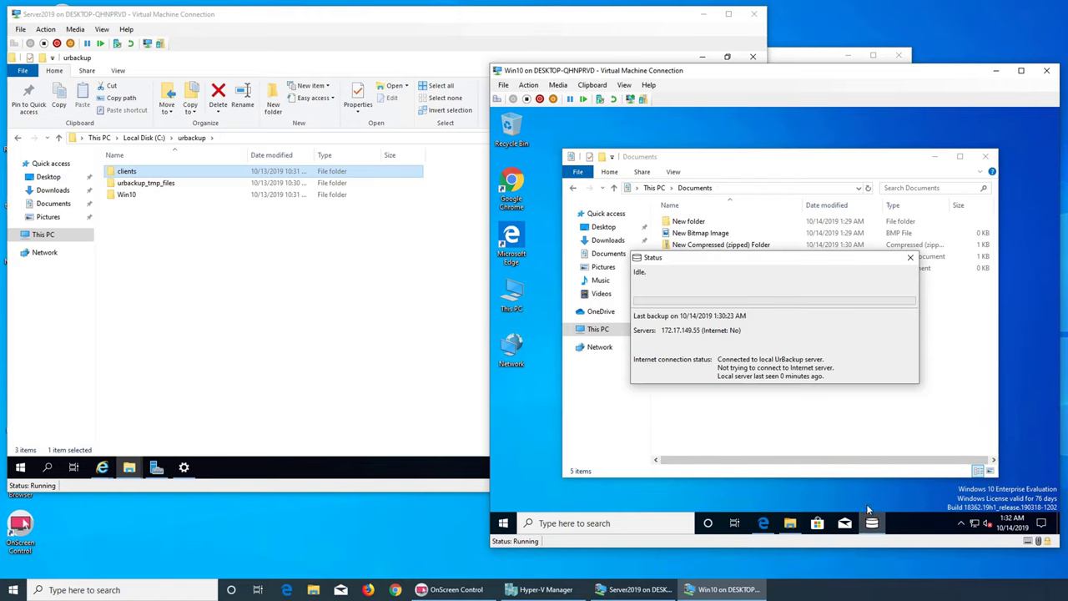
pyautogui.click(237, 264)
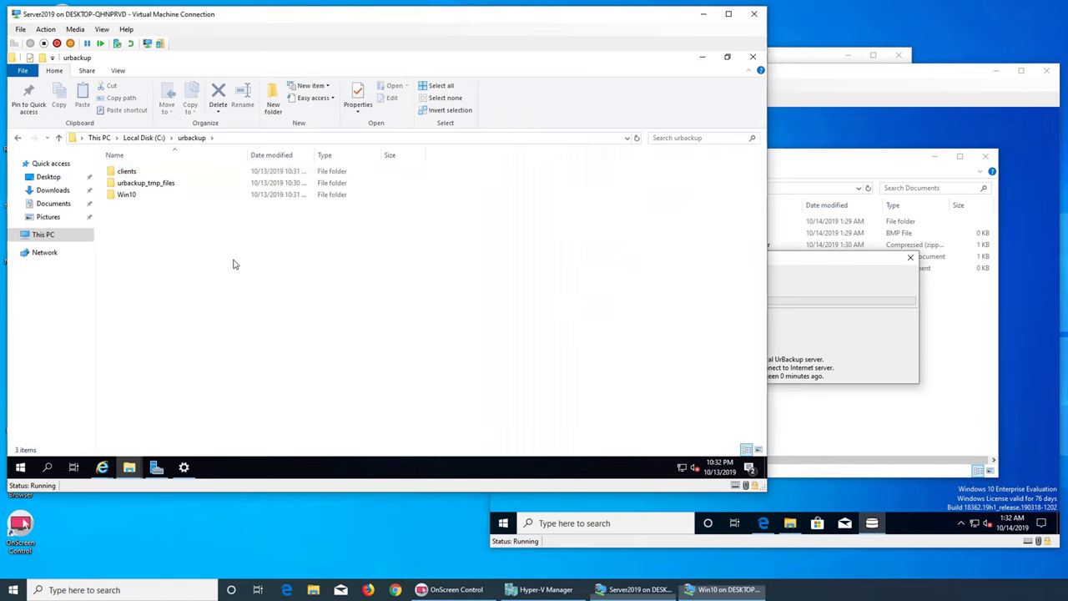
pyautogui.click(138, 138)
pyautogui.click(97, 139)
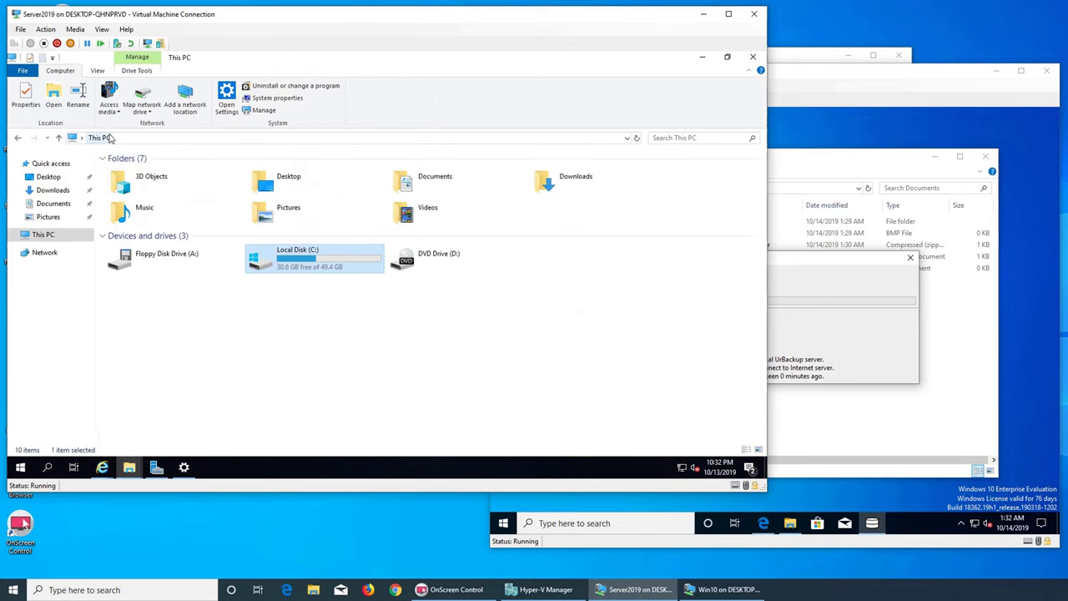
pyautogui.doubleClick(256, 251)
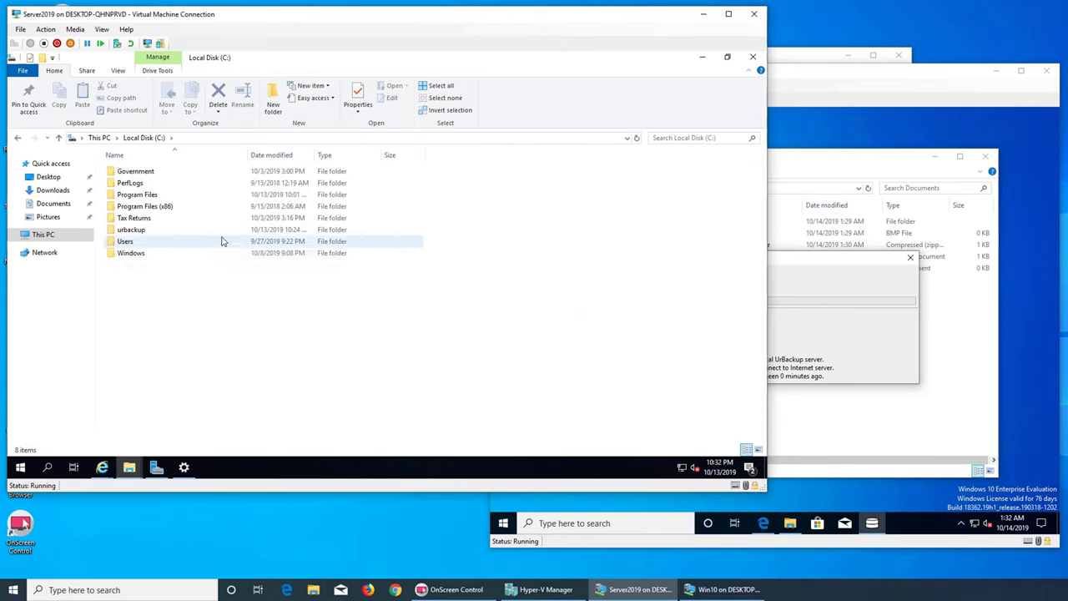
pyautogui.doubleClick(130, 230)
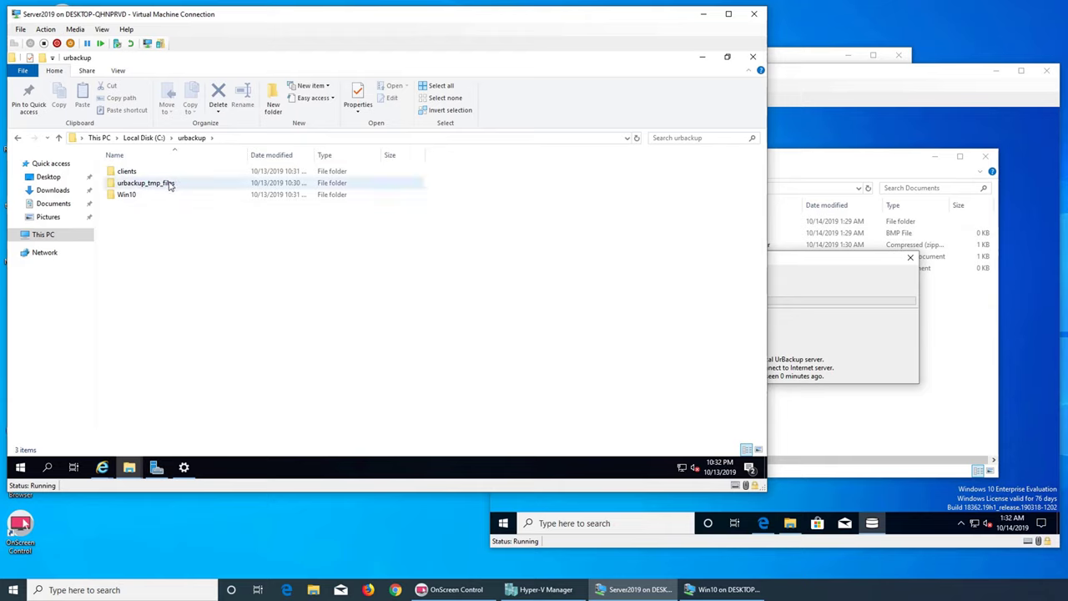
pyautogui.doubleClick(168, 185)
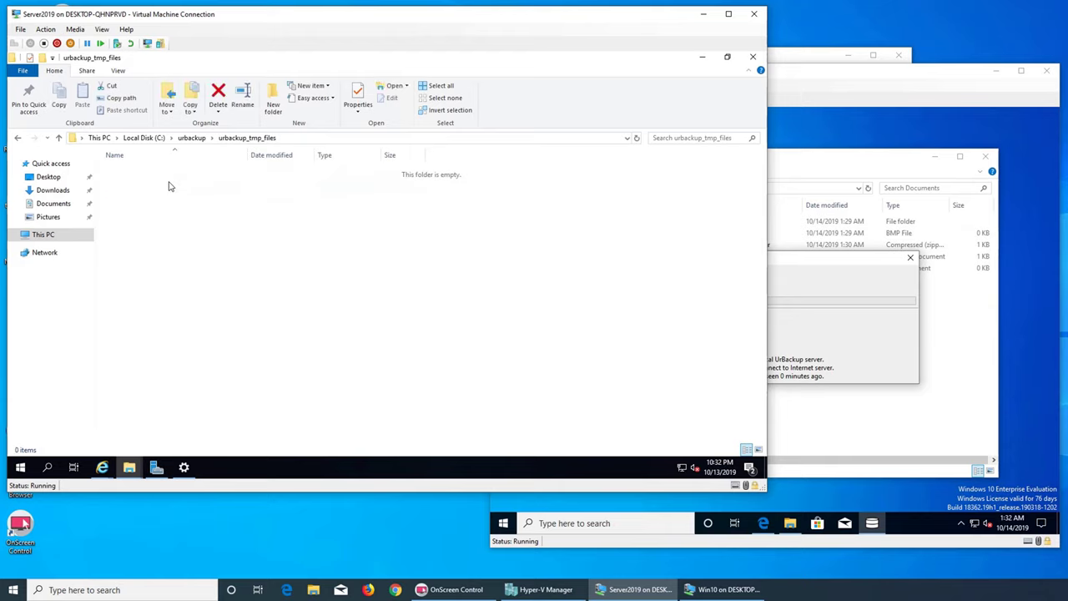
pyautogui.click(182, 139)
pyautogui.doubleClick(136, 198)
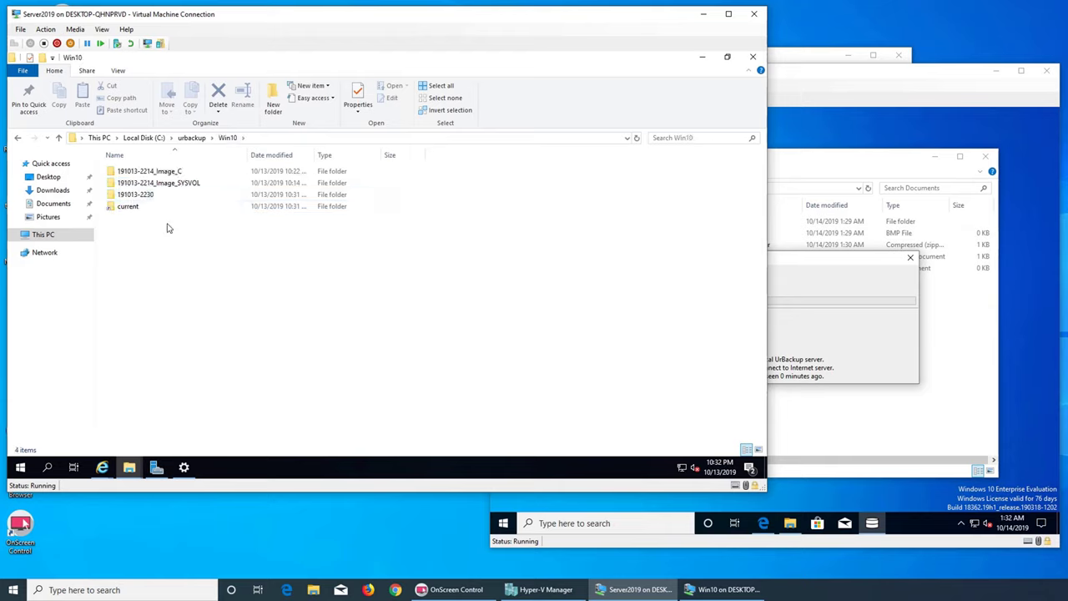
pyautogui.doubleClick(134, 206)
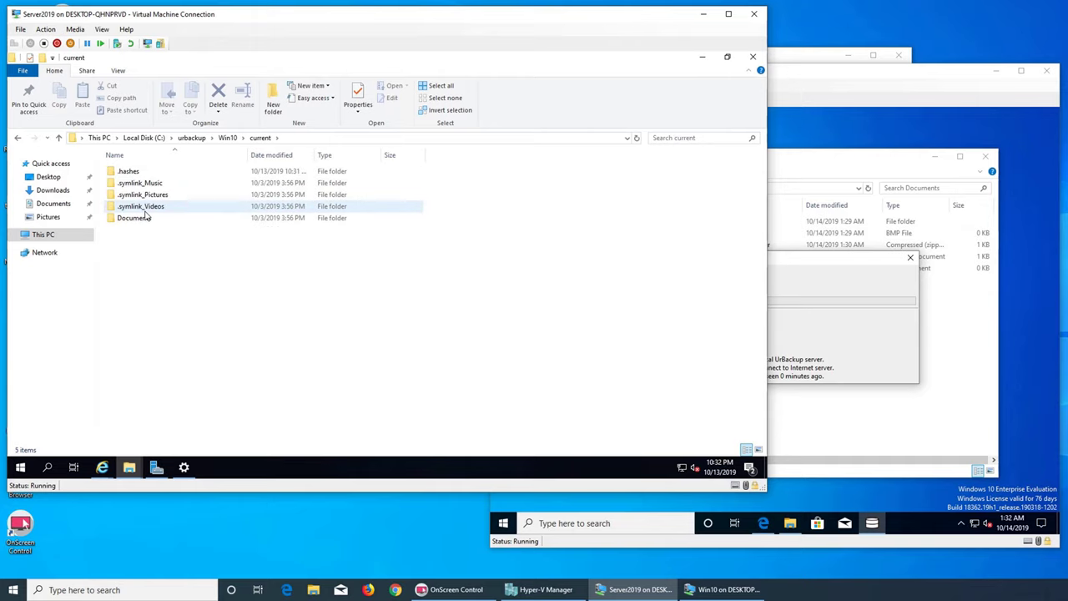
pyautogui.doubleClick(133, 218)
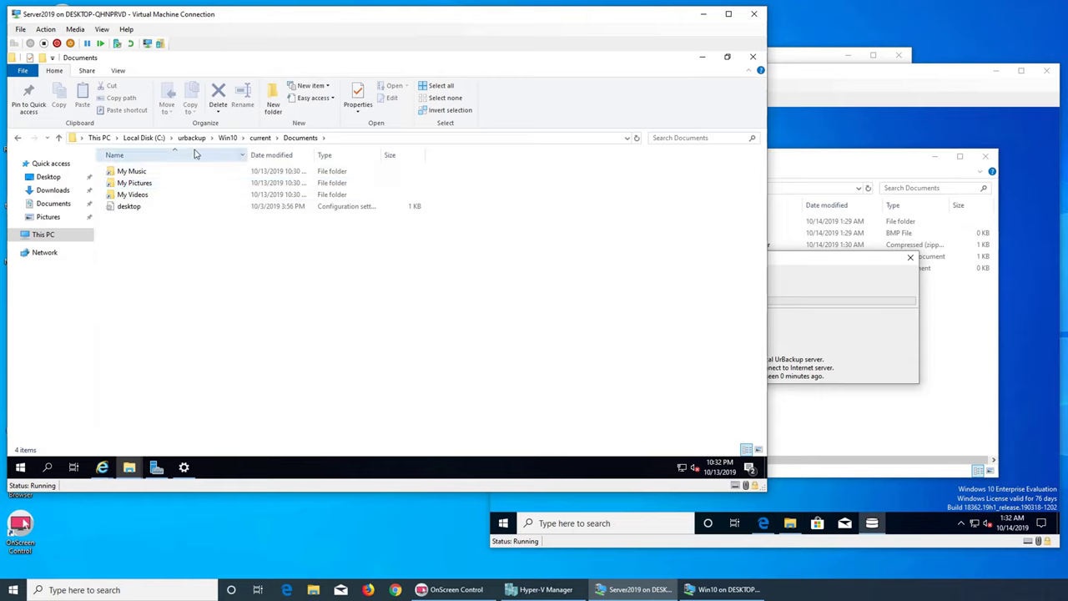
pyautogui.click(258, 138)
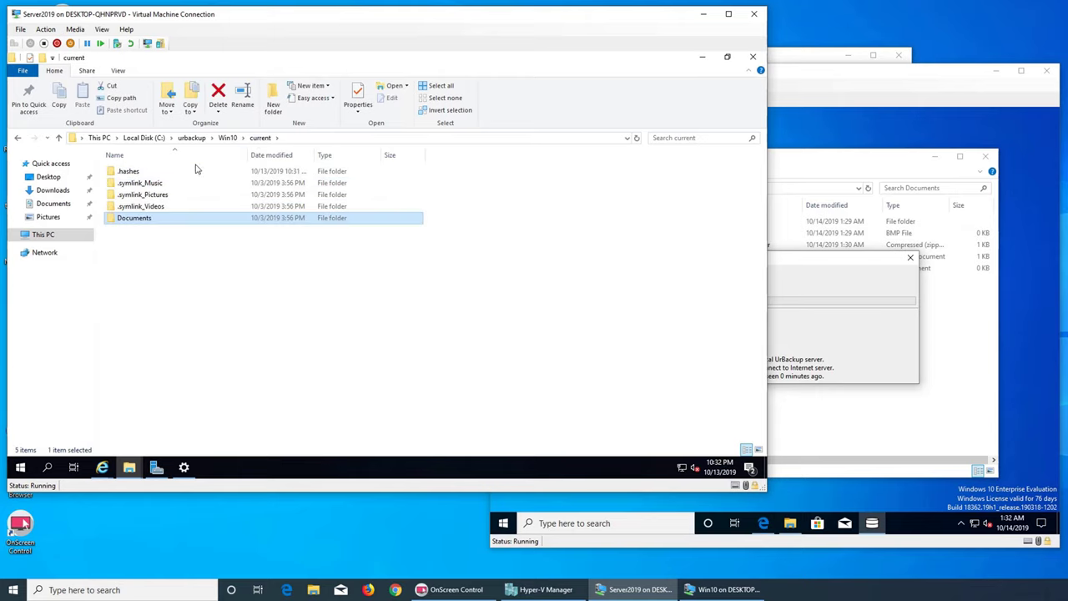
pyautogui.click(229, 138)
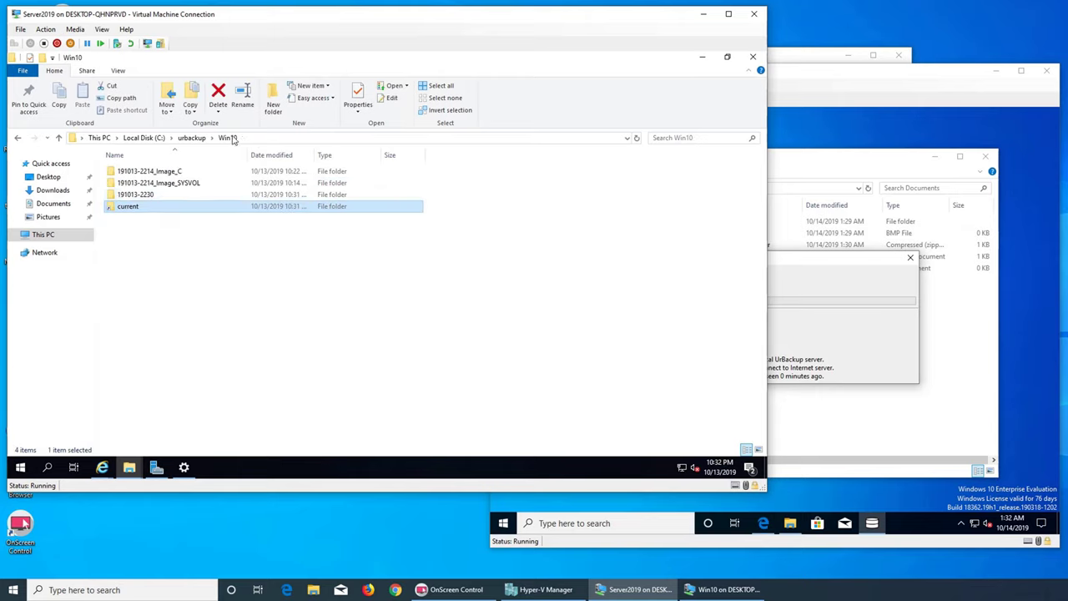
pyautogui.click(177, 197)
pyautogui.doubleClick(177, 197)
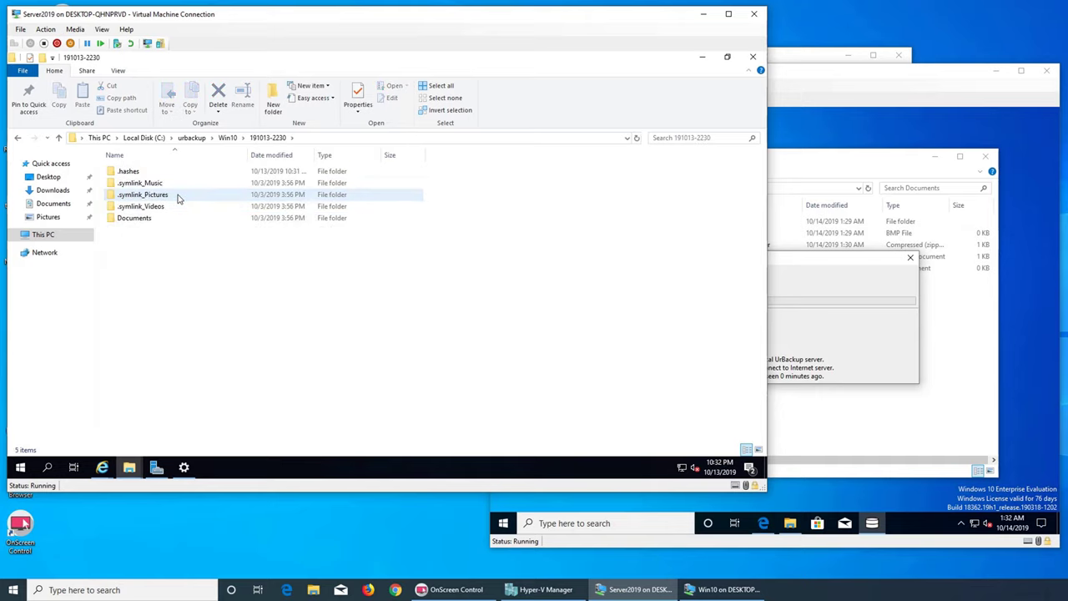
pyautogui.doubleClick(151, 219)
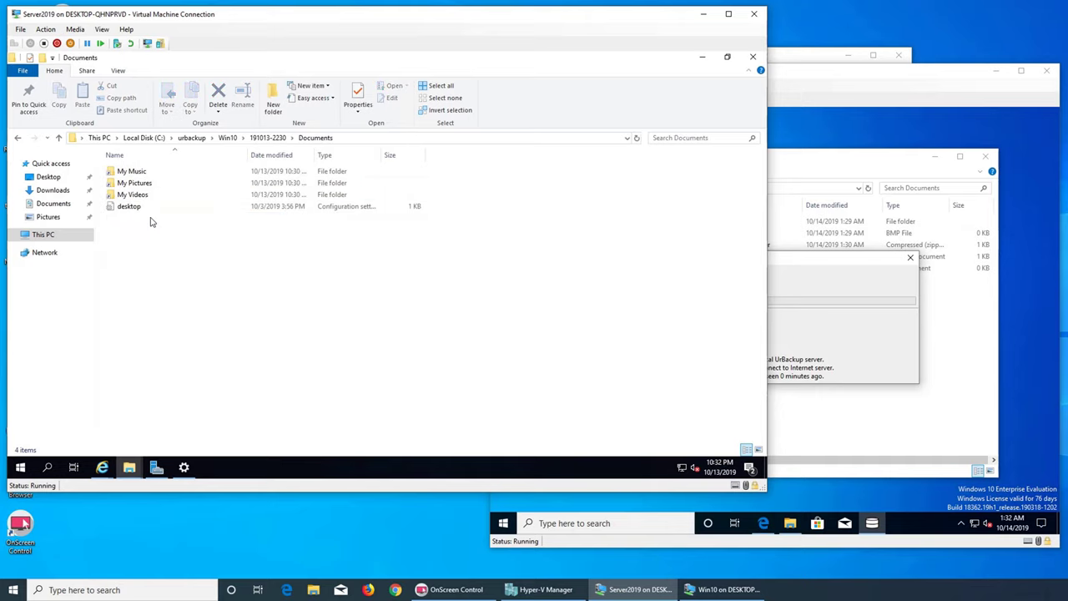
pyautogui.click(229, 139)
pyautogui.doubleClick(178, 172)
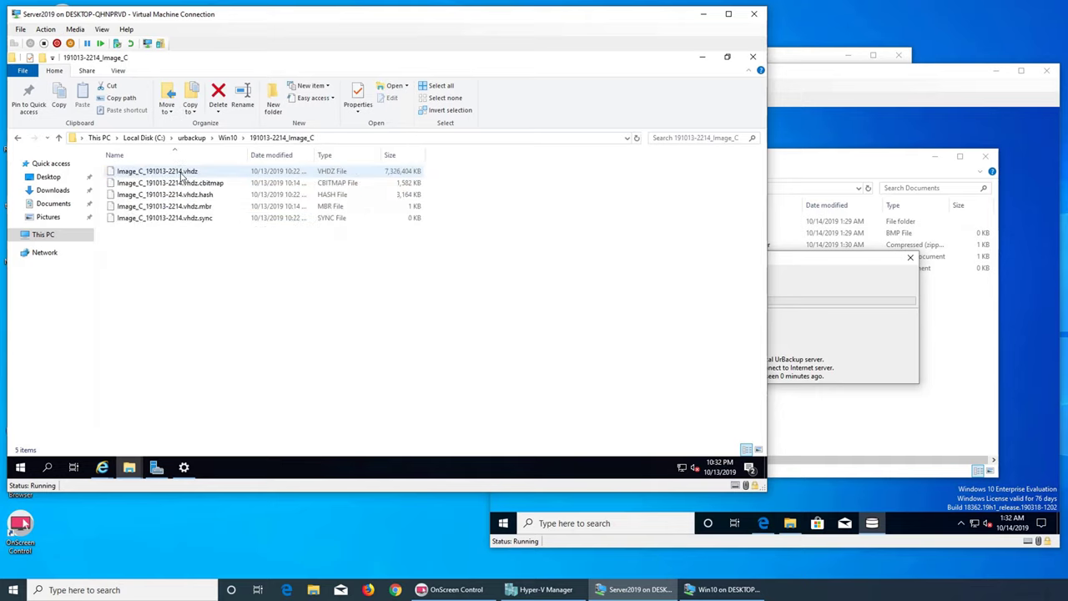
pyautogui.click(229, 140)
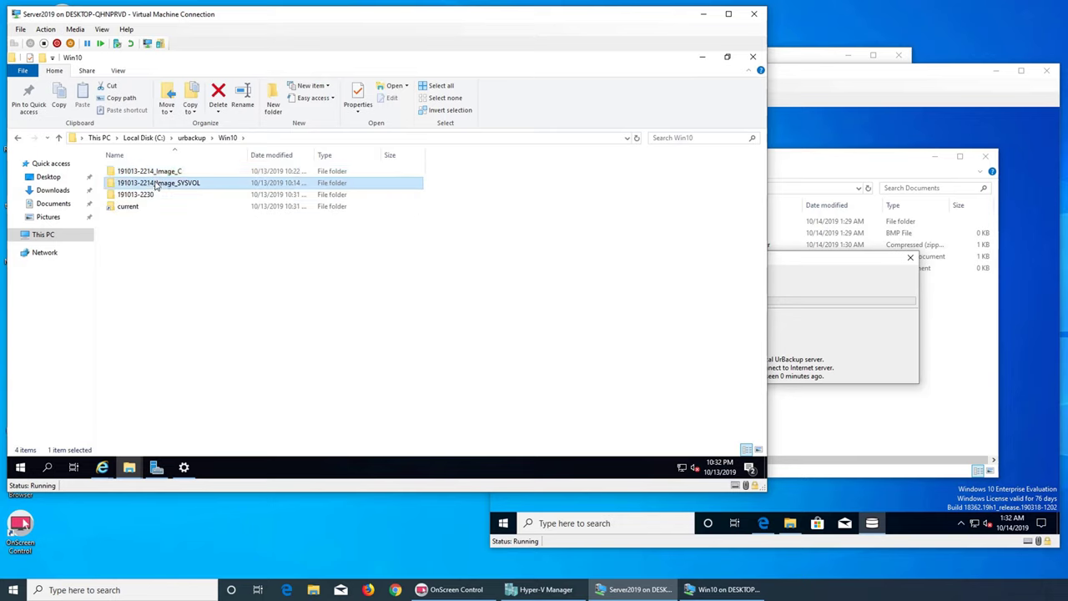
pyautogui.doubleClick(155, 183)
pyautogui.click(229, 138)
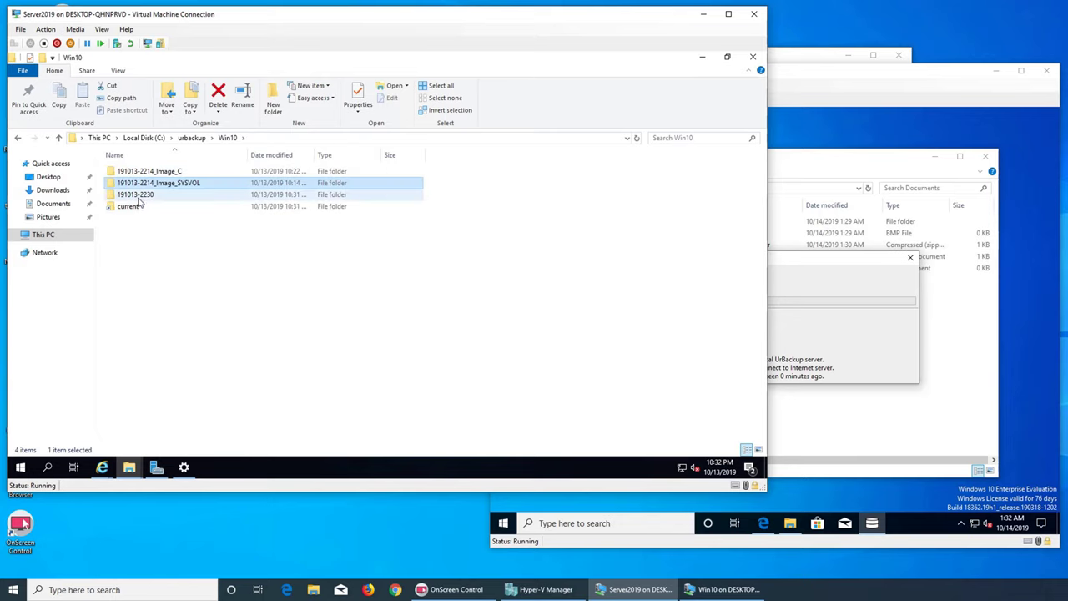
pyautogui.doubleClick(143, 196)
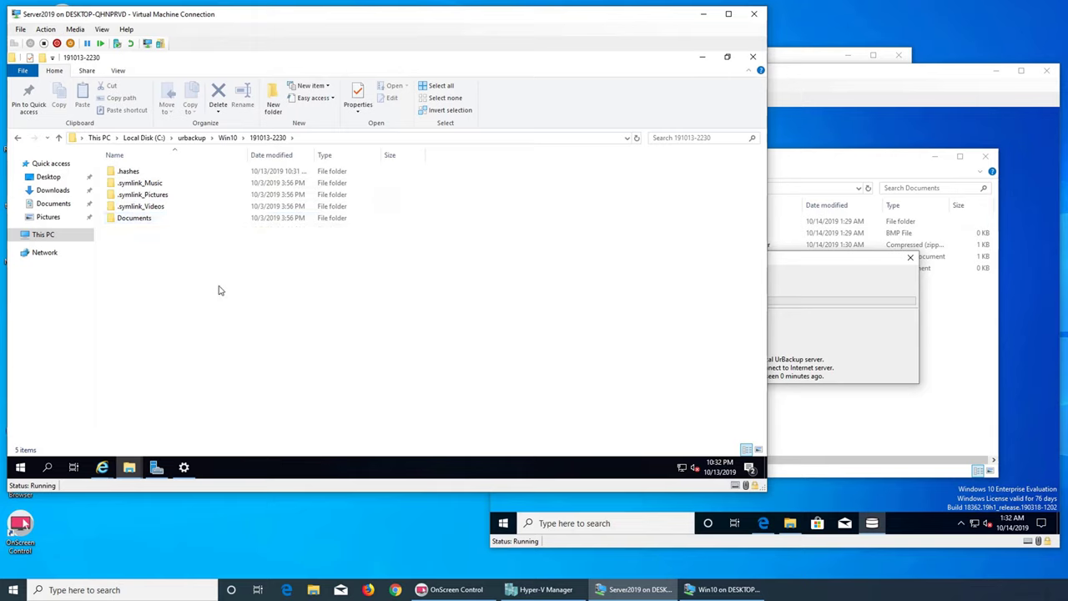
pyautogui.click(191, 138)
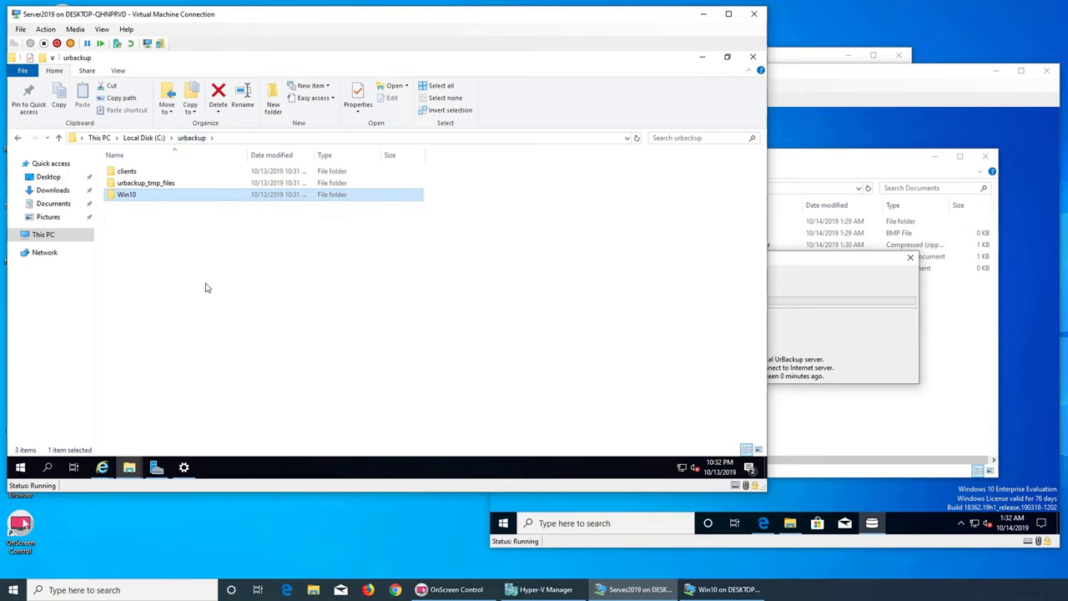
# - Switch to the UrBackup web interface and show its Activities page
pyautogui.click(108, 469)
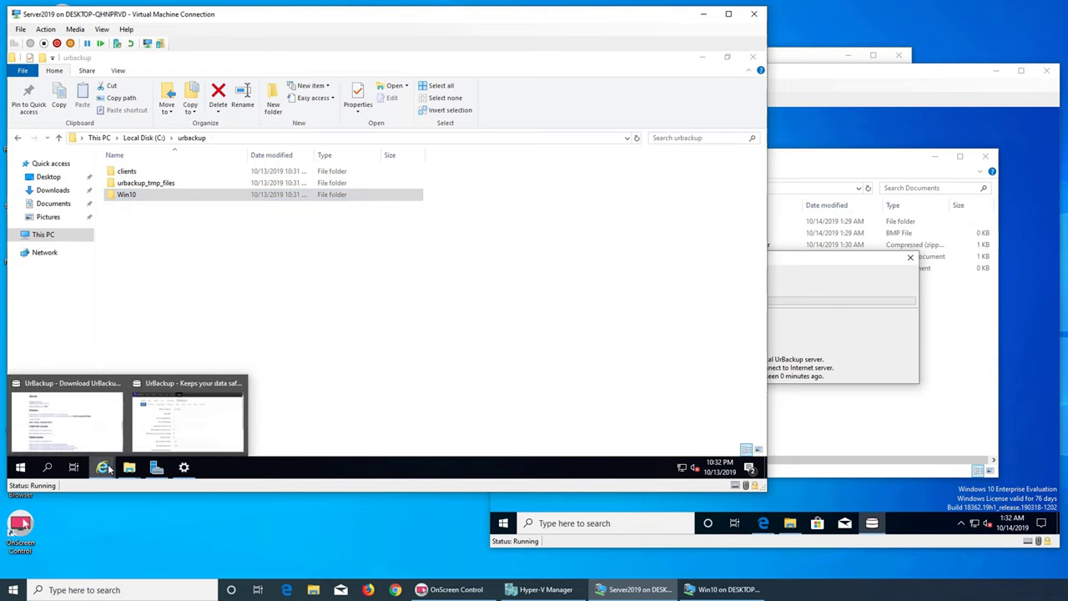
pyautogui.click(186, 414)
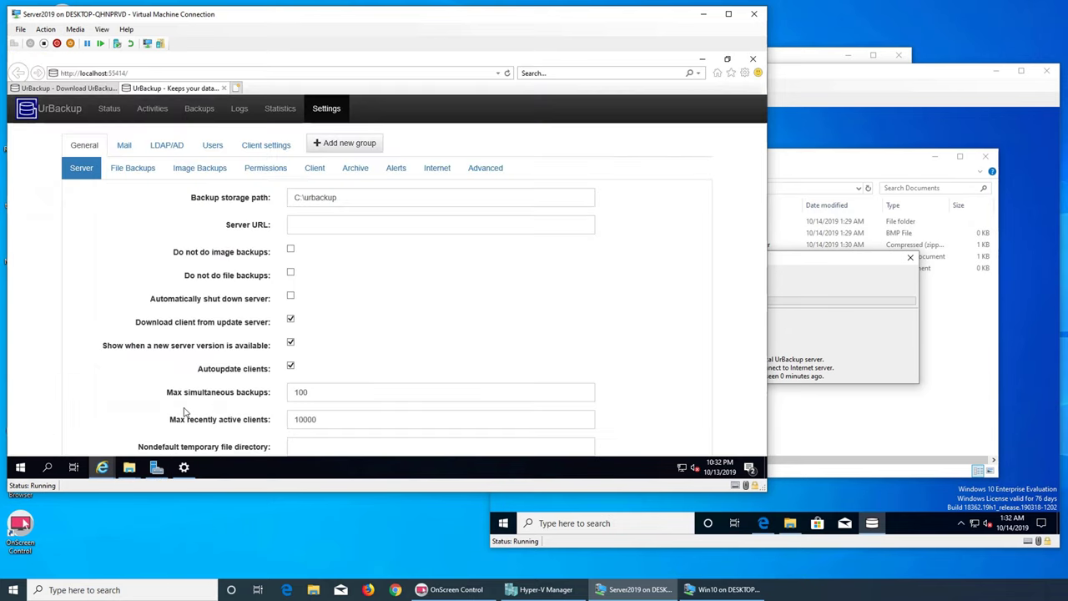
pyautogui.click(151, 113)
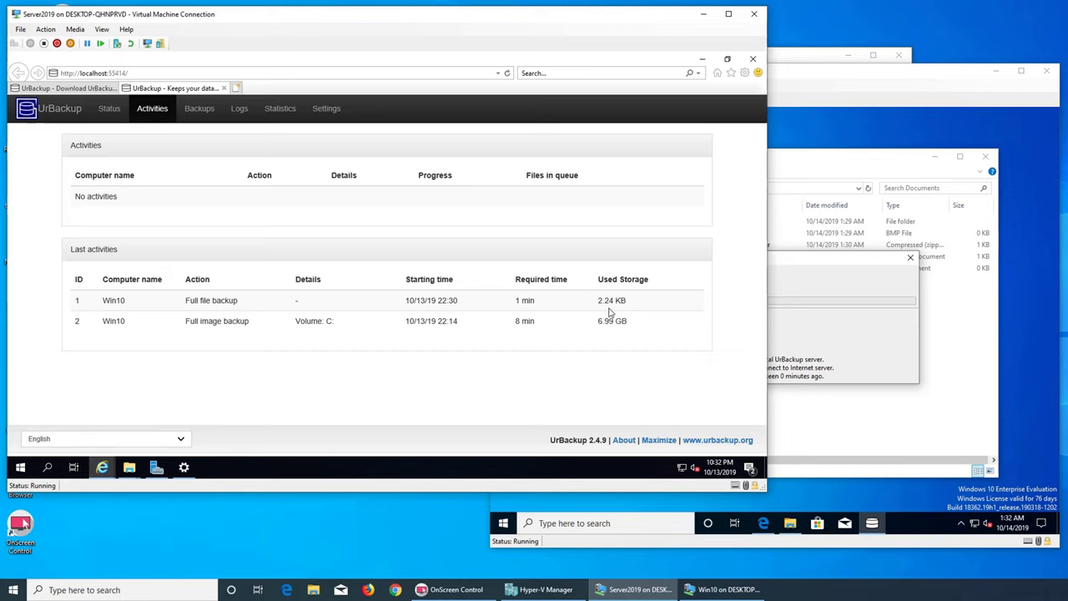
# - On Win10, view properties of the five Documents items, then return to the server window
pyautogui.click(846, 430)
pyautogui.moveTo(717, 323); pyautogui.dragTo(697, 214)
pyautogui.rightClick(707, 256)
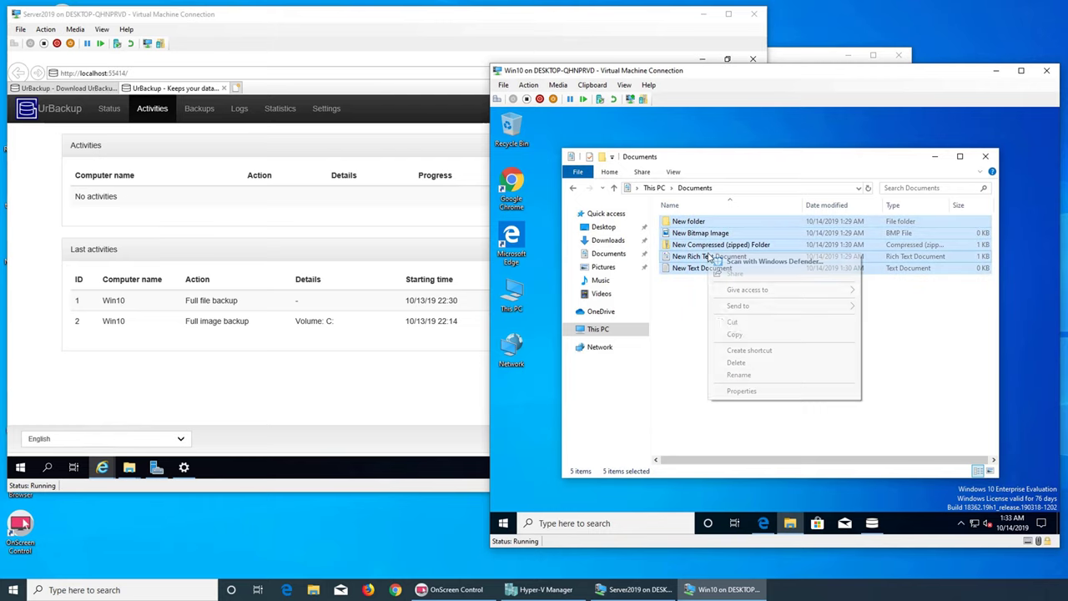
pyautogui.click(743, 391)
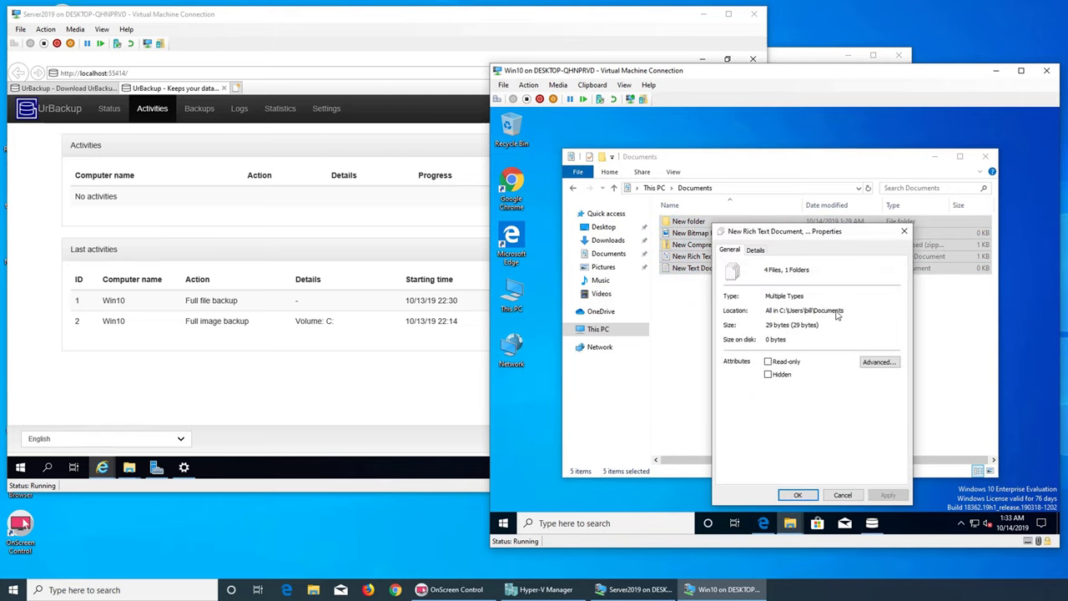
pyautogui.click(901, 233)
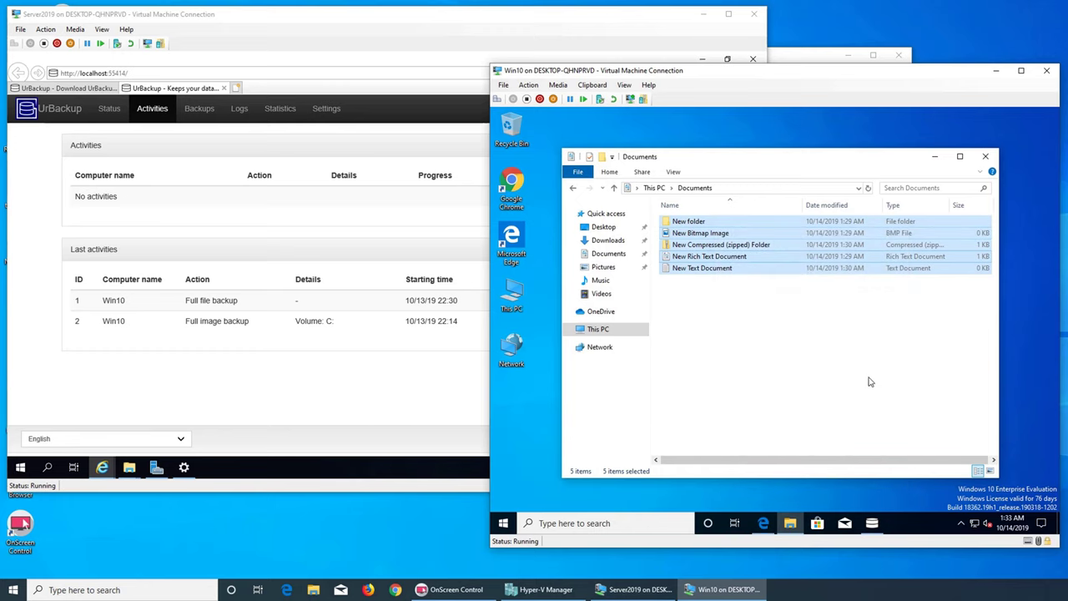
pyautogui.click(871, 381)
pyautogui.click(394, 383)
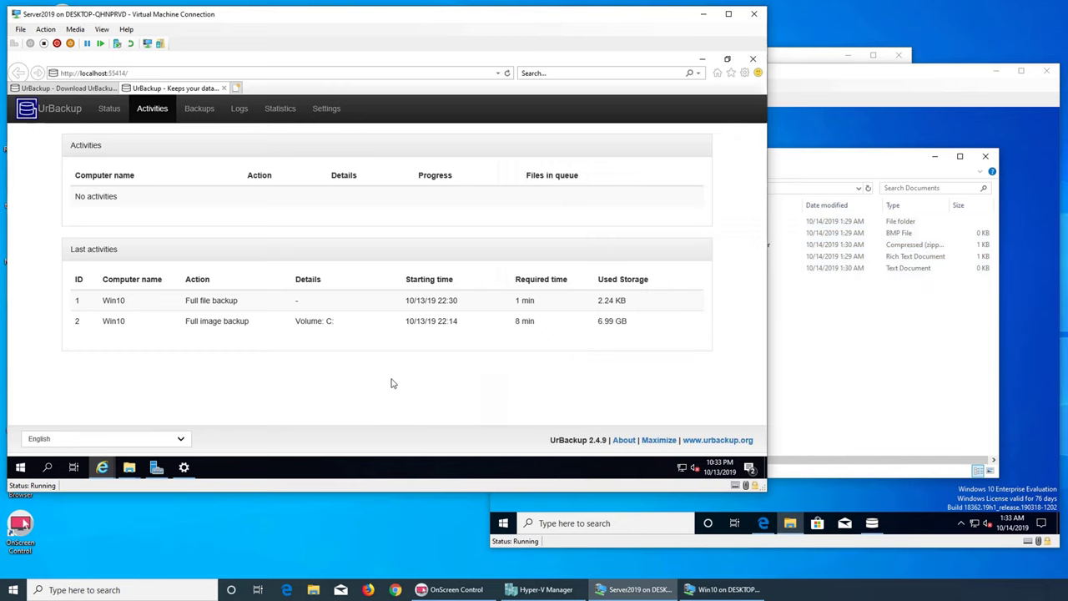
# - Go through Status, Statistics and Logs, then open the Win10 log's error messages
pyautogui.click(110, 109)
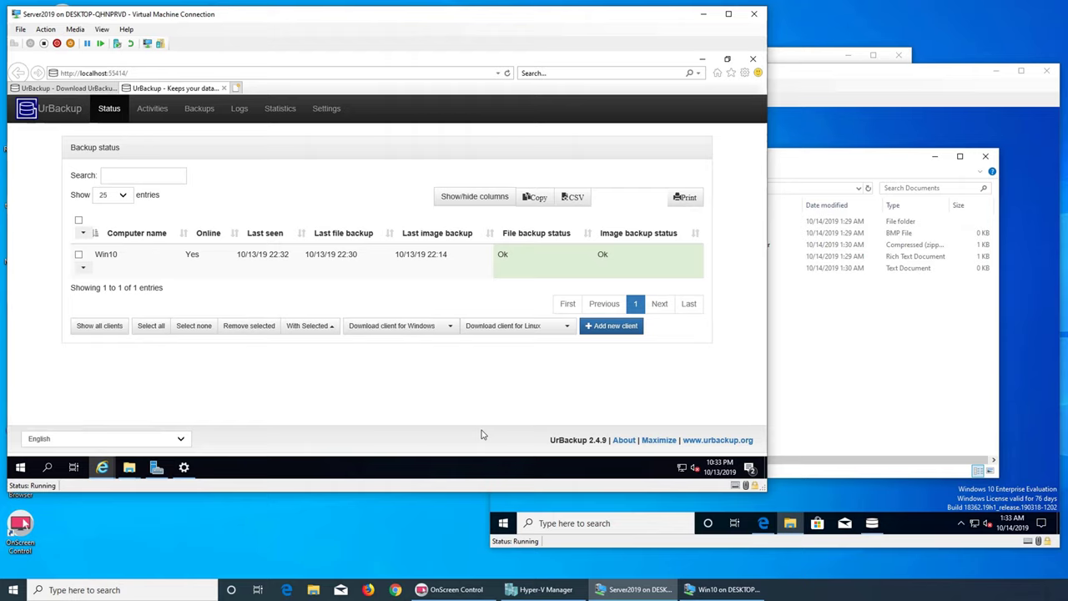
pyautogui.click(271, 109)
pyautogui.click(232, 110)
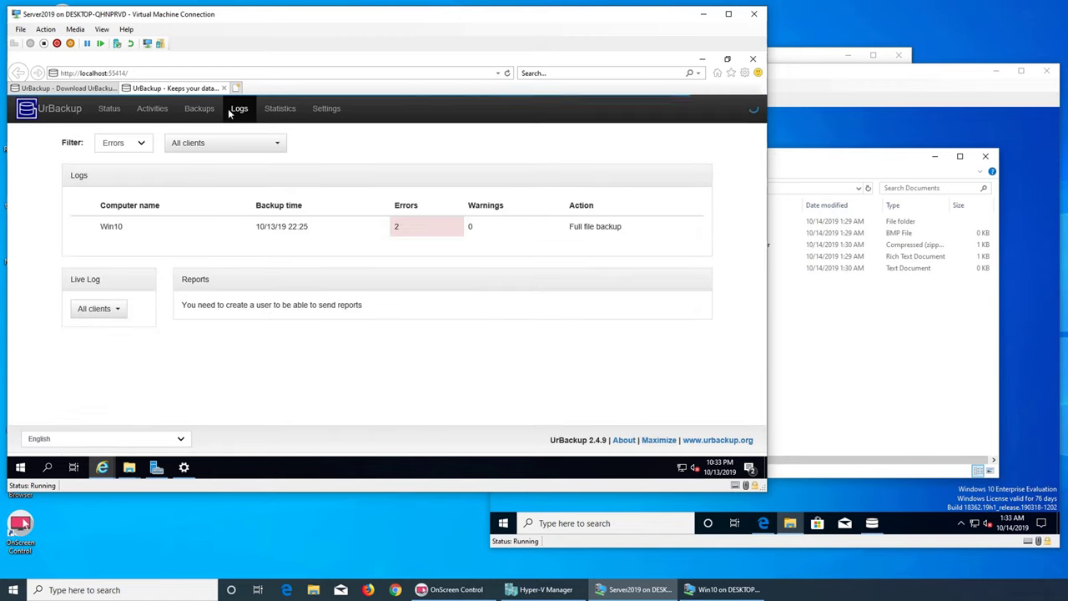
pyautogui.click(309, 234)
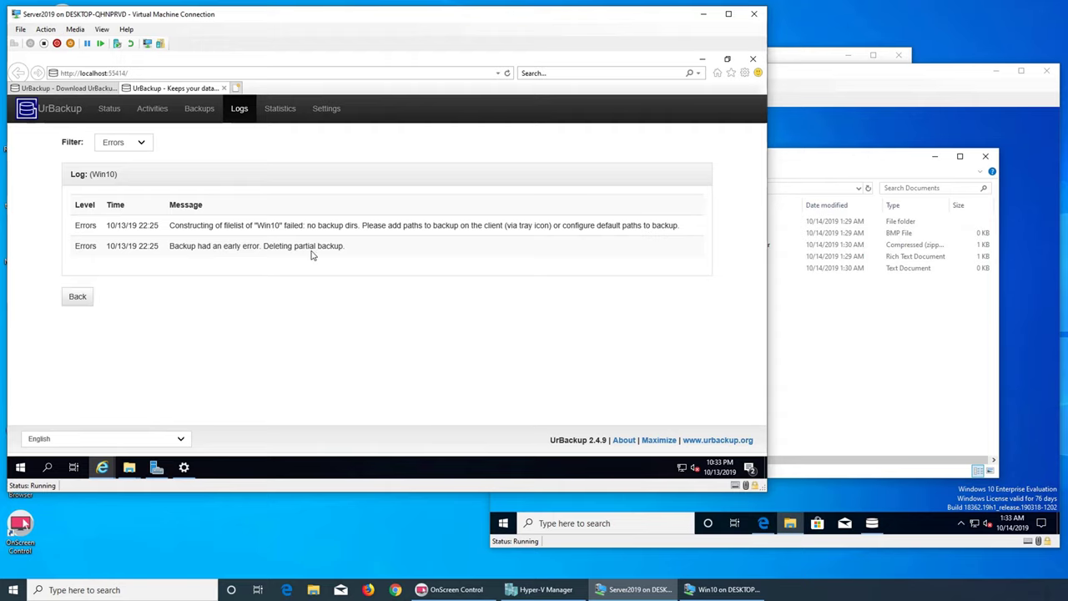
# - Start a full file backup of Win10 from the UrBackup tray menu and watch it begin indexing
pyautogui.click(111, 109)
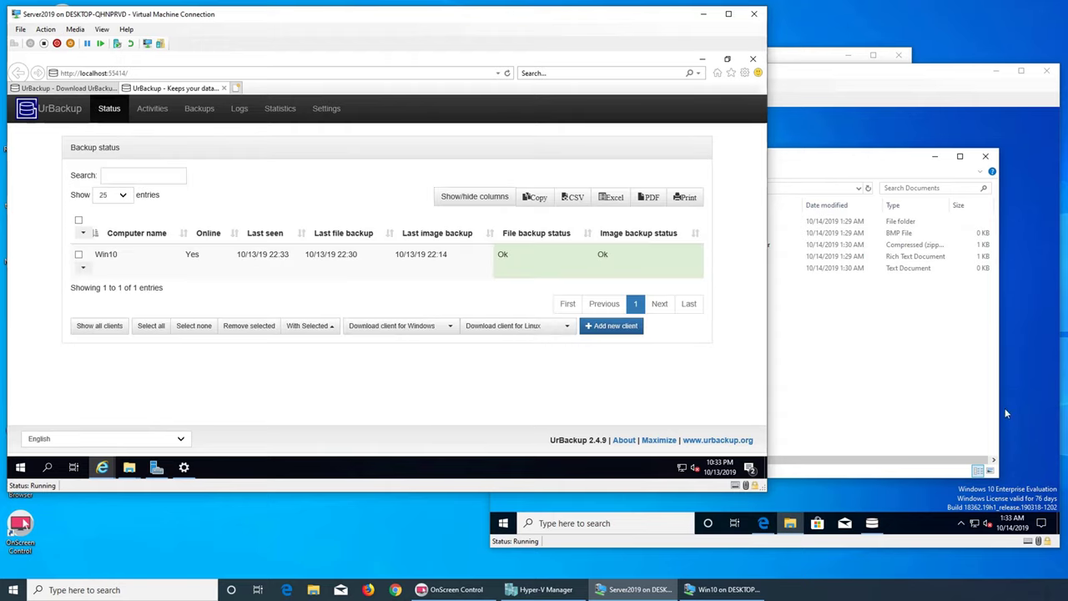
pyautogui.click(959, 526)
pyautogui.click(960, 524)
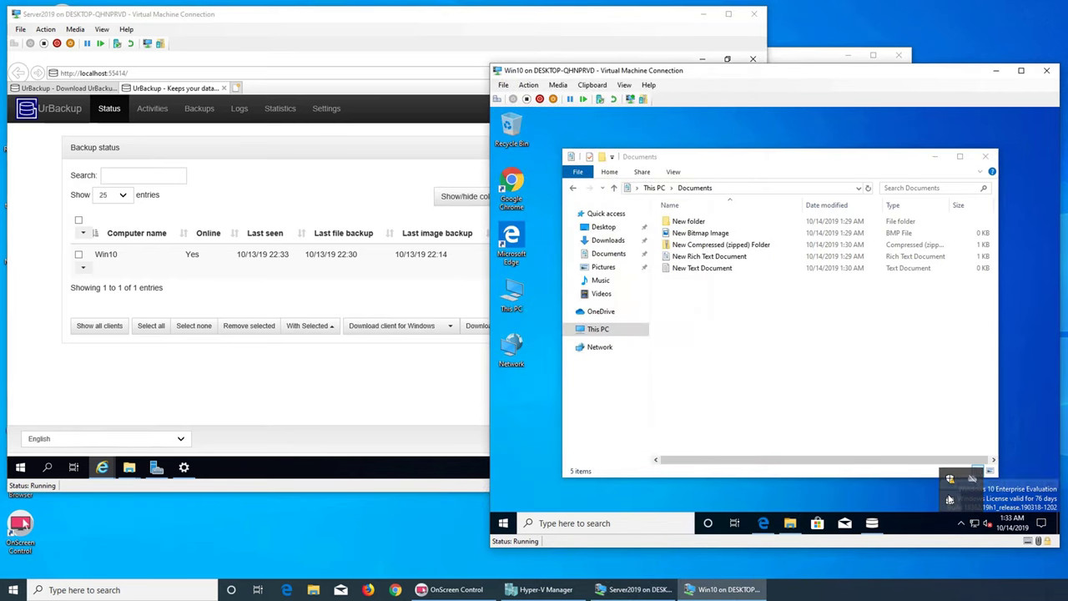
pyautogui.rightClick(950, 500)
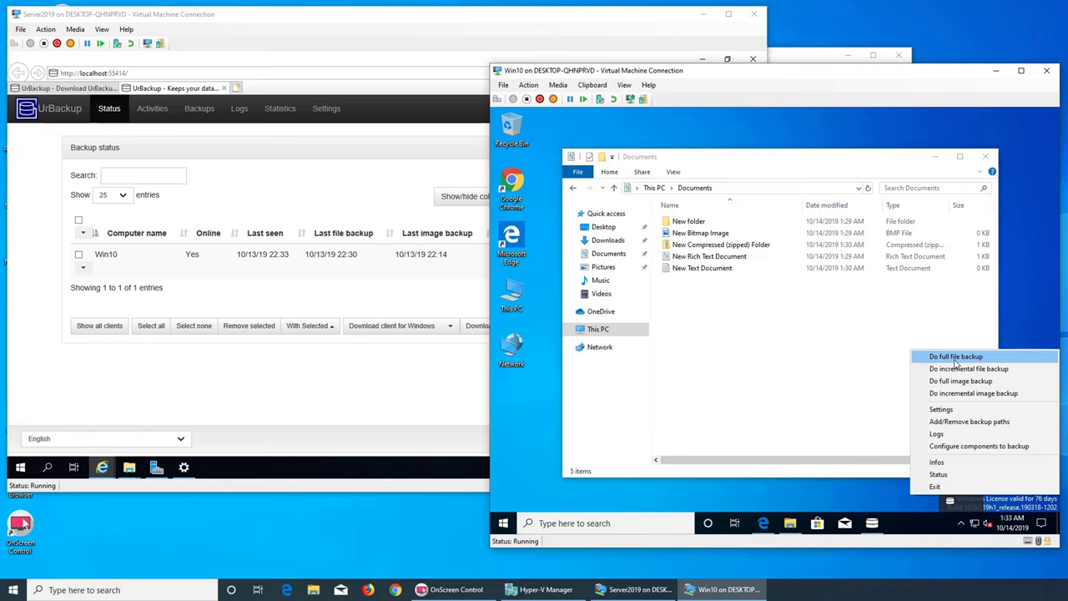
pyautogui.click(956, 357)
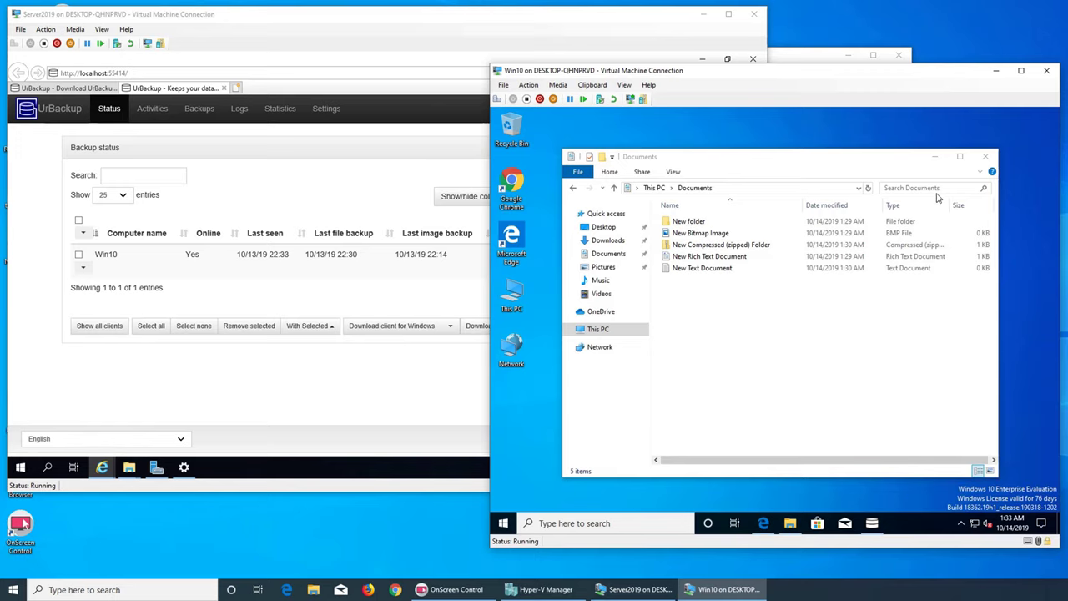
pyautogui.click(935, 156)
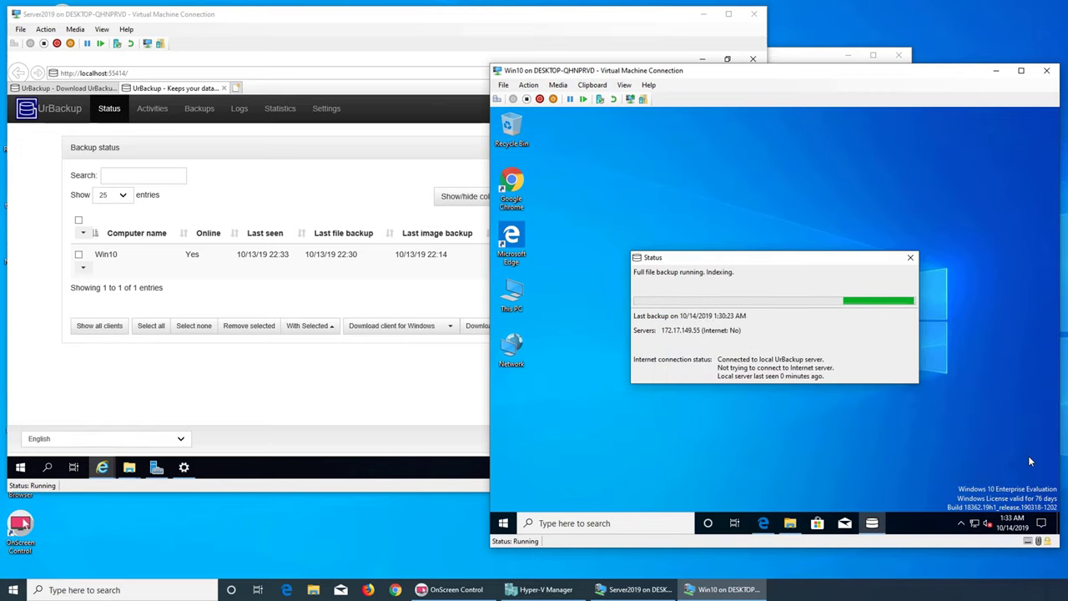
# - Check the server's Activities, Backups and Status pages and the Win10 client's Idle state
pyautogui.click(342, 377)
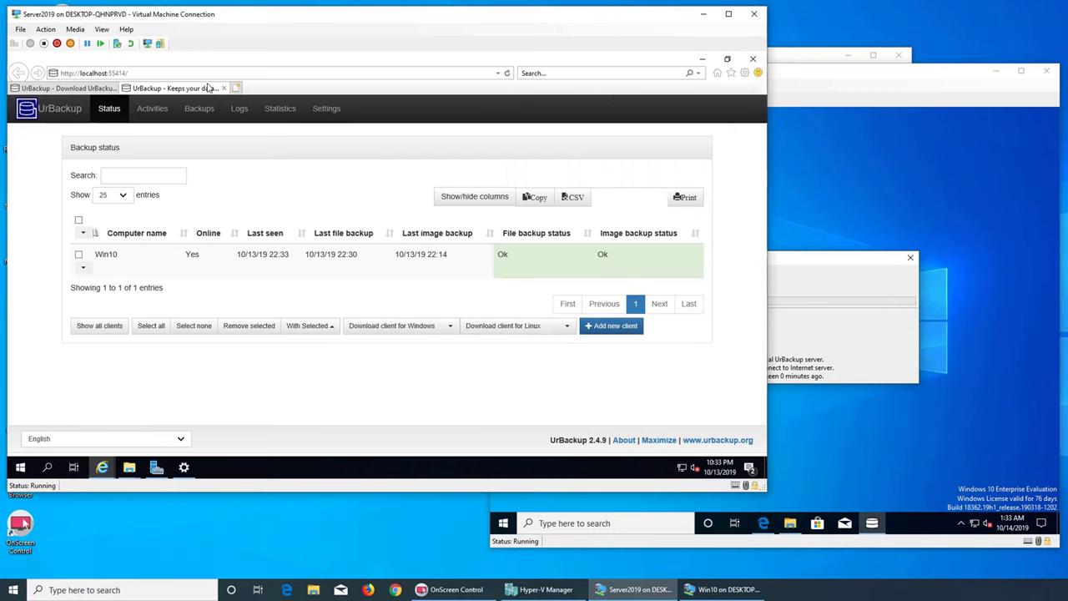
pyautogui.click(152, 108)
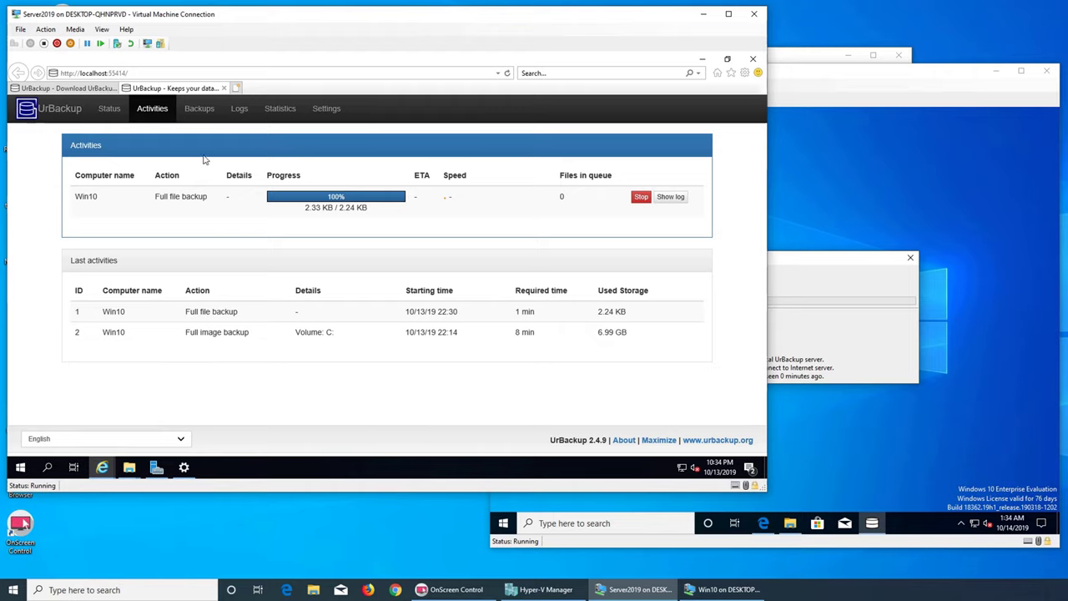
pyautogui.click(203, 111)
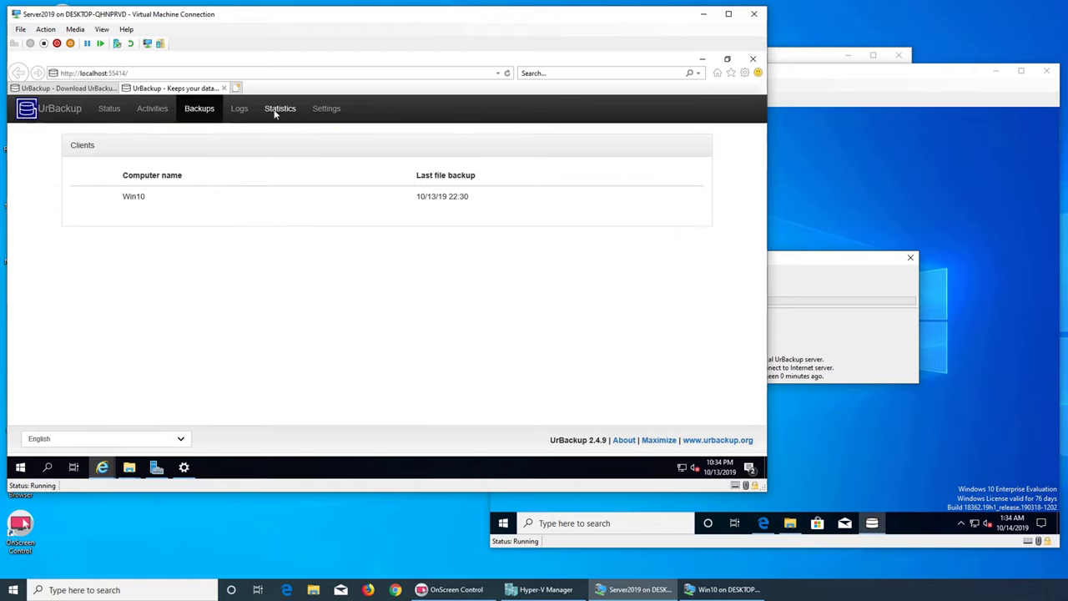
pyautogui.click(116, 108)
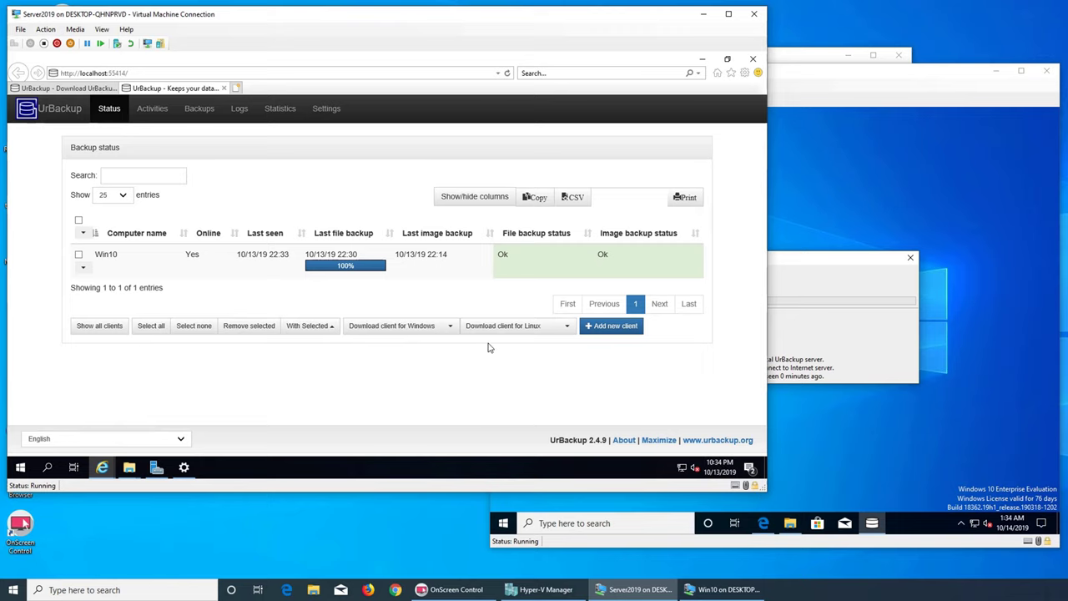
pyautogui.click(151, 112)
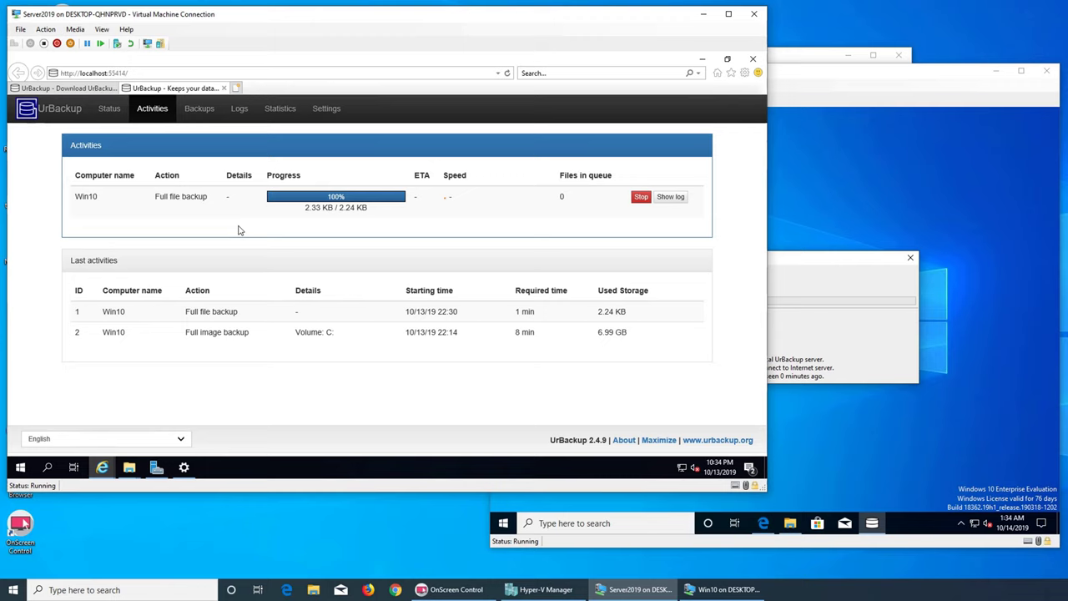
pyautogui.click(834, 322)
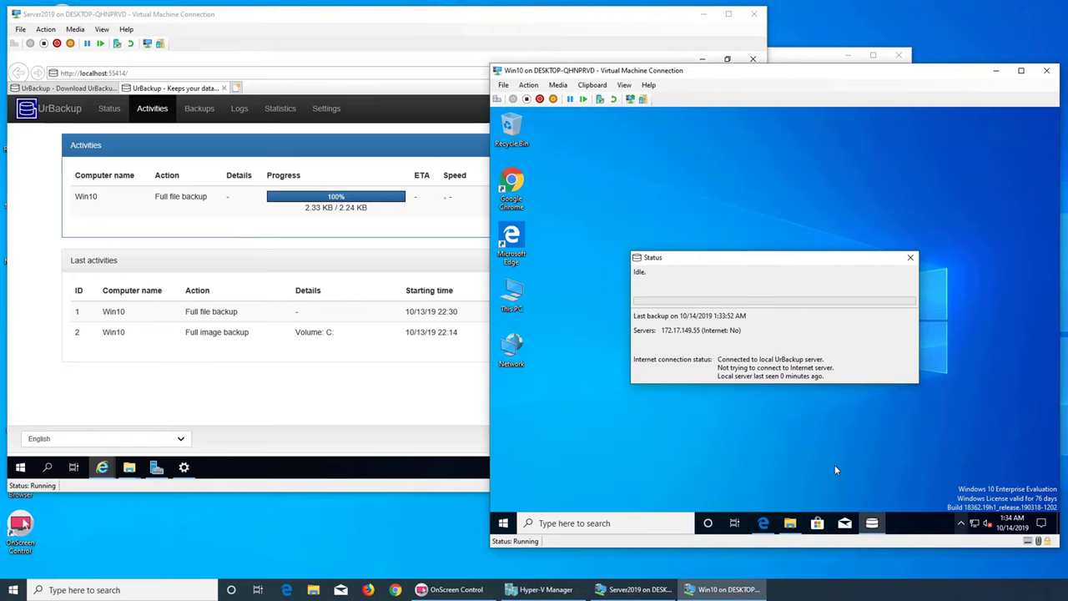
pyautogui.click(210, 232)
pyautogui.click(199, 108)
# - Review the Win10 error log, then view storage statistics and the Settings showing C:\urbackup
pyautogui.click(241, 108)
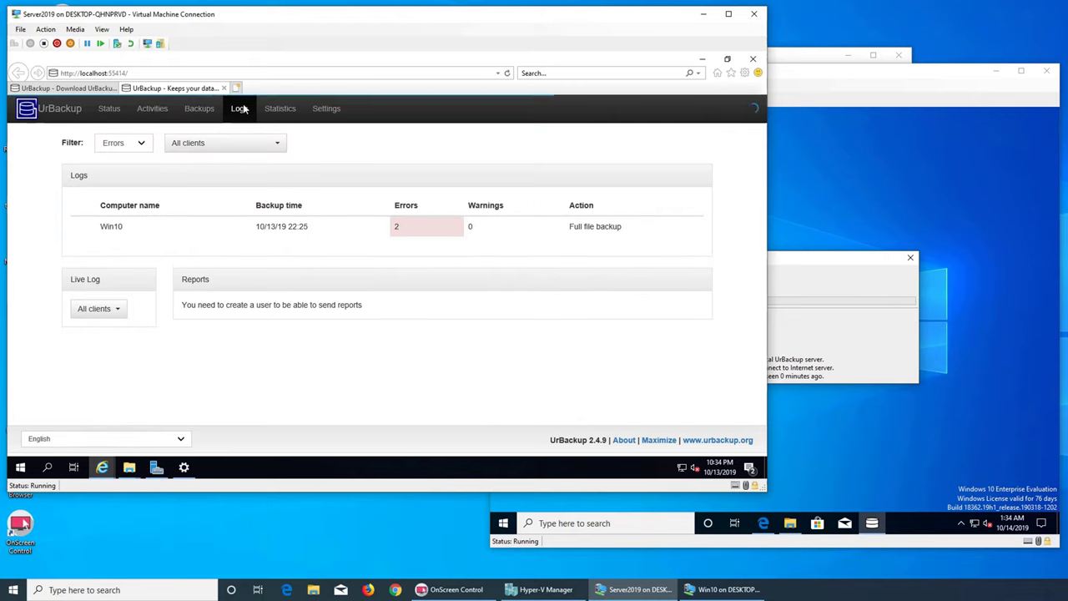
pyautogui.click(401, 235)
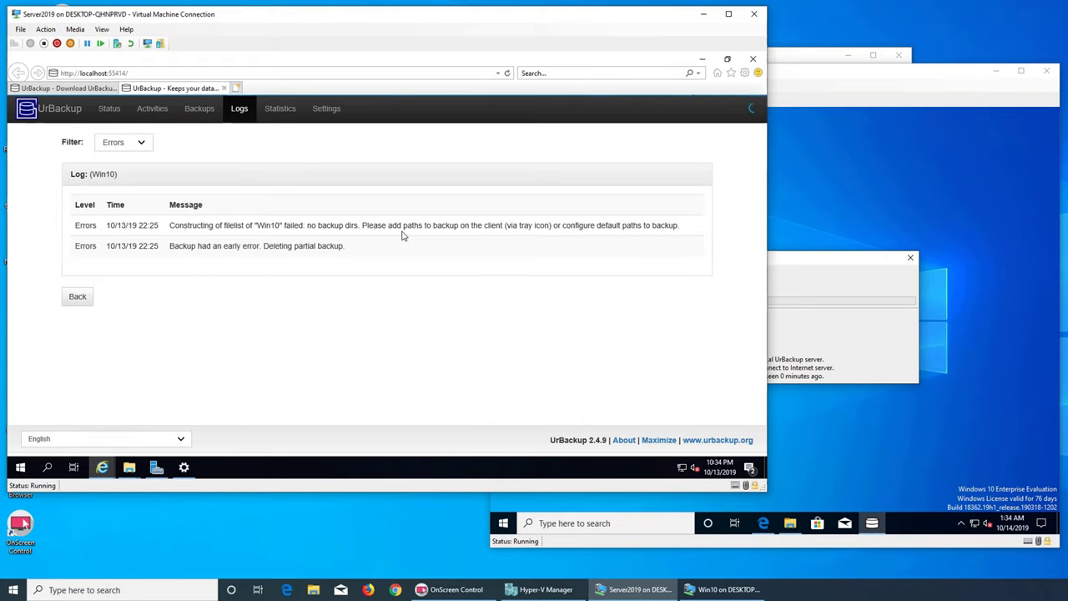
pyautogui.click(277, 113)
pyautogui.click(322, 111)
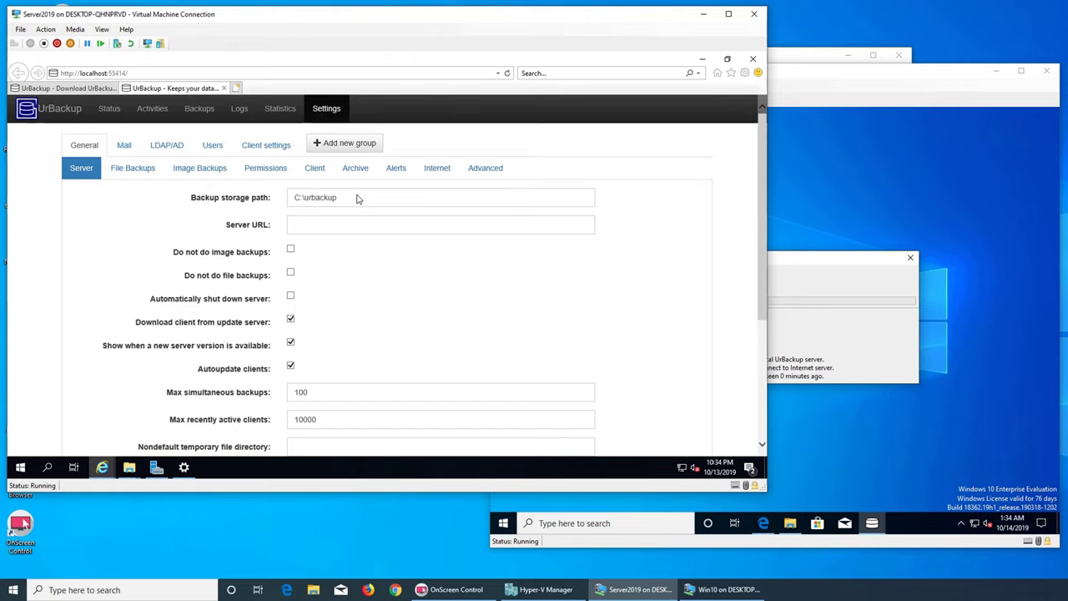
# - Scan the File Backups settings, then return to Status showing Win10's 10/13/19 22:30 backup Ok
pyautogui.click(134, 168)
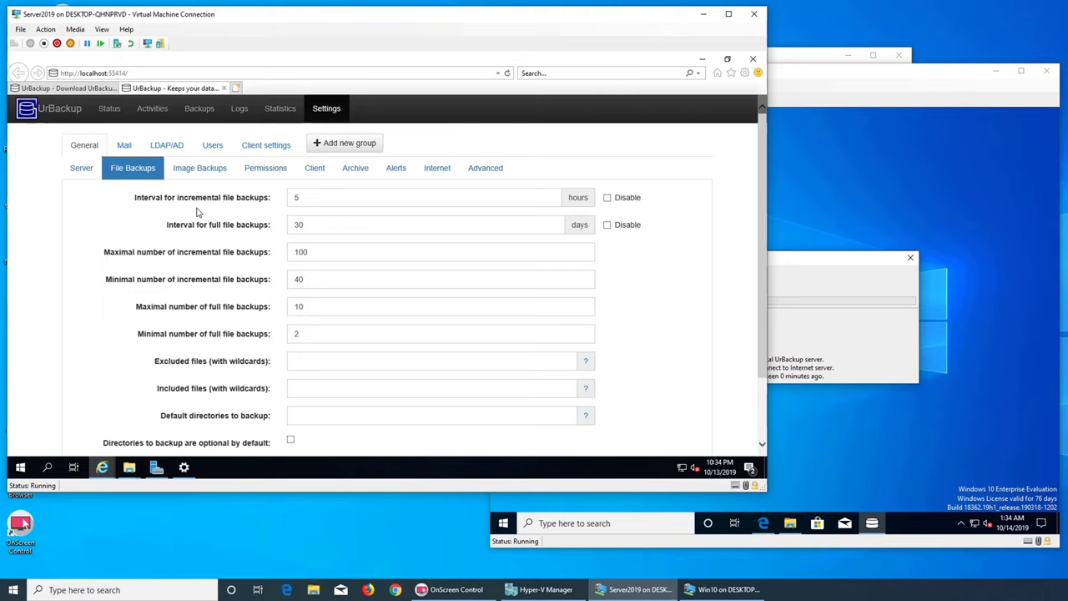
pyautogui.scroll(-2, 317, 232)
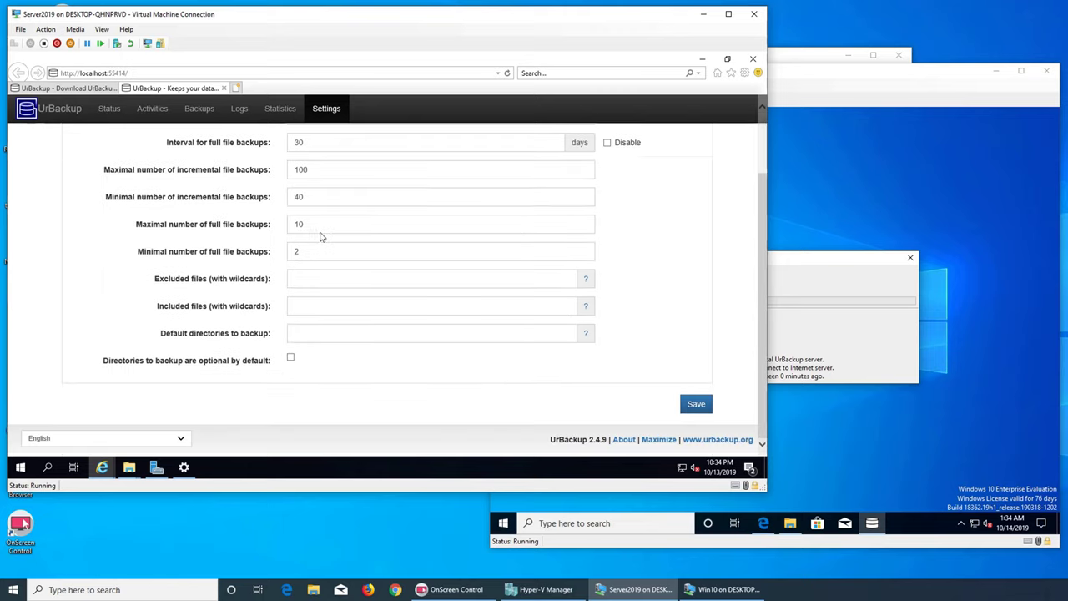
pyautogui.scroll(2, 324, 236)
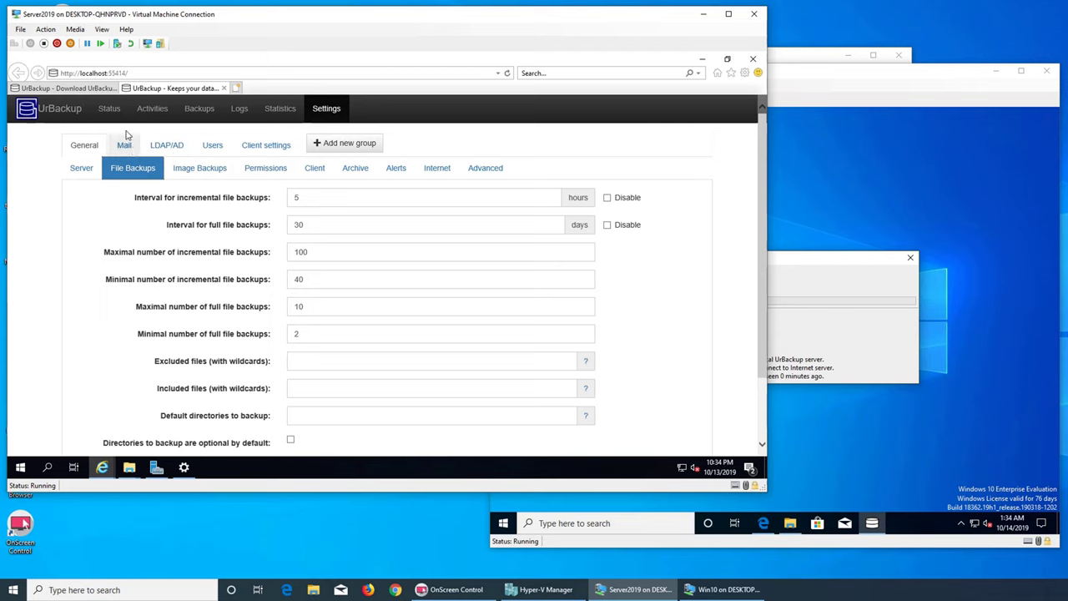
pyautogui.click(109, 109)
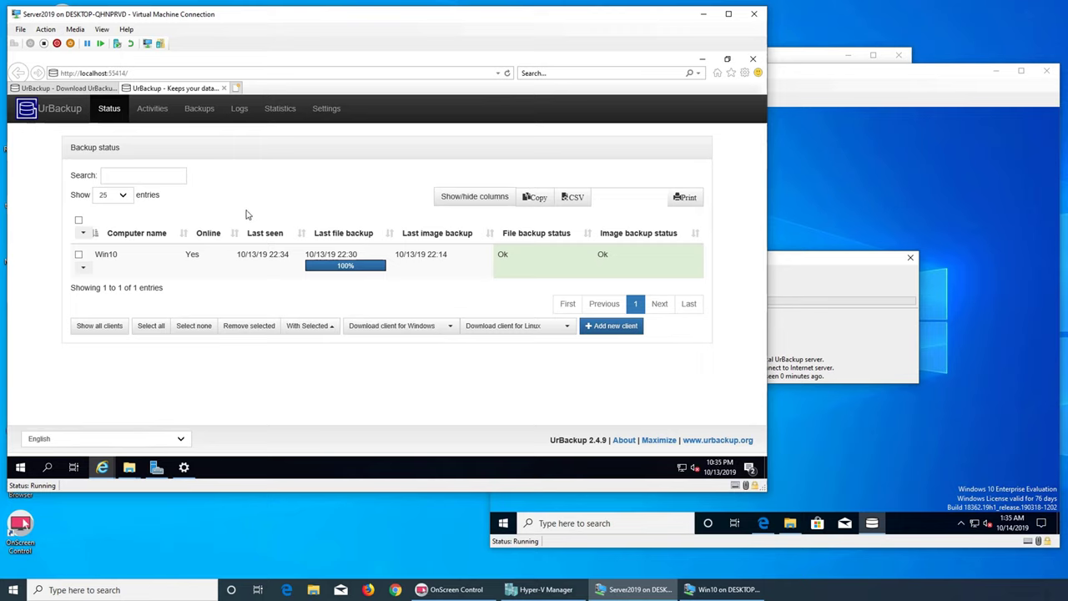
# - Look through Activities, Backups and Statistics, then open the Win10 error log in Logs
pyautogui.click(152, 109)
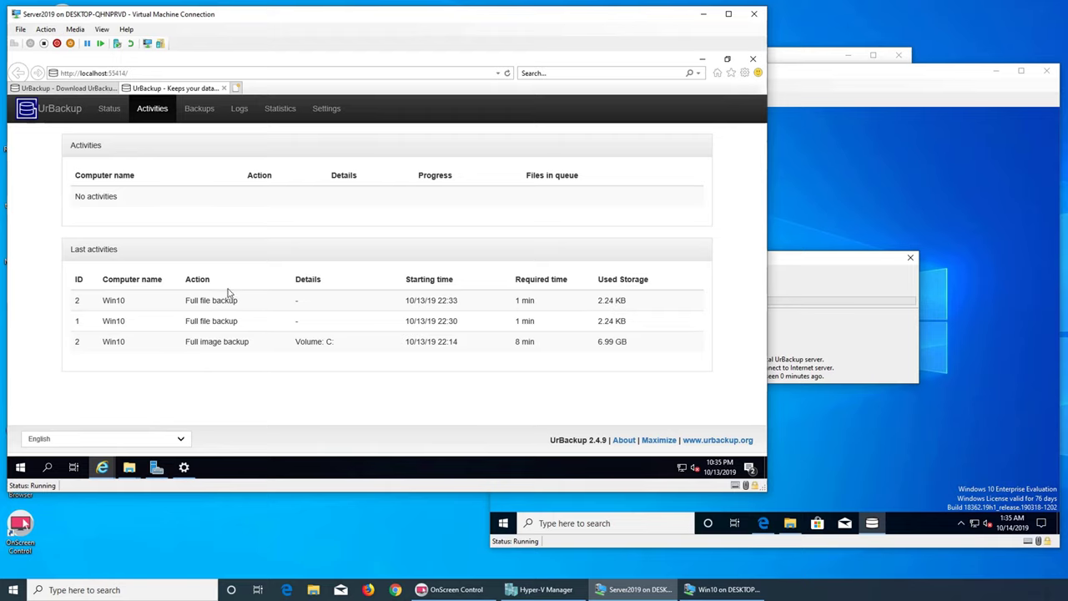
pyautogui.click(205, 117)
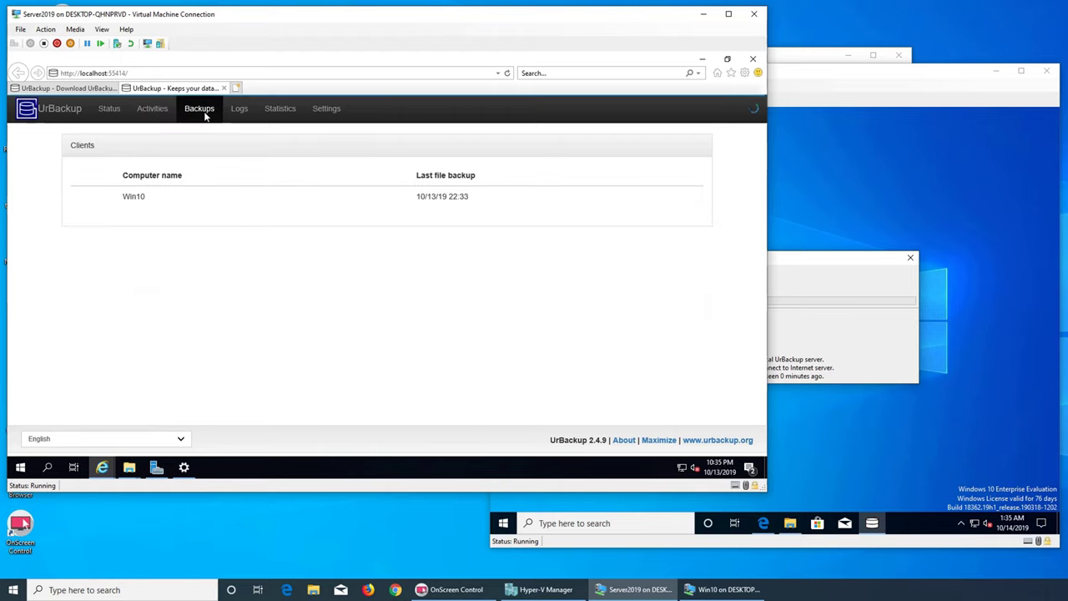
pyautogui.click(279, 109)
pyautogui.click(235, 113)
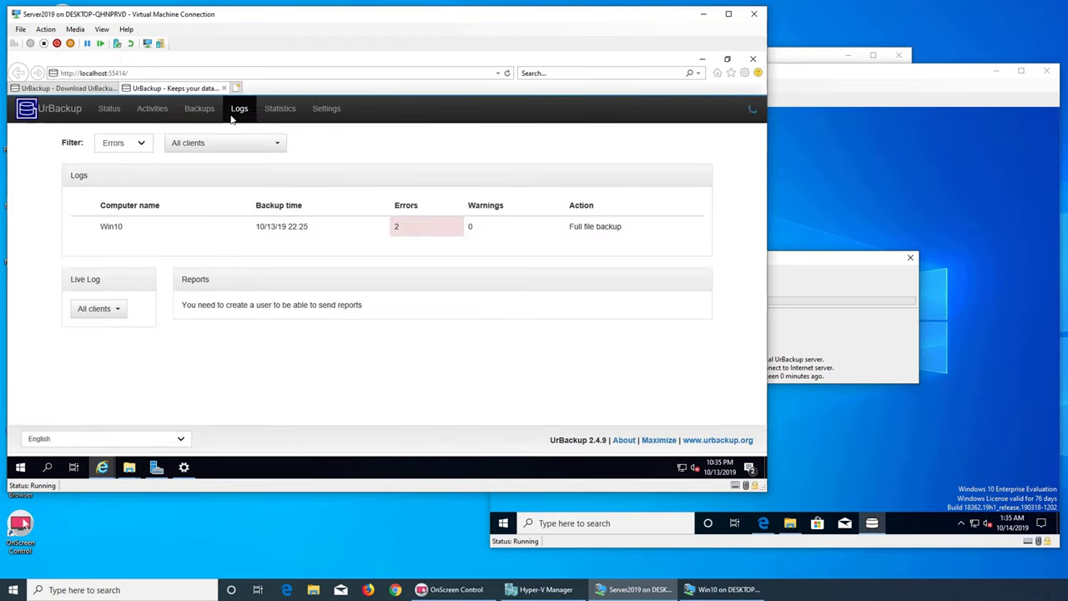
pyautogui.click(365, 231)
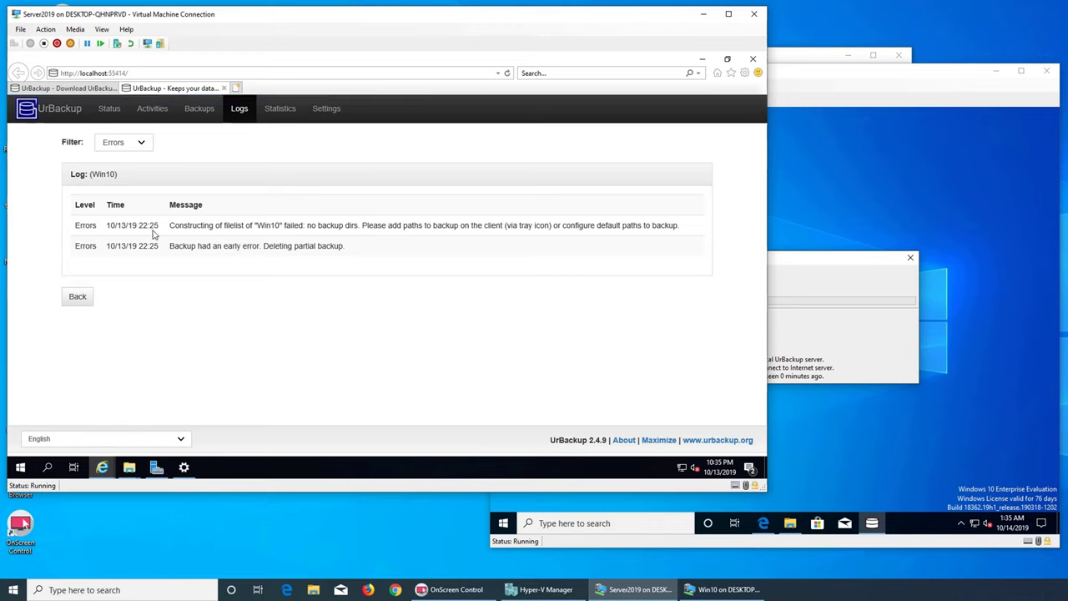
# - Switch the log level filter to warnings, then info, then back to errors only
pyautogui.click(141, 143)
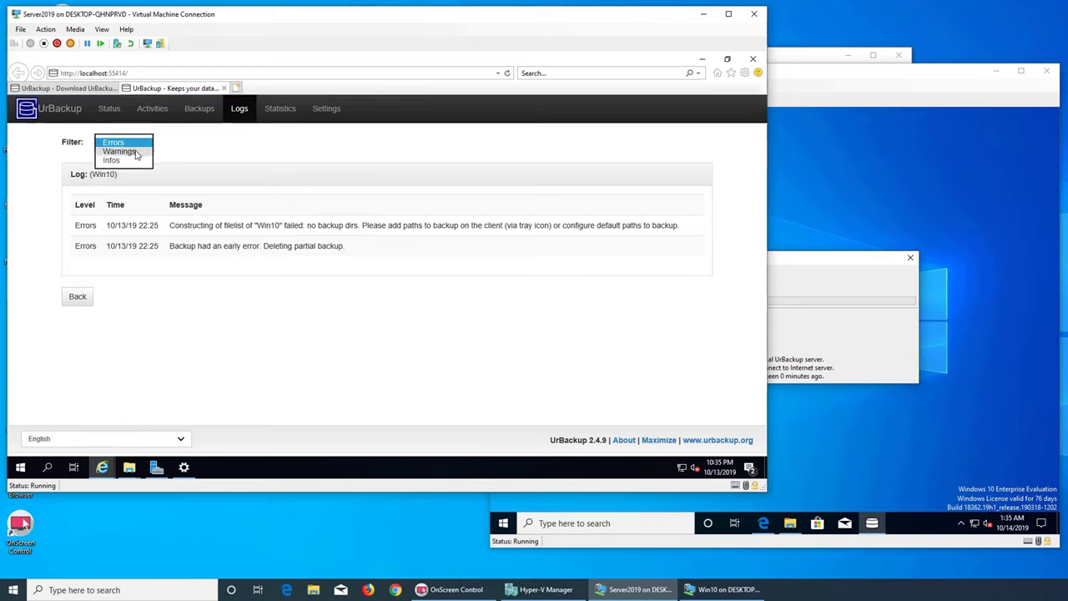
pyautogui.click(138, 153)
pyautogui.click(139, 143)
pyautogui.click(119, 162)
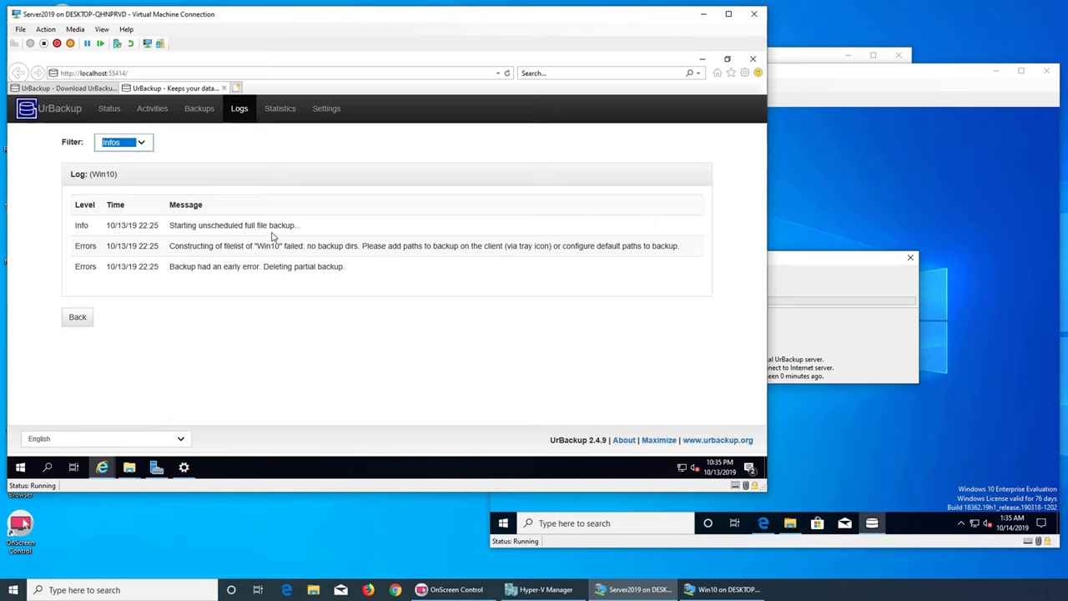
pyautogui.click(140, 144)
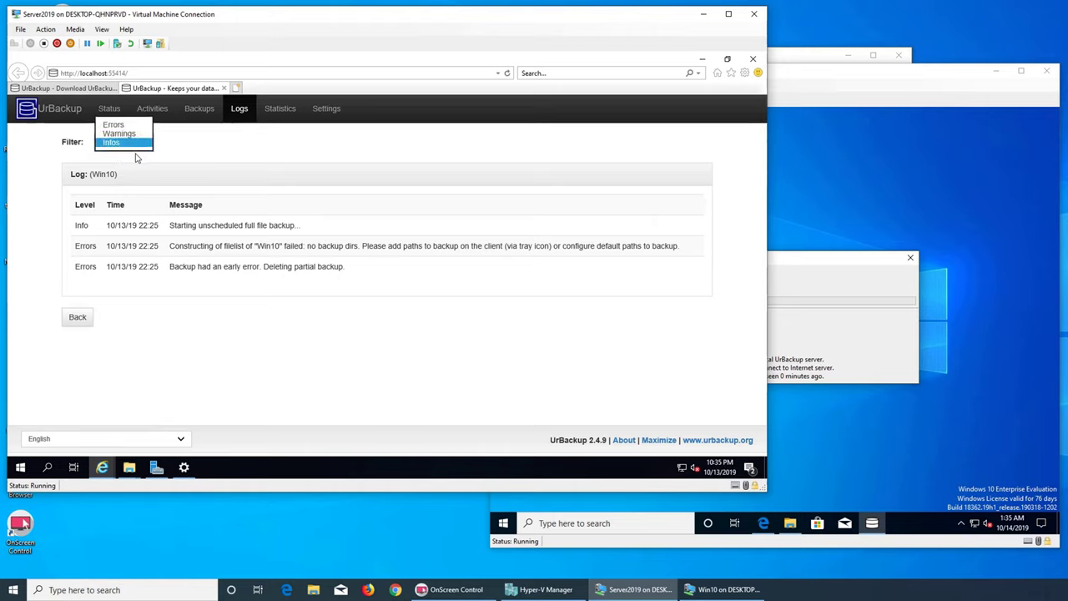
pyautogui.click(129, 125)
# - Pass through Statistics and Settings, ending on the Status table with Win10's file and image backups Ok
pyautogui.click(280, 109)
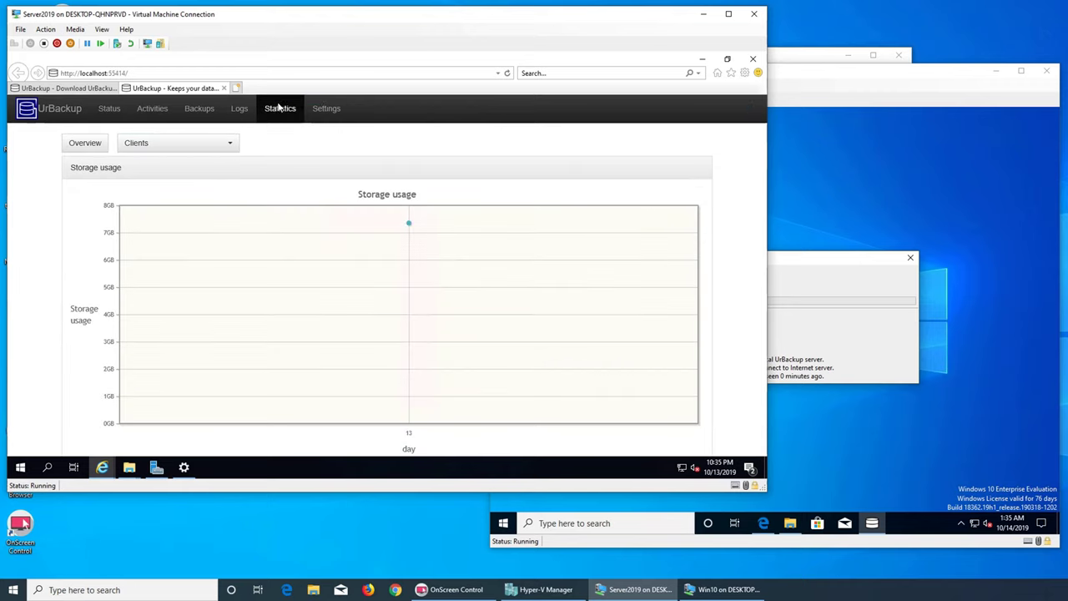
pyautogui.click(326, 108)
pyautogui.click(109, 109)
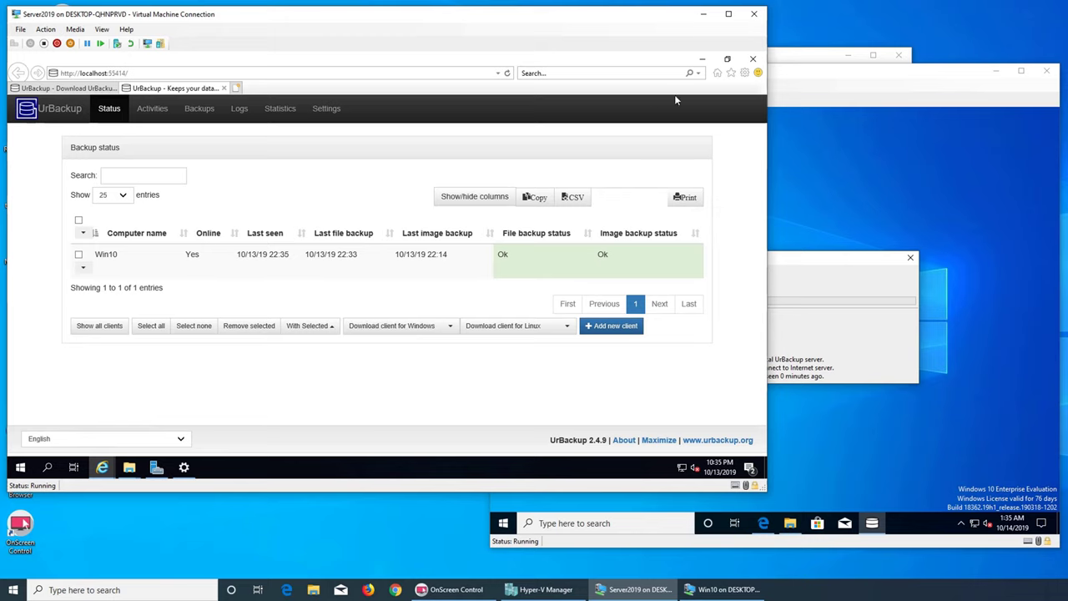
pyautogui.click(702, 58)
pyautogui.click(196, 350)
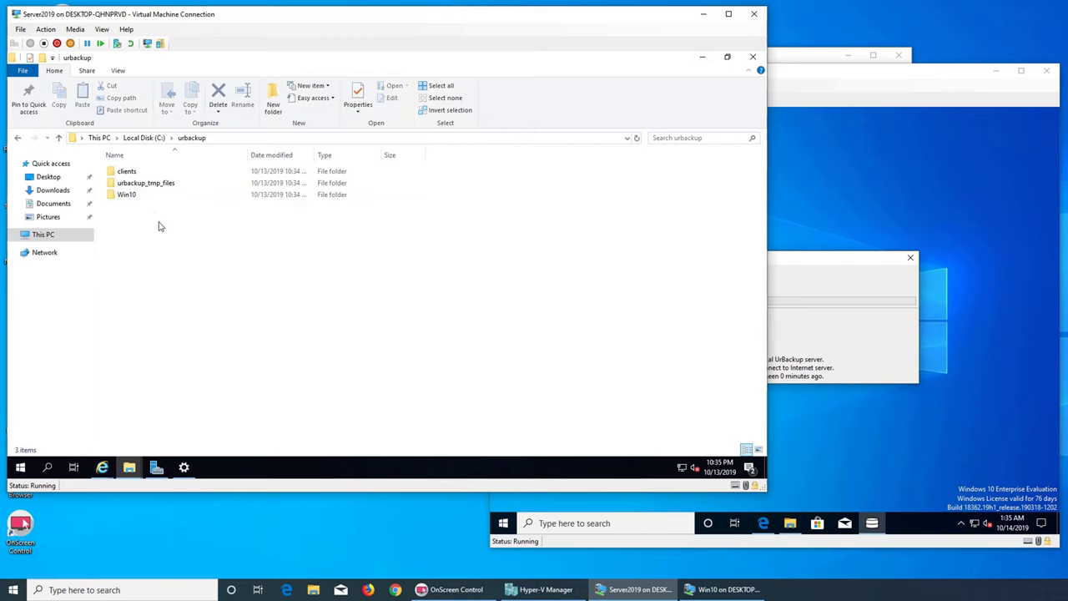
pyautogui.click(131, 197)
pyautogui.doubleClick(131, 197)
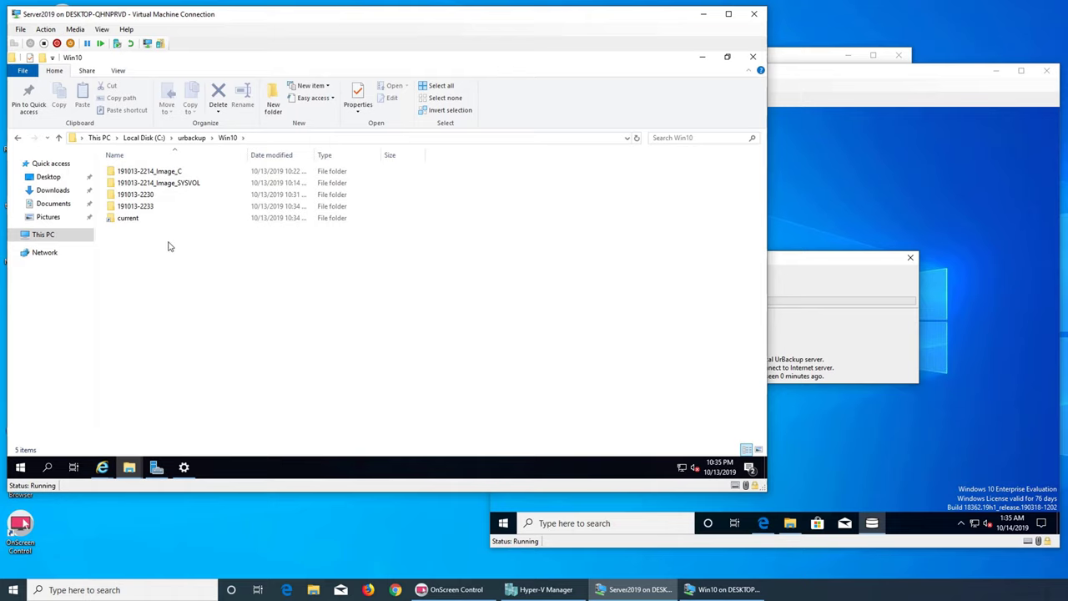
pyautogui.doubleClick(138, 208)
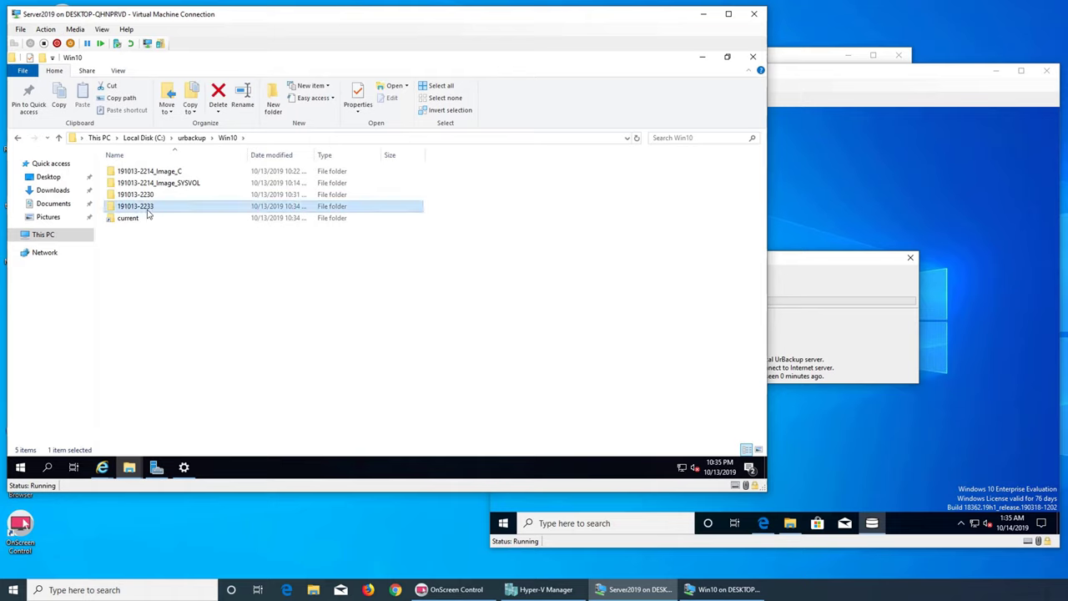
pyautogui.doubleClick(142, 218)
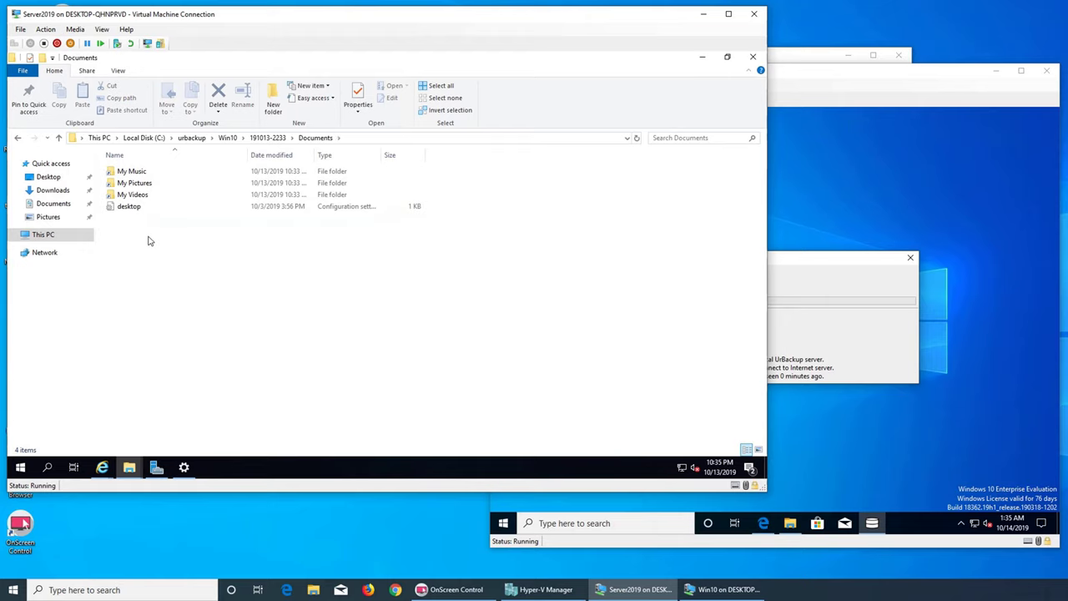
pyautogui.click(267, 138)
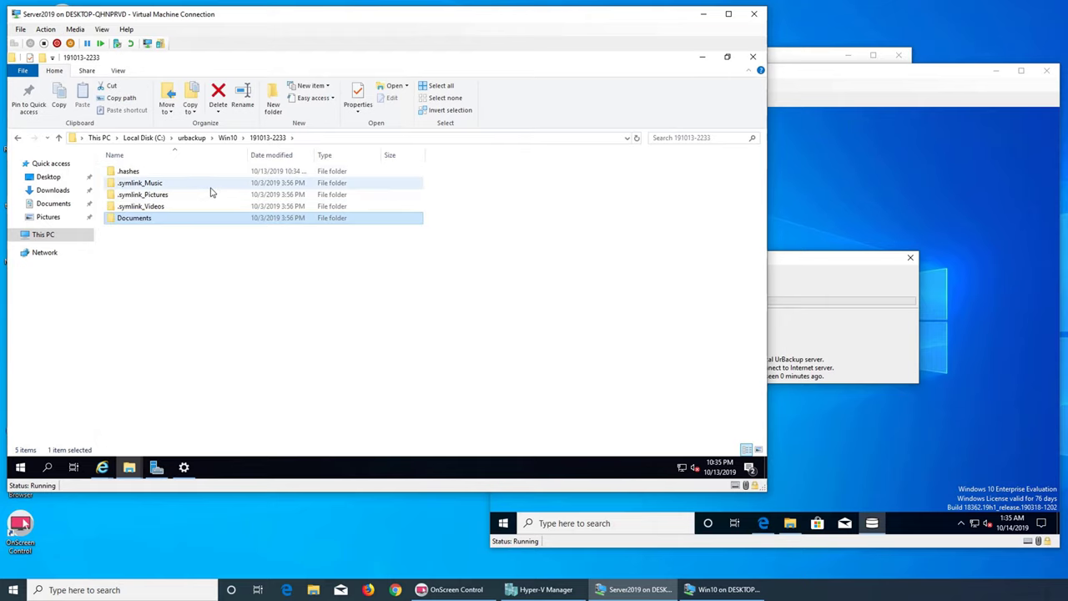
pyautogui.doubleClick(169, 222)
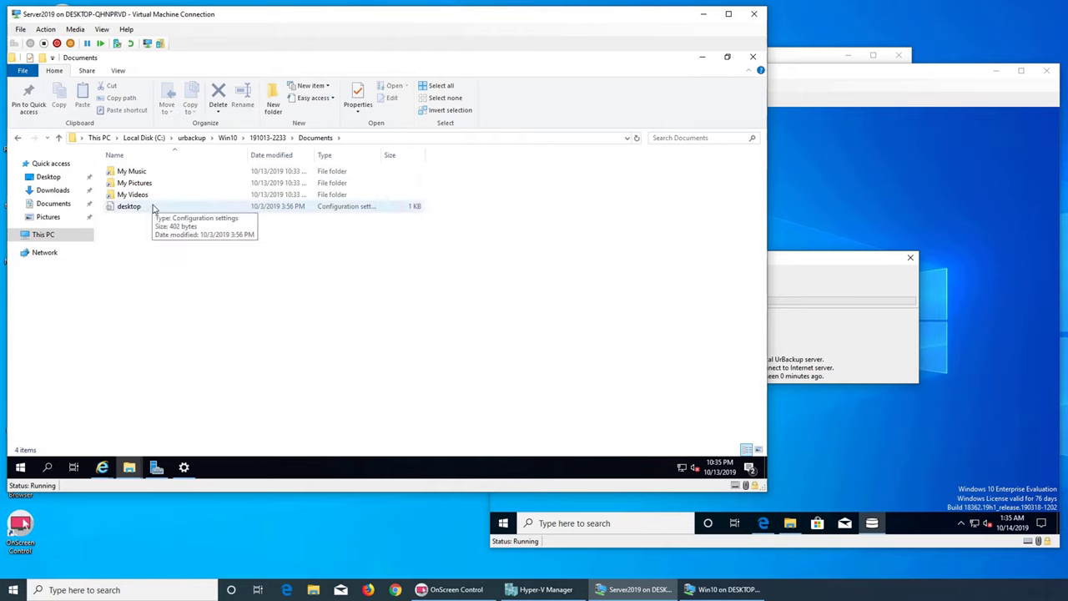
pyautogui.click(267, 138)
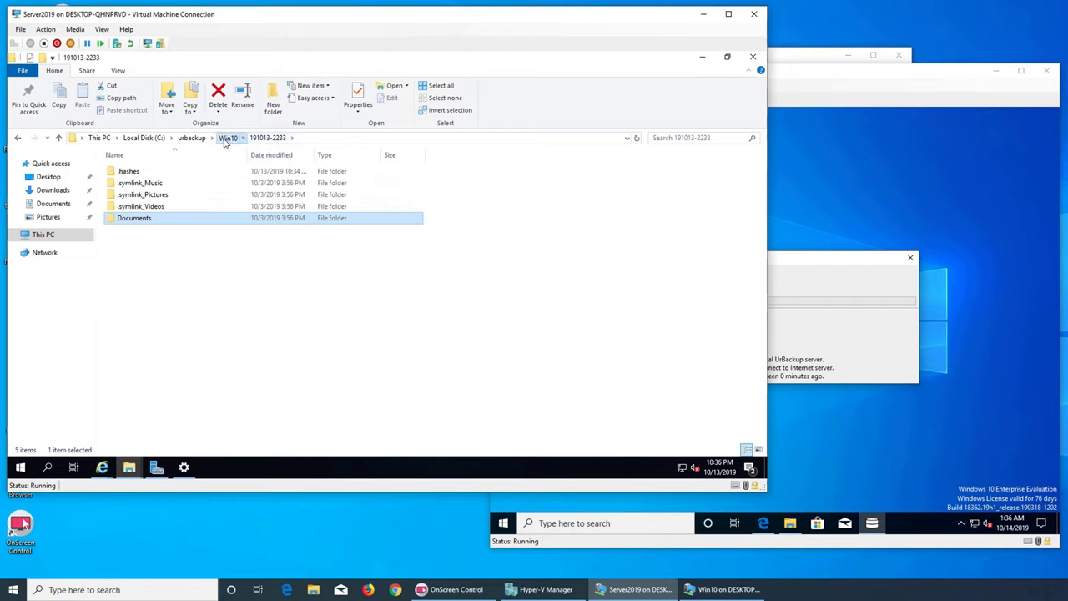
pyautogui.click(227, 138)
pyautogui.doubleClick(190, 198)
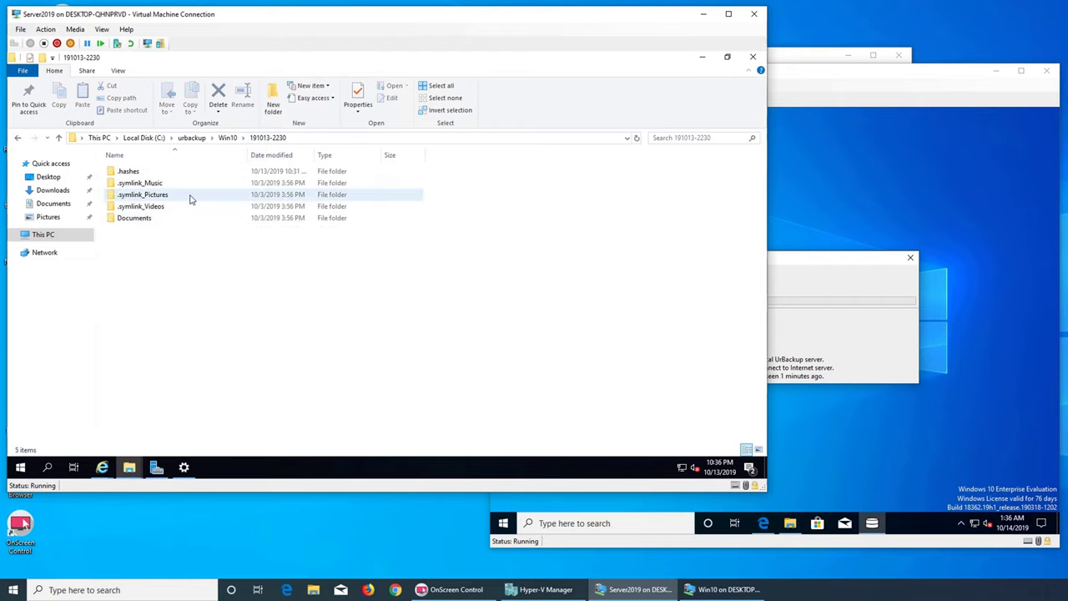
pyautogui.doubleClick(134, 219)
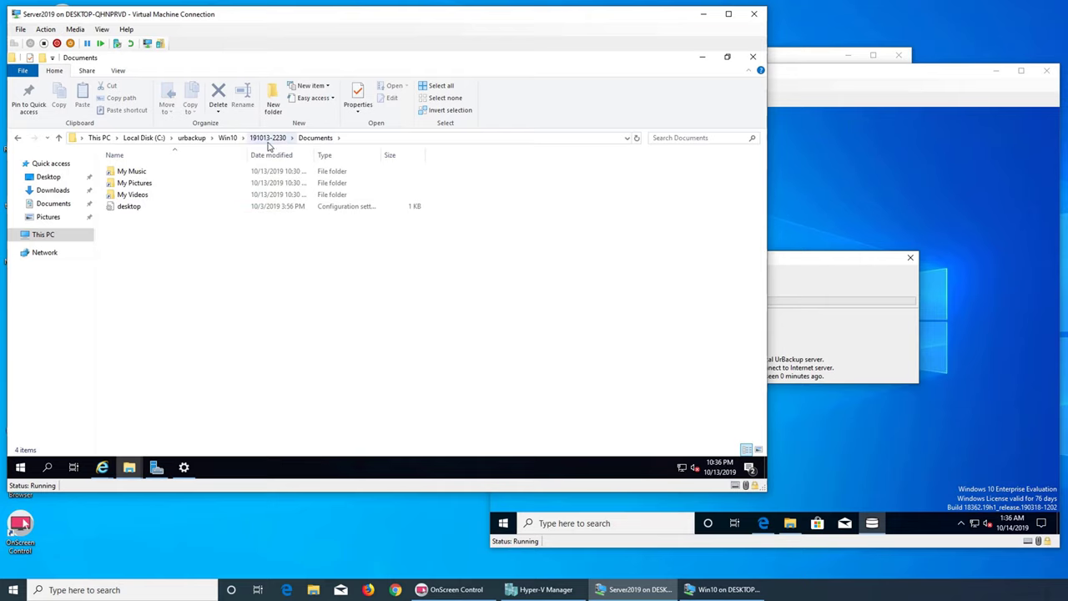
pyautogui.click(275, 137)
pyautogui.click(227, 139)
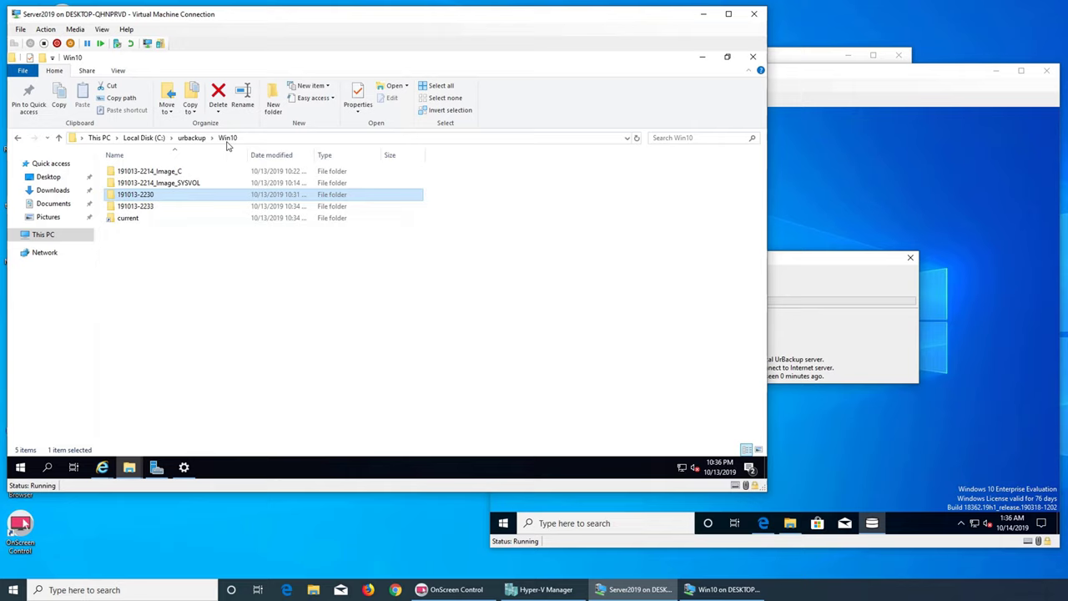
pyautogui.doubleClick(163, 173)
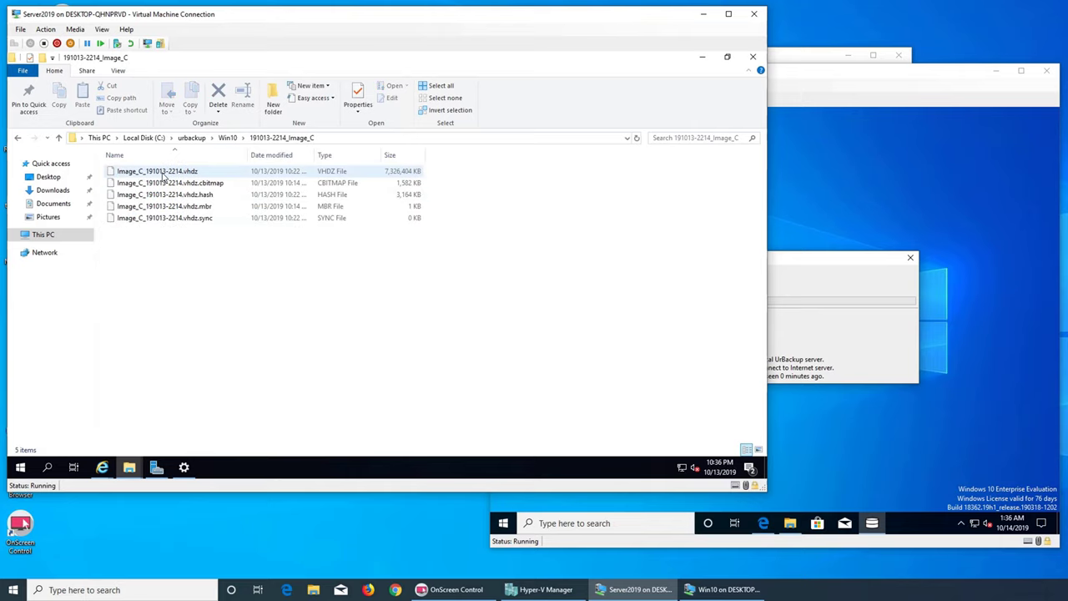
pyautogui.click(227, 139)
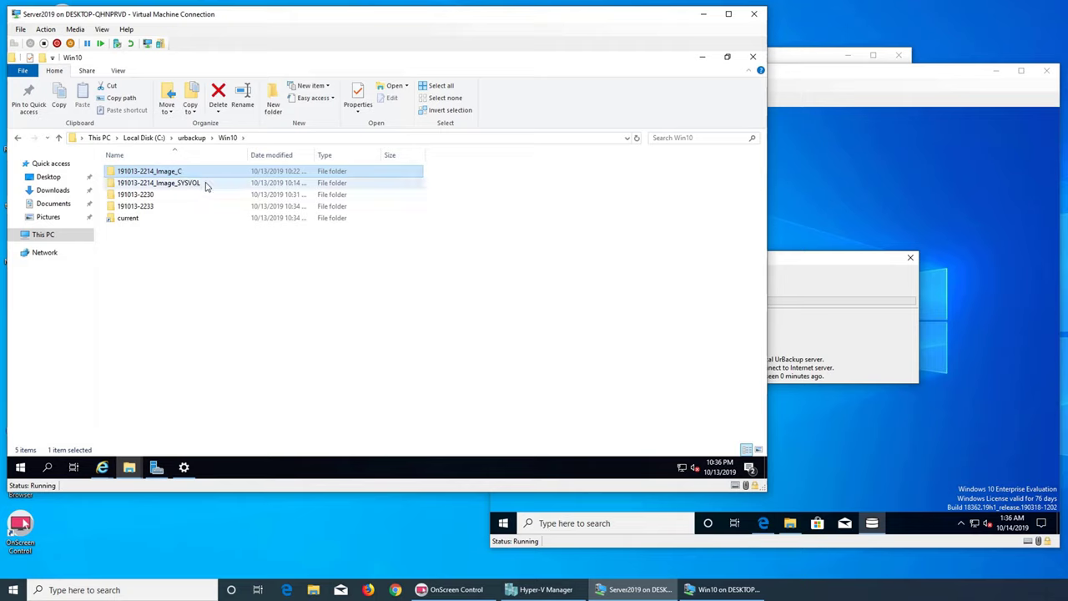
pyautogui.doubleClick(164, 207)
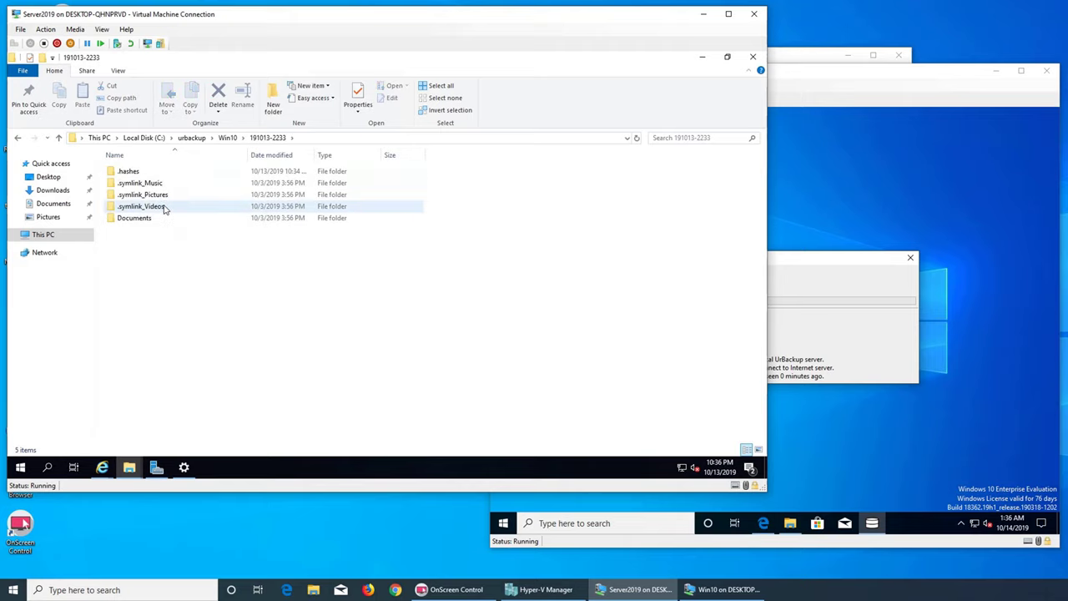
pyautogui.doubleClick(155, 196)
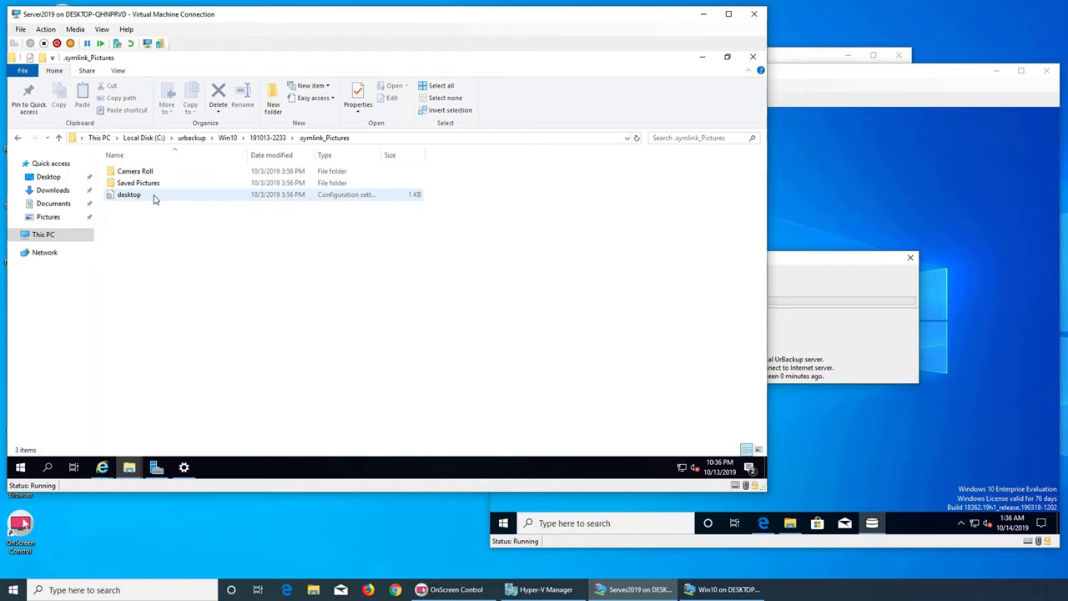
pyautogui.doubleClick(154, 184)
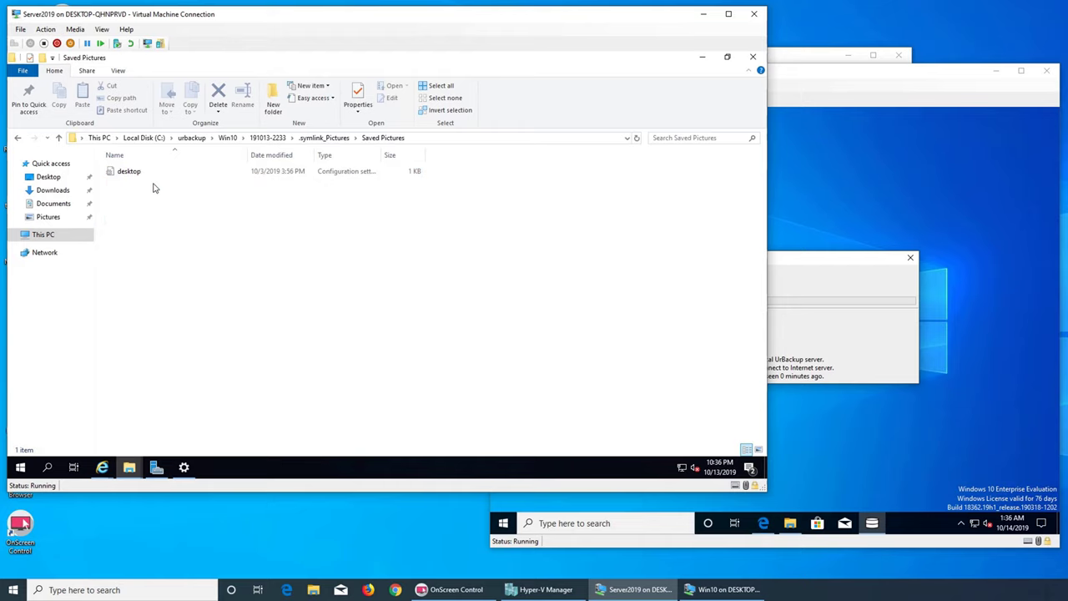
pyautogui.click(272, 138)
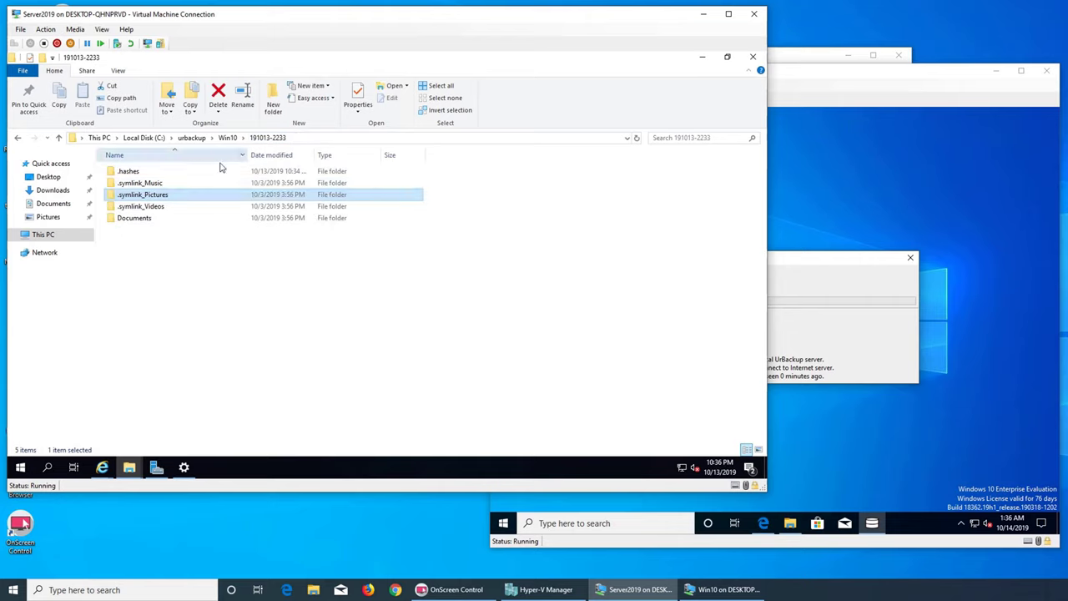
pyautogui.doubleClick(166, 184)
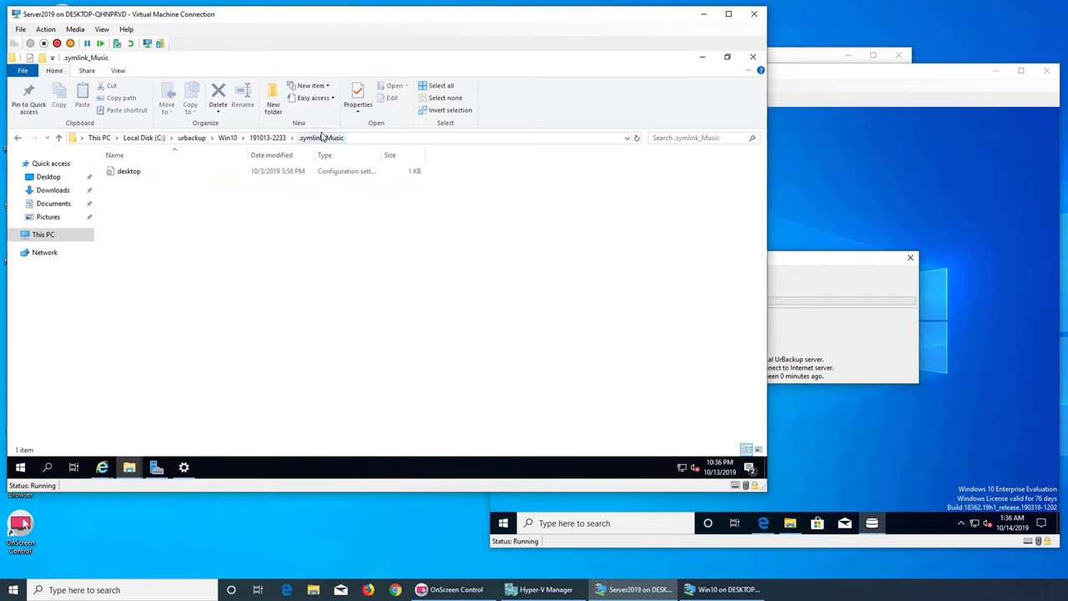
pyautogui.click(267, 137)
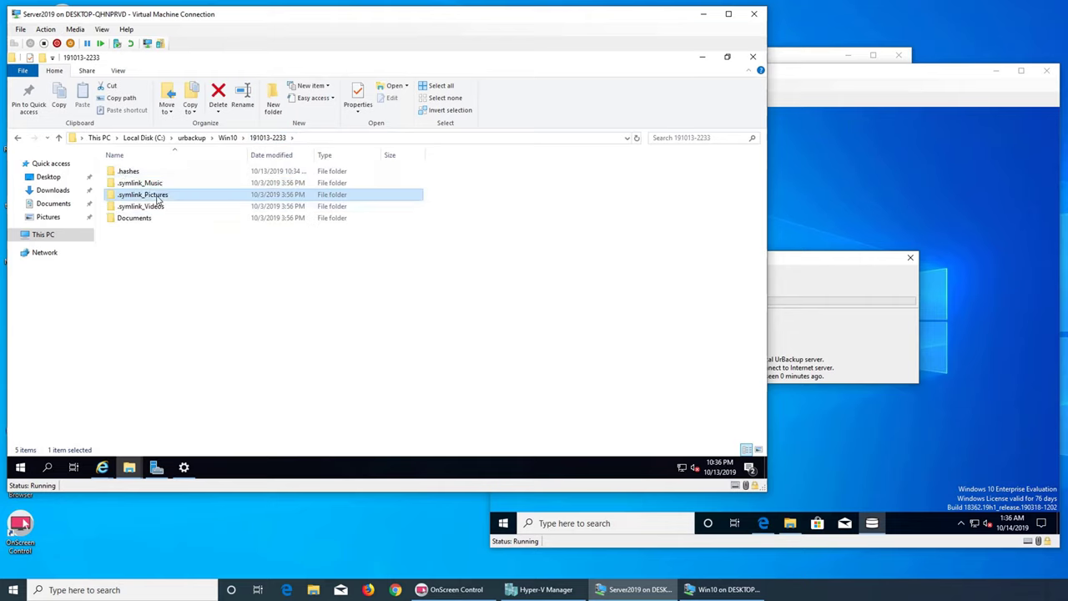
pyautogui.doubleClick(156, 195)
pyautogui.click(151, 172)
pyautogui.doubleClick(151, 173)
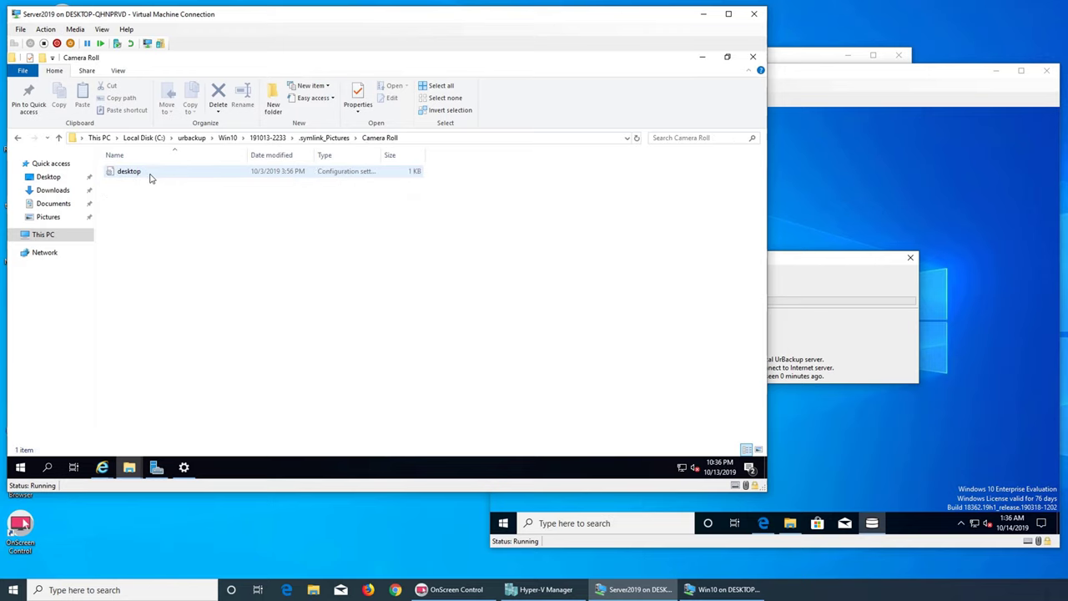
# - Check C:\urbackup\clients\Win10\Documents, then return to the C:\urbackup\Win10 backup list
pyautogui.click(191, 137)
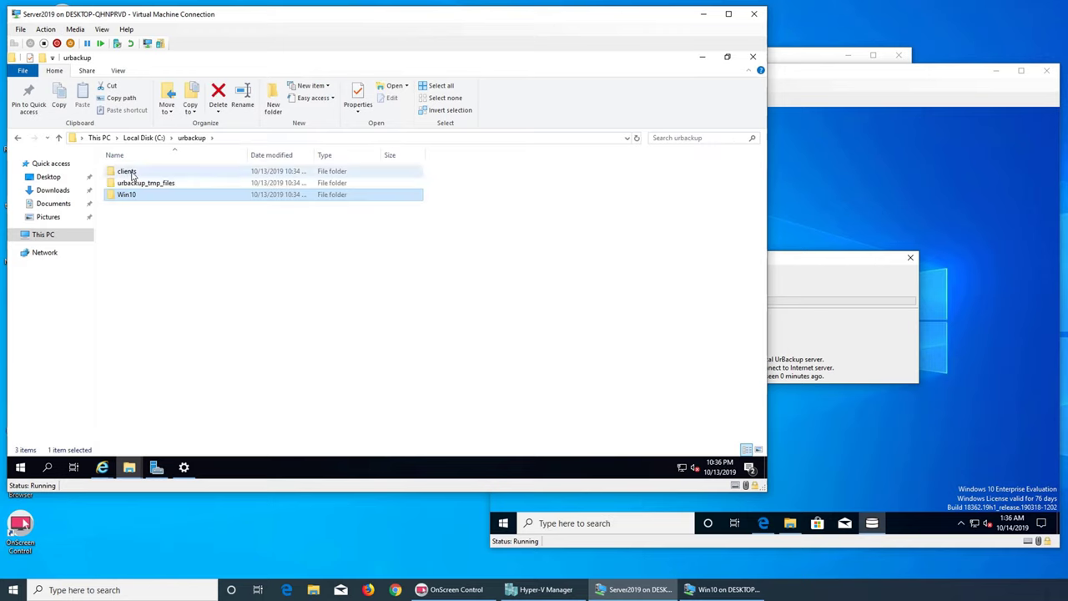
pyautogui.doubleClick(131, 173)
pyautogui.doubleClick(131, 172)
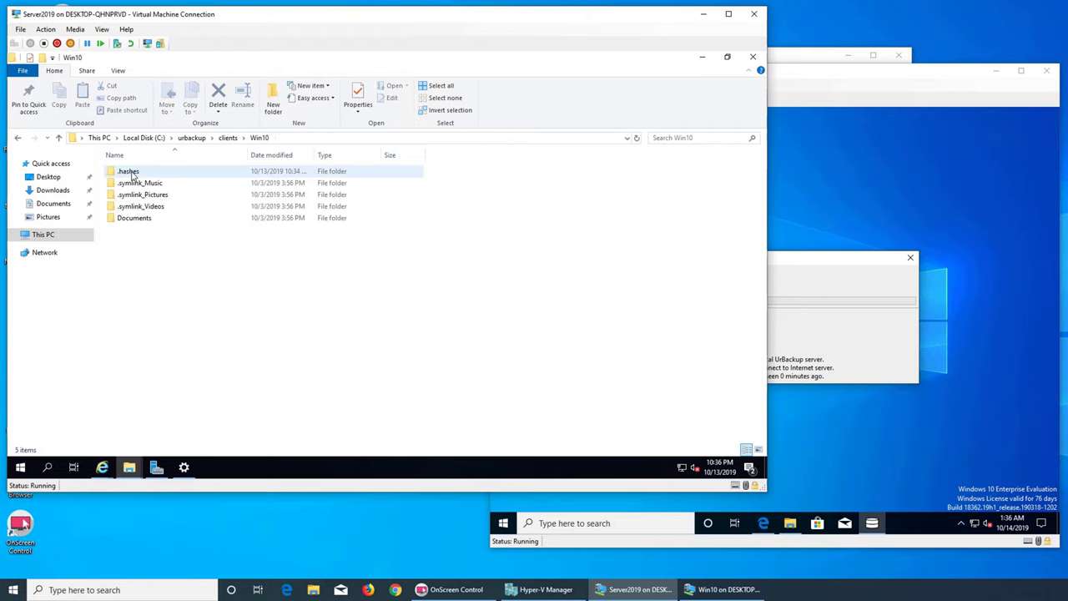
pyautogui.doubleClick(144, 217)
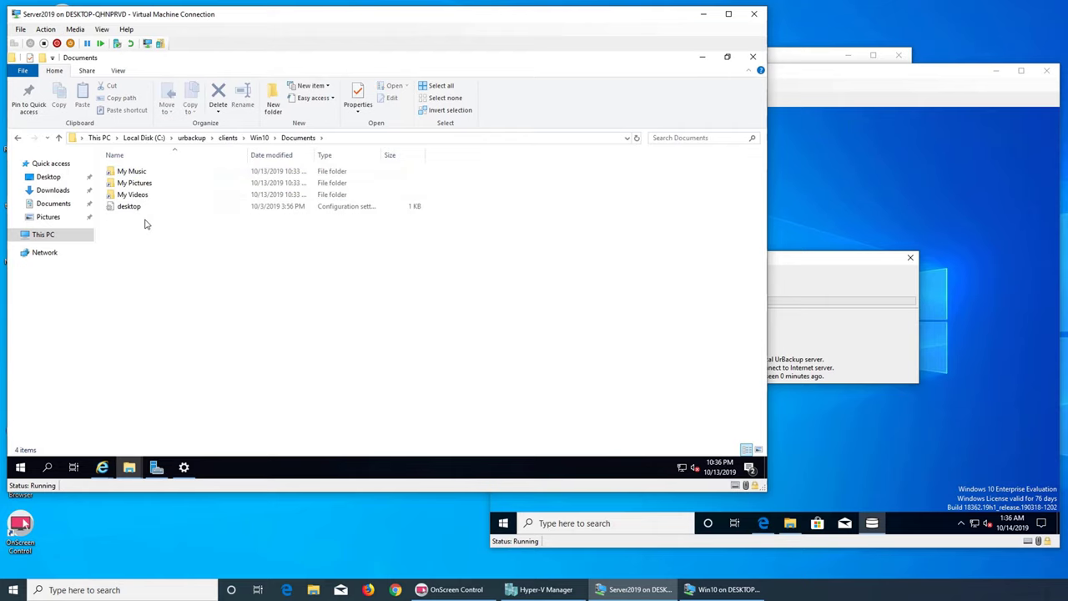
pyautogui.click(226, 138)
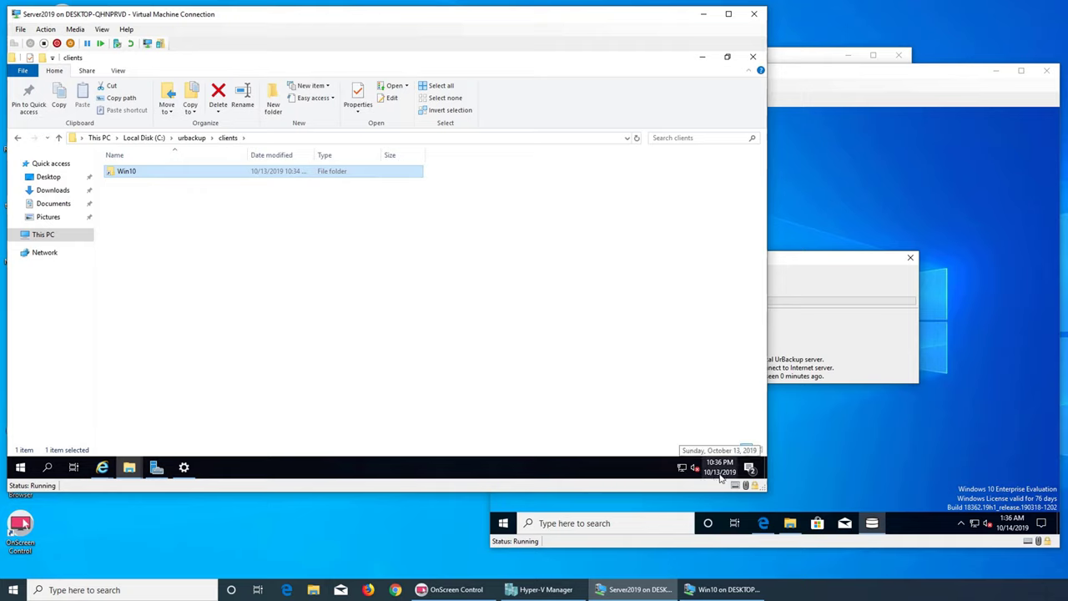
pyautogui.doubleClick(127, 172)
pyautogui.click(191, 137)
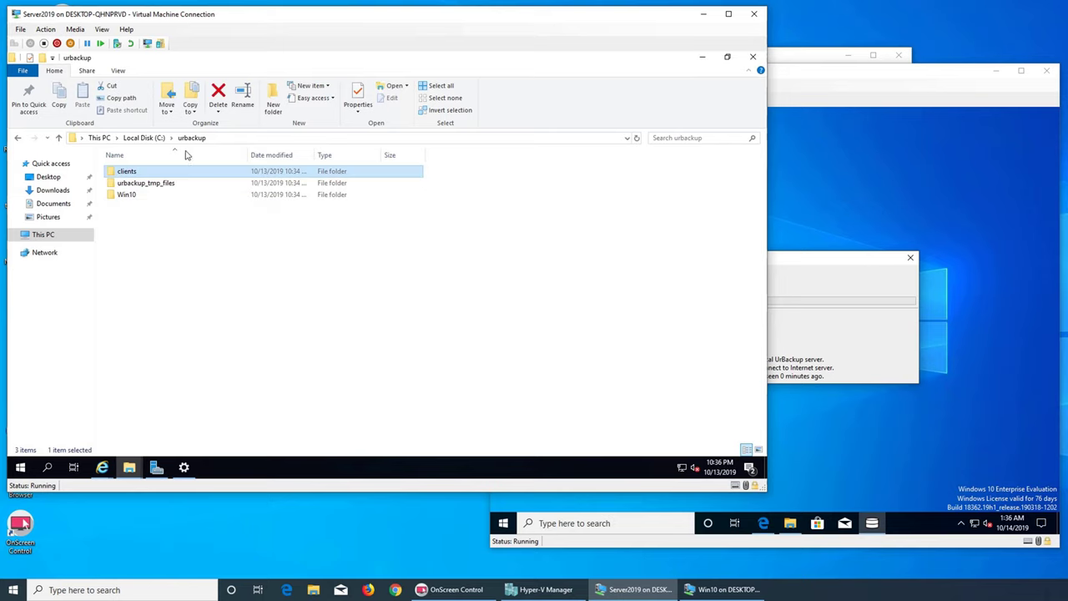
pyautogui.doubleClick(129, 194)
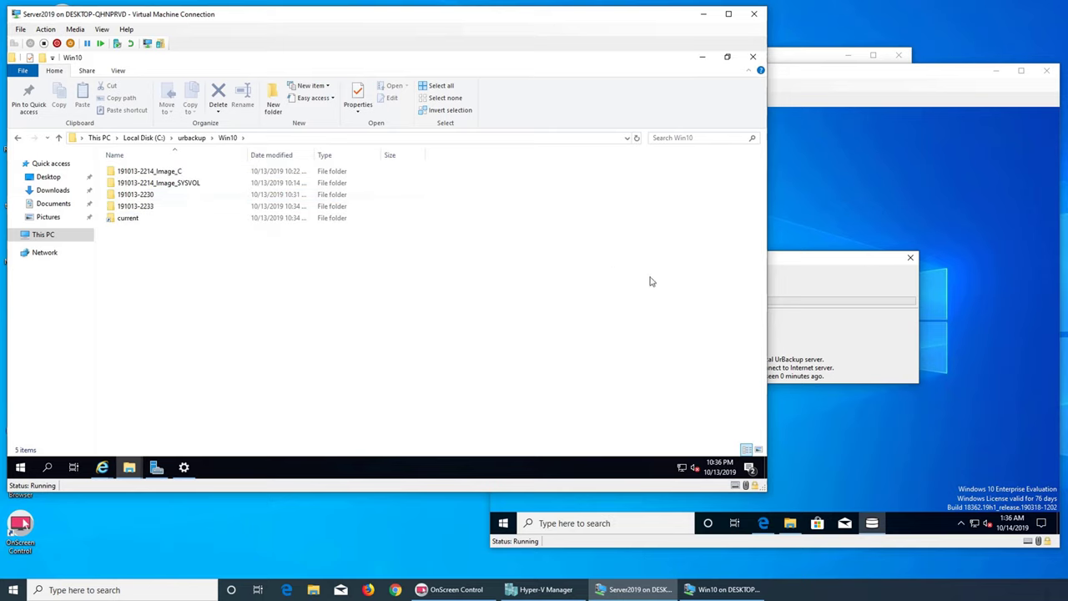
# - Minimize the Server2019 VM window and return to the Win10 virtual machine
pyautogui.click(703, 14)
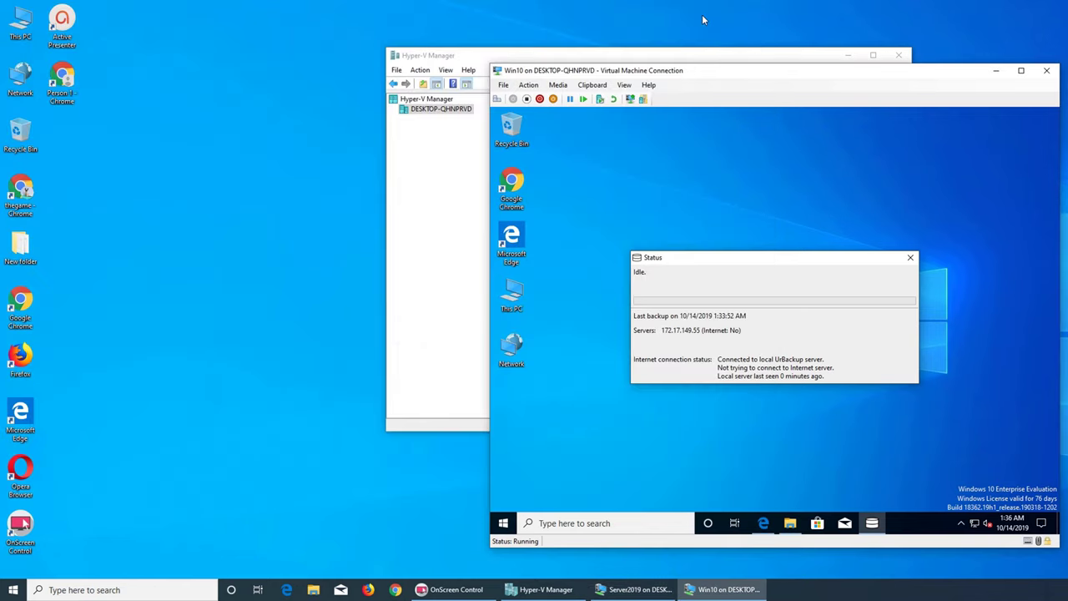
pyautogui.click(429, 275)
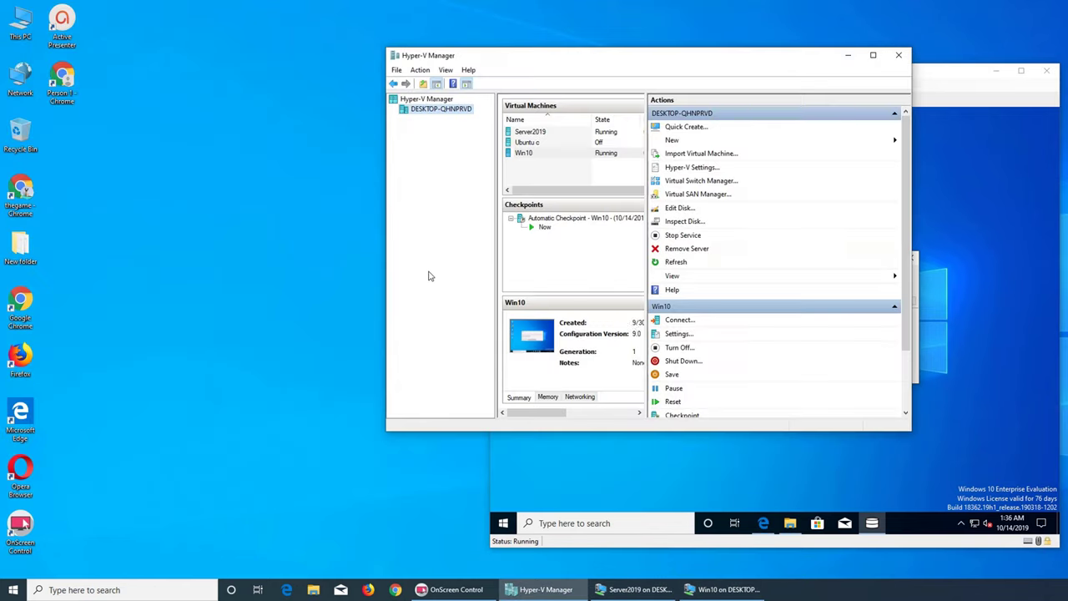
pyautogui.click(765, 471)
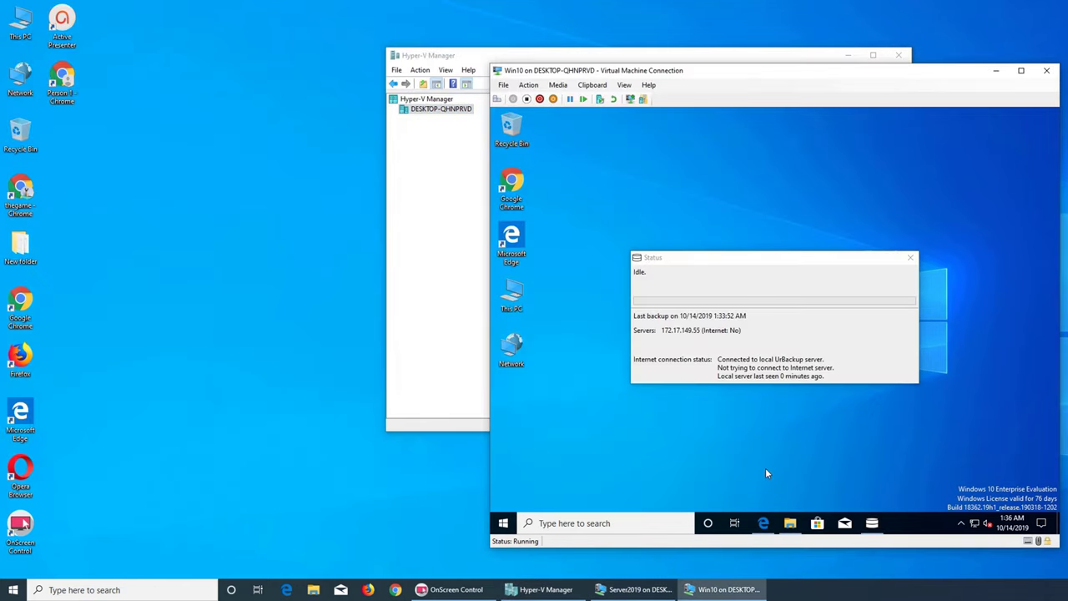
# - Open UrBackup client Settings from the tray, authorising as administrator with the account password
pyautogui.click(966, 529)
pyautogui.rightClick(950, 502)
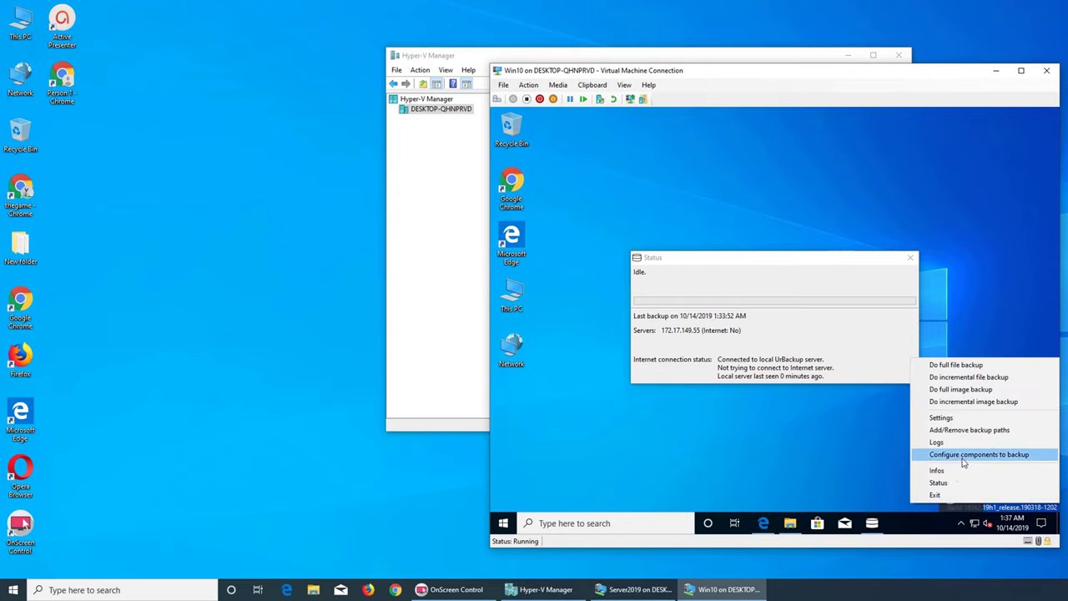
pyautogui.click(951, 417)
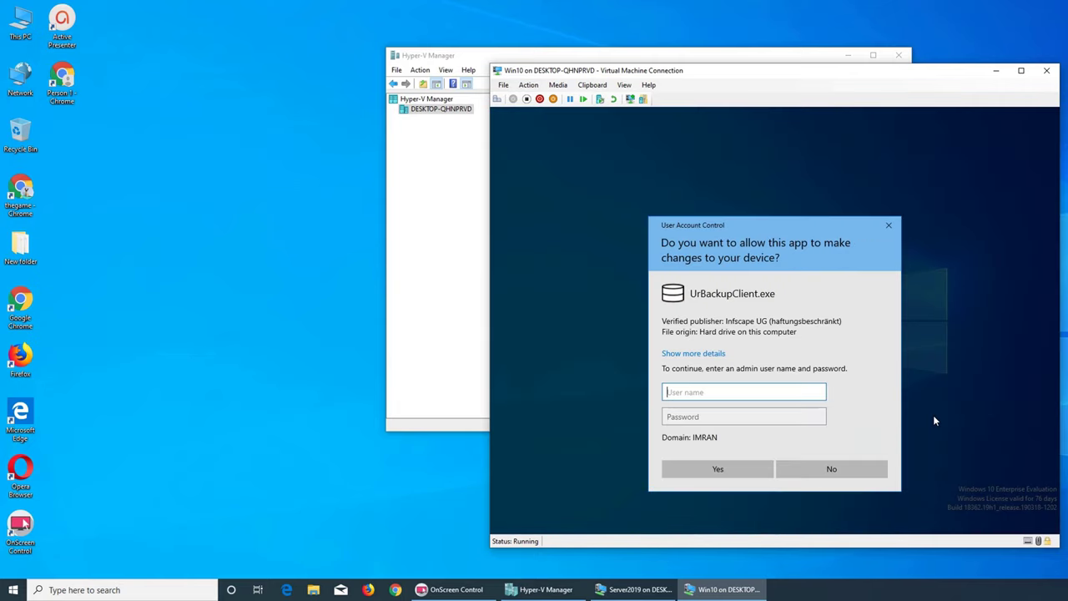
pyautogui.write('administrator')
pyautogui.press('Tab')
pyautogui.write('p')
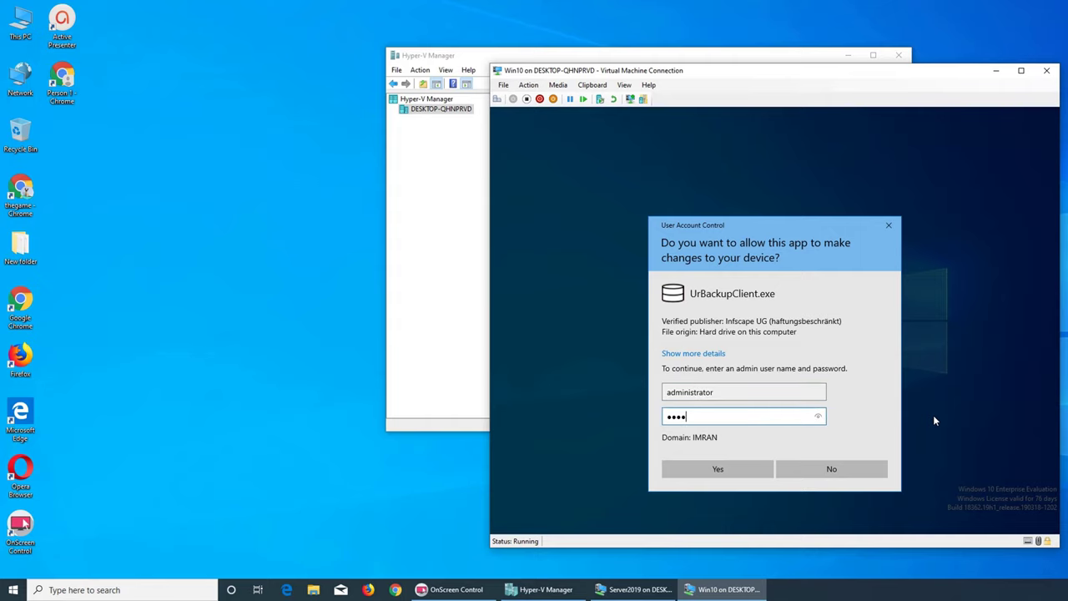
pyautogui.press('Return')
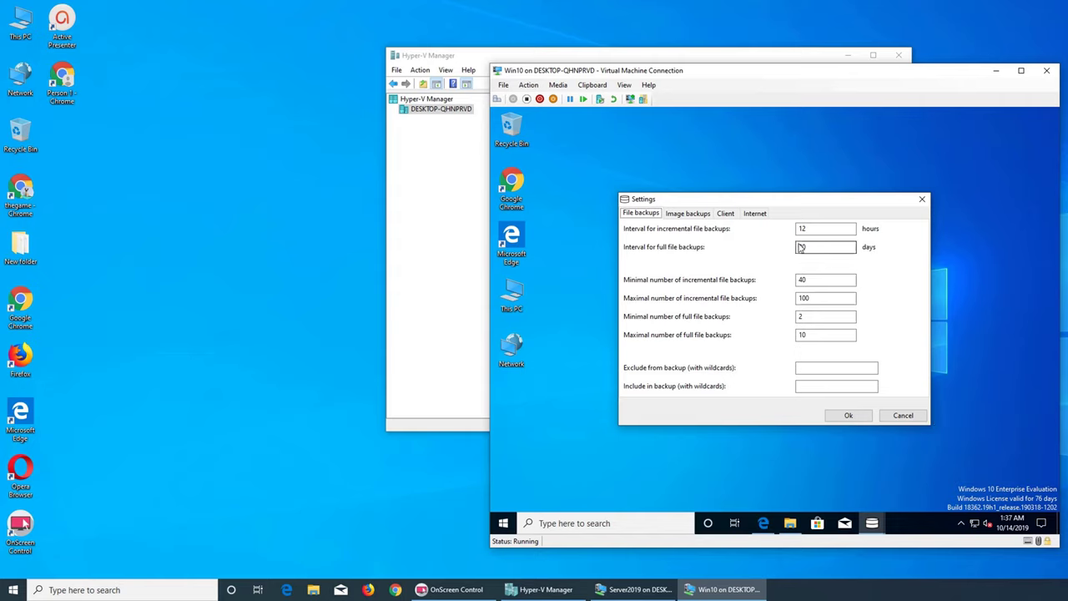
pyautogui.click(692, 216)
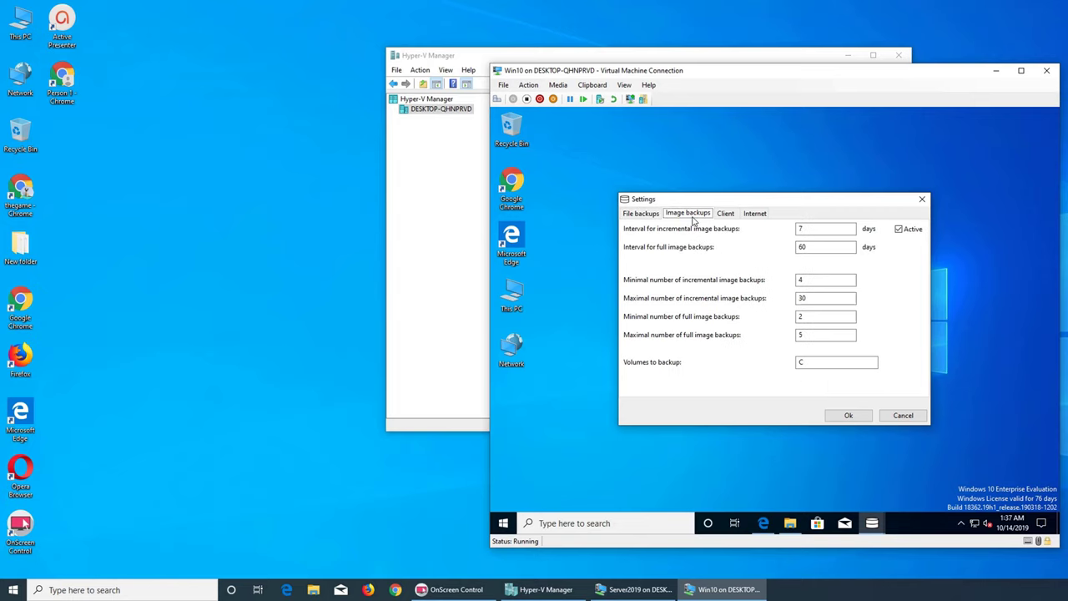
pyautogui.click(656, 216)
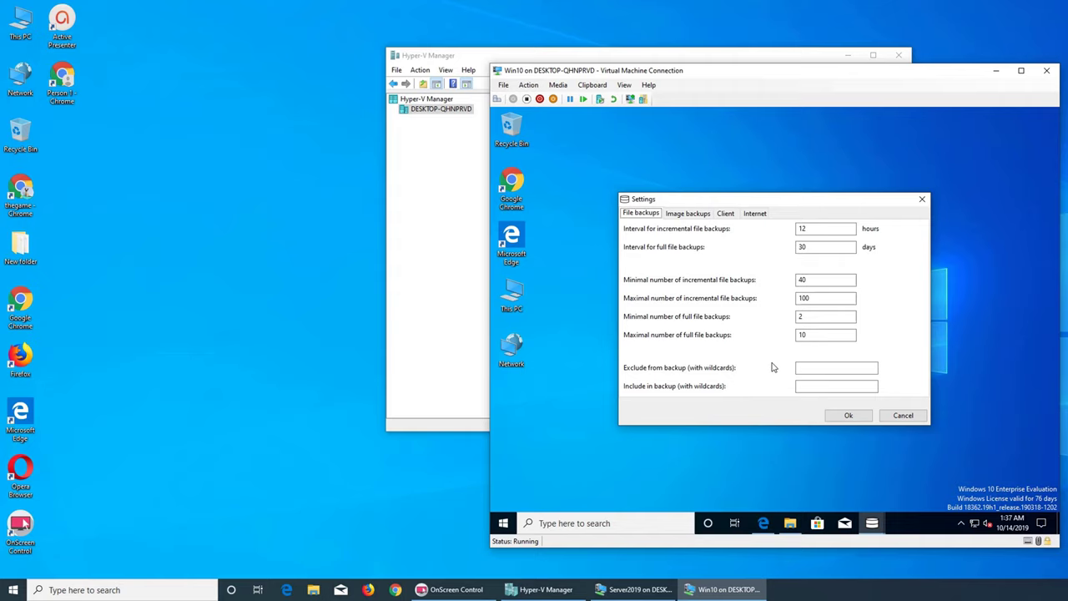
pyautogui.click(960, 526)
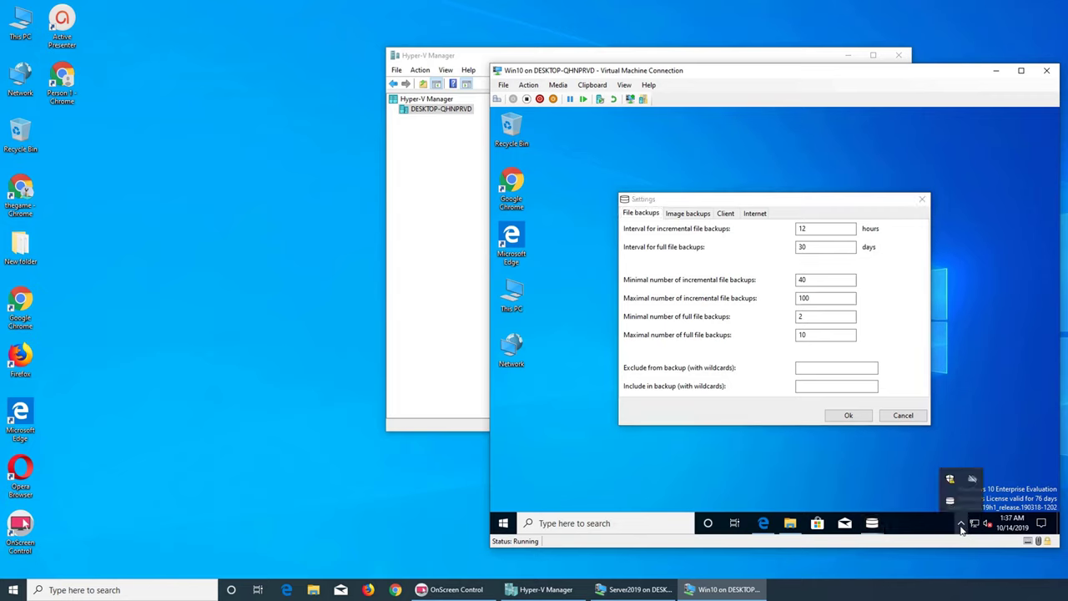
pyautogui.click(960, 526)
pyautogui.click(960, 526)
pyautogui.click(960, 526)
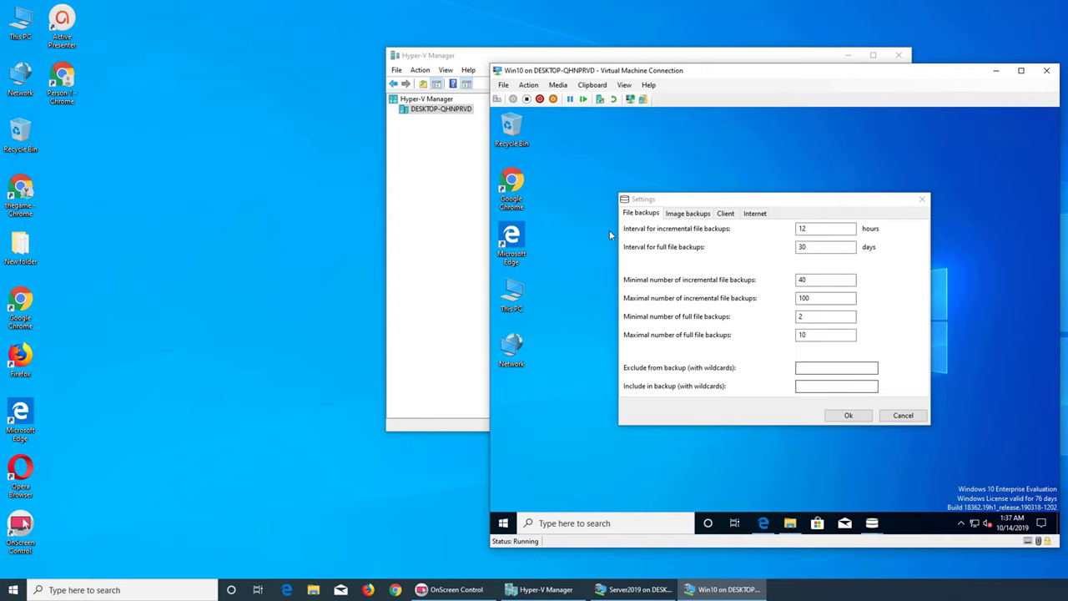
# - Type four lines of sample text into New Text Document in Documents and save it
pyautogui.click(790, 523)
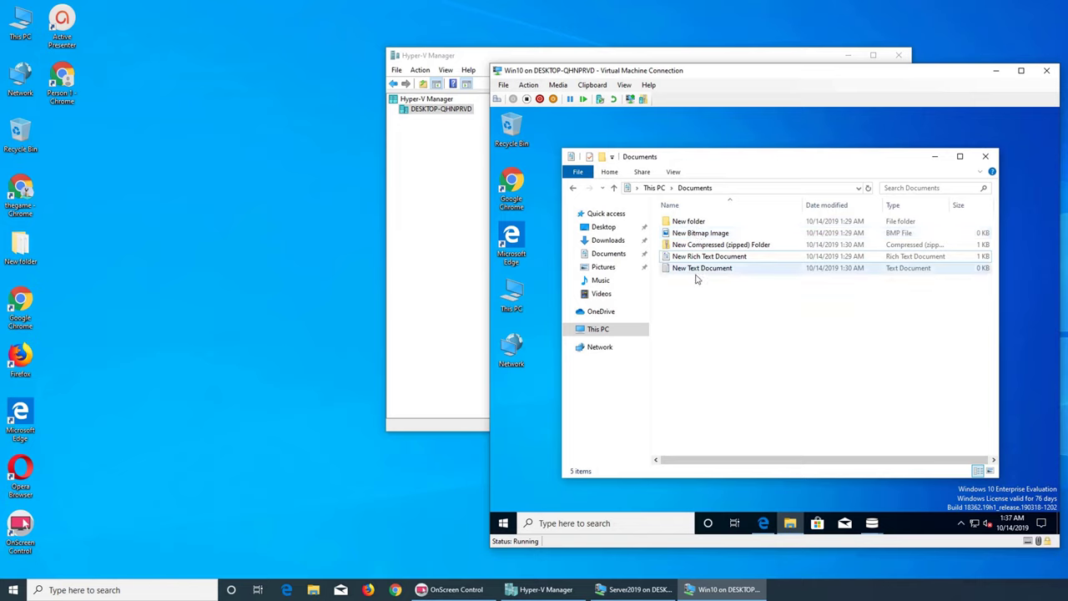
pyautogui.click(699, 268)
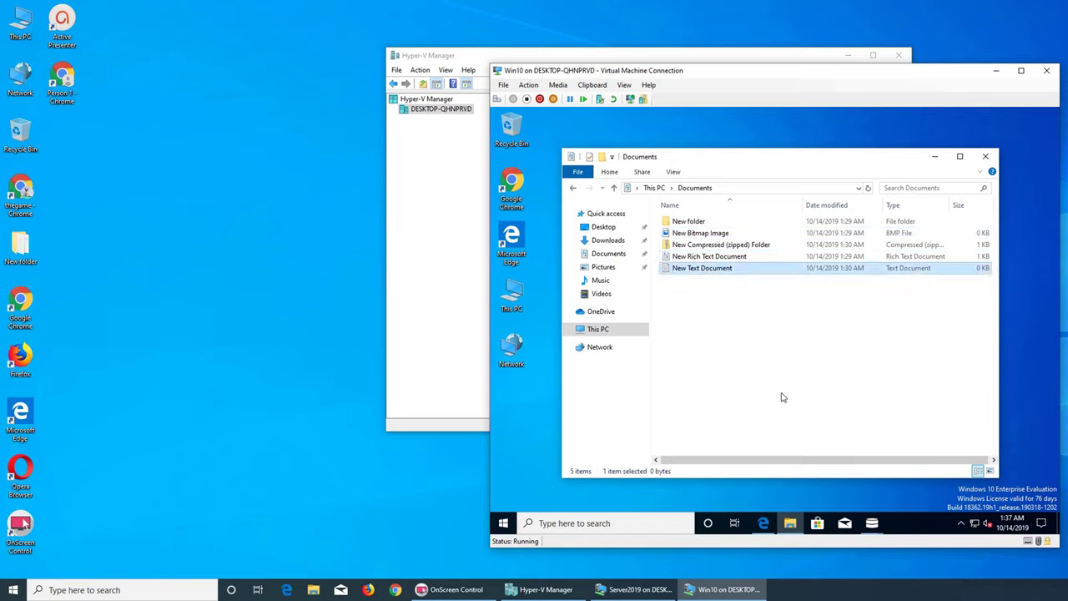
pyautogui.doubleClick(711, 275)
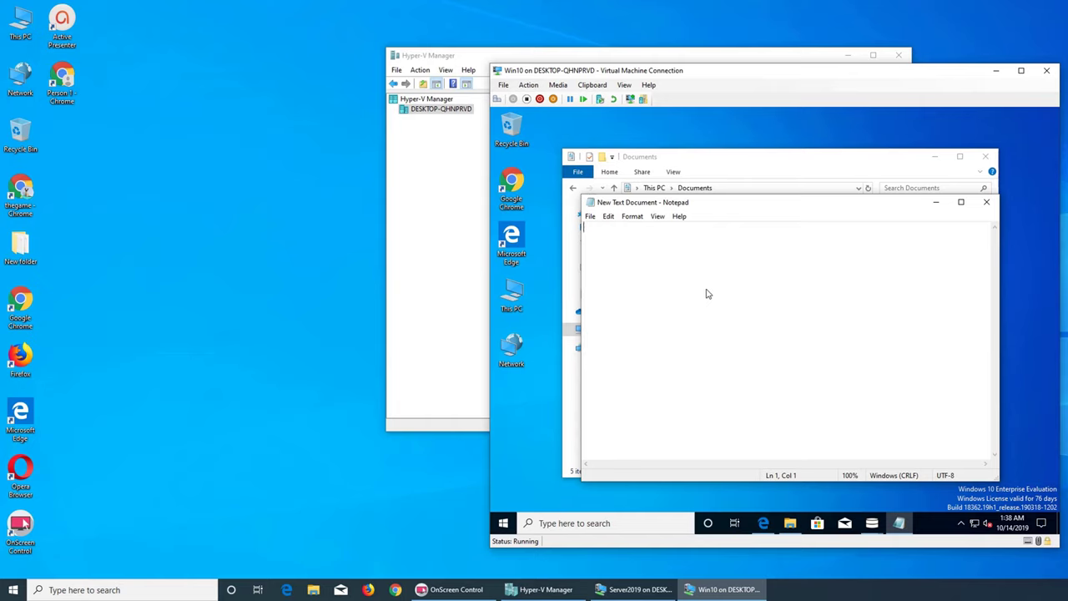
pyautogui.write('dfvasdfv asdfad')
pyautogui.press('Return')
pyautogui.write('adfasdfas')
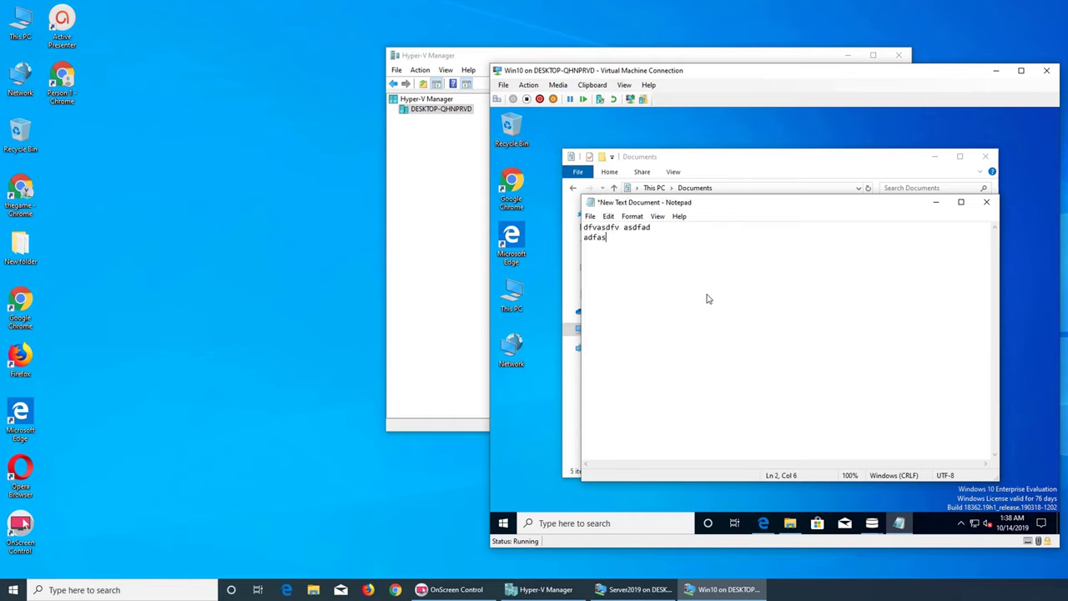
pyautogui.press('Return')
pyautogui.write('adfs')
pyautogui.press('Return')
pyautogui.write('adfasf  adf sadf ads fa sdf asd fas df sadf a sdfsadfs')
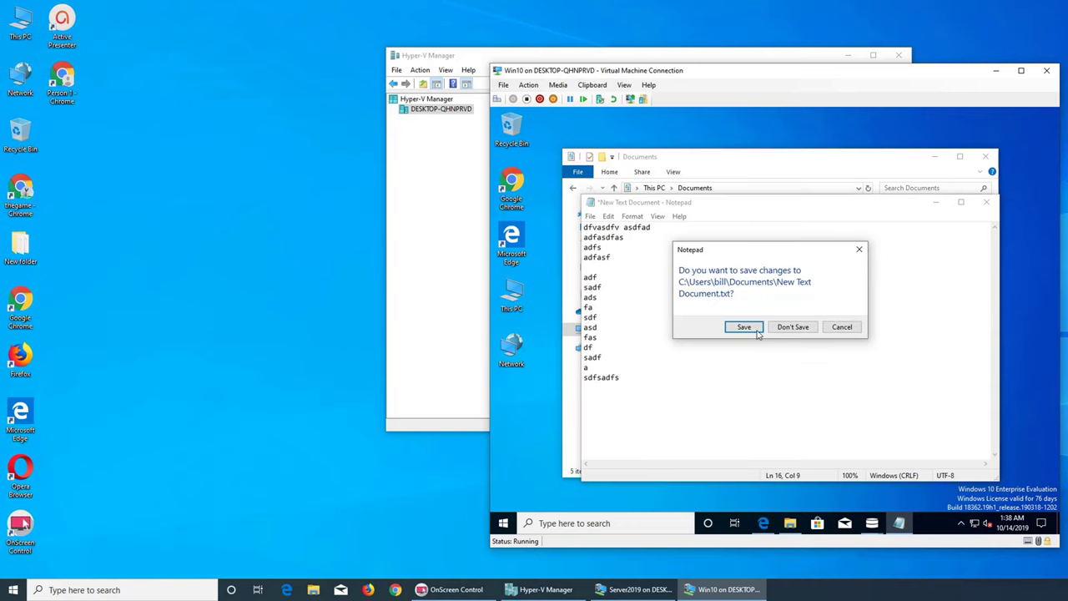
pyautogui.click(749, 333)
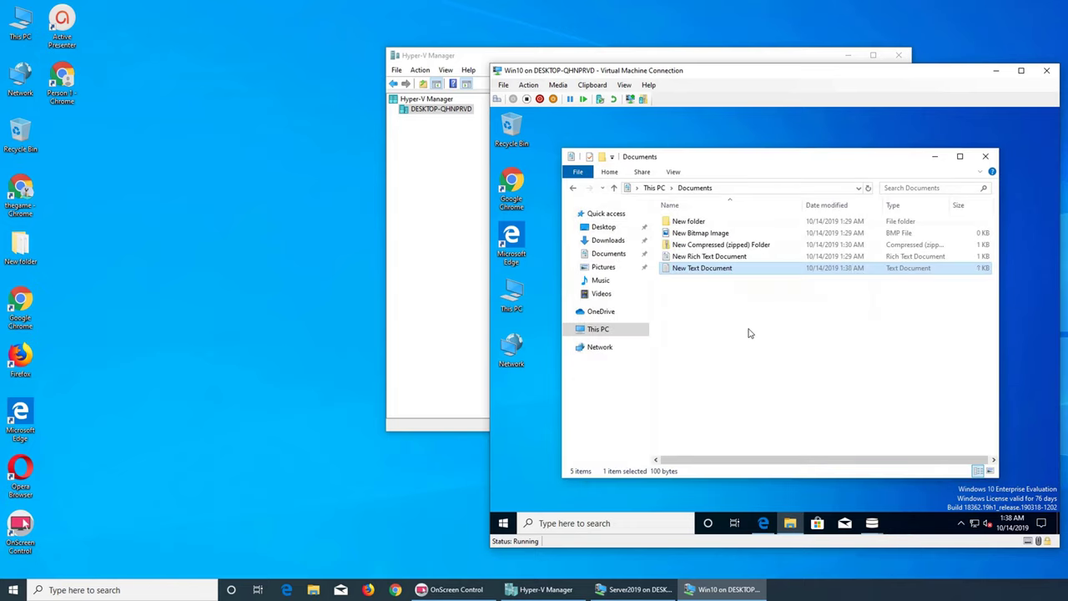
# - Rename the text document to adfa and begin renaming New Rich Text Document
pyautogui.press('F2')
pyautogui.write('adfa')
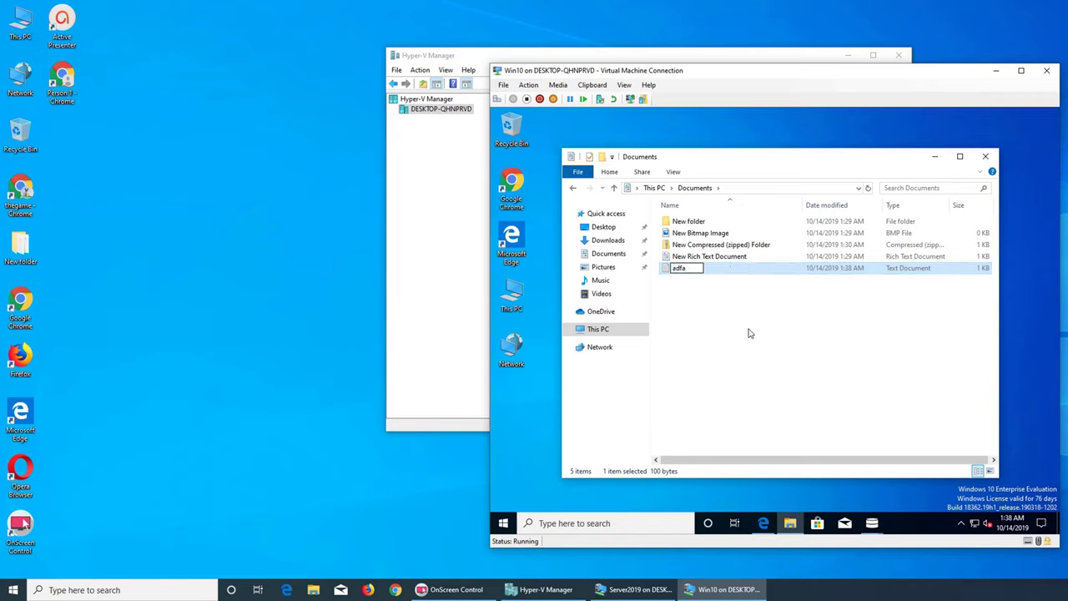
pyautogui.press('Return')
pyautogui.click(705, 256)
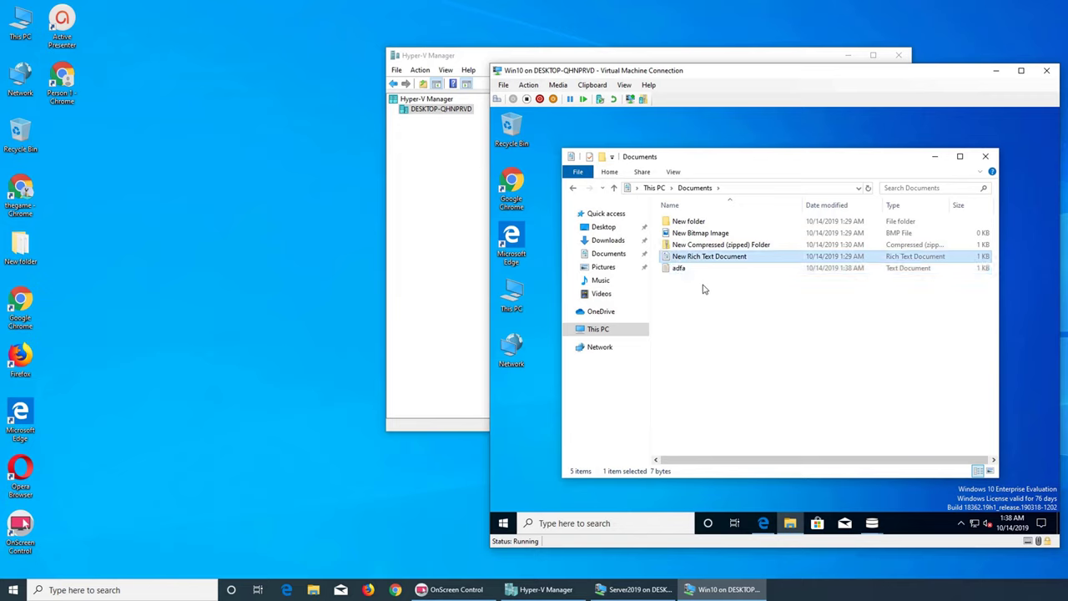
pyautogui.press('F2')
# - Name the rich text document ddd, start a Win10 backup from the tray, and reopen the UrBackup menu
pyautogui.write('ddd')
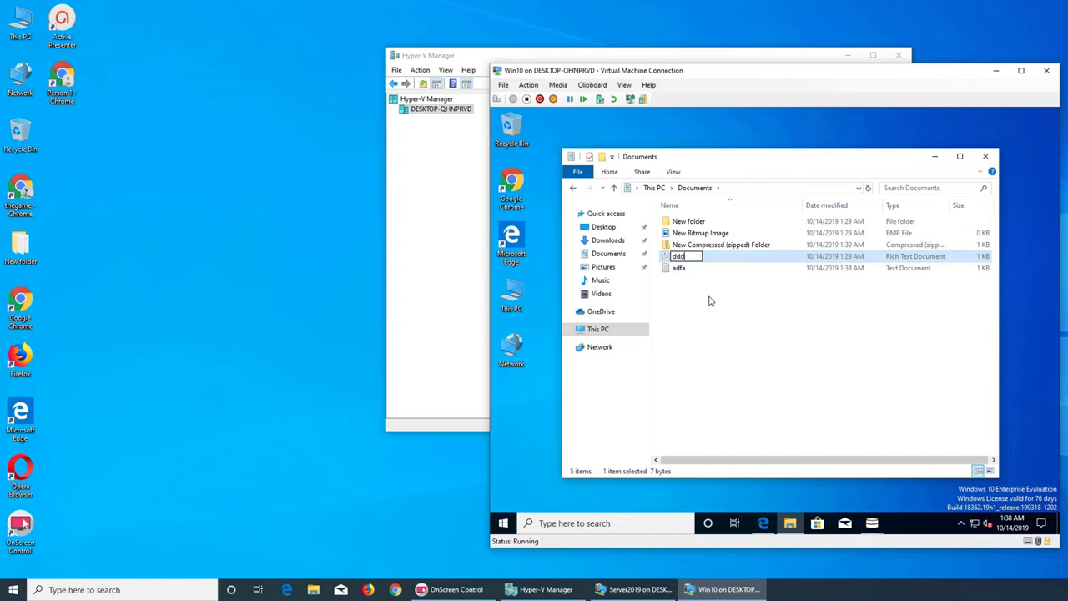
pyautogui.press('Return')
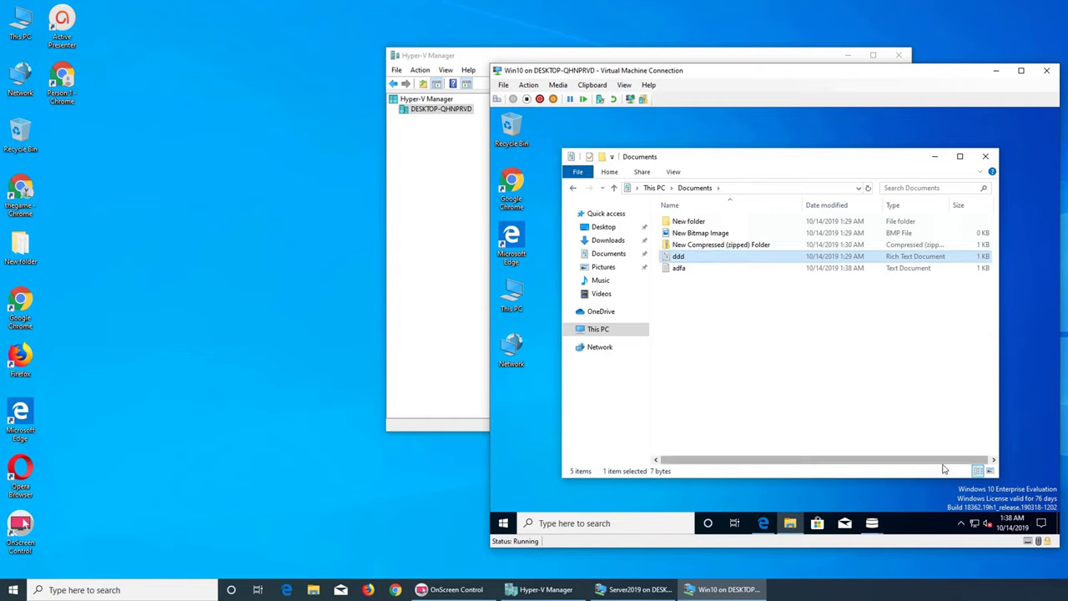
pyautogui.click(960, 523)
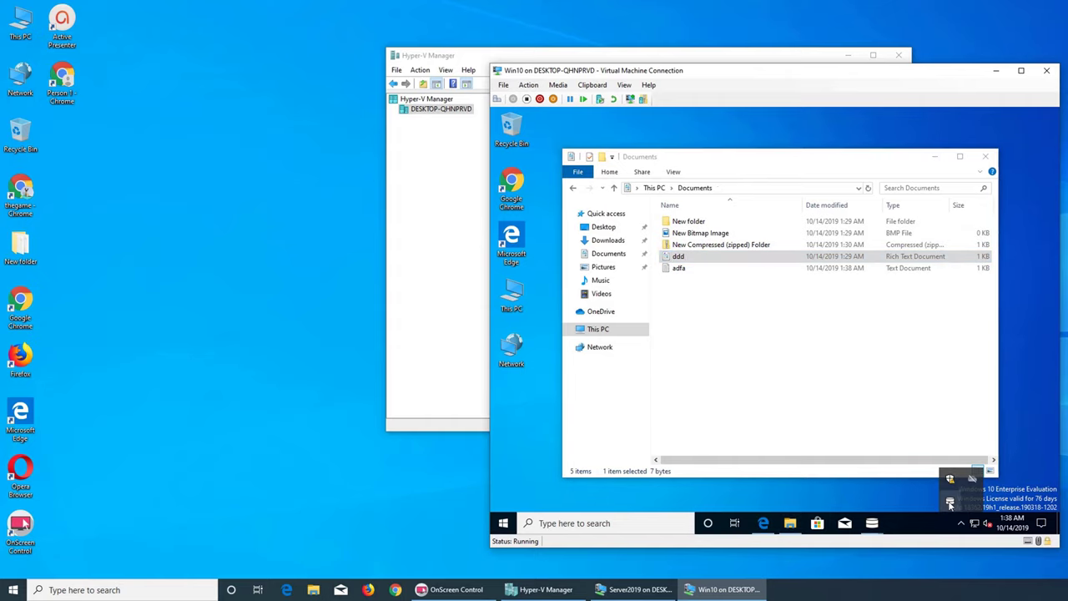
pyautogui.rightClick(951, 502)
pyautogui.click(960, 388)
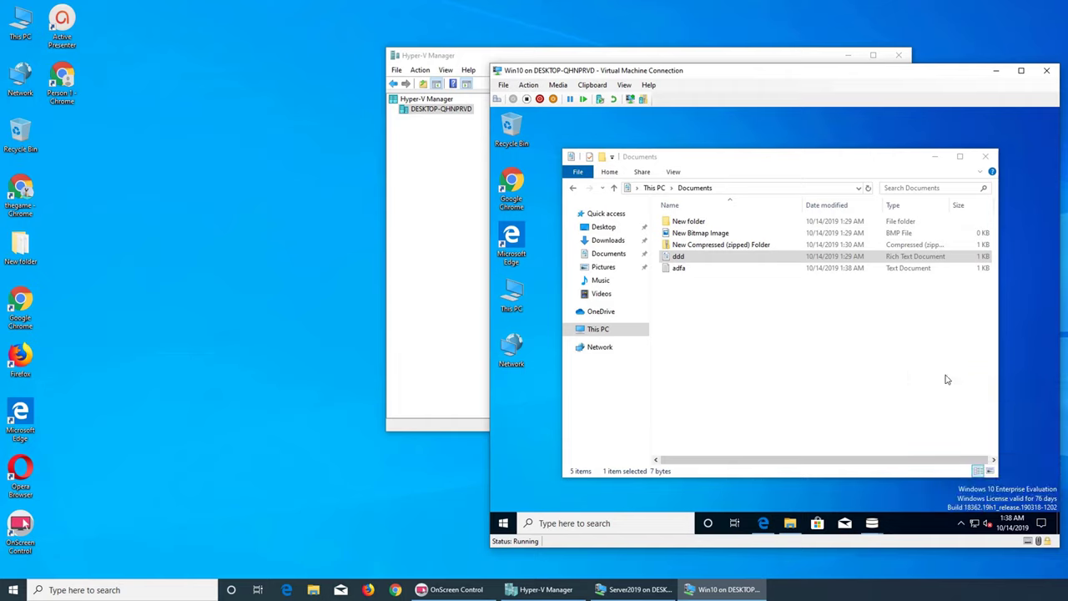
pyautogui.click(960, 523)
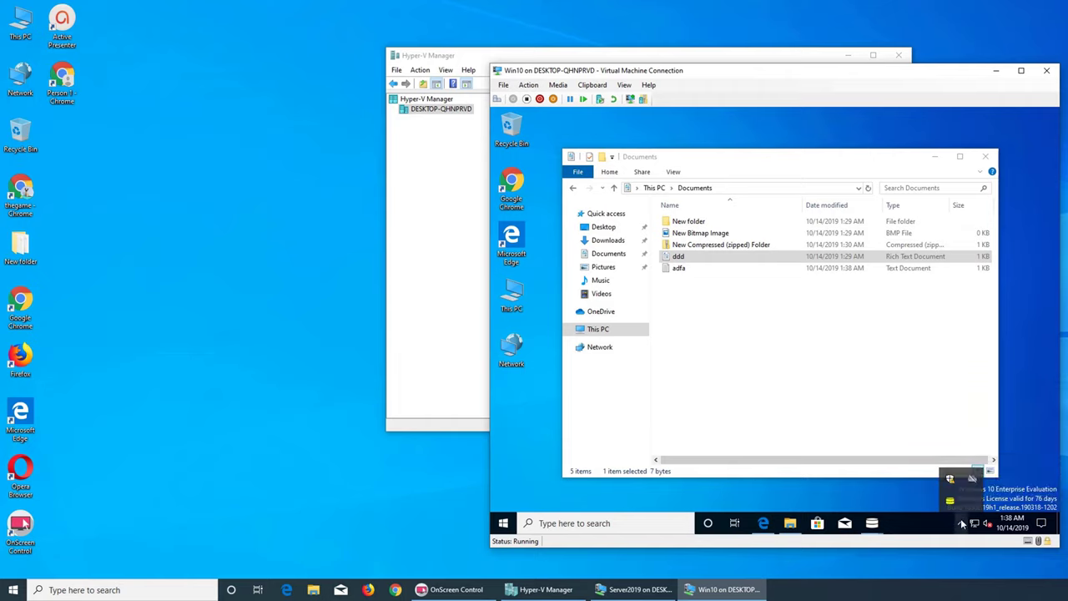
pyautogui.rightClick(949, 501)
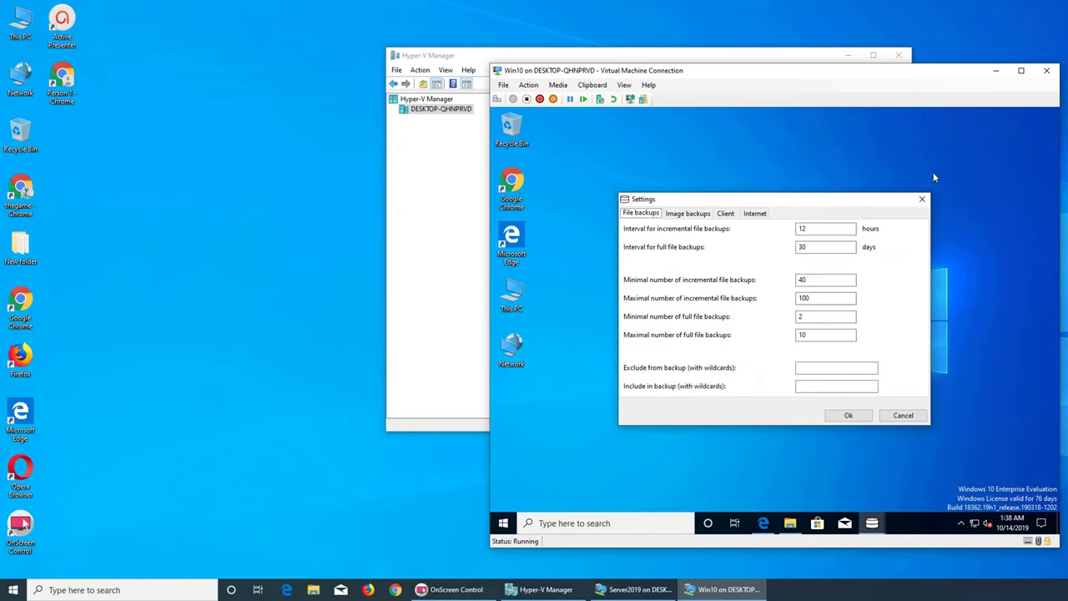
pyautogui.click(888, 417)
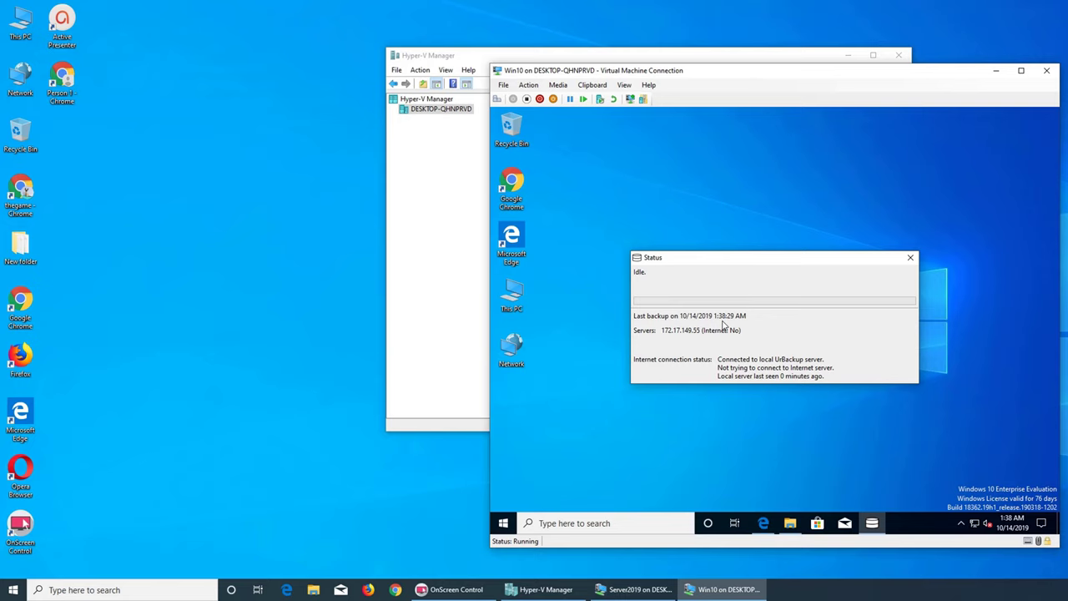
pyautogui.click(636, 589)
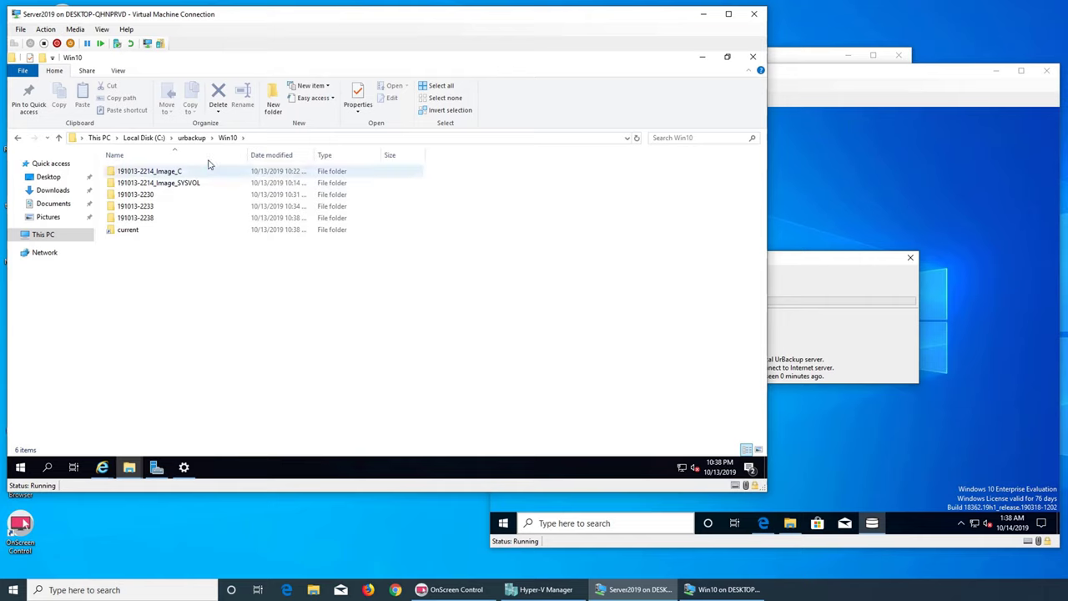
pyautogui.click(191, 138)
pyautogui.doubleClick(155, 195)
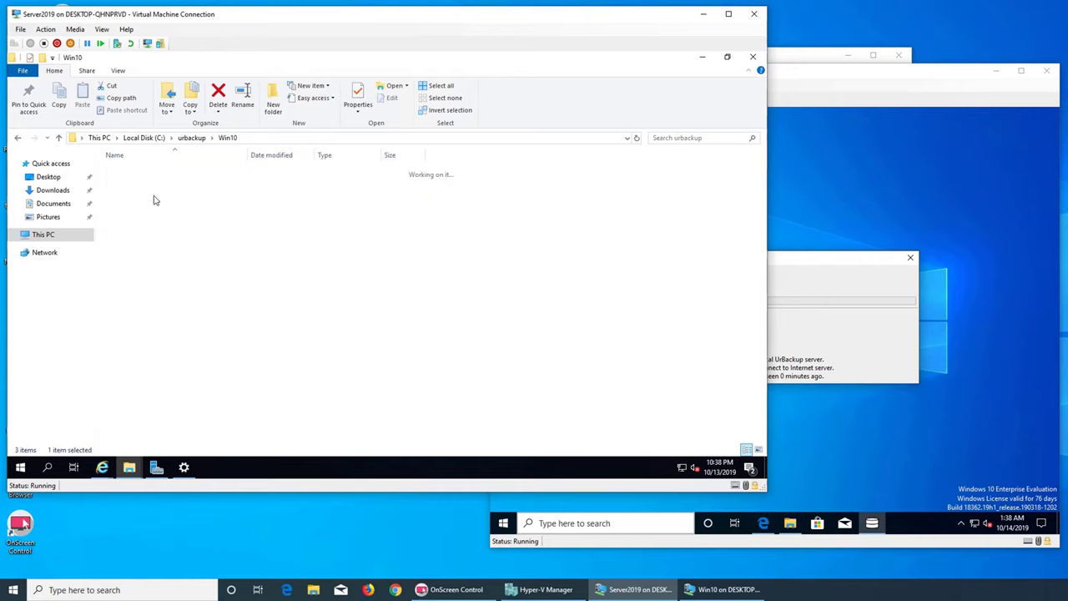
pyautogui.doubleClick(144, 219)
pyautogui.doubleClick(143, 219)
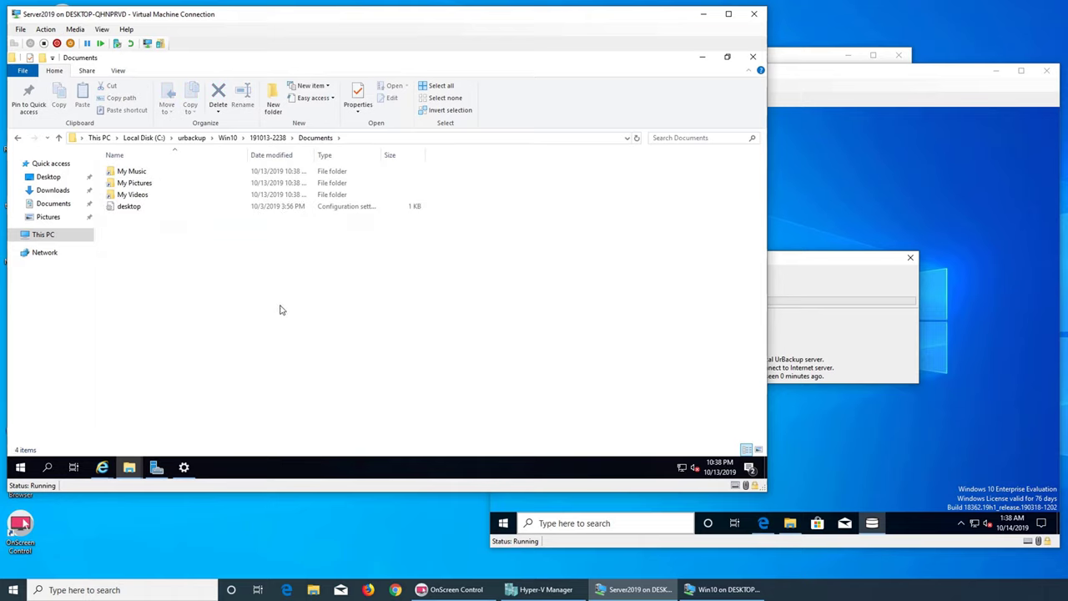
pyautogui.click(276, 138)
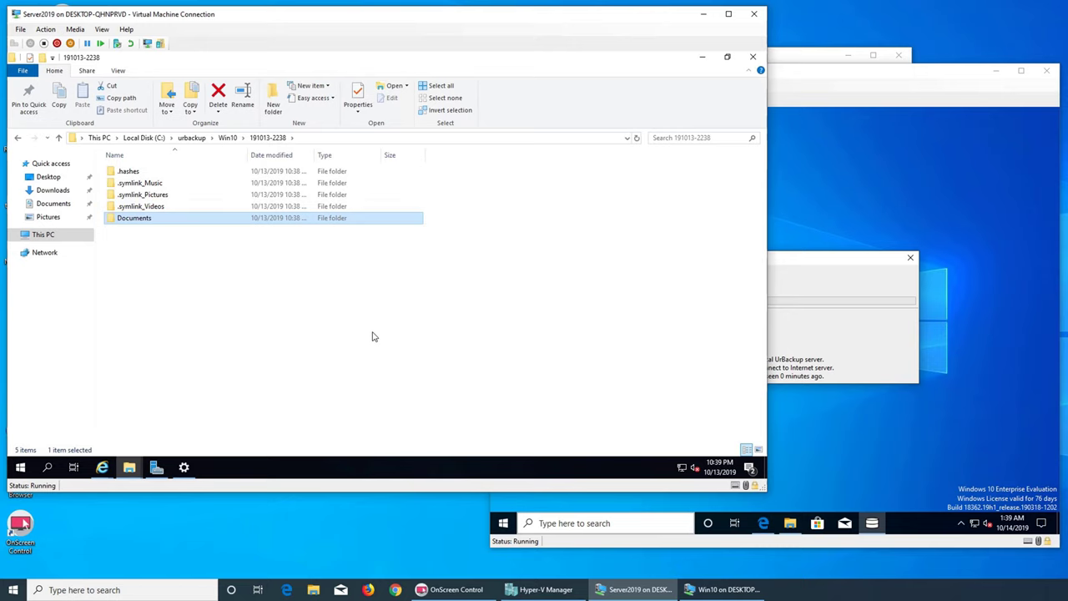
# - Minimize the Server2019 window, reposition the Win10 window, and show Hyper-V Manager's VM list
pyautogui.click(703, 14)
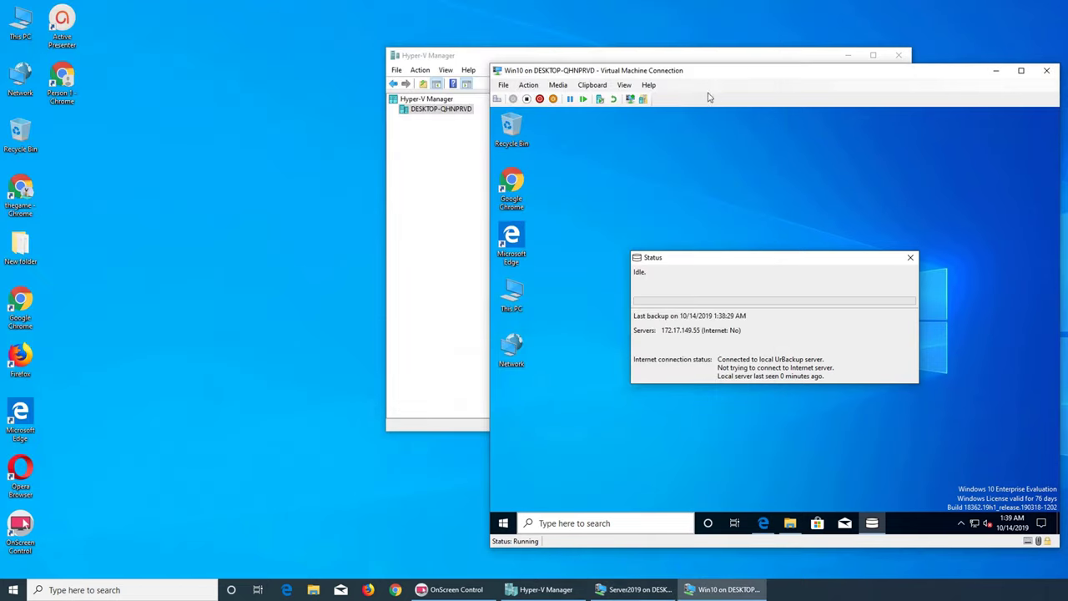
pyautogui.moveTo(694, 75)
pyautogui.mouseDown()
pyautogui.moveTo(647, 77)
pyautogui.moveTo(622, 118)
pyautogui.moveTo(698, 95)
pyautogui.mouseUp()
pyautogui.click(634, 589)
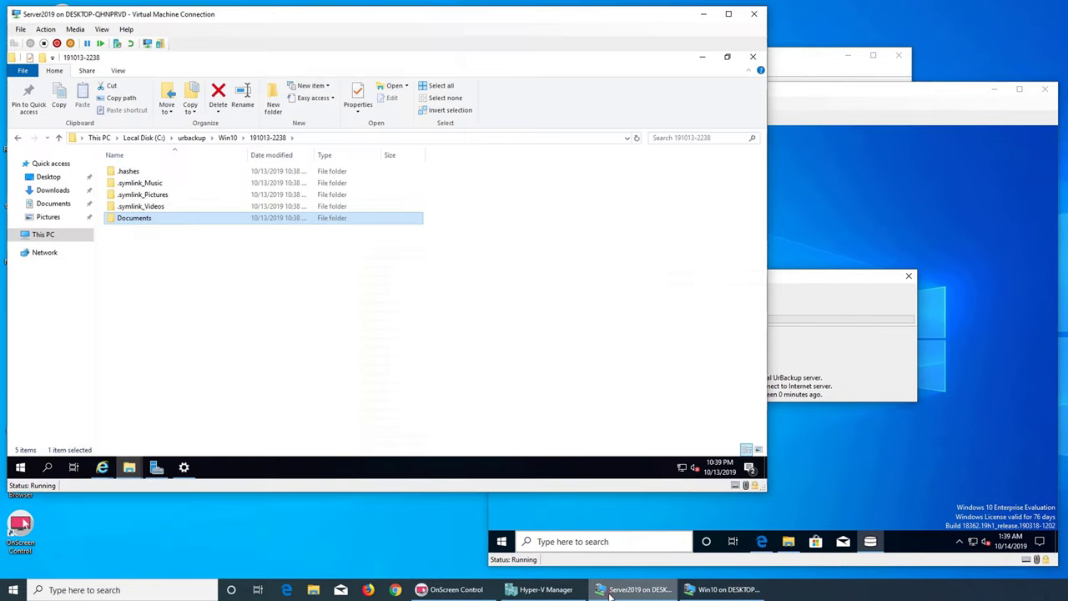
pyautogui.click(565, 592)
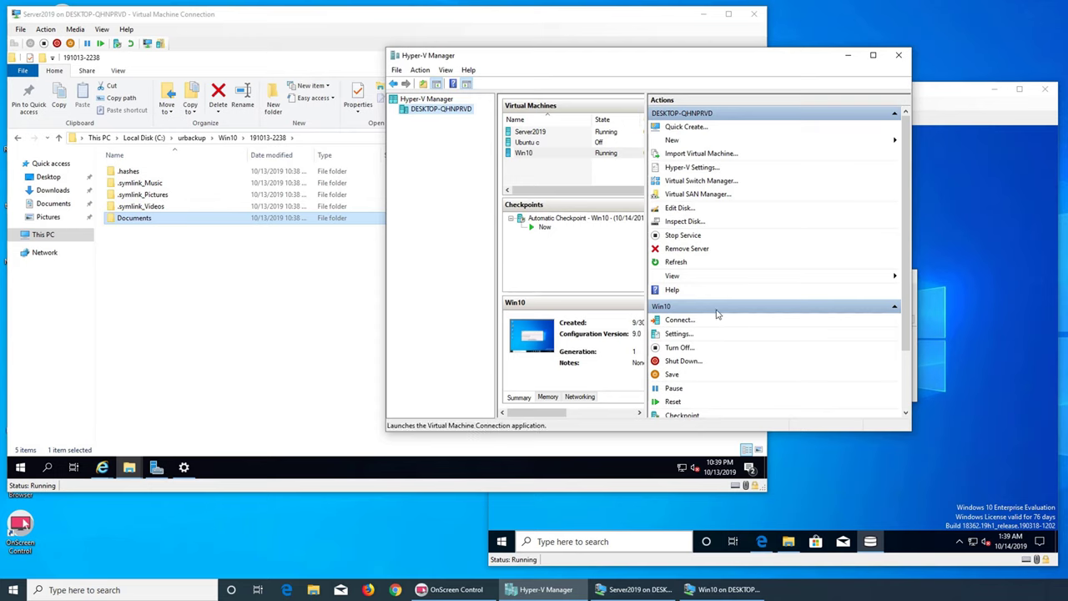
# - Open This PC on the Win10 VM to check it, then close it after switching windows
pyautogui.click(844, 472)
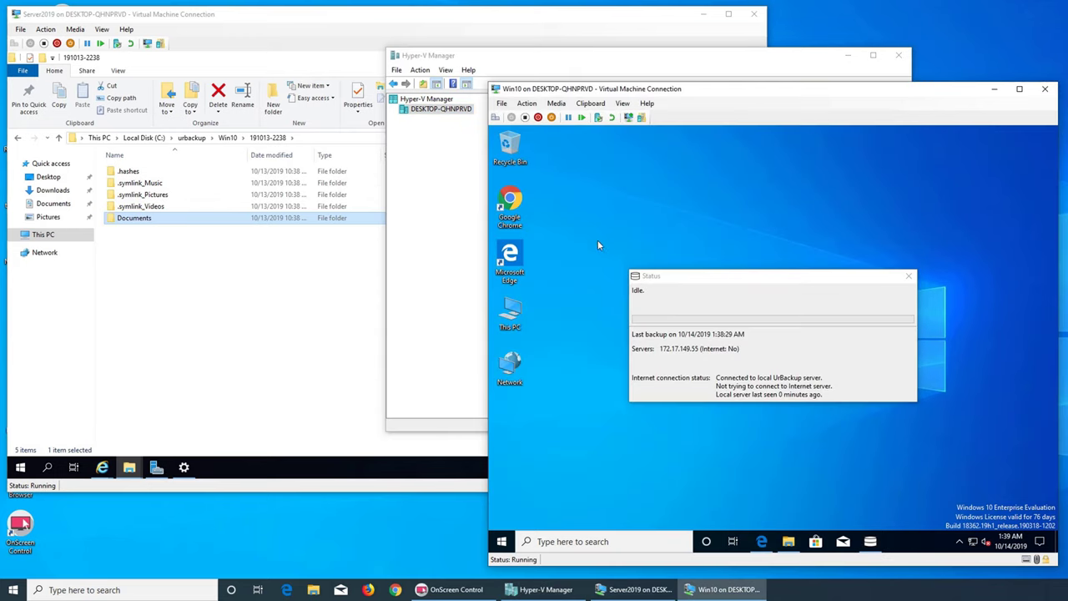
pyautogui.doubleClick(509, 310)
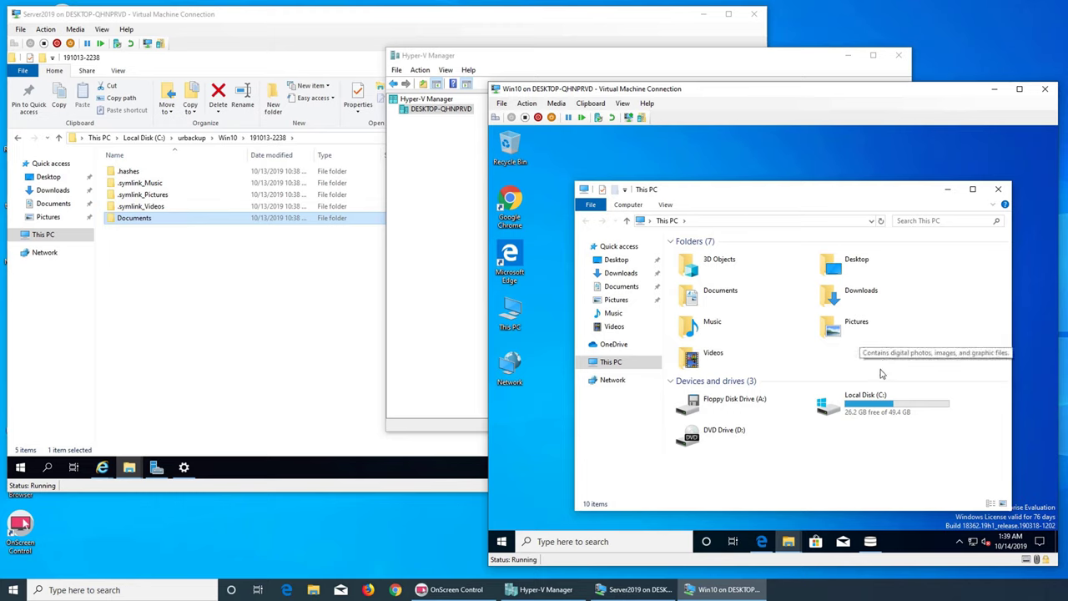
pyautogui.click(304, 294)
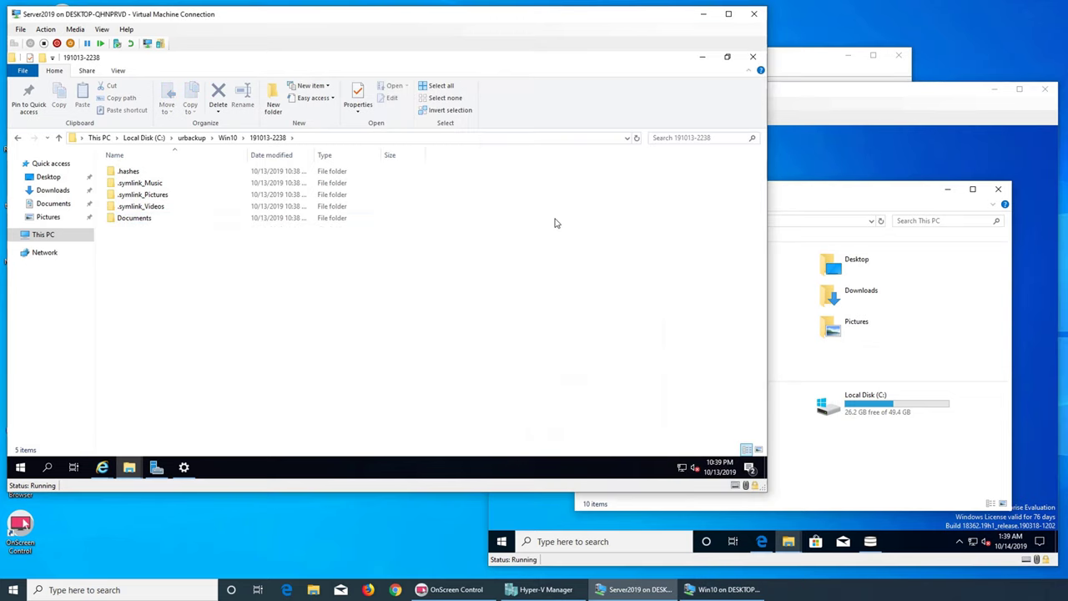
pyautogui.click(848, 95)
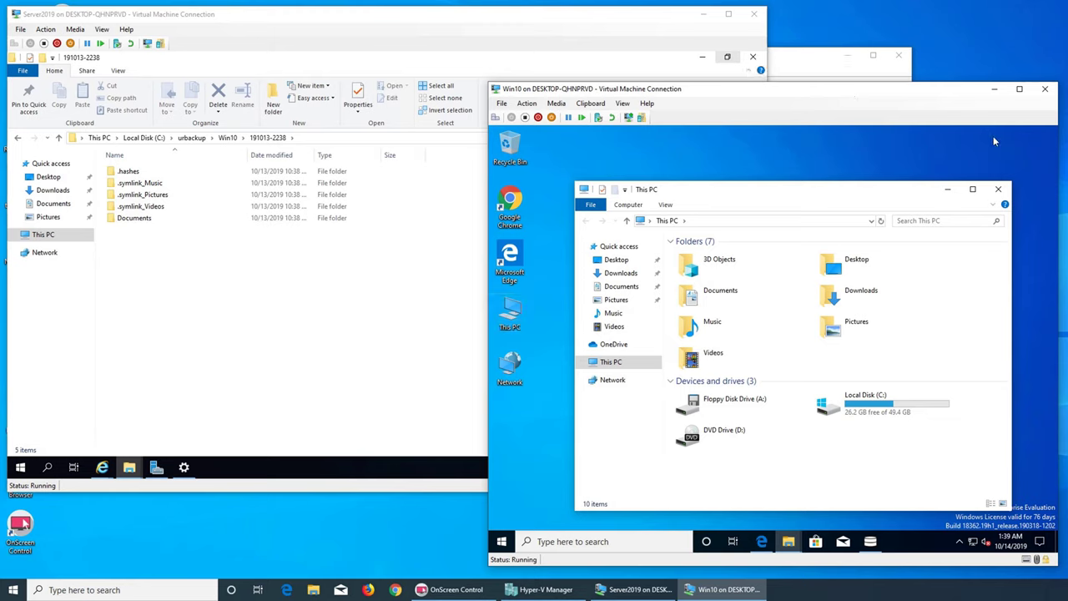
pyautogui.click(903, 79)
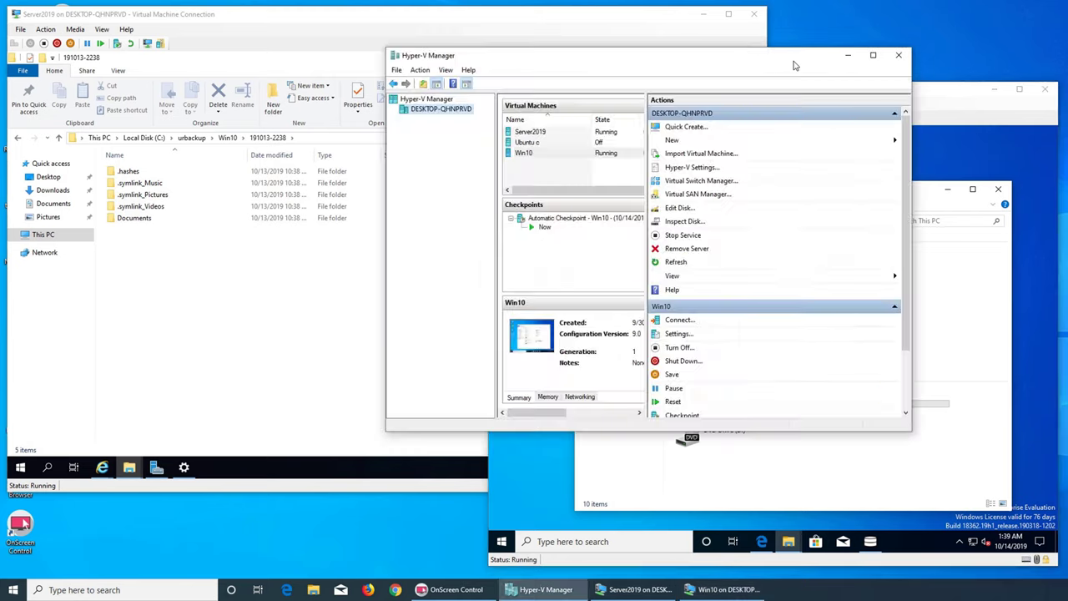
pyautogui.click(931, 139)
pyautogui.click(998, 188)
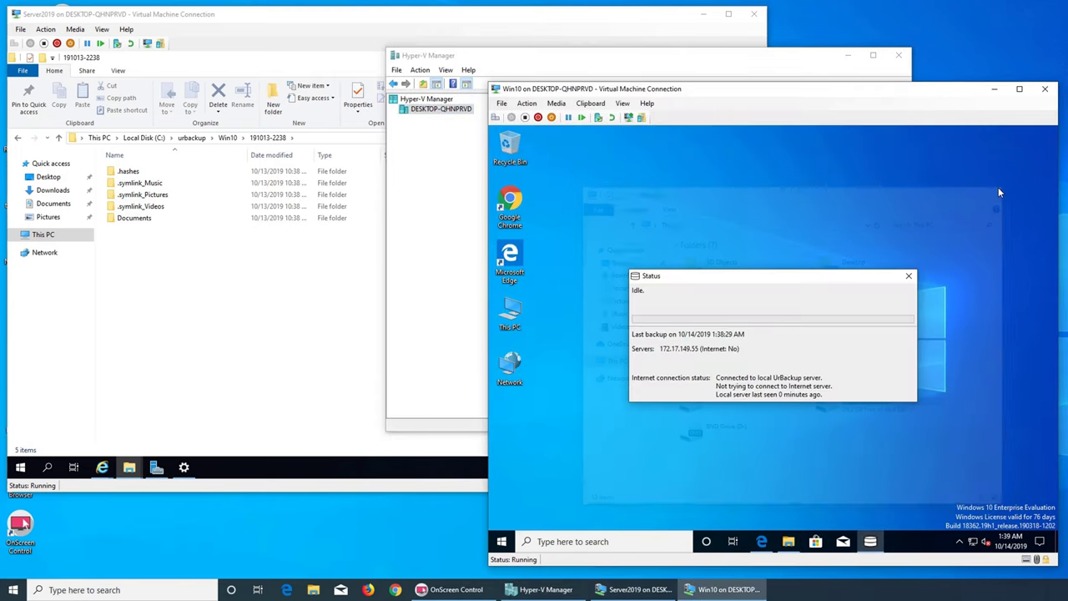
# - Shut down the Win10 VM via Start's right-click menu > Shut down or sign out > Shut down
pyautogui.click(501, 541)
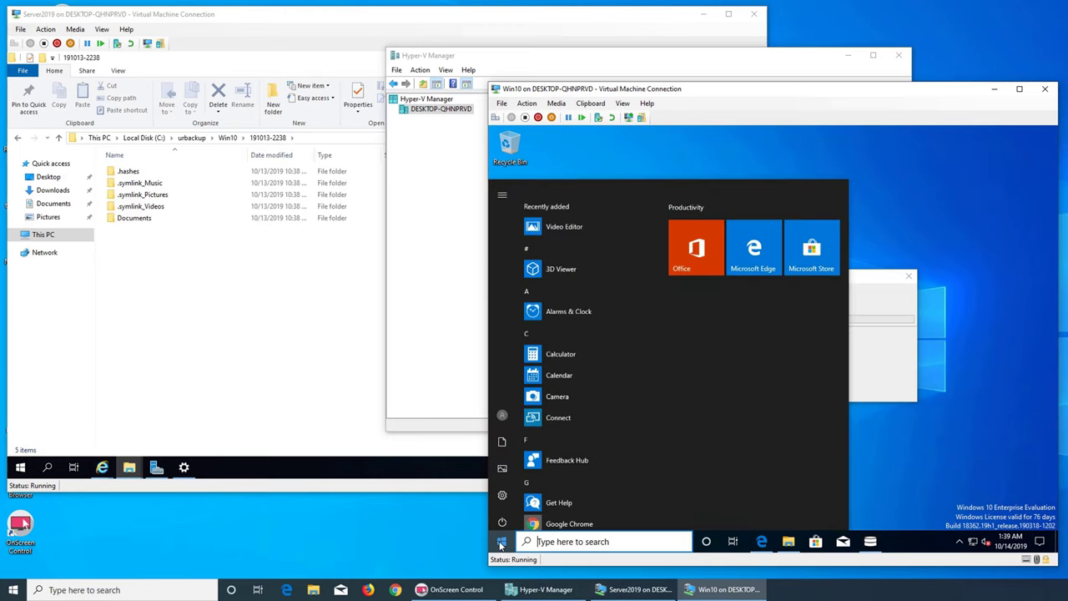
pyautogui.rightClick(503, 540)
pyautogui.moveTo(527, 509)
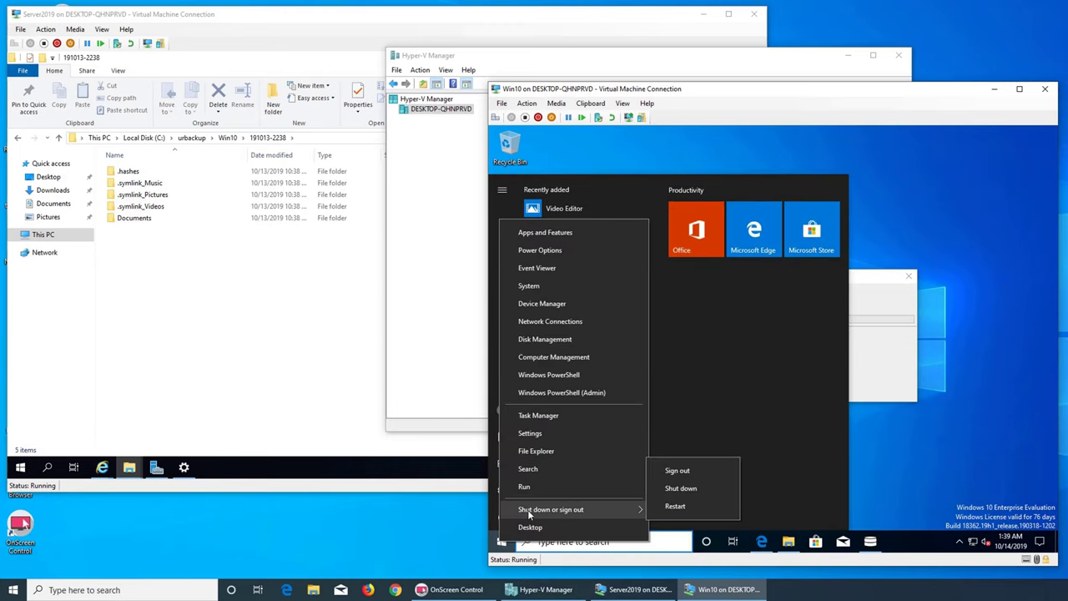
pyautogui.click(696, 488)
pyautogui.click(309, 346)
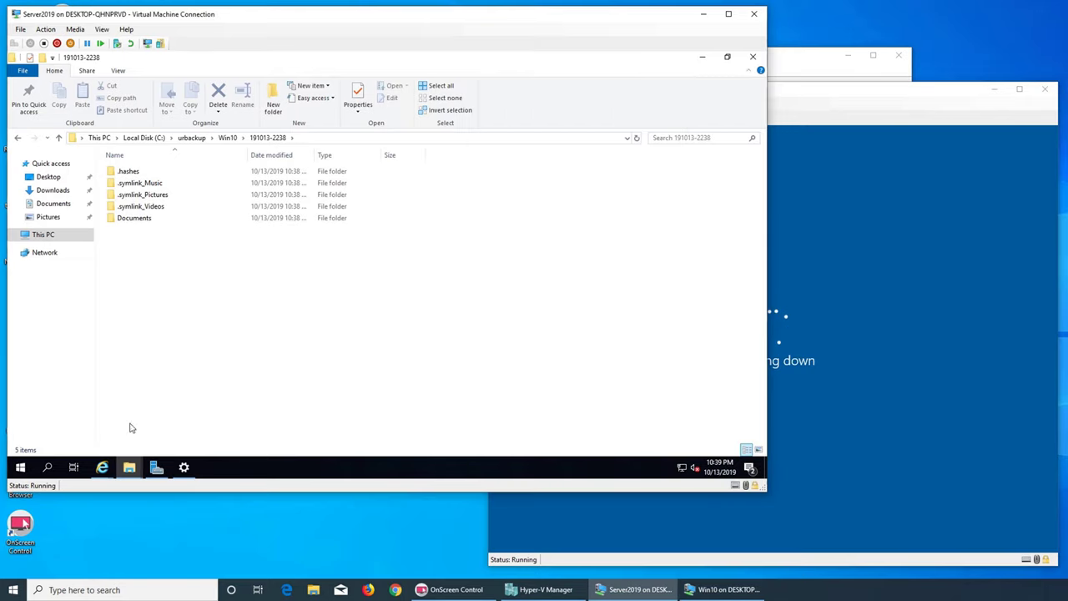
# - Choose Shut down from Server2019's Start right-click menu under Shut down or sign out
pyautogui.rightClick(22, 468)
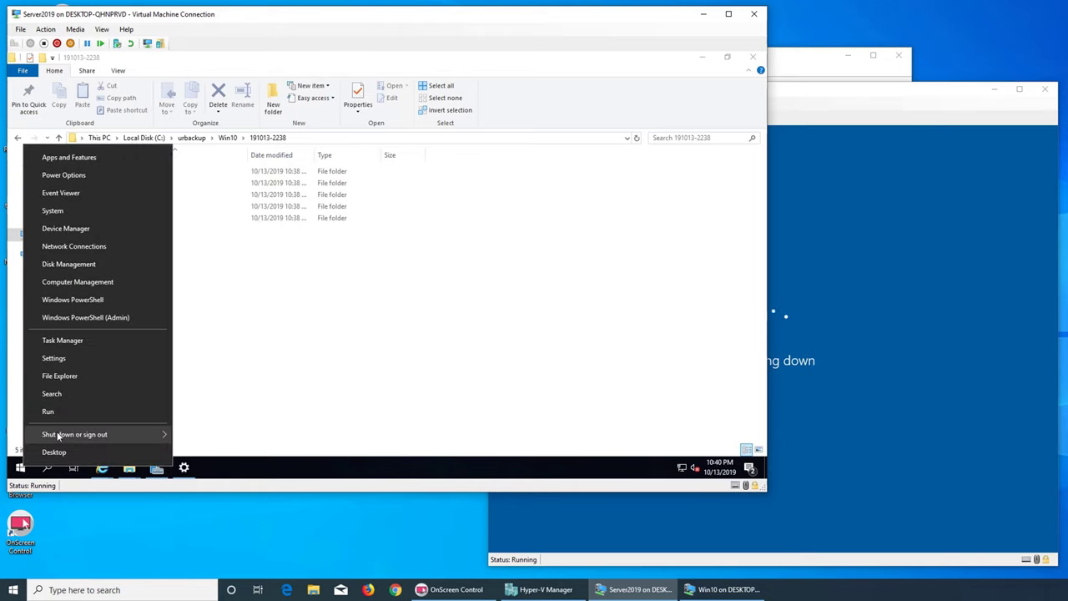
pyautogui.moveTo(152, 435)
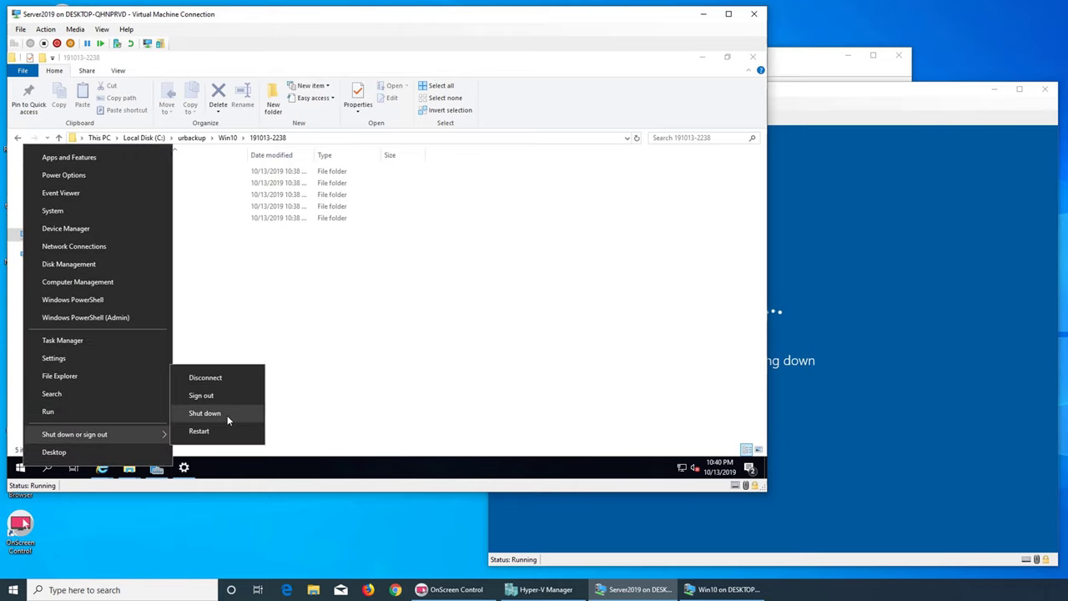
pyautogui.click(218, 413)
# - Keep Other (Unplanned) as the reason, confirm with Continue, and close both VM connection windows
pyautogui.click(204, 422)
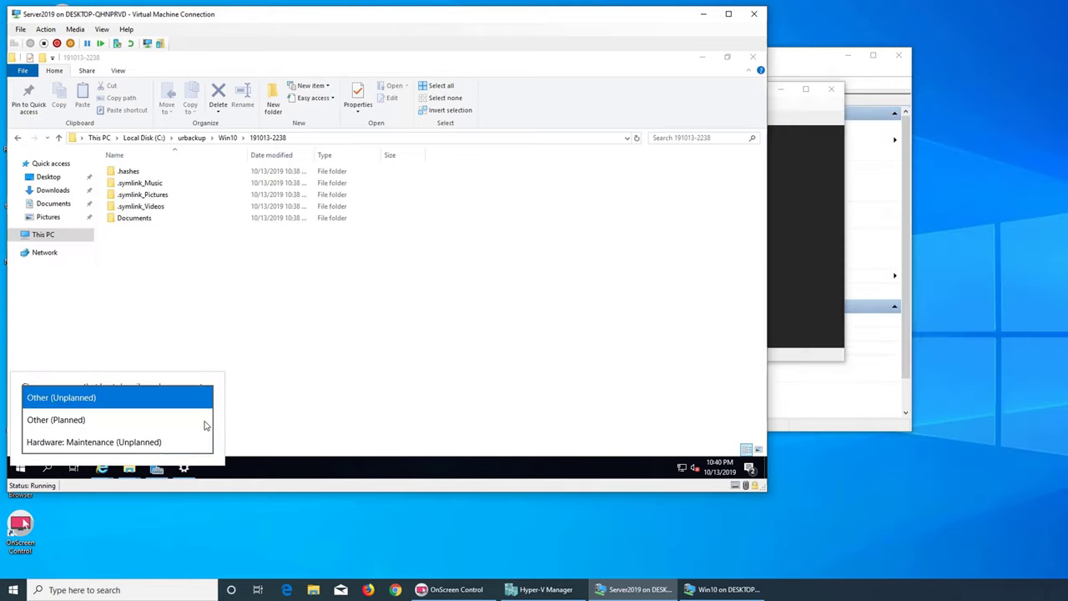
pyautogui.scroll(-1, 72, 425)
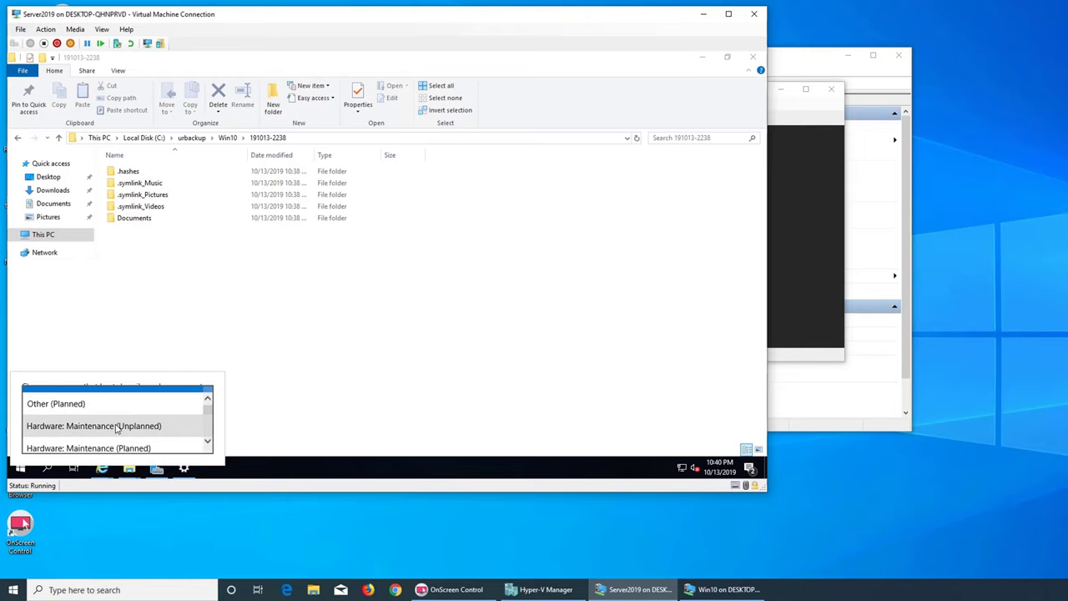
pyautogui.scroll(-2, 102, 435)
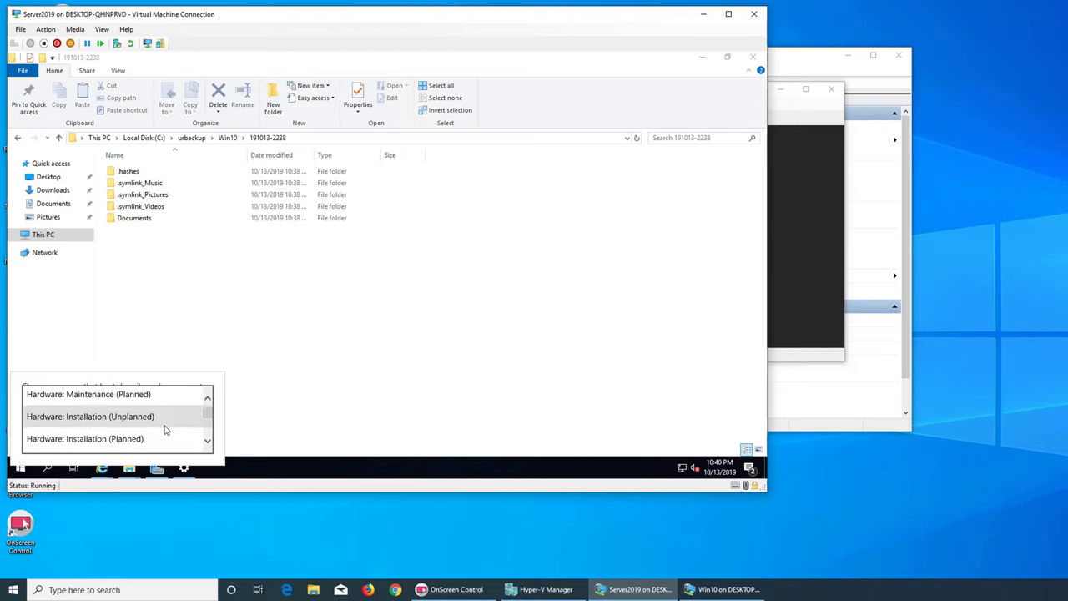
pyautogui.scroll(-1, 162, 442)
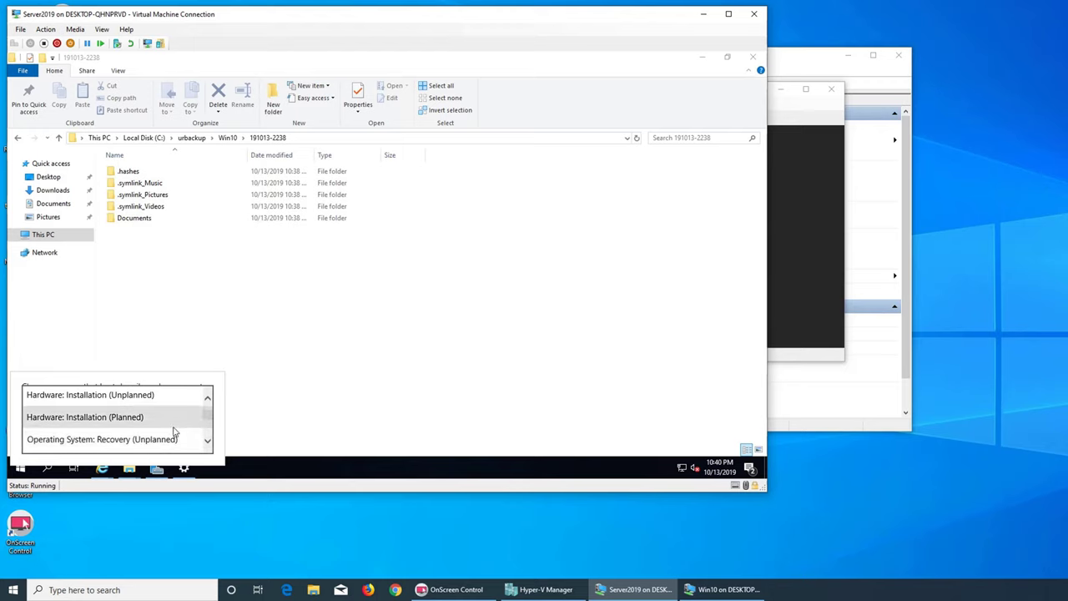
pyautogui.scroll(-2, 171, 434)
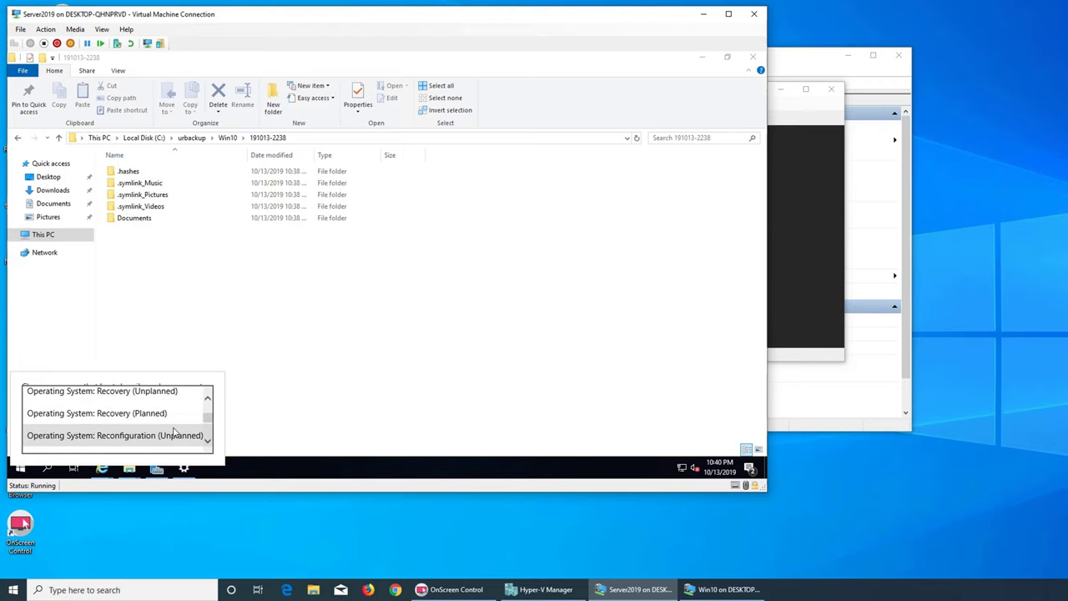
pyautogui.scroll(-2, 158, 426)
pyautogui.scroll(-7, 159, 427)
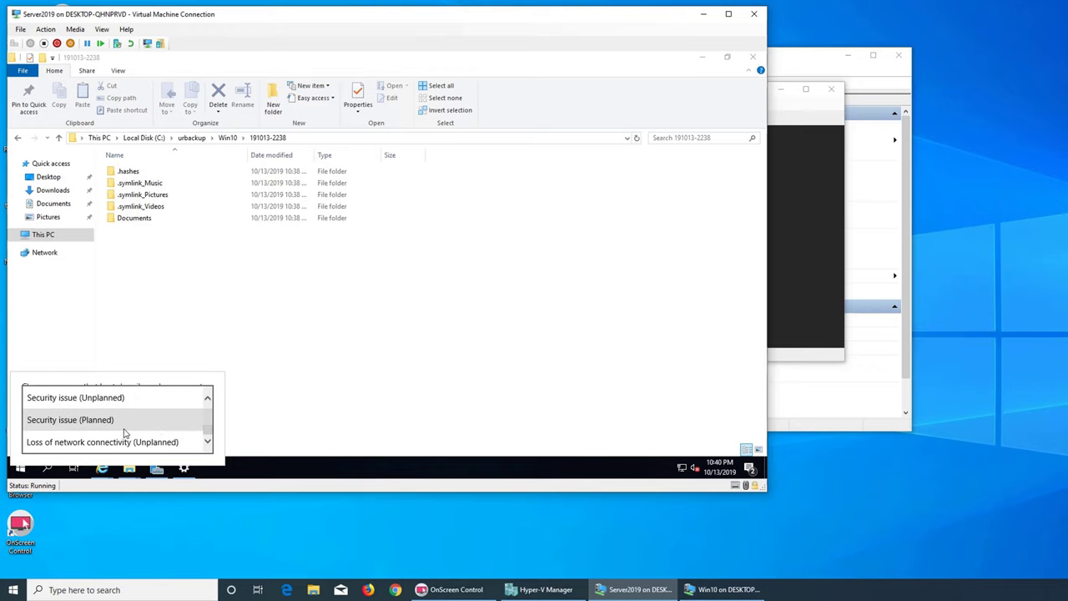
pyautogui.click(279, 415)
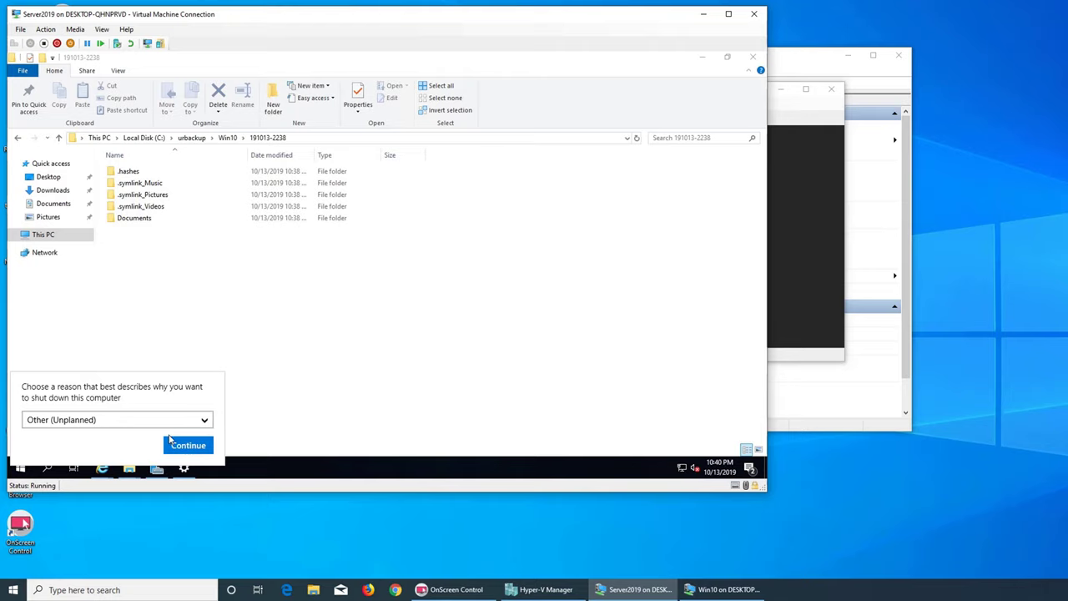
pyautogui.click(171, 441)
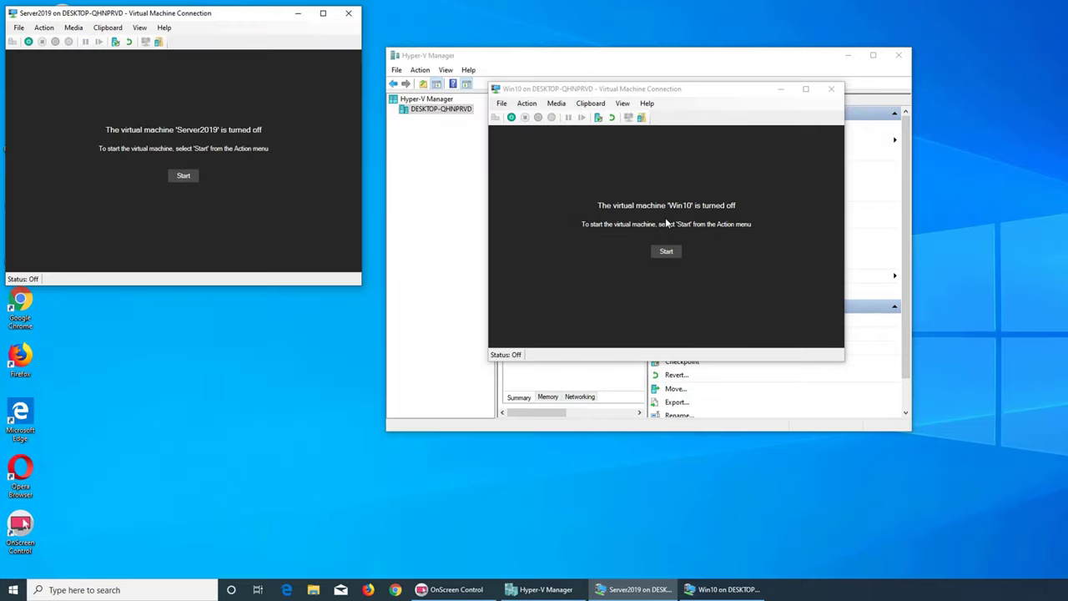
pyautogui.click(830, 89)
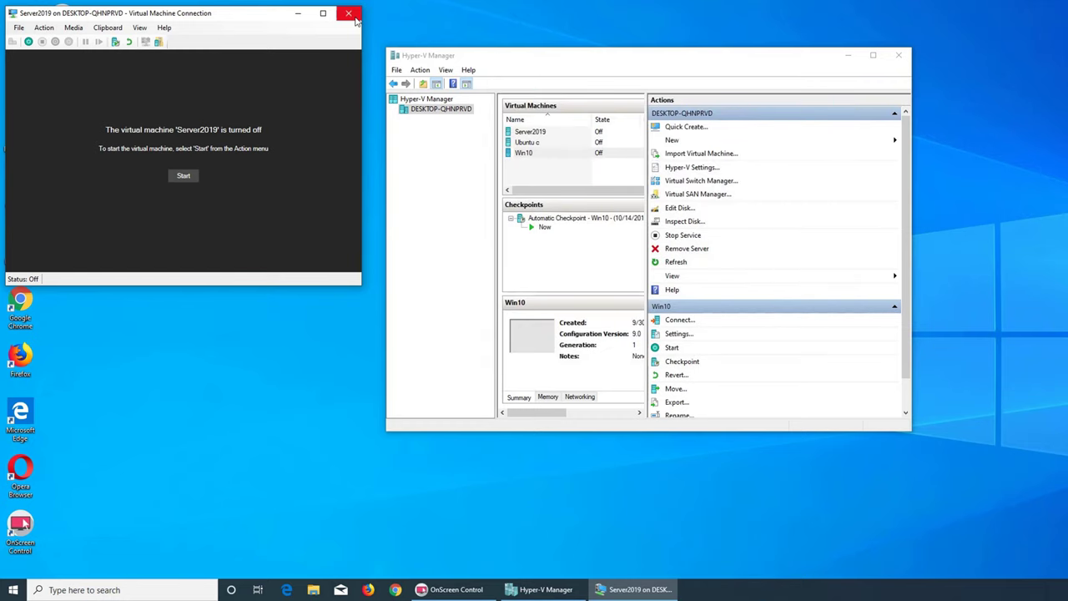
pyautogui.click(349, 13)
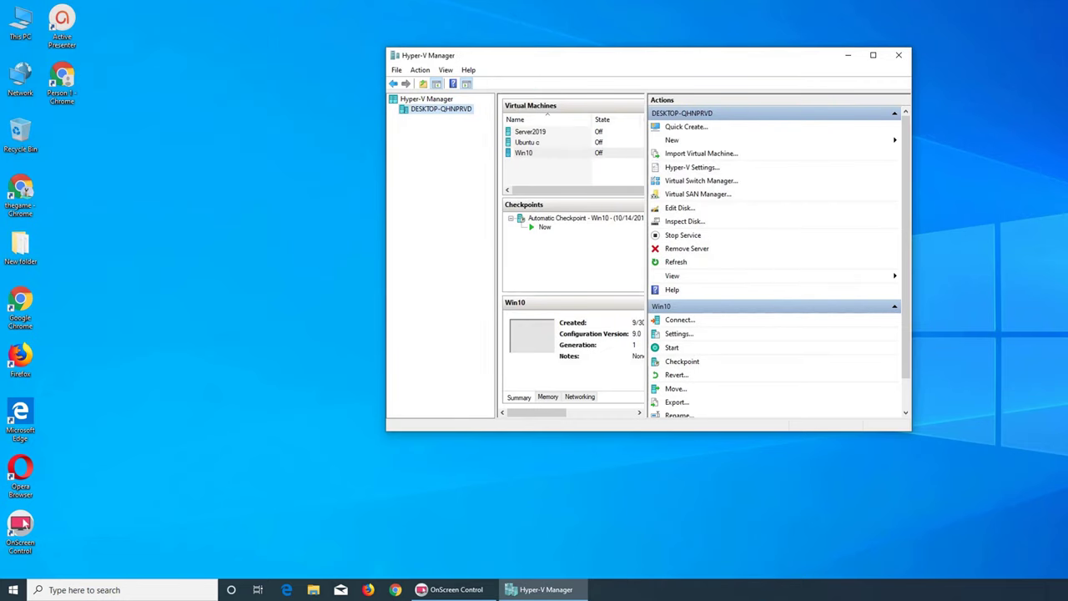